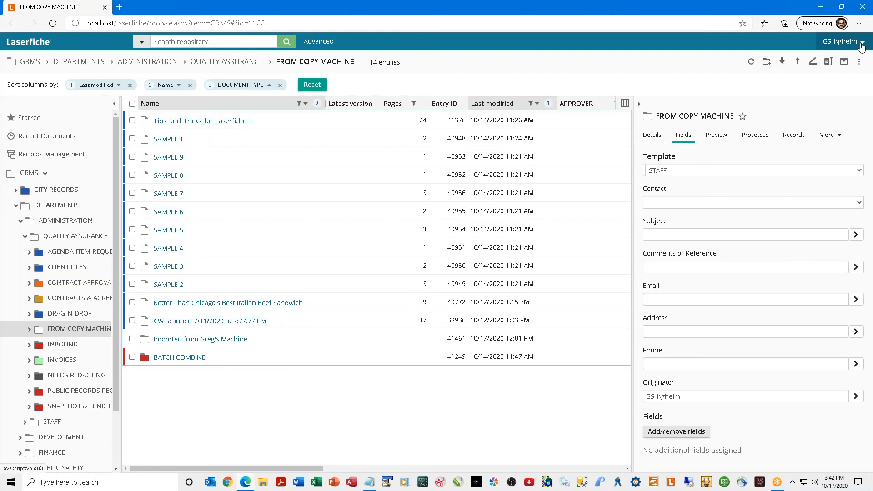
# Sign out of the current account from the user menu and sign in to the GRMS repository.
pyautogui.click(848, 45)
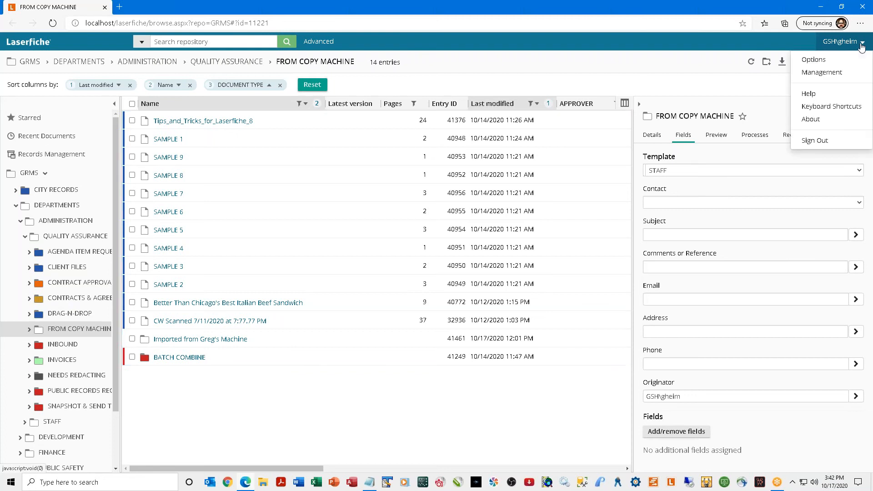
pyautogui.click(827, 148)
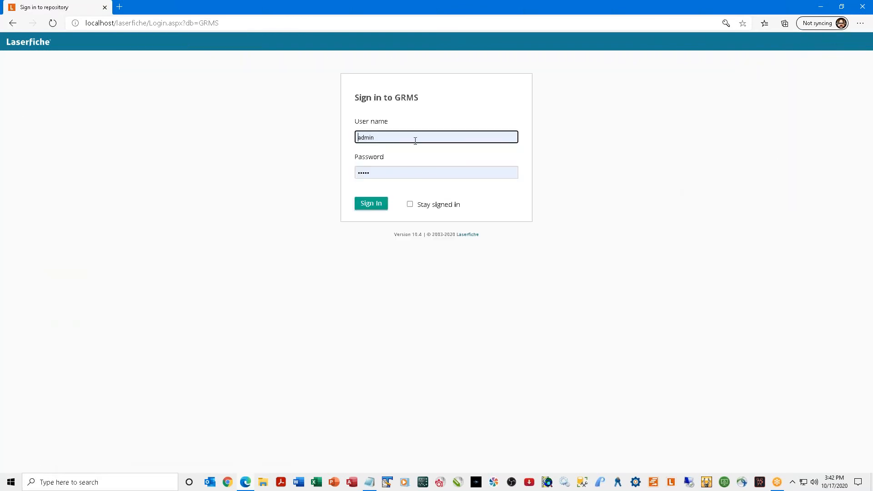
pyautogui.click(371, 204)
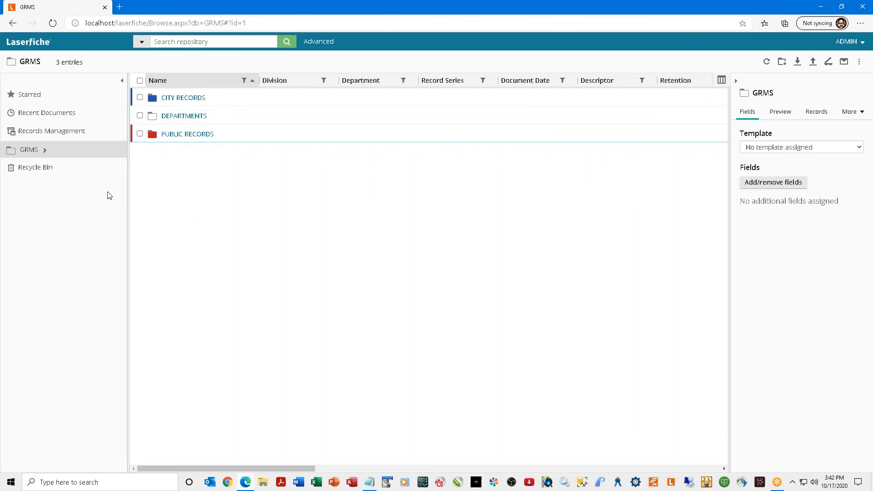
# Expand GRMS › DEPARTMENTS › ADMINISTRATION › QUALITY ASSURANCE in the tree and open FROM COPY MACHINE.
pyautogui.click(45, 150)
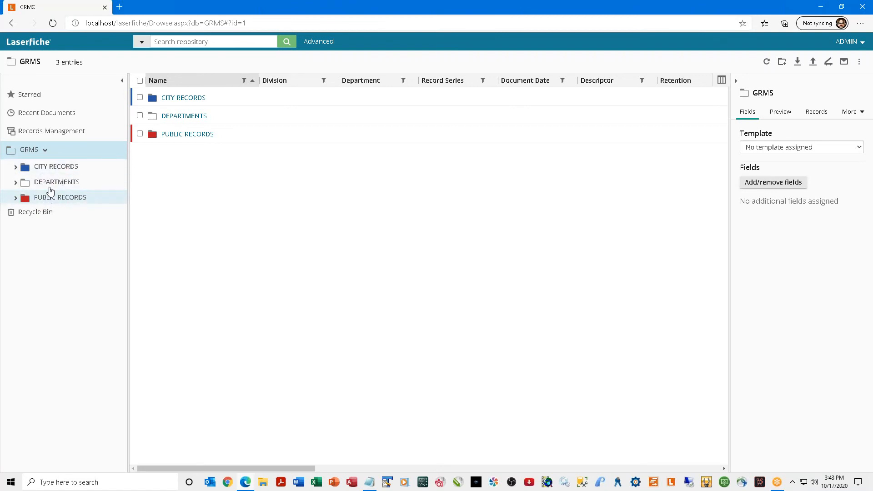
pyautogui.click(17, 184)
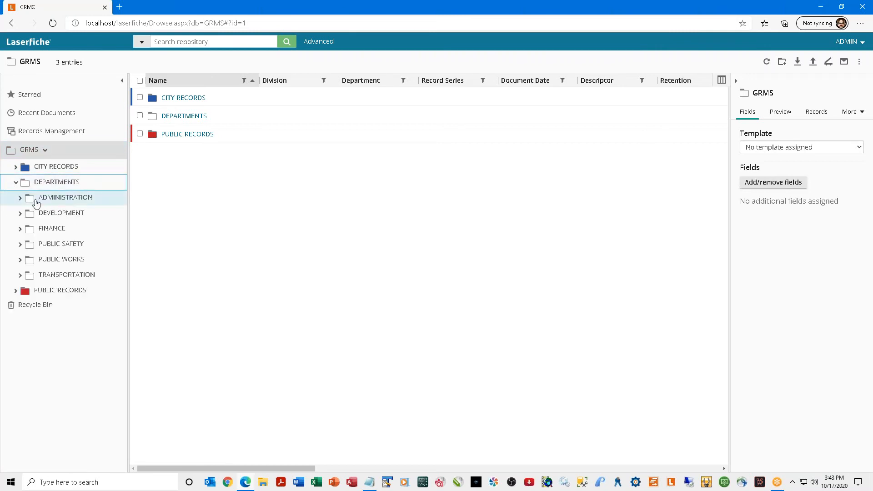
pyautogui.click(21, 199)
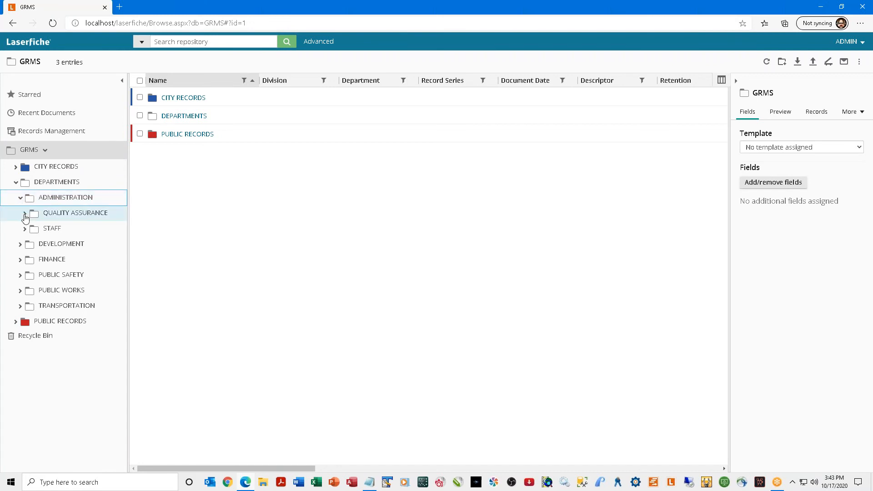
pyautogui.click(25, 217)
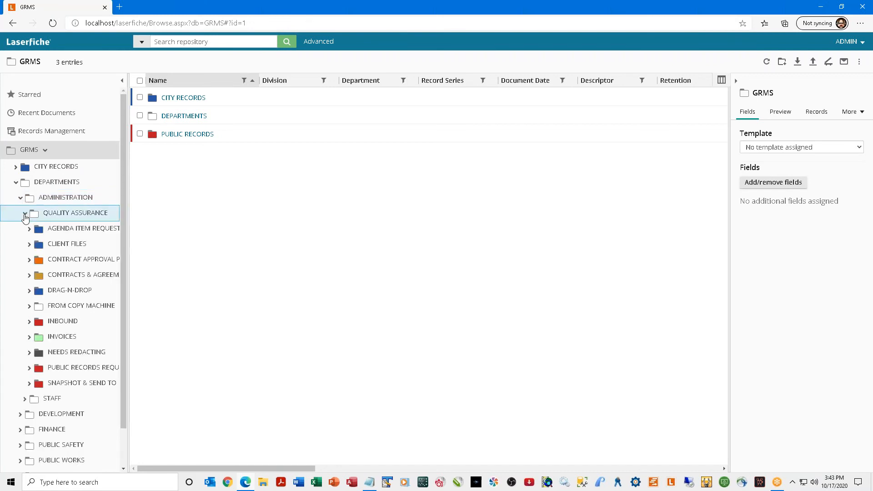
pyautogui.click(77, 306)
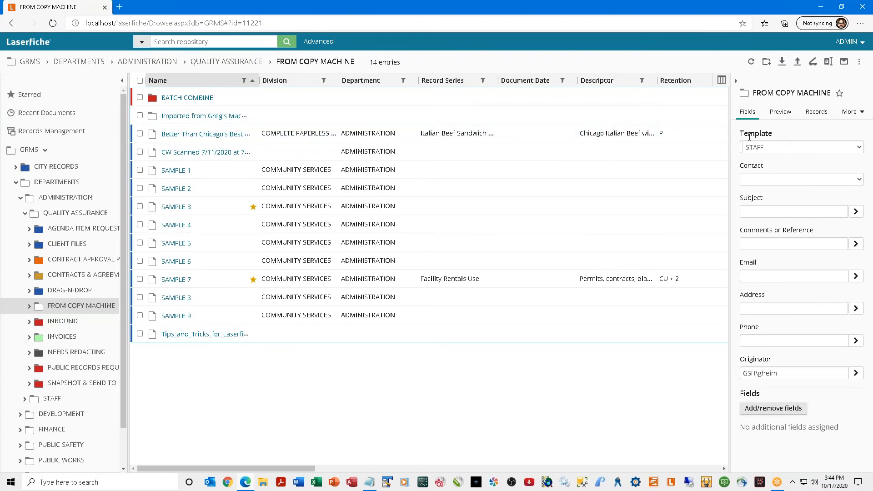
# Point out the folder's Template field, then select the Italian beef sandwich document to view its fields.
pyautogui.moveTo(741, 135); pyautogui.dragTo(784, 135)
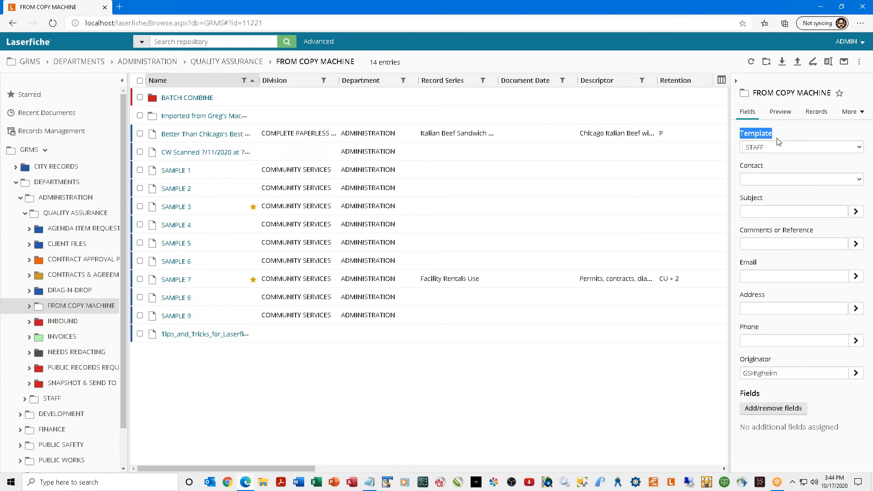
pyautogui.click(782, 169)
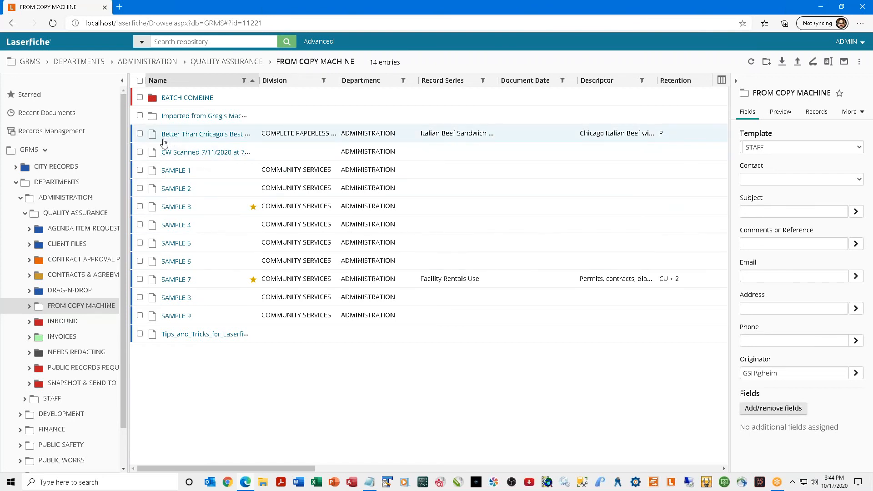
pyautogui.click(140, 134)
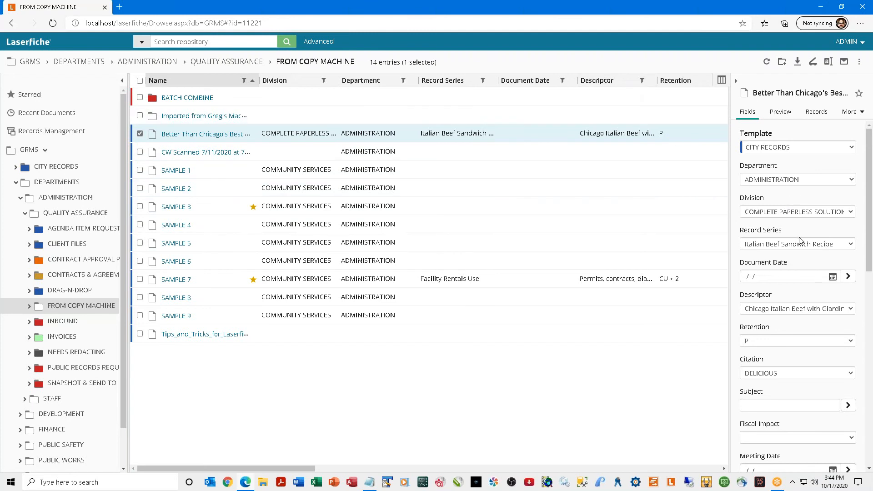
pyautogui.scroll(-2, 799, 240)
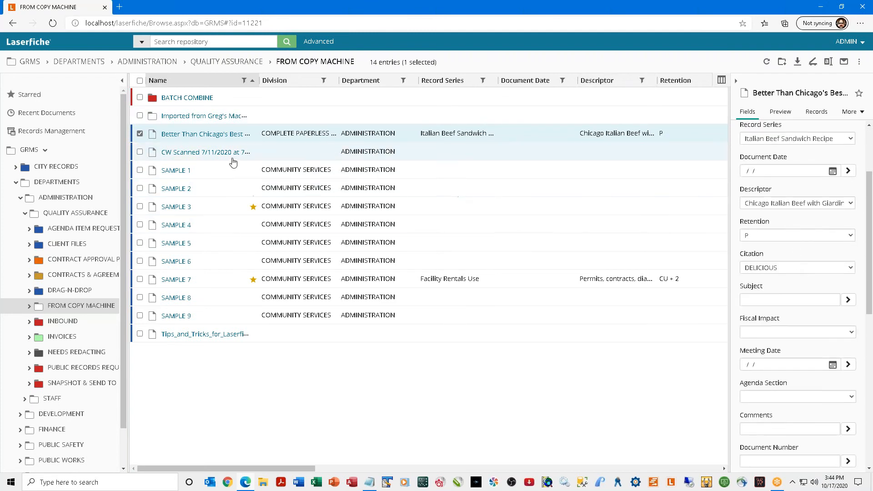
# Select the CW Scanned 7/11/2020 document instead and widen the metadata panel to show its full title.
pyautogui.click(140, 134)
pyautogui.click(140, 151)
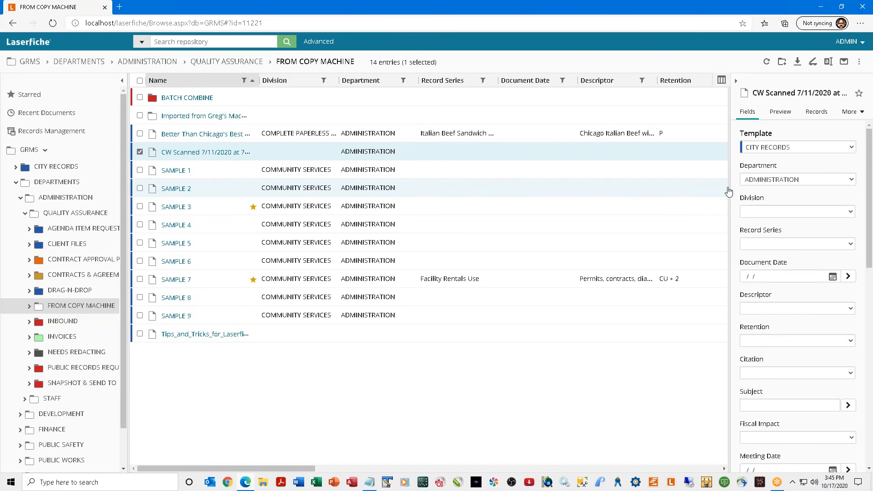
pyautogui.moveTo(729, 191); pyautogui.dragTo(684, 191)
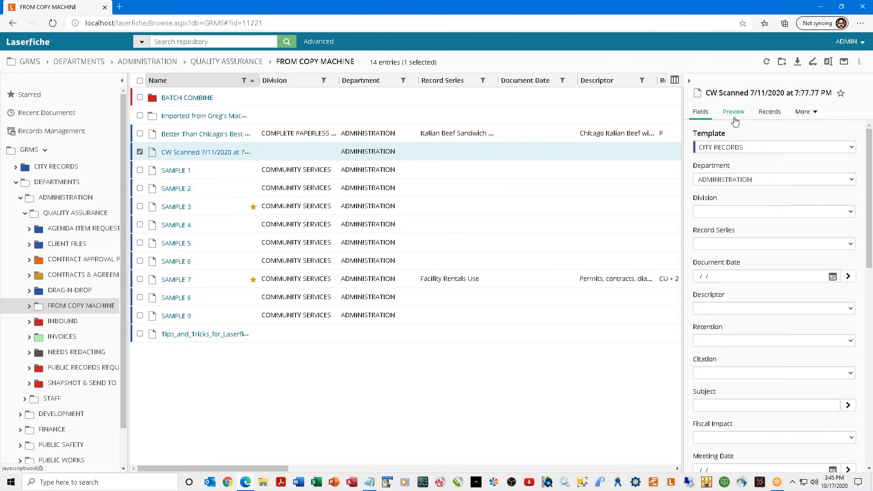
# Preview the CW Scanned document in page view in a widened pane, scrolling through its pages.
pyautogui.click(701, 117)
pyautogui.click(734, 112)
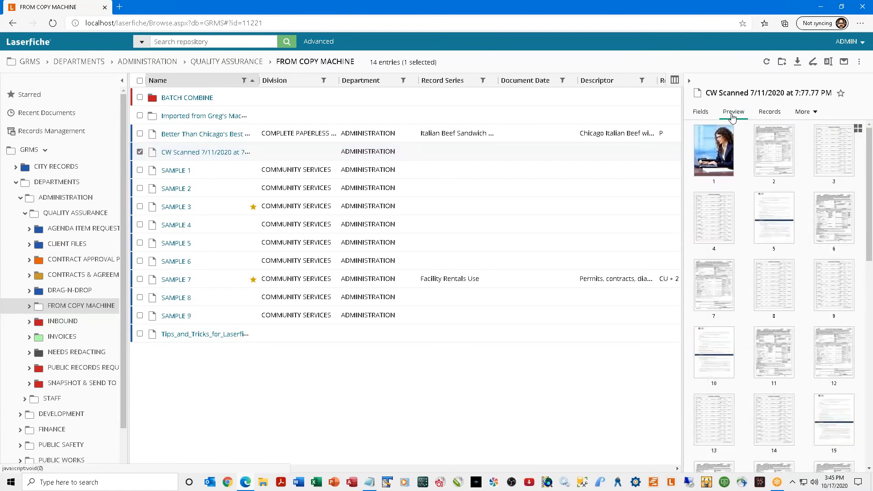
pyautogui.click(857, 130)
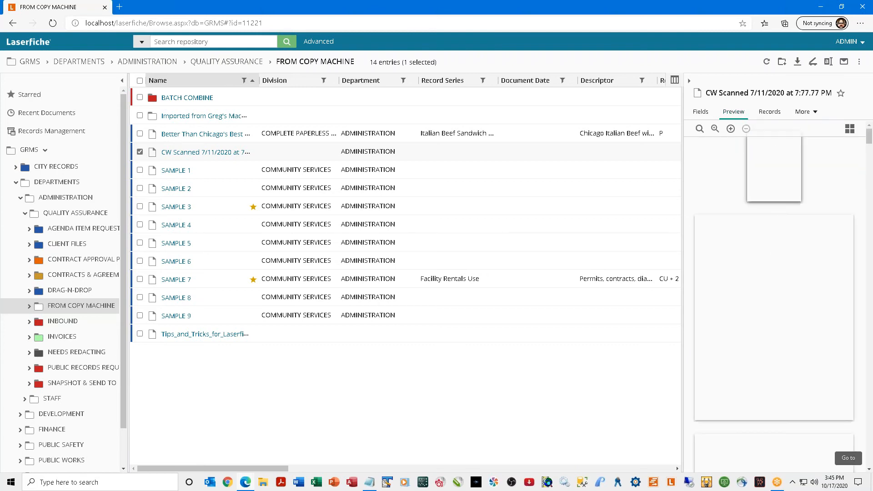
pyautogui.moveTo(684, 199); pyautogui.dragTo(596, 196)
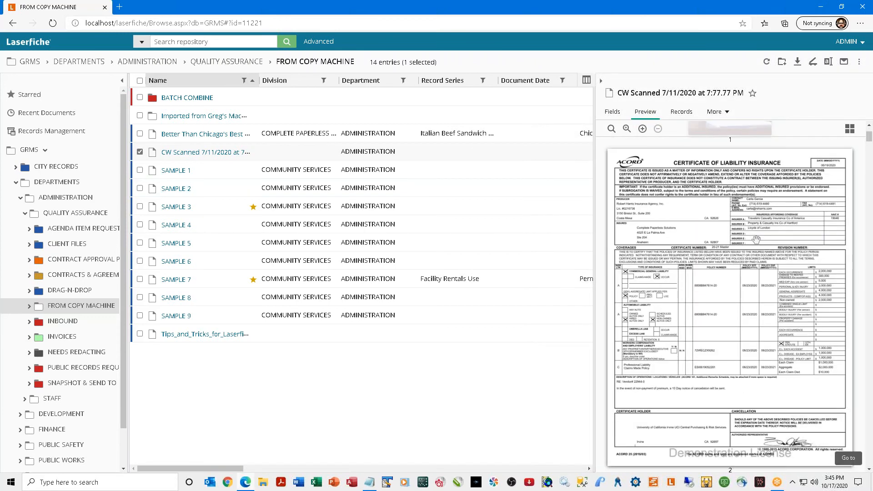
pyautogui.scroll(-10, 756, 239)
pyautogui.scroll(-6, 756, 240)
pyautogui.scroll(-8, 756, 240)
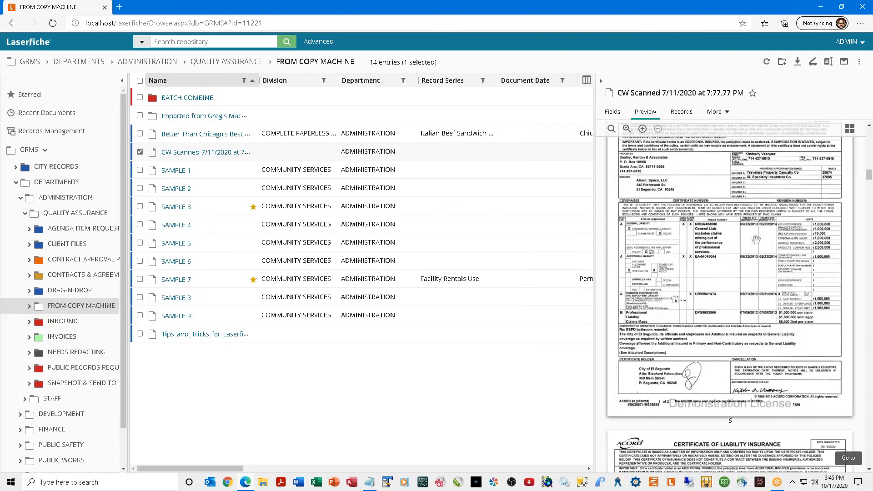
pyautogui.scroll(-3, 756, 239)
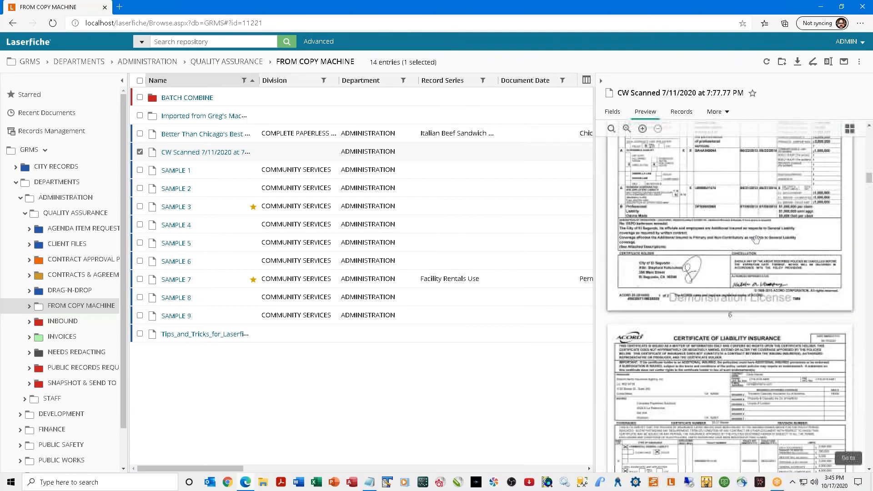
# From the thumbnail grid, open page 37 in the viewer, then show it full size in the preview.
pyautogui.click(850, 131)
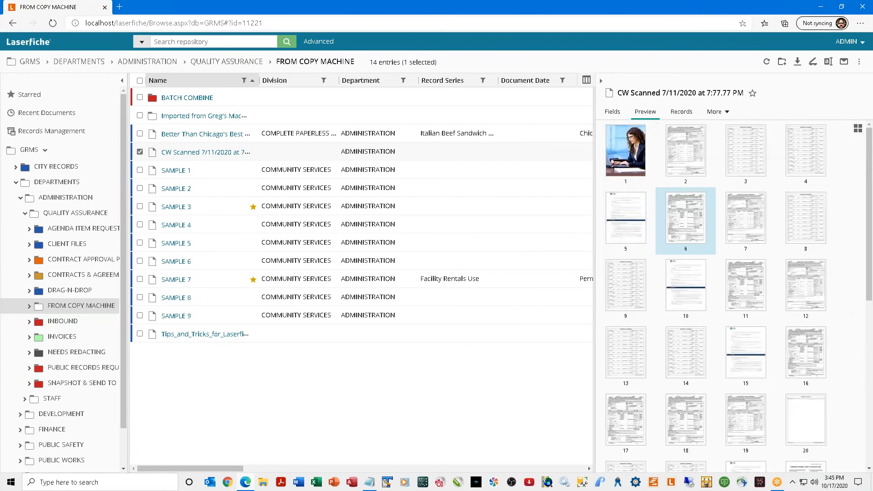
pyautogui.click(753, 224)
pyautogui.scroll(-2, 784, 339)
pyautogui.scroll(-3, 784, 339)
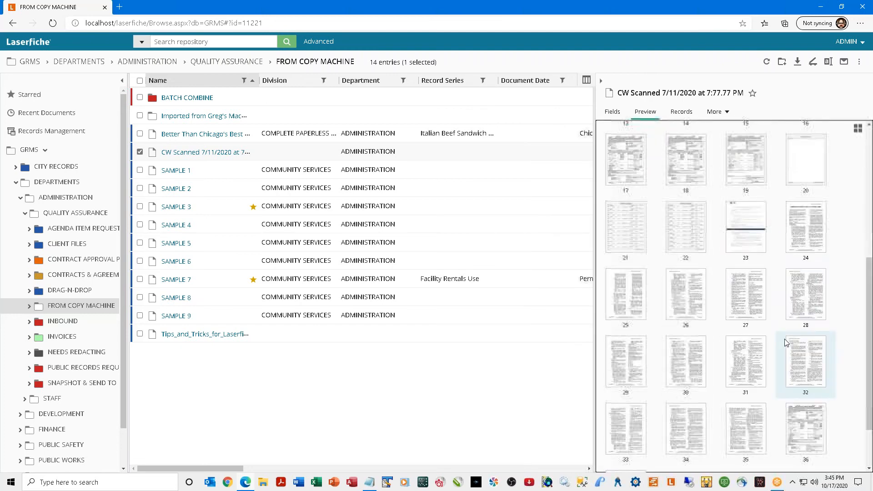
pyautogui.doubleClick(629, 433)
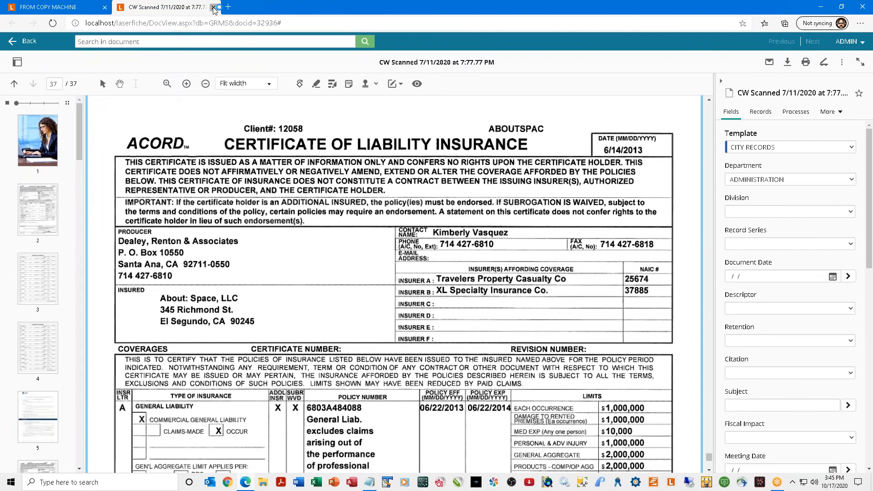
pyautogui.click(213, 7)
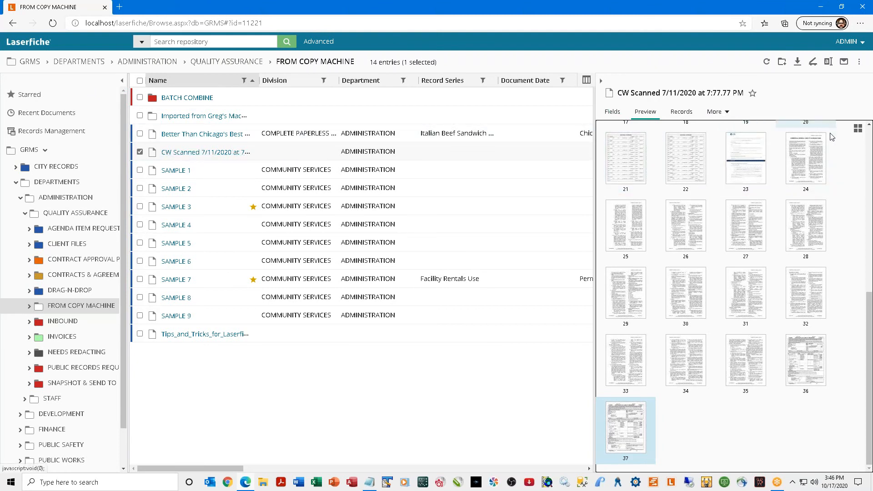
pyautogui.click(858, 129)
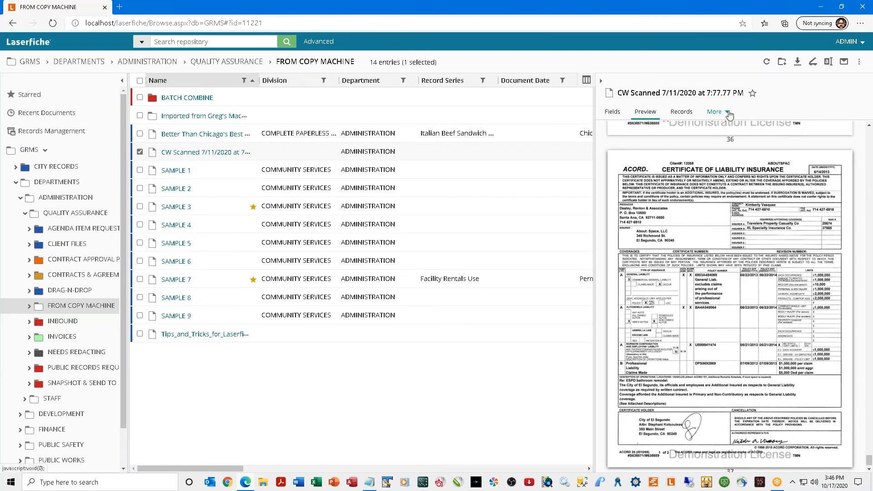
# Add Details and Processes to the side pane's selected tabs under Configure Tabs and apply.
pyautogui.click(727, 113)
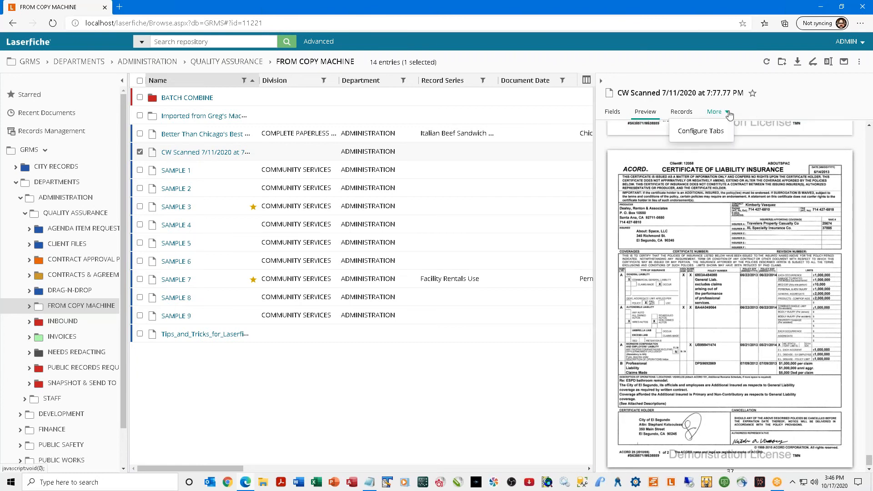
pyautogui.click(711, 133)
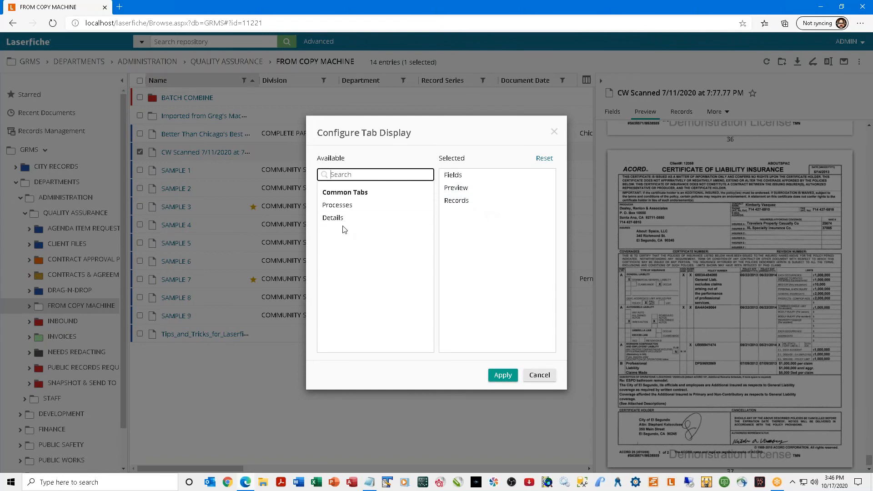
pyautogui.moveTo(330, 219); pyautogui.dragTo(451, 180)
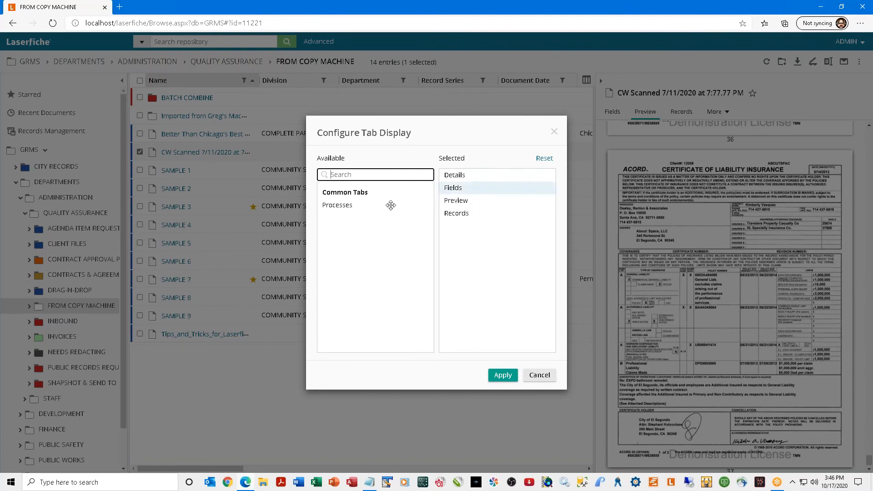
pyautogui.moveTo(343, 205); pyautogui.dragTo(469, 233)
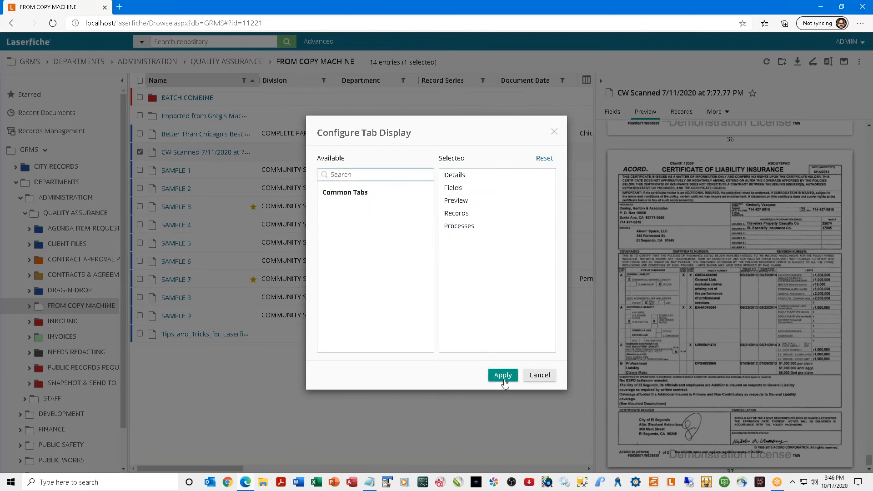
pyautogui.click(503, 377)
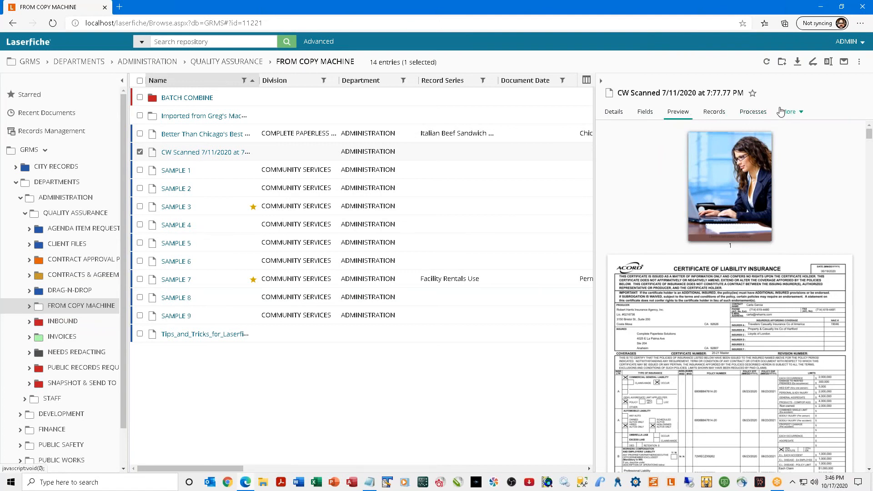
# Show the Details pane, uncheck CW Scanned, and widen the file list to reveal Descriptor and Retention columns.
pyautogui.click(612, 112)
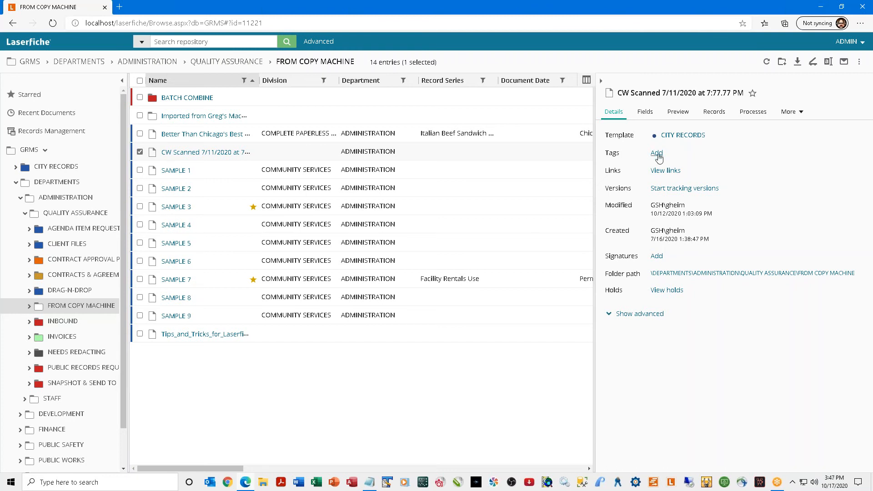
pyautogui.click(140, 153)
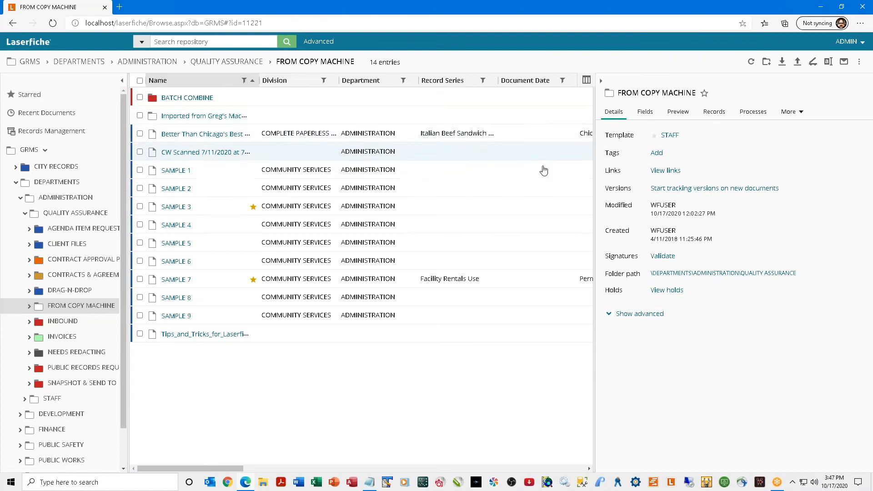
pyautogui.moveTo(597, 200); pyautogui.dragTo(720, 196)
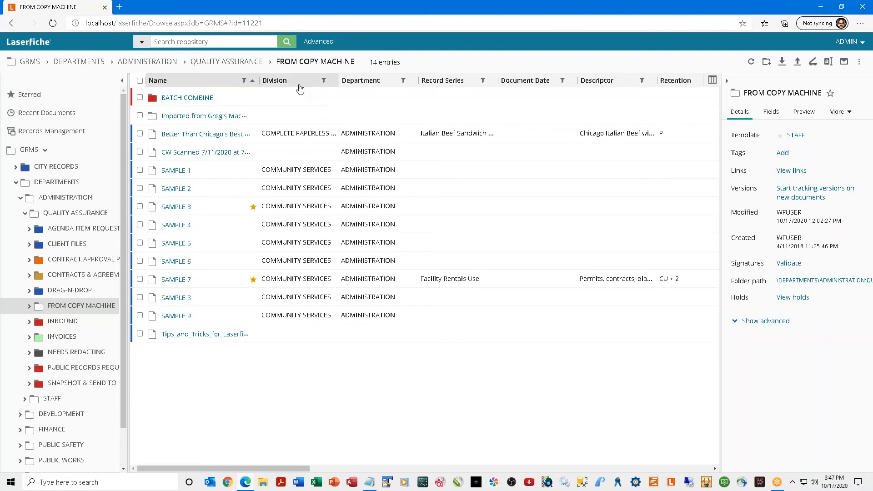
# Toggle Name and Division sort orders, ending with the list sorted by Department ascending.
pyautogui.click(208, 84)
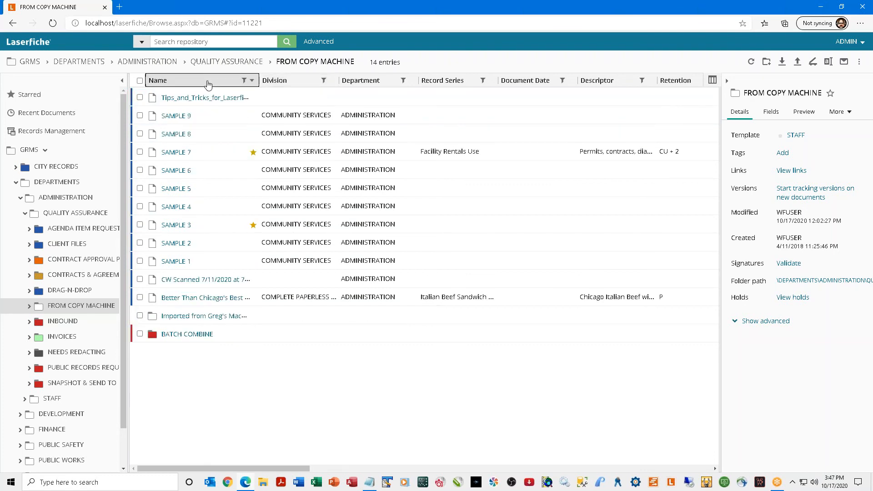
pyautogui.click(207, 84)
pyautogui.click(208, 84)
pyautogui.click(208, 84)
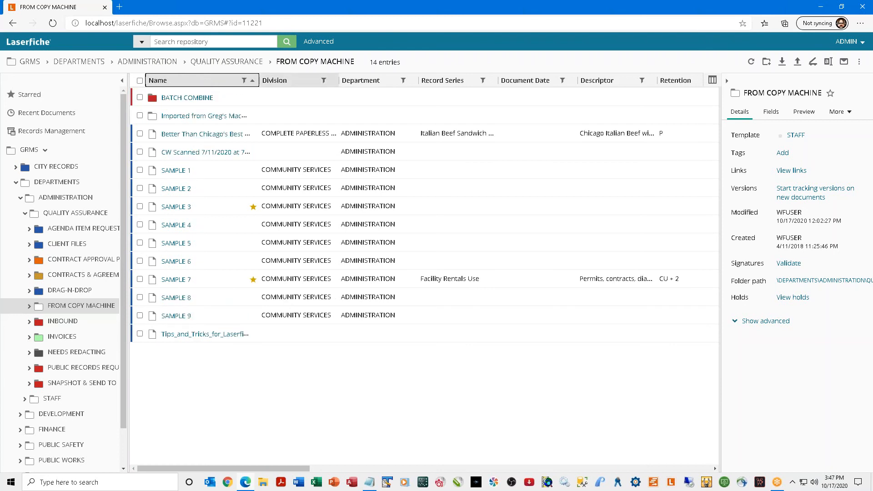
pyautogui.click(291, 80)
pyautogui.click(291, 81)
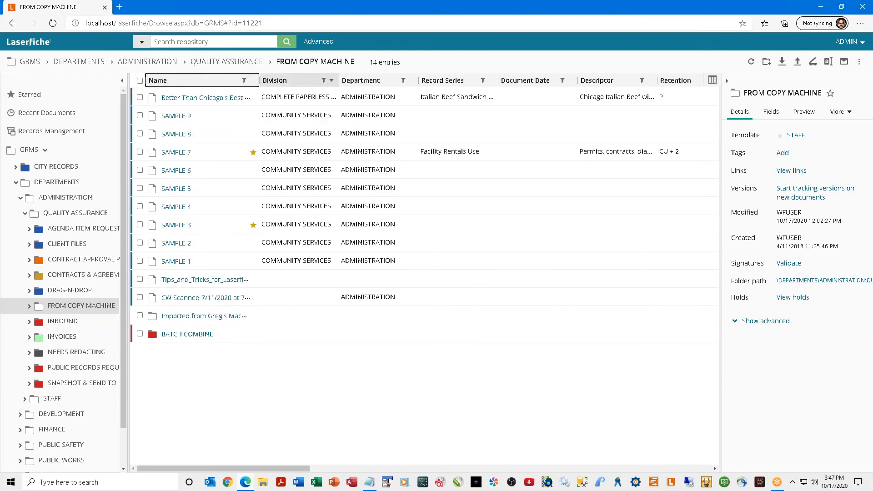
pyautogui.click(291, 81)
pyautogui.click(291, 81)
pyautogui.click(291, 80)
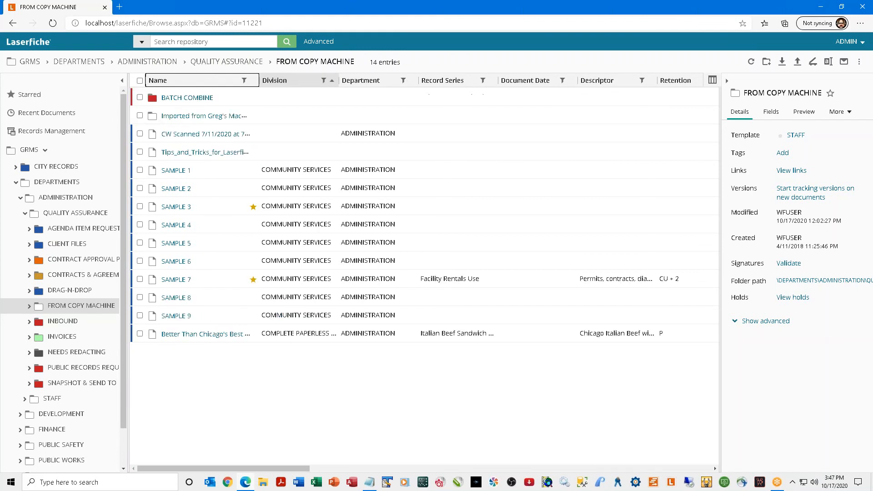
pyautogui.click(358, 88)
pyautogui.click(358, 87)
pyautogui.click(358, 88)
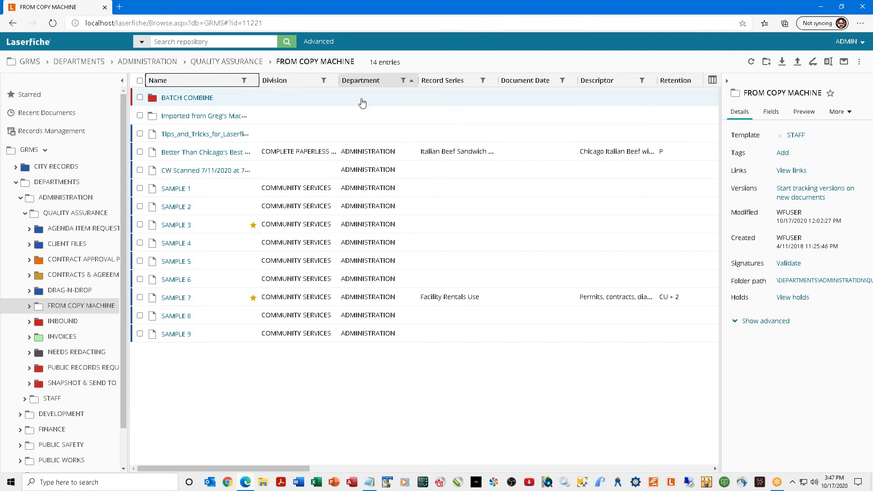
# Set a multi-column sort of Department, then Division, then Document Date.
pyautogui.rightClick(213, 83)
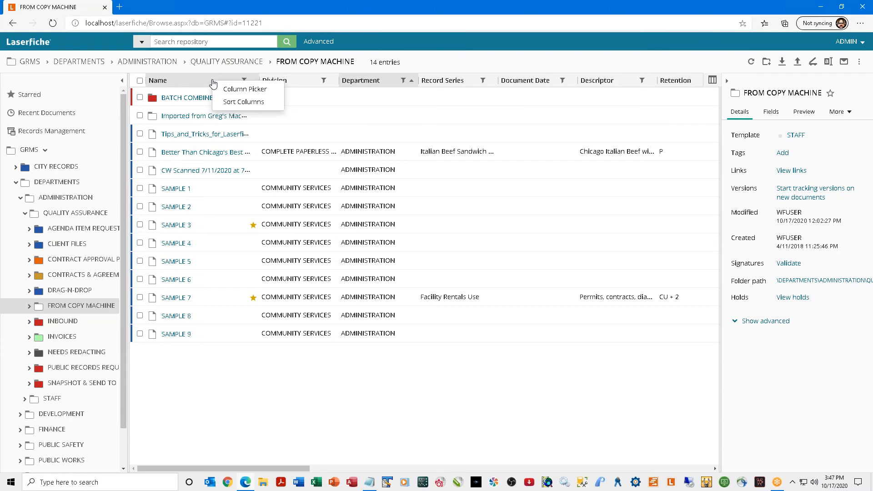
pyautogui.click(236, 105)
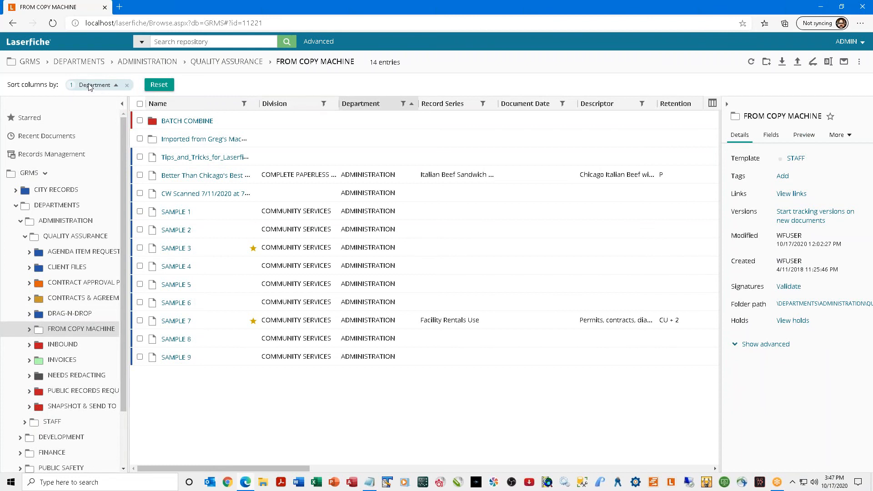
pyautogui.click(307, 101)
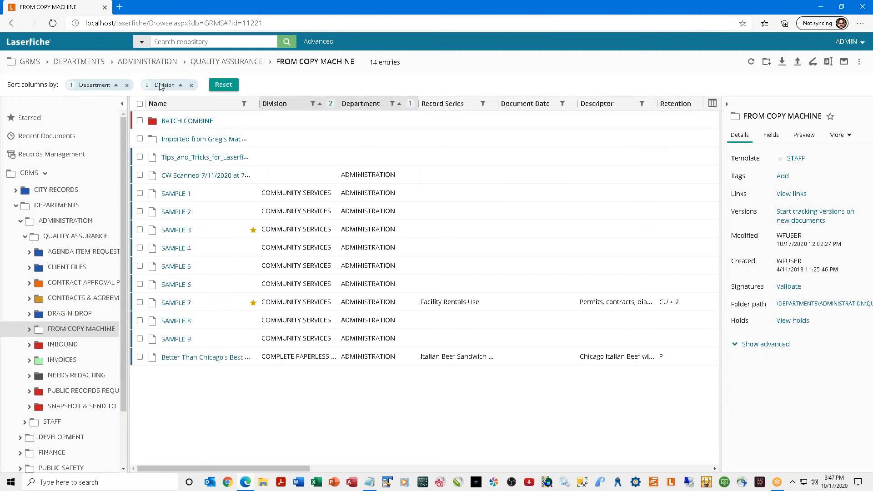
pyautogui.click(522, 109)
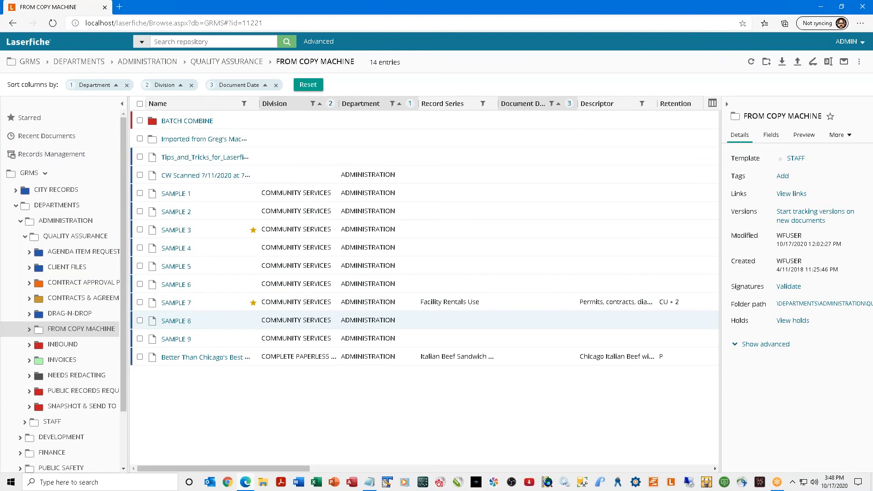
# Open CITY RECORDS › ADMINISTRATION › LEGAL / LEGISLATIVE.
pyautogui.click(55, 190)
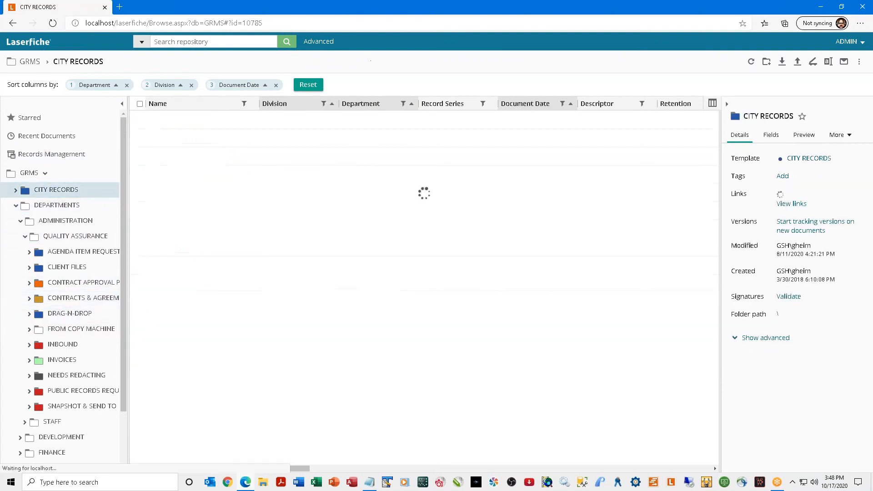
pyautogui.doubleClick(181, 121)
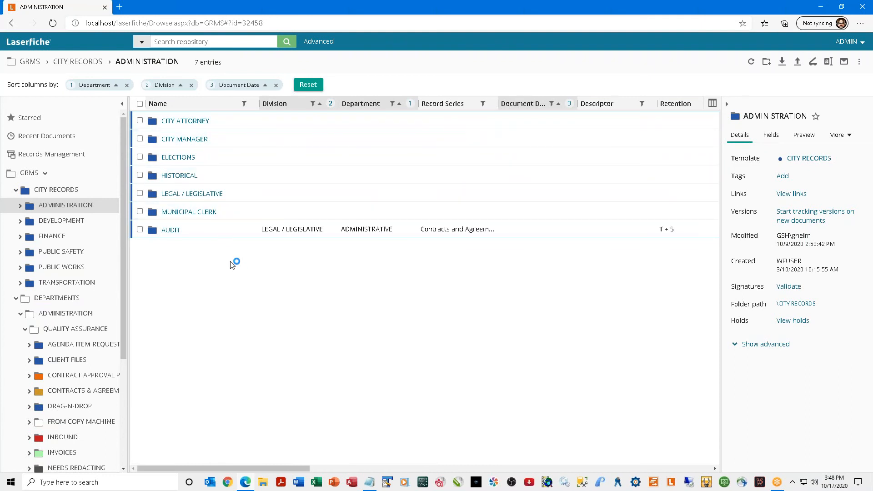
pyautogui.doubleClick(191, 193)
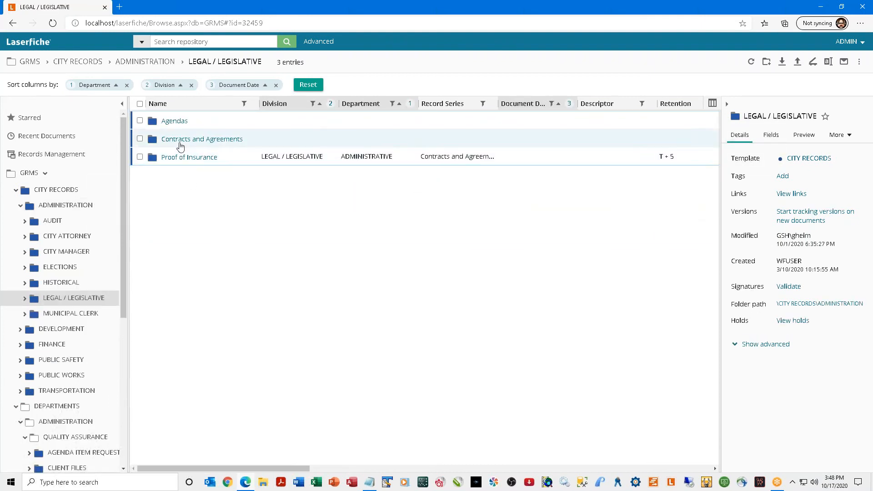
# Open Contracts and Agreements › WILLIS & ASSOCIATES (dba) and view its contract document, then close it.
pyautogui.doubleClick(180, 141)
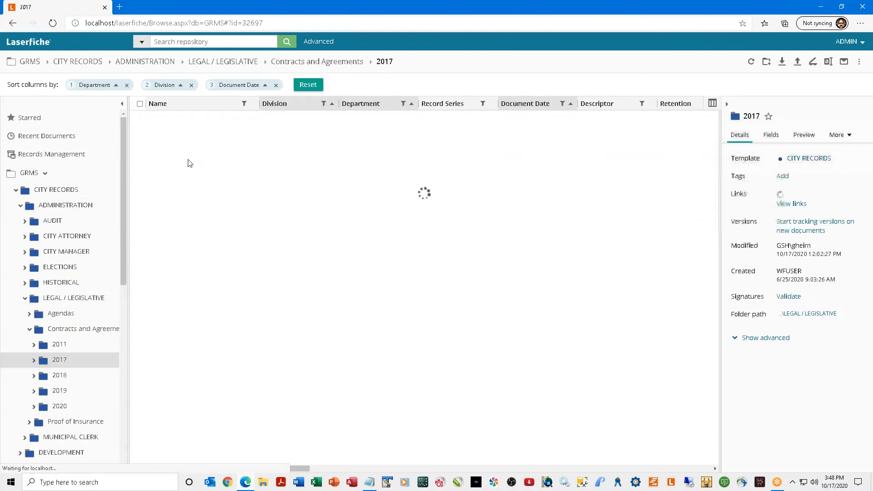
pyautogui.doubleClick(191, 120)
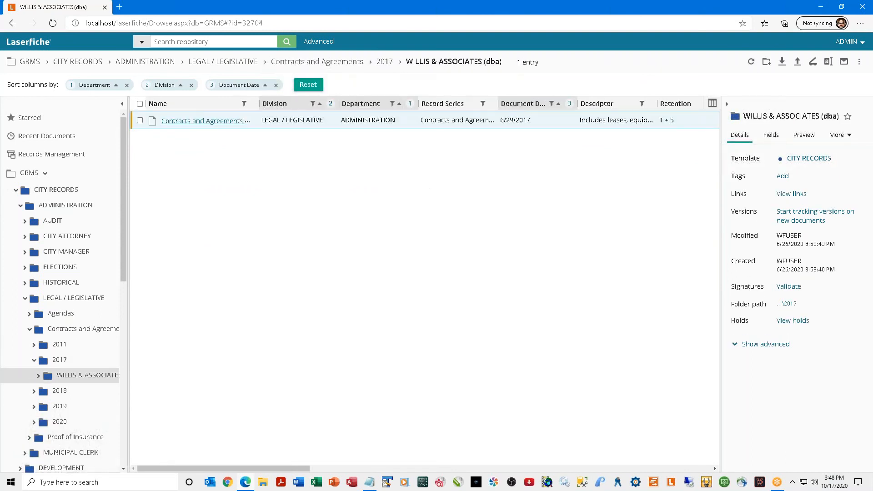
pyautogui.doubleClick(192, 121)
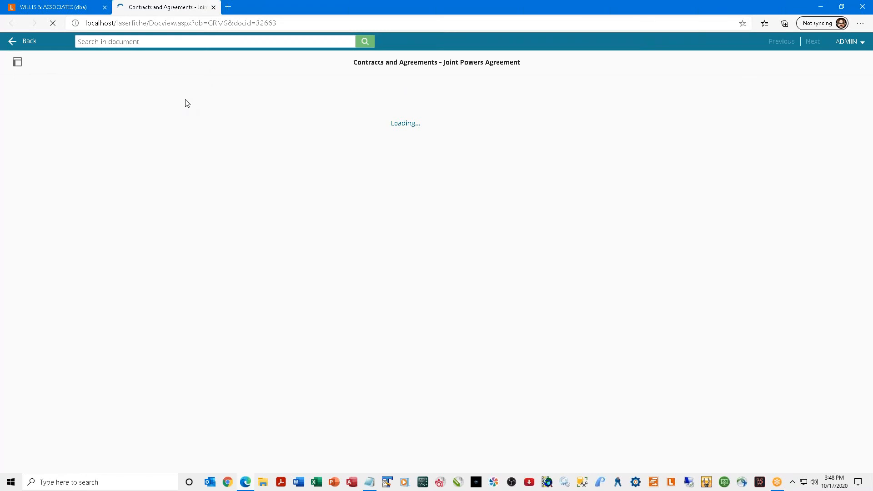
pyautogui.hotkey('ctrl', 'w')
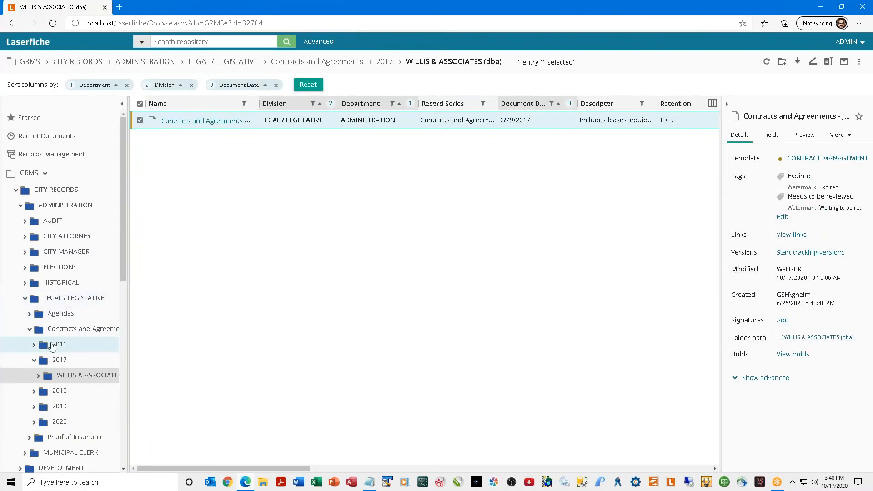
# Collapse the CITY RECORDS tree branches and clear the multi-column sort settings.
pyautogui.click(30, 328)
pyautogui.click(25, 299)
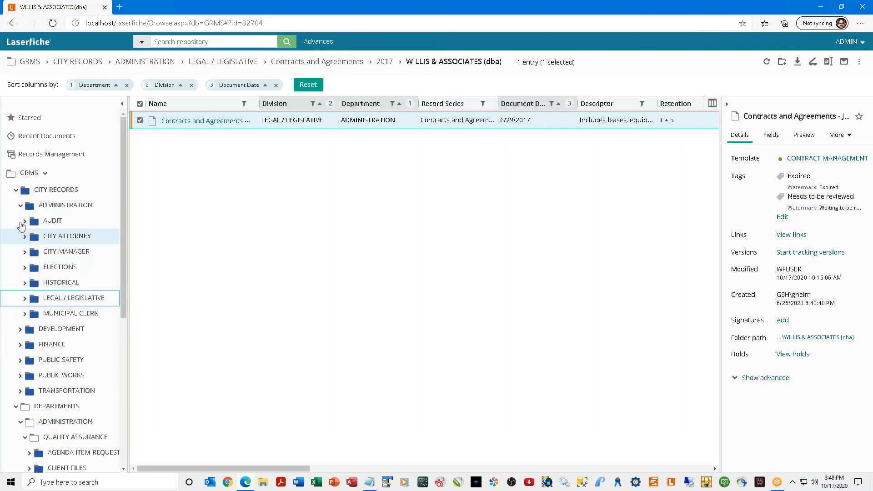
pyautogui.click(21, 206)
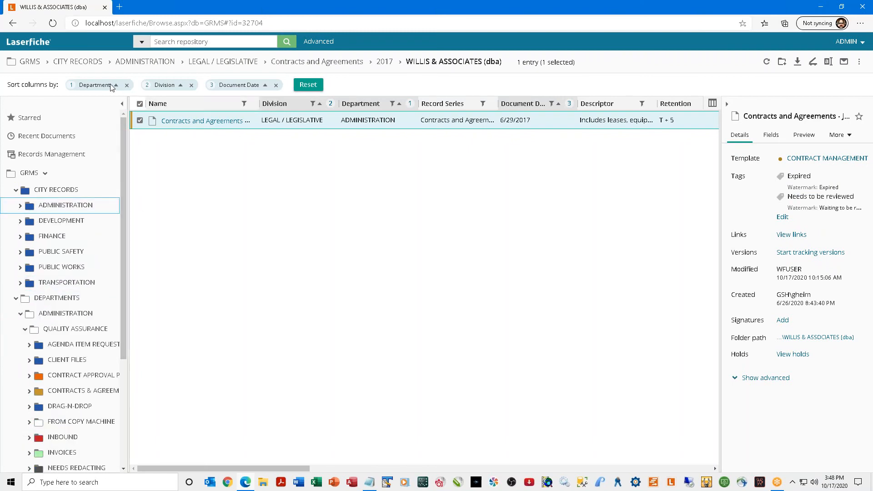
pyautogui.click(276, 85)
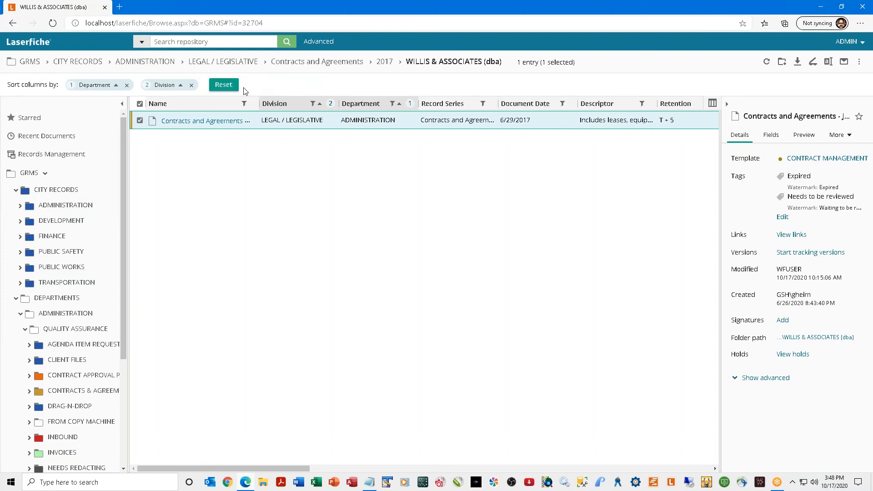
pyautogui.click(218, 89)
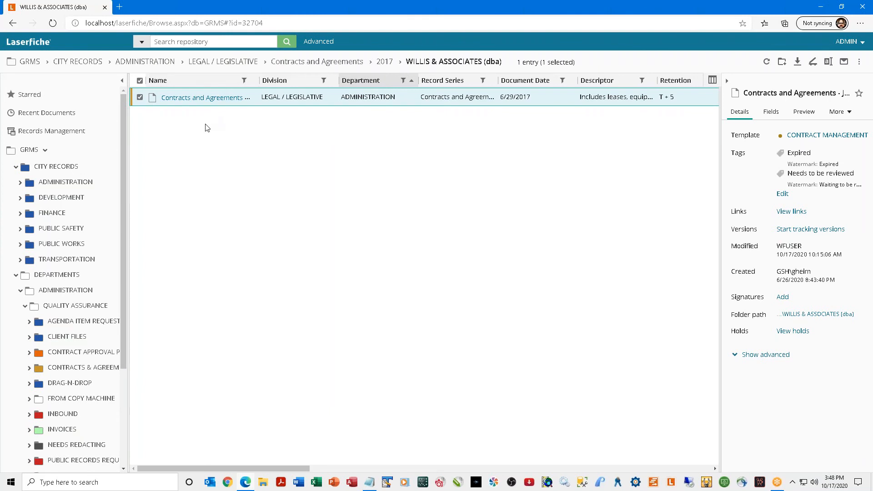
# In FROM COPY MACHINE, filter Name contains '7', widen the Name column, then reset the filter.
pyautogui.click(86, 400)
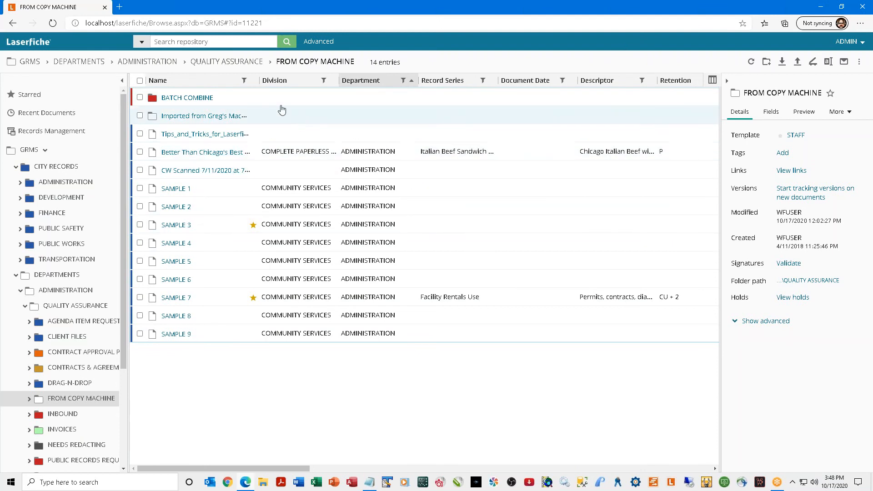
pyautogui.click(244, 81)
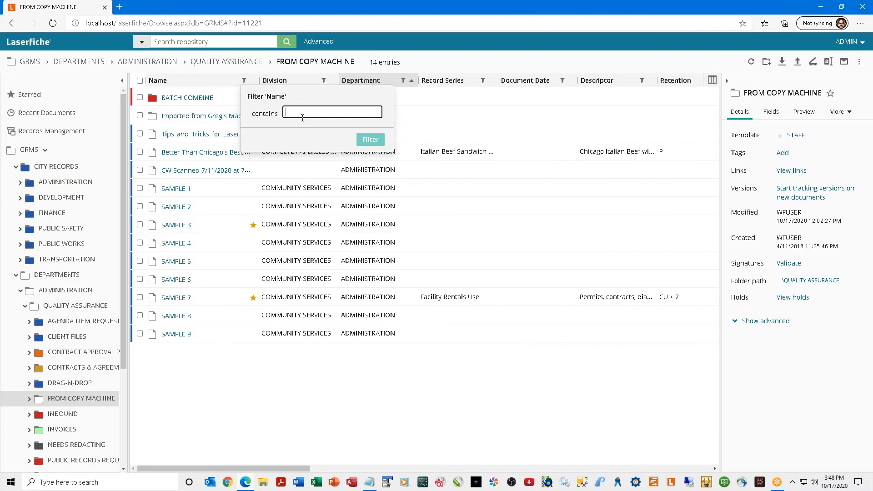
pyautogui.write('7')
pyautogui.click(369, 143)
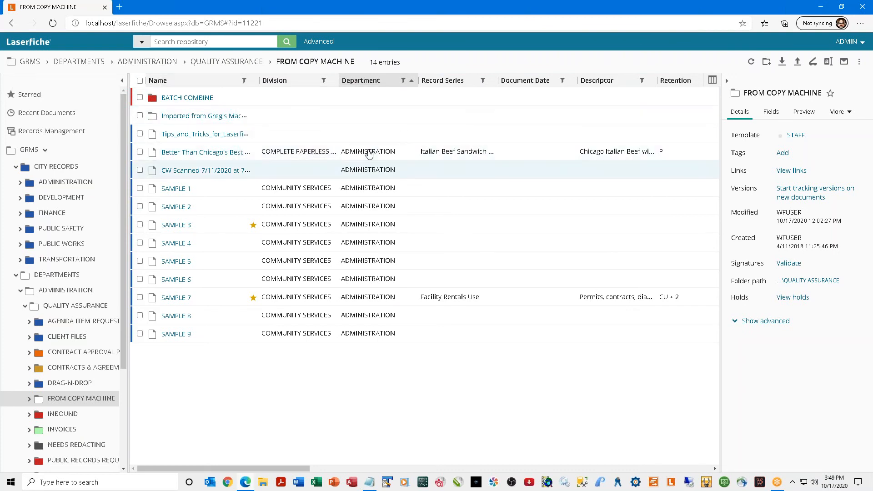
pyautogui.click(244, 81)
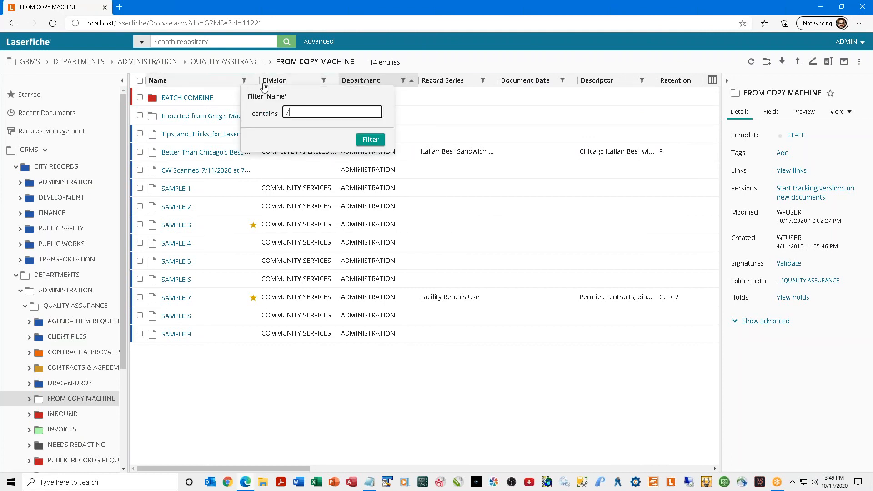
pyautogui.click(370, 139)
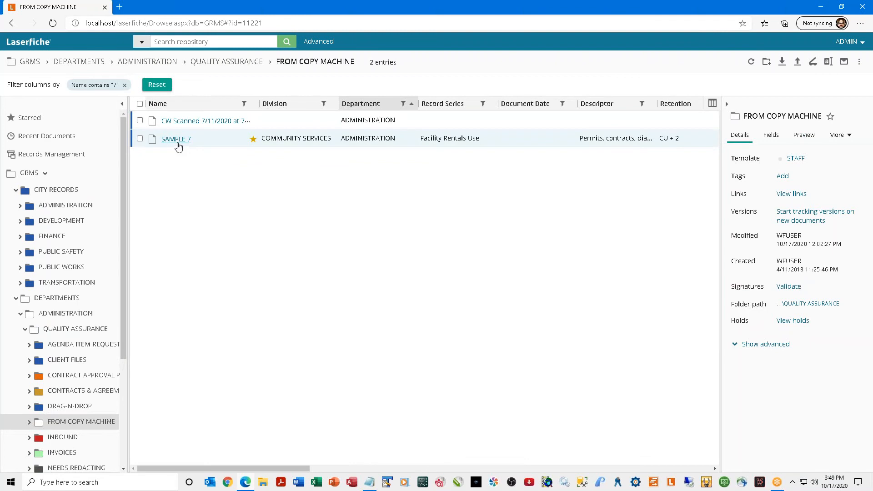
pyautogui.moveTo(259, 104); pyautogui.dragTo(303, 103)
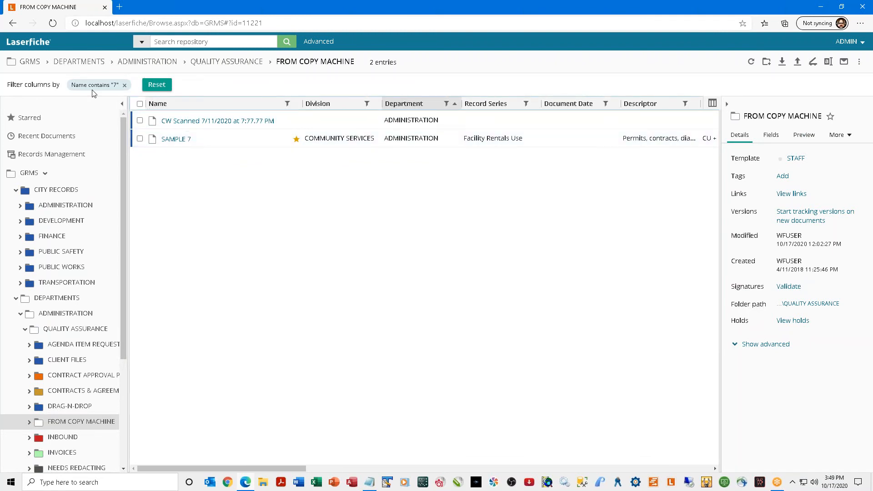
pyautogui.click(164, 87)
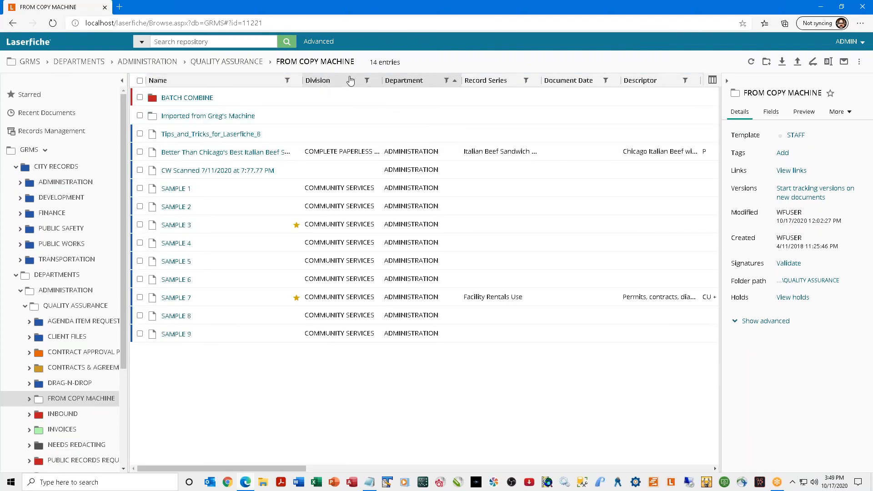
# Sort the subfolders by Division both ways, then by Name, and return to QUALITY ASSURANCE.
pyautogui.click(366, 81)
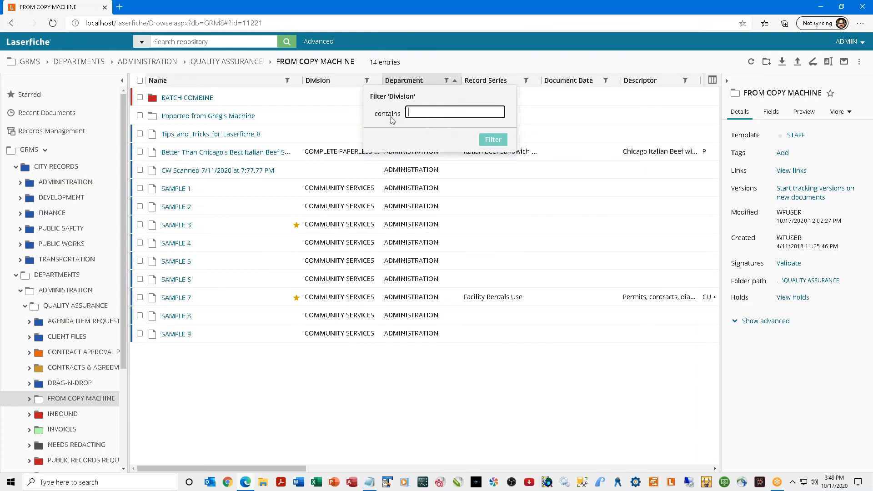
pyautogui.click(446, 61)
pyautogui.click(321, 81)
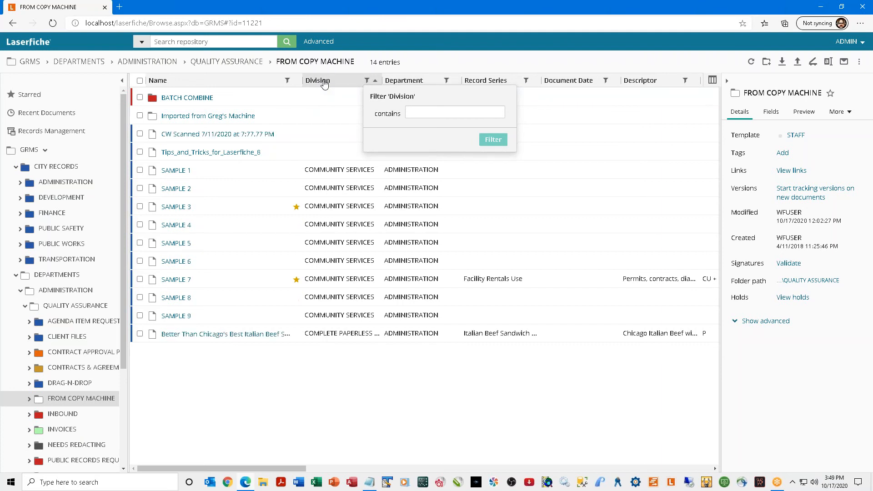
pyautogui.click(324, 84)
pyautogui.click(265, 81)
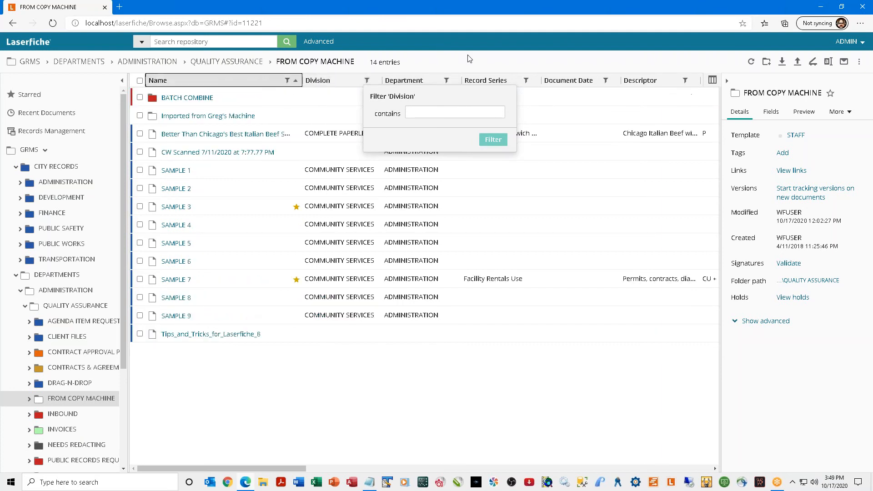
pyautogui.click(482, 113)
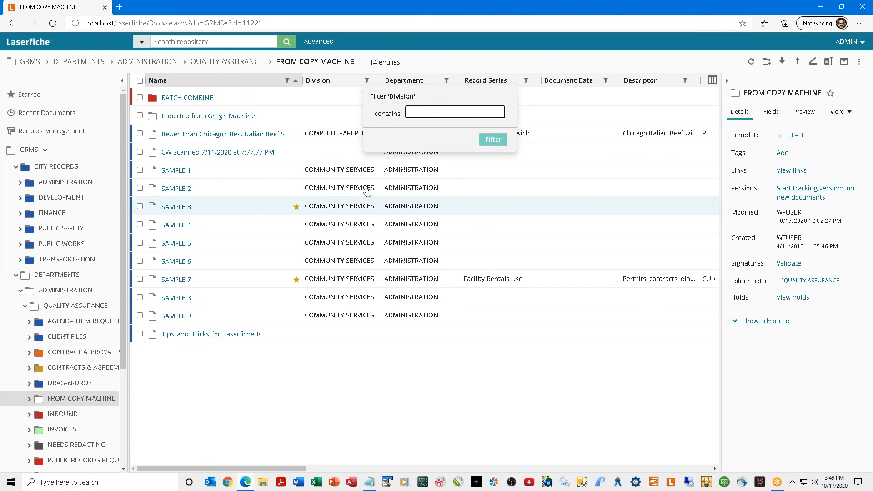
pyautogui.click(203, 62)
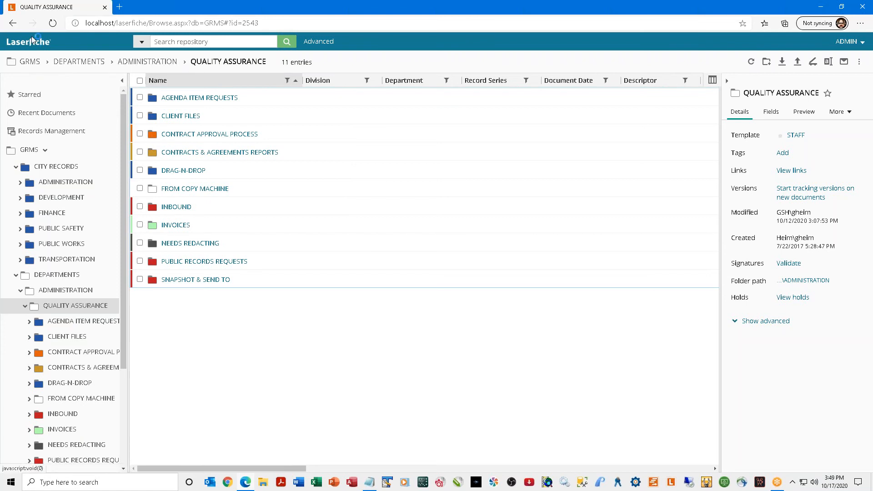
# Go back to FROM COPY MACHINE, visit ADMINISTRATION and return, then collapse DEPARTMENTS.
pyautogui.click(12, 24)
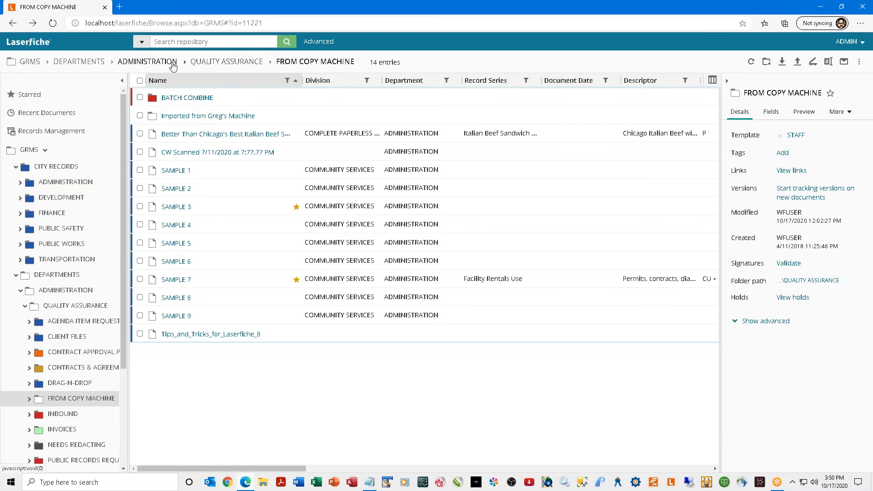
pyautogui.click(140, 63)
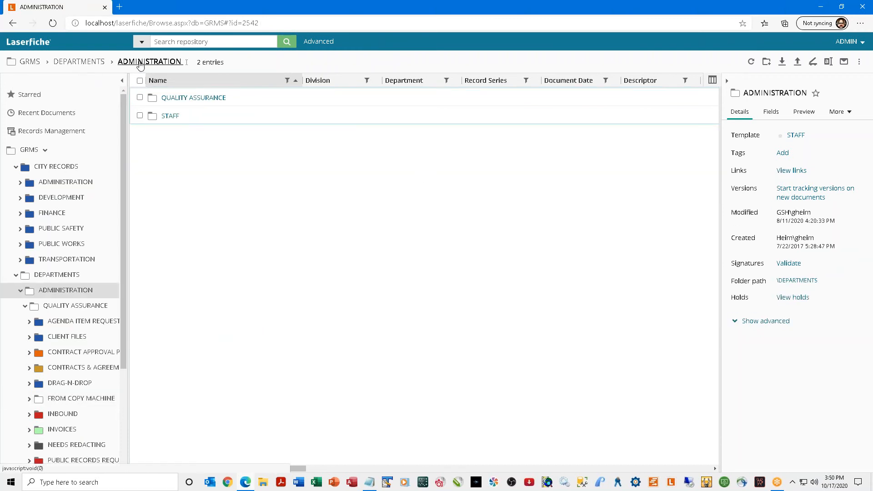
pyautogui.click(11, 24)
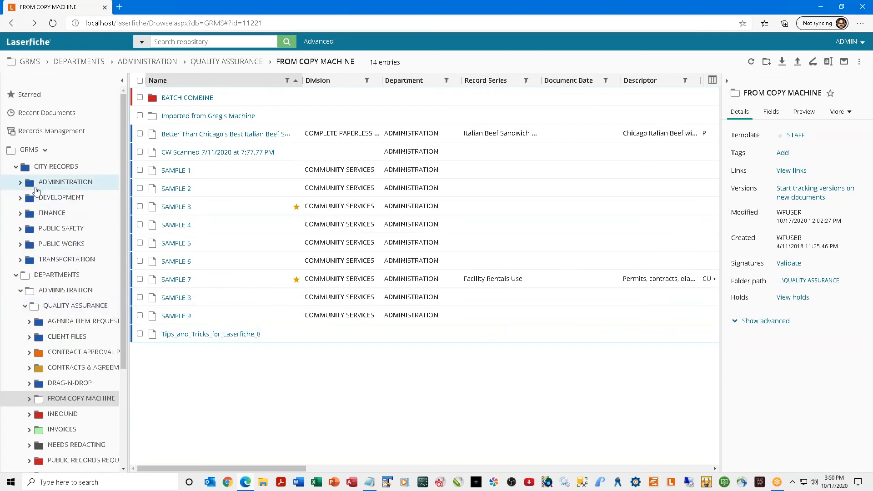
pyautogui.click(16, 276)
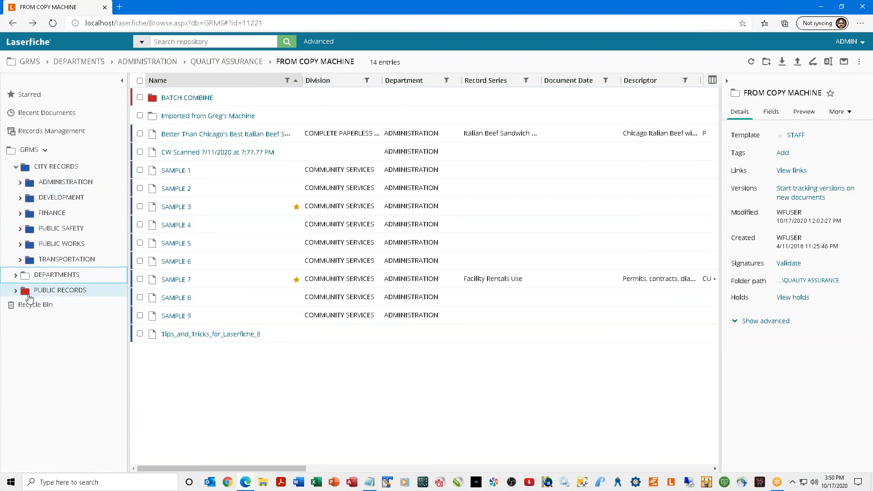
# Collapse CITY RECORDS, star SAMPLE 7, and open the PUBLIC RECORDS folder.
pyautogui.click(17, 168)
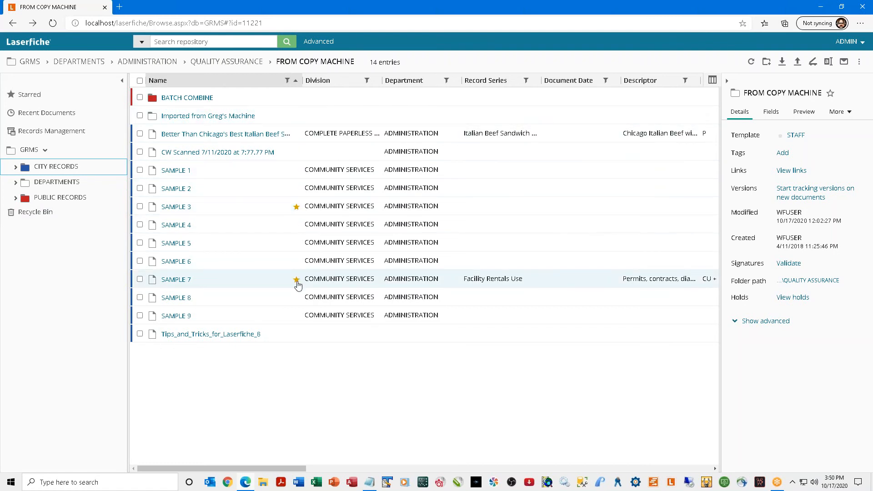
pyautogui.click(139, 279)
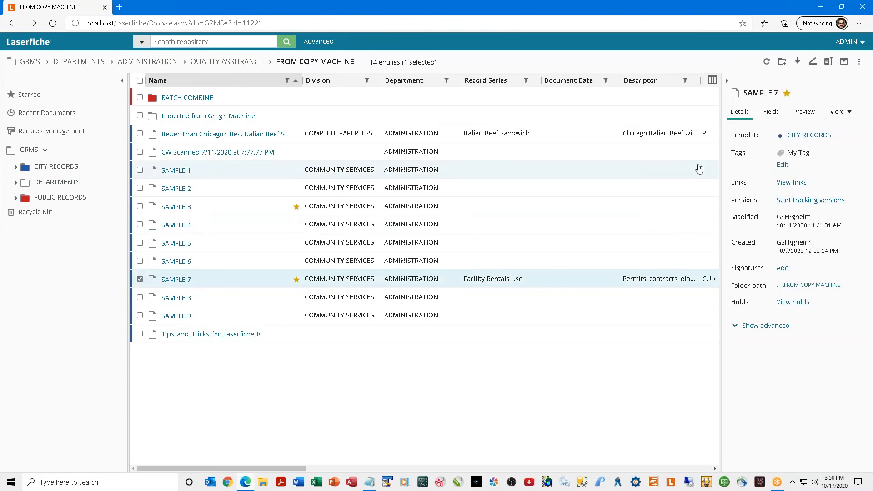
pyautogui.click(787, 94)
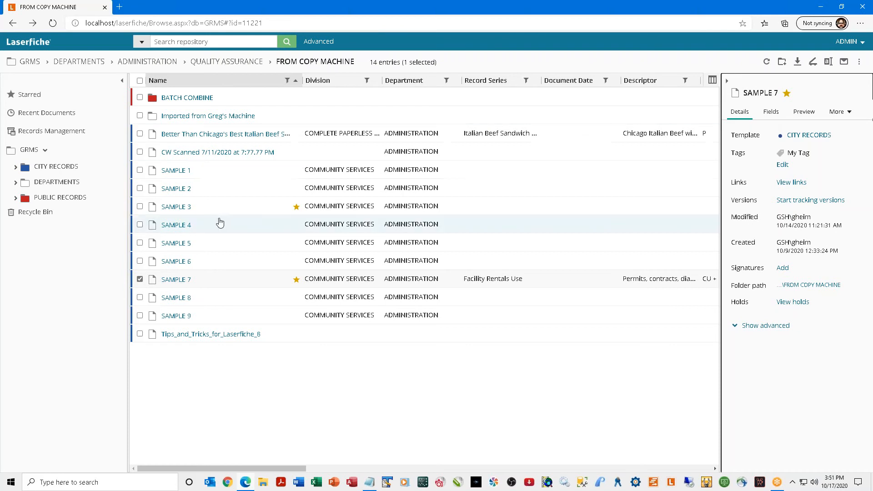
pyautogui.click(67, 196)
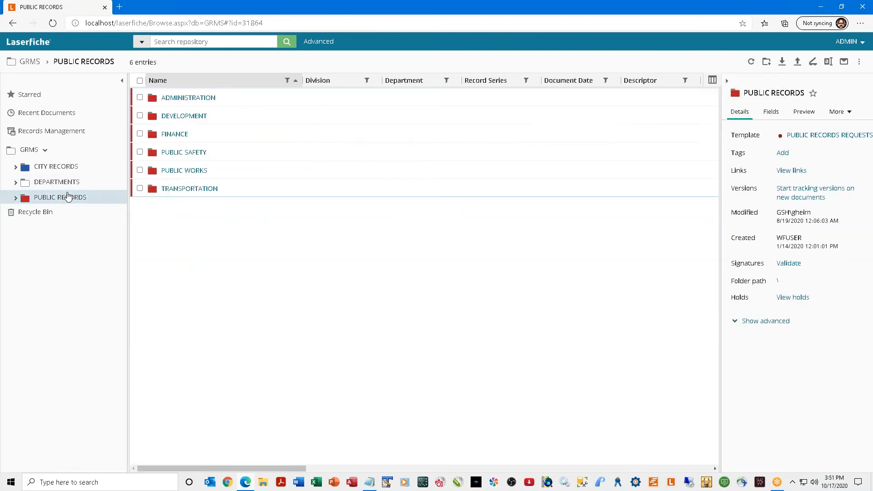
# Browse from PUBLIC WORKS through FINANCE and MMFG into the Portfolio Review 11 2019 client folder.
pyautogui.click(179, 172)
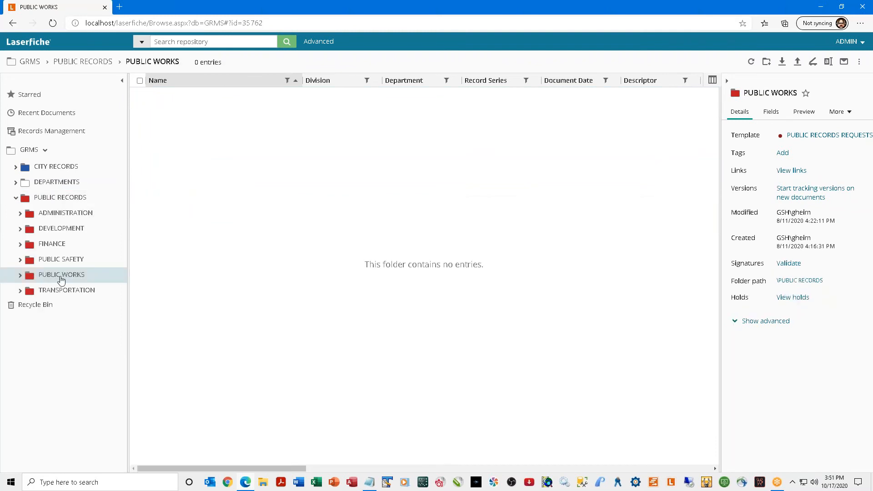
pyautogui.click(45, 259)
pyautogui.click(49, 172)
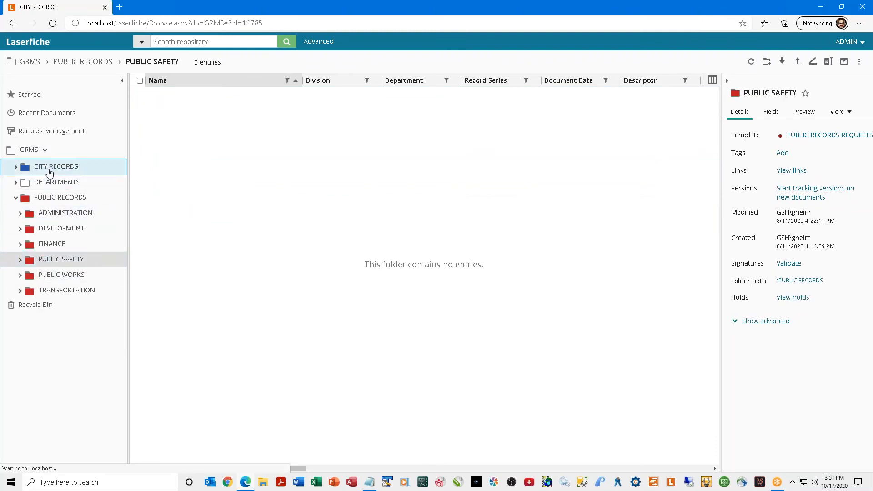
pyautogui.click(169, 134)
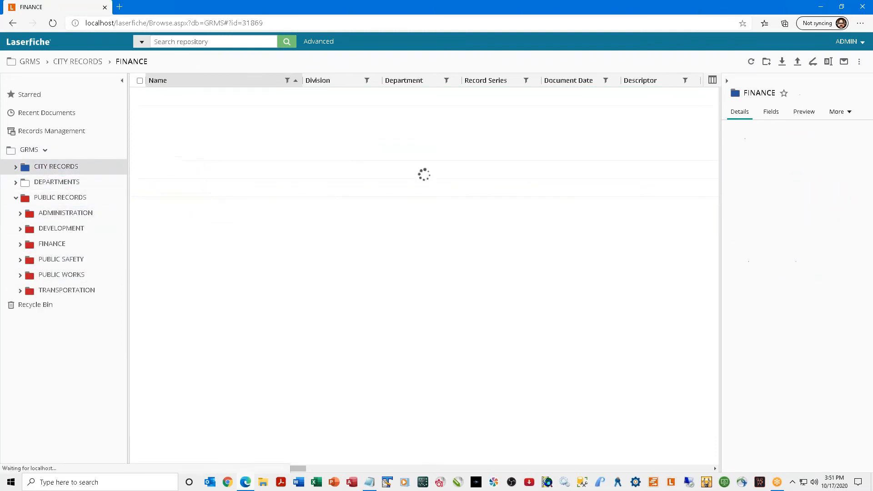
pyautogui.click(172, 133)
pyautogui.click(173, 124)
pyautogui.click(170, 118)
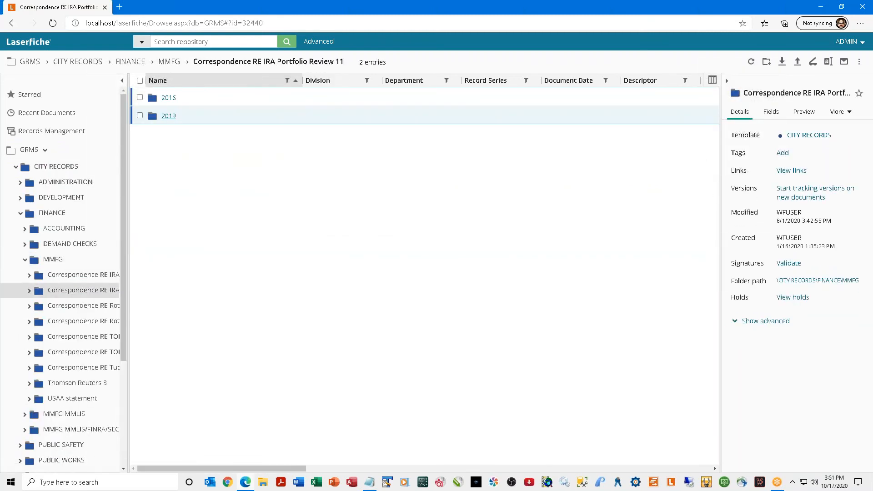
pyautogui.click(168, 116)
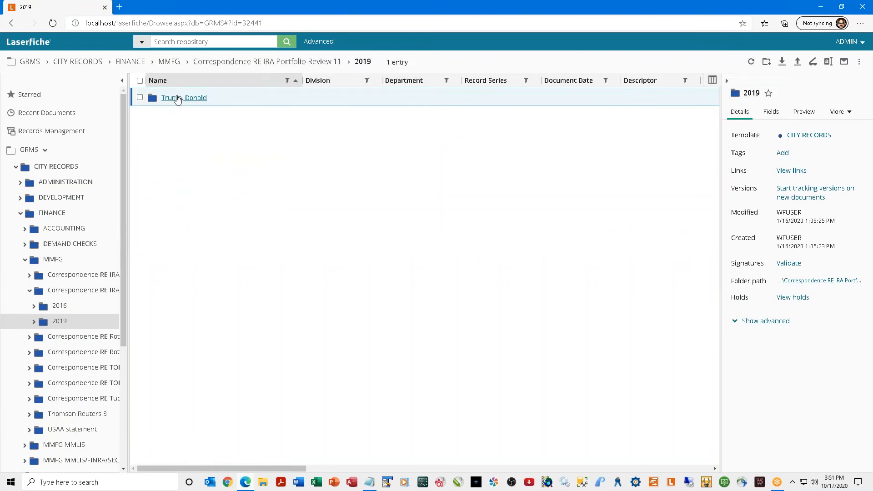
pyautogui.click(175, 98)
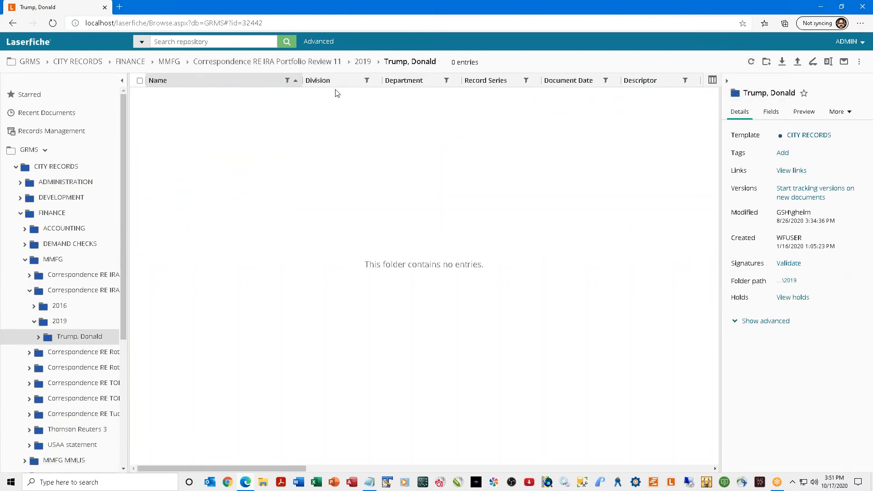
# Look inside the IRA performance Review 6 2020 client folder, then step back to CITY RECORDS.
pyautogui.click(18, 25)
pyautogui.click(18, 23)
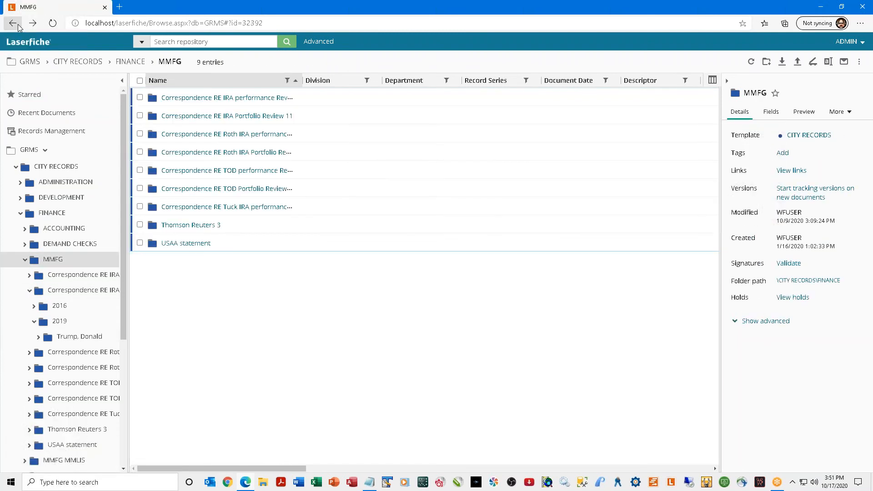
pyautogui.click(189, 97)
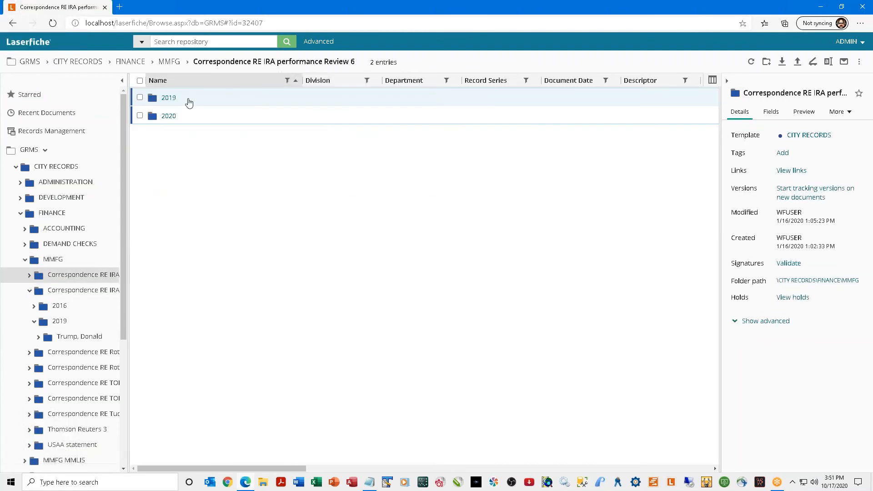
pyautogui.click(166, 116)
pyautogui.click(173, 99)
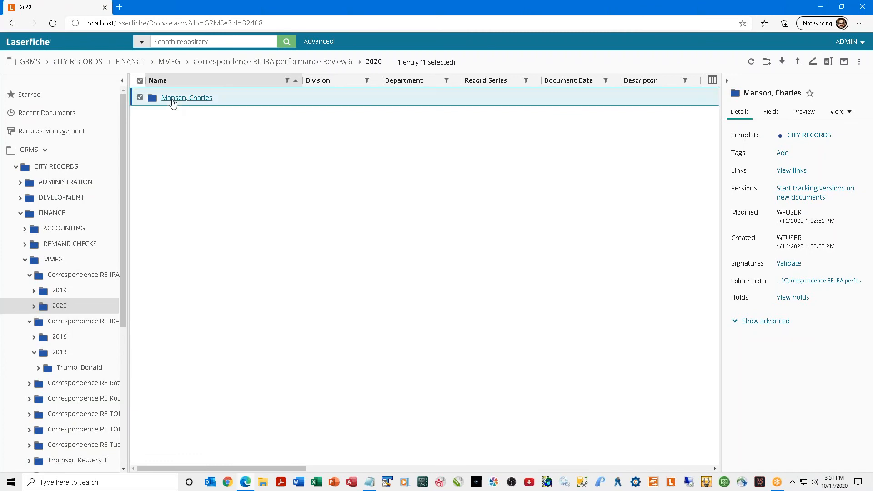
pyautogui.click(8, 24)
pyautogui.click(8, 24)
pyautogui.click(8, 24)
pyautogui.click(8, 23)
pyautogui.click(8, 23)
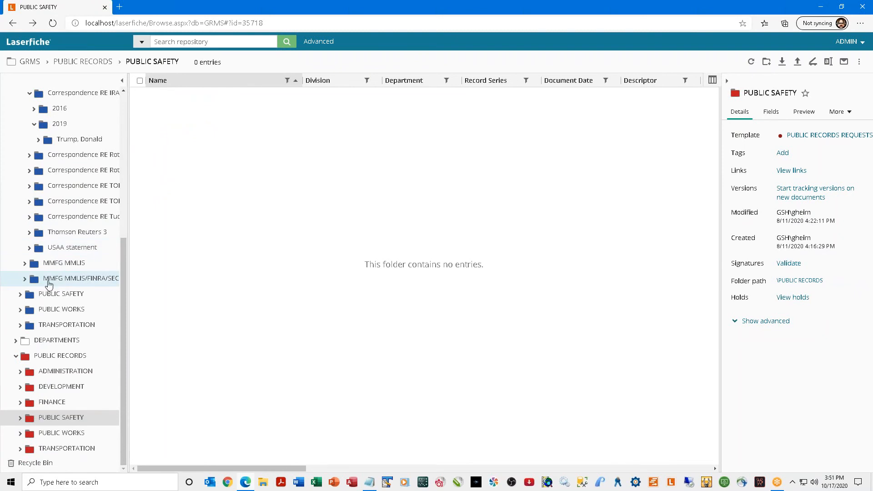
# Find Quote 2068 - 2 days PSG under LEGAL / LEGISLATIVE contracts and star it.
pyautogui.scroll(5, 57, 281)
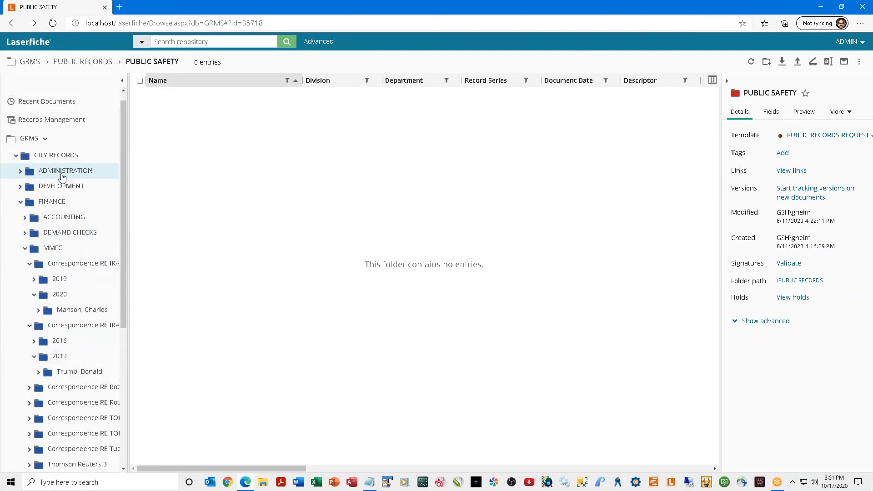
pyautogui.click(62, 175)
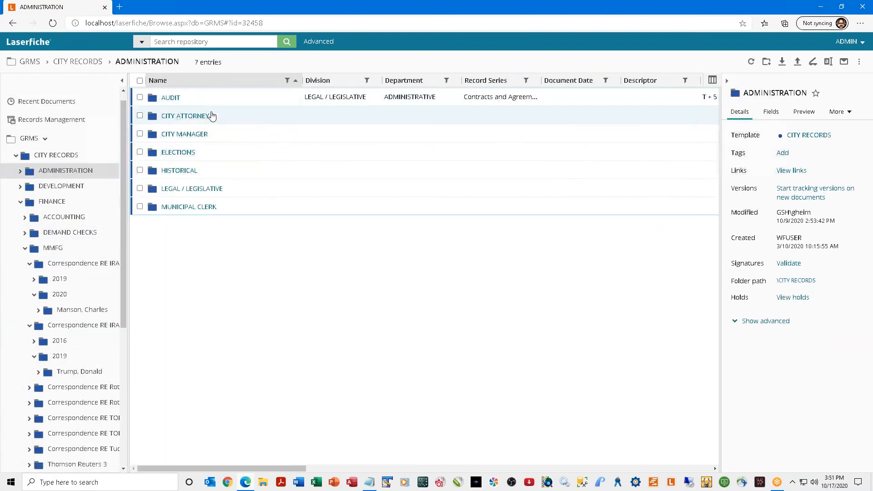
pyautogui.click(189, 187)
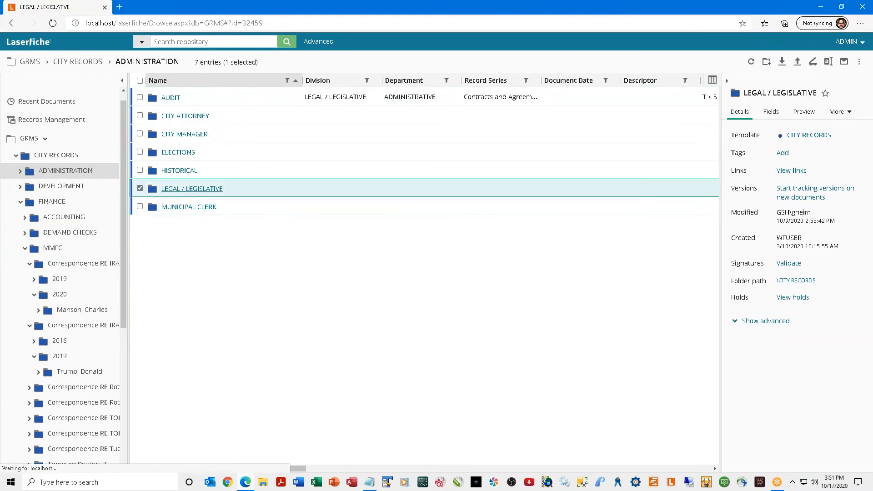
pyautogui.click(180, 116)
pyautogui.click(168, 171)
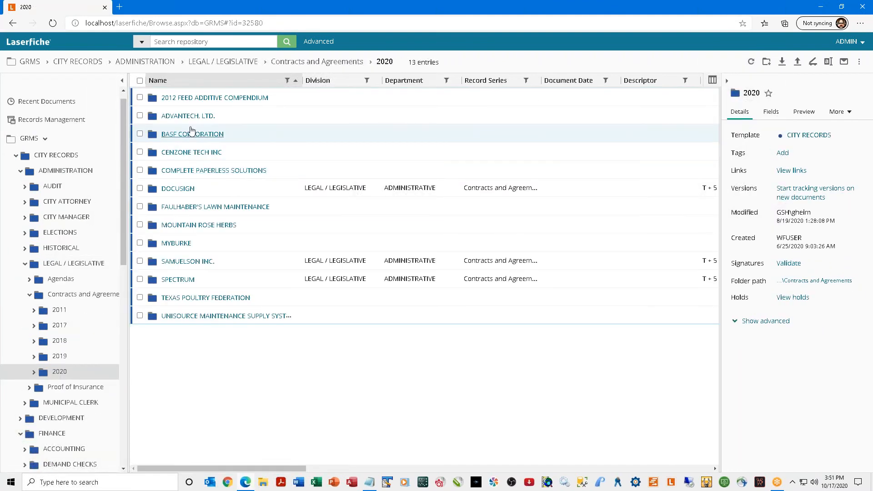
pyautogui.click(188, 116)
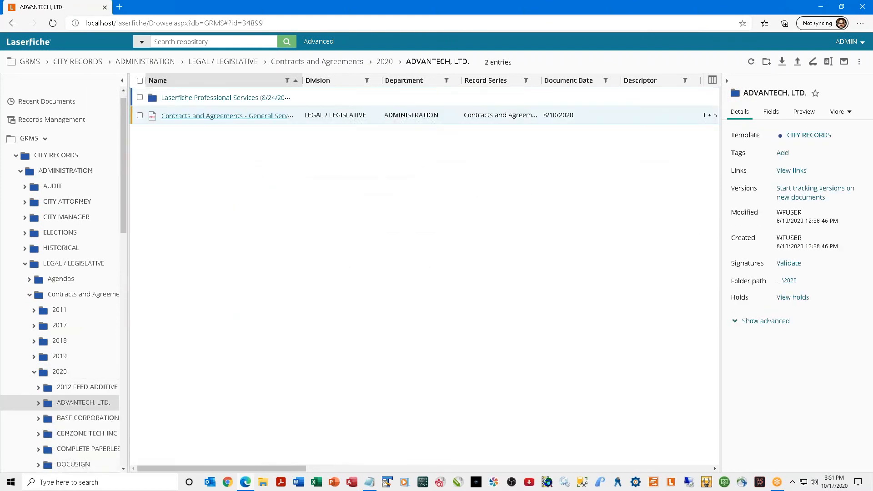
pyautogui.click(179, 97)
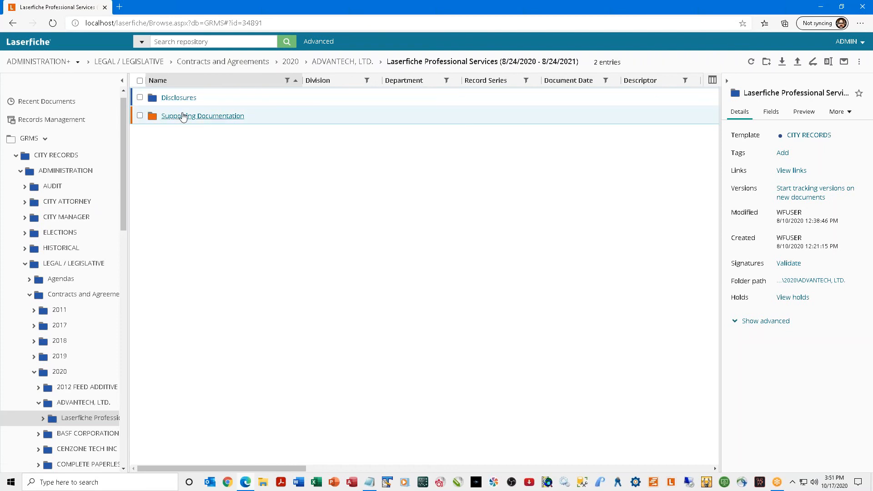
pyautogui.click(183, 116)
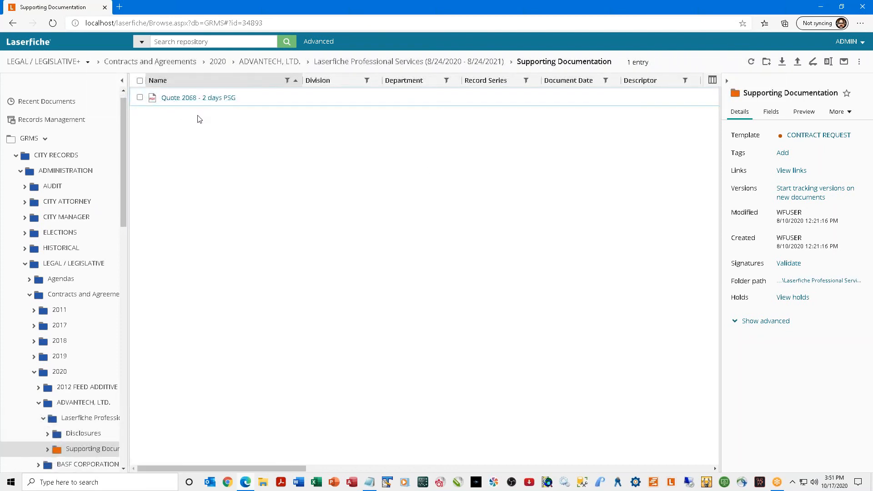
pyautogui.click(140, 98)
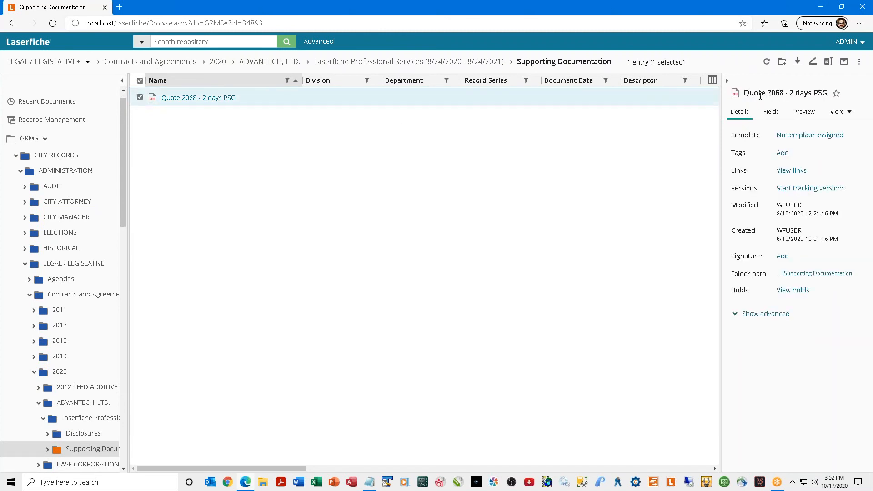
pyautogui.click(837, 93)
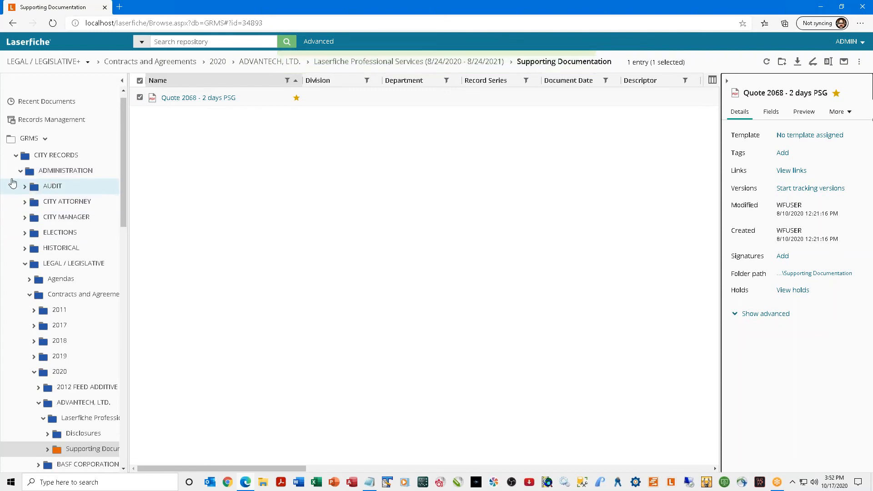
# Collapse ADMINISTRATION, FINANCE, PUBLIC RECORDS and CITY RECORDS, and view the Starred list.
pyautogui.click(20, 172)
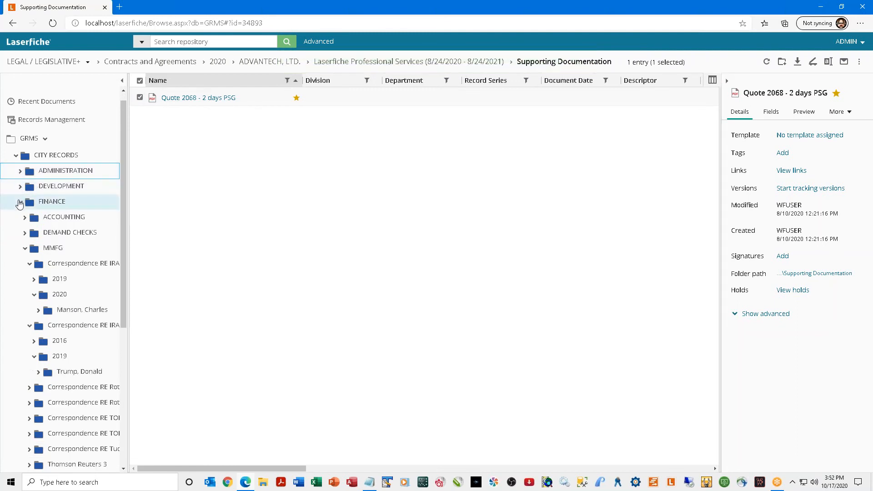
pyautogui.click(21, 203)
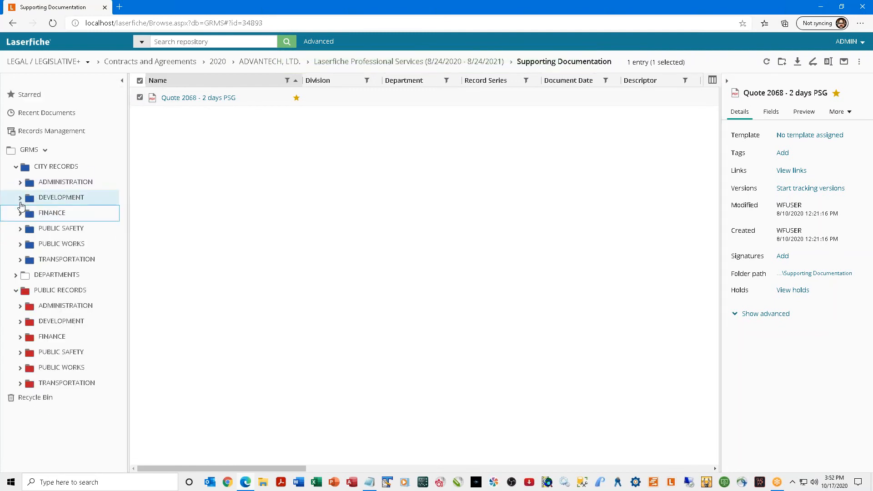
pyautogui.click(17, 291)
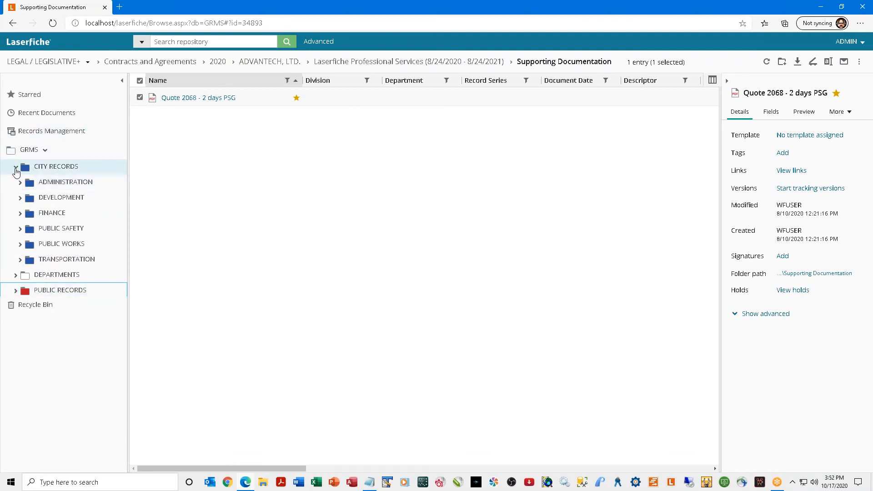
pyautogui.click(16, 168)
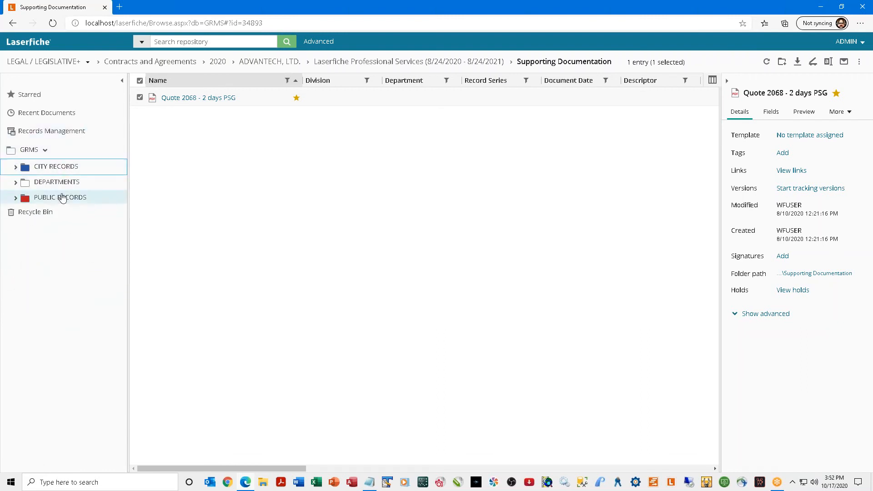
pyautogui.click(26, 100)
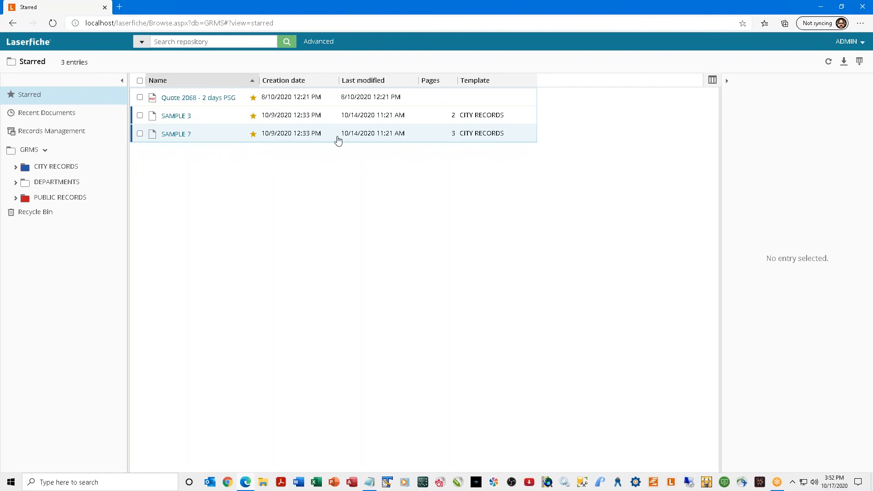
# Switch from the Starred list to Recent Documents, showing 10 entries.
pyautogui.click(40, 117)
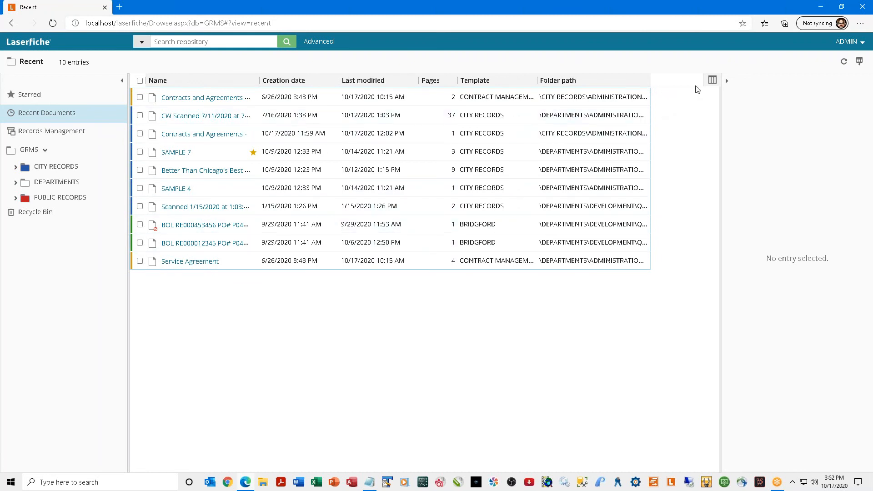
pyautogui.click(712, 83)
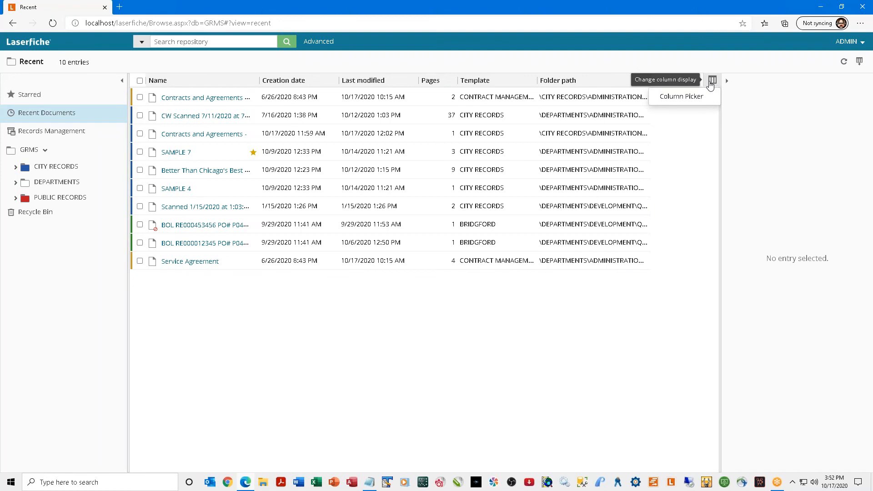
pyautogui.click(683, 96)
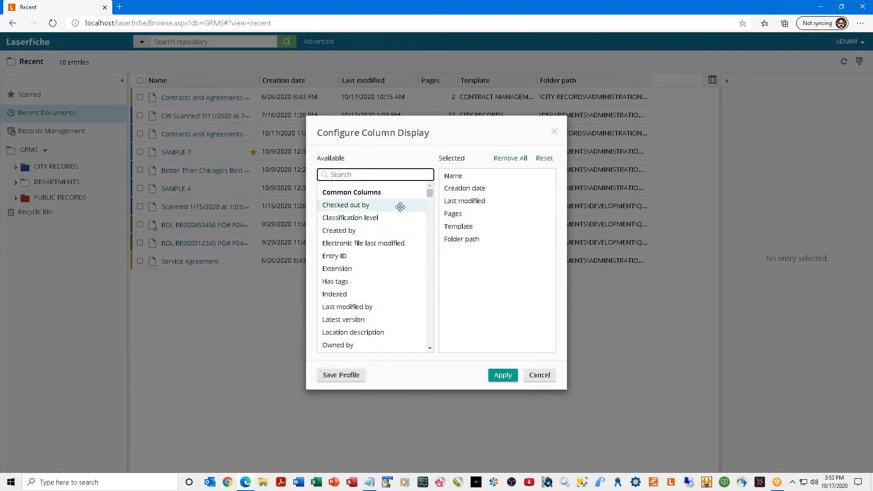
pyautogui.moveTo(430, 193); pyautogui.dragTo(429, 178)
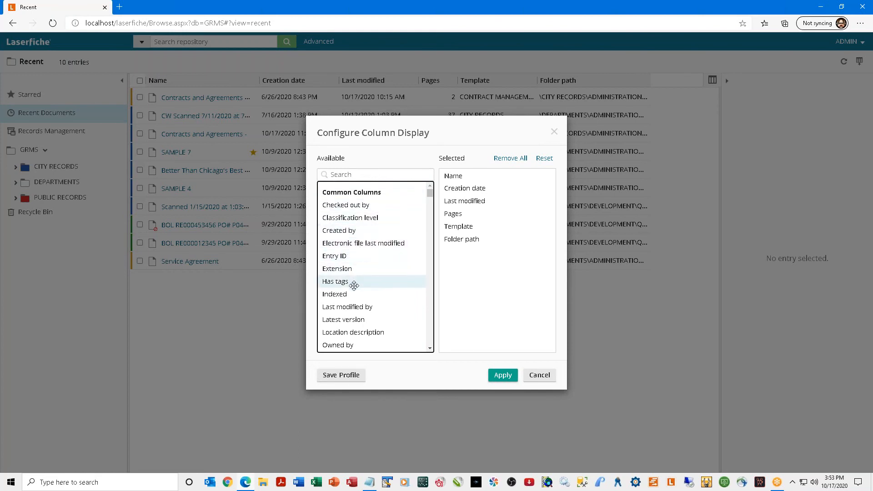
pyautogui.scroll(-1, 357, 284)
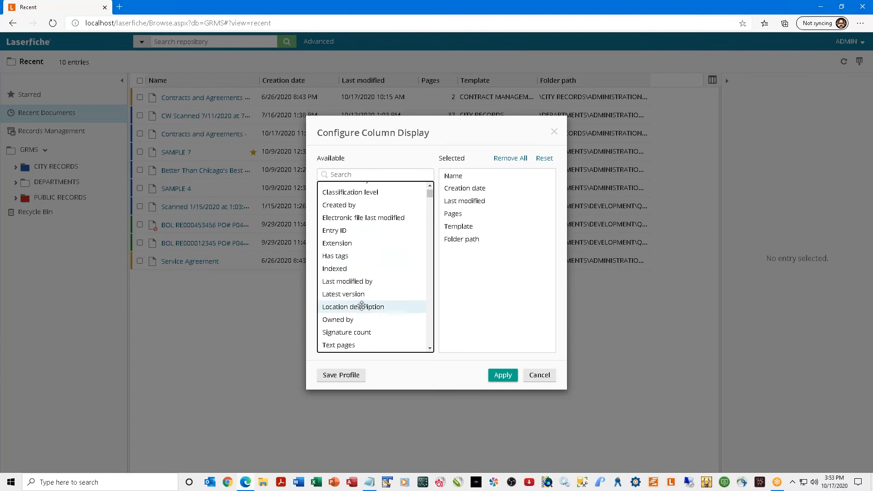
pyautogui.scroll(-1, 363, 296)
pyautogui.scroll(-1, 364, 297)
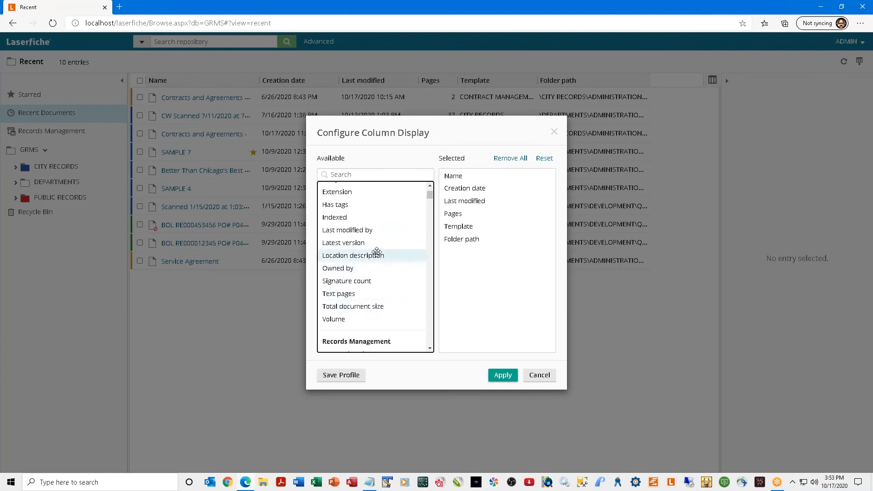
pyautogui.scroll(-1, 366, 289)
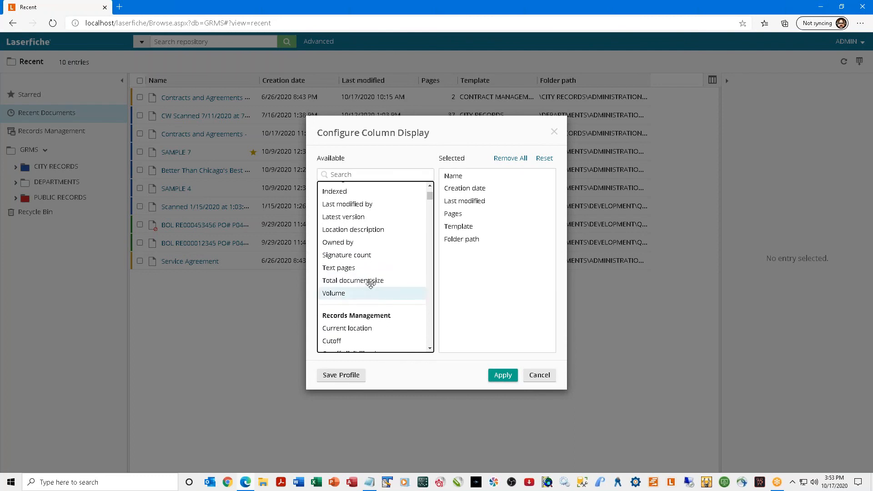
pyautogui.scroll(-2, 367, 288)
pyautogui.scroll(-8, 370, 283)
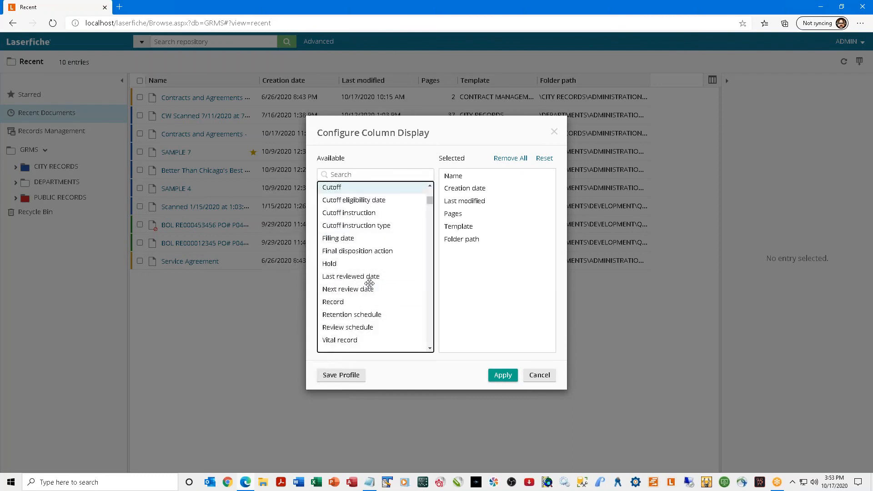
pyautogui.scroll(2, 367, 286)
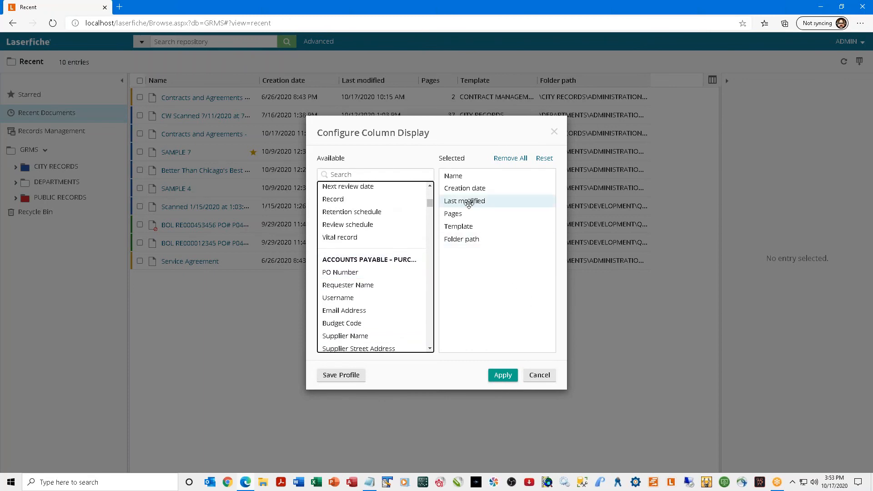
pyautogui.click(542, 375)
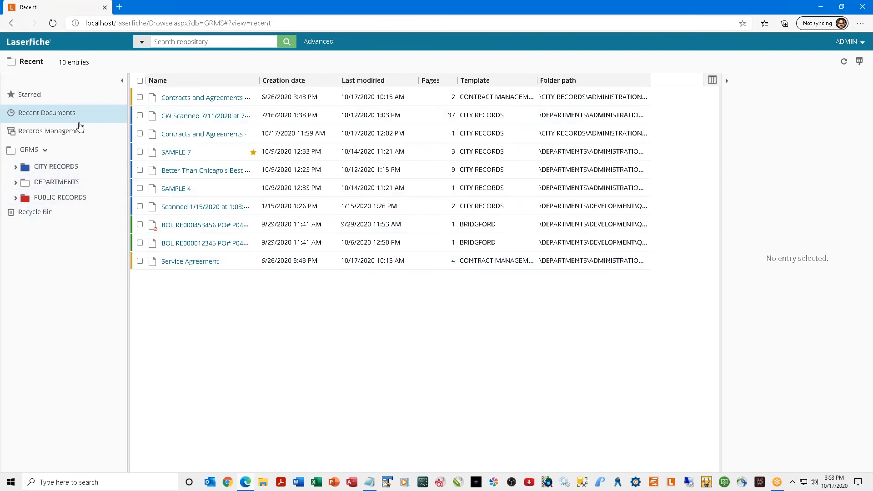
# Return to the GRMS root and open the Laserfiche User Guide via the ADMIN menu's Help.
pyautogui.click(46, 150)
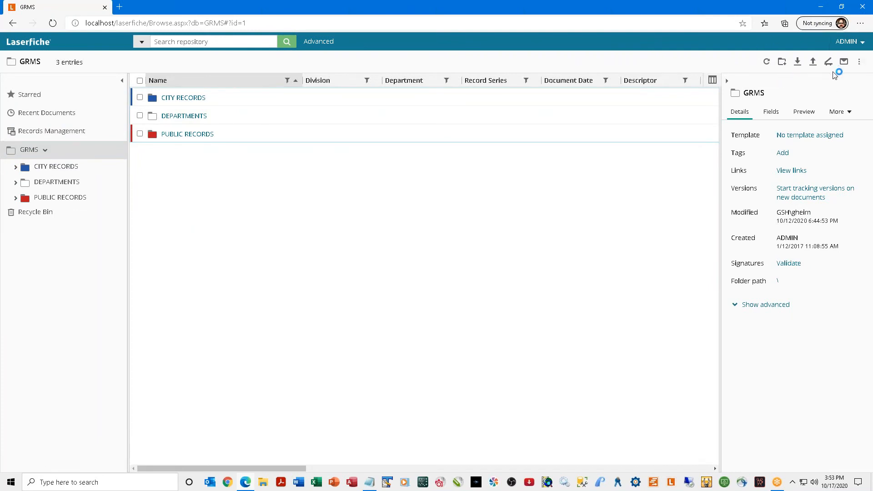
pyautogui.click(863, 44)
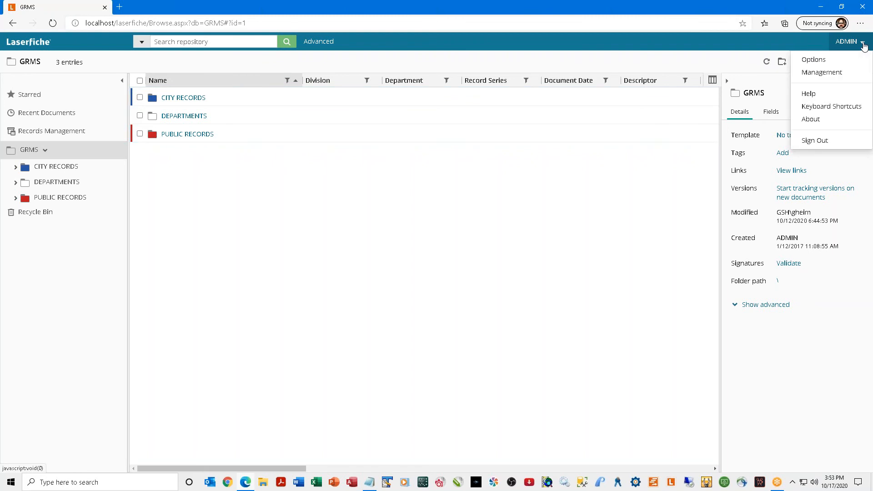
pyautogui.click(808, 95)
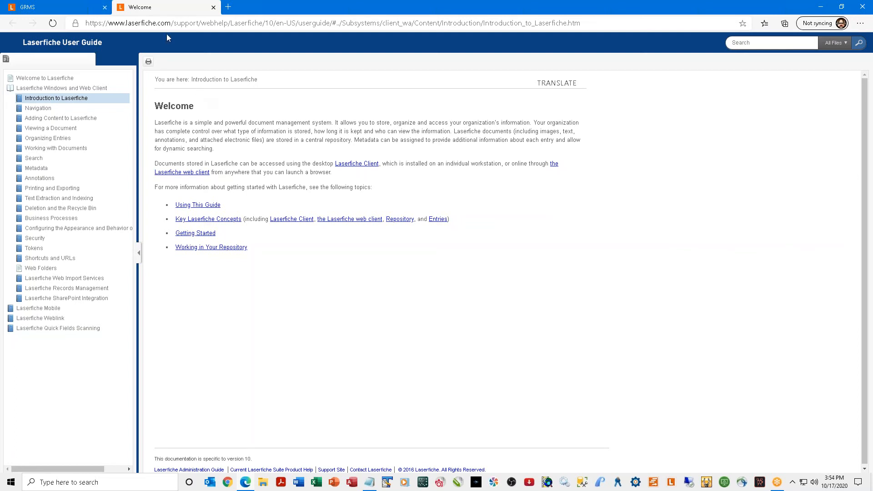
# Read the Importing Documents help topic via Adding Content to Laserfiche, then close the guide.
pyautogui.moveTo(109, 22); pyautogui.dragTo(243, 24)
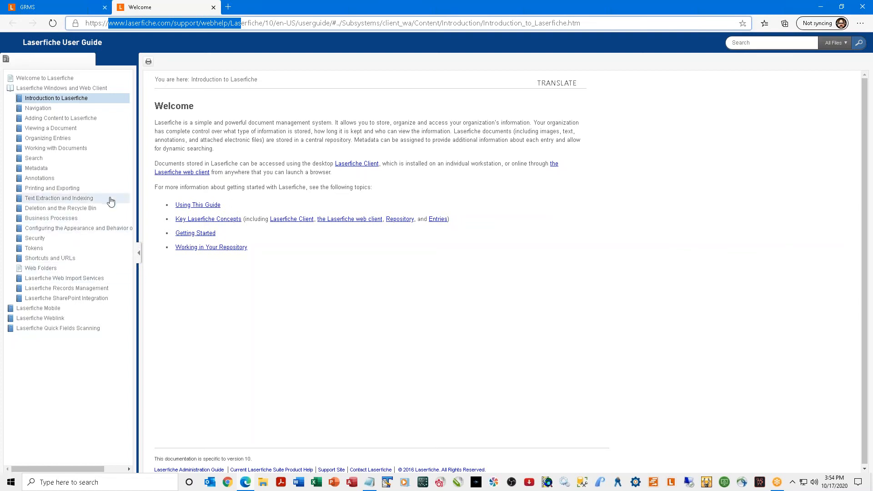
pyautogui.click(44, 119)
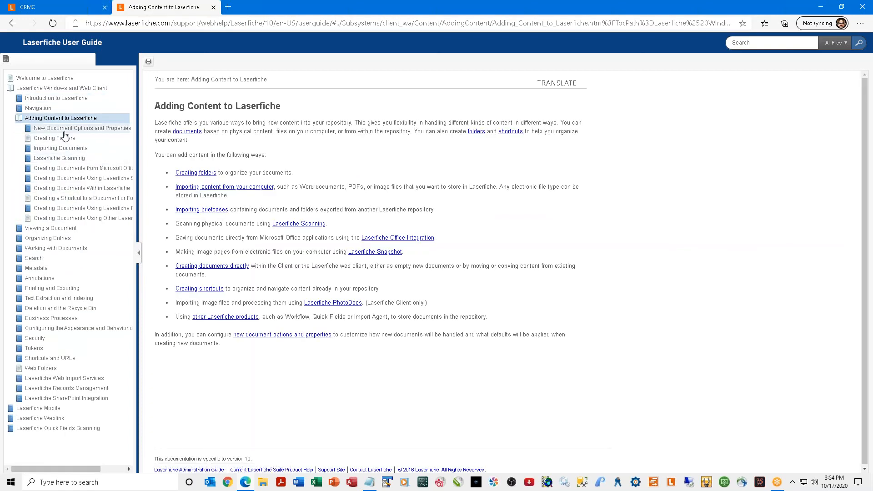
pyautogui.click(92, 130)
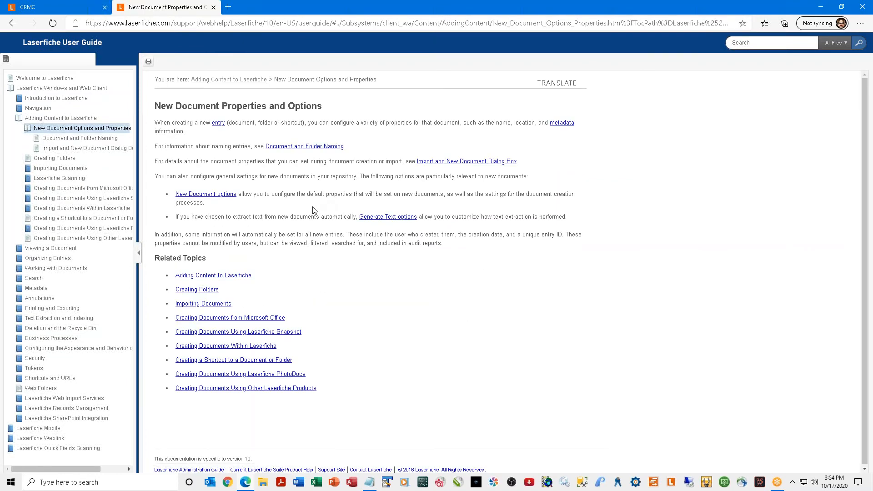
pyautogui.click(216, 308)
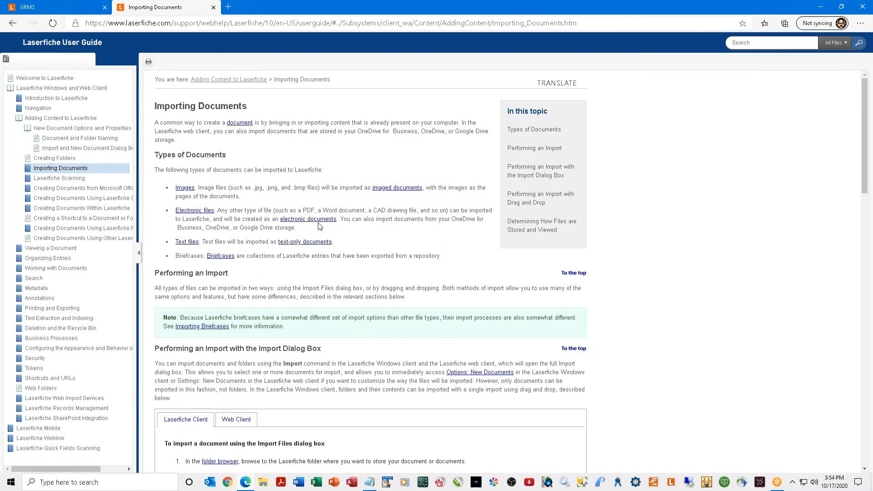
pyautogui.scroll(-4, 320, 226)
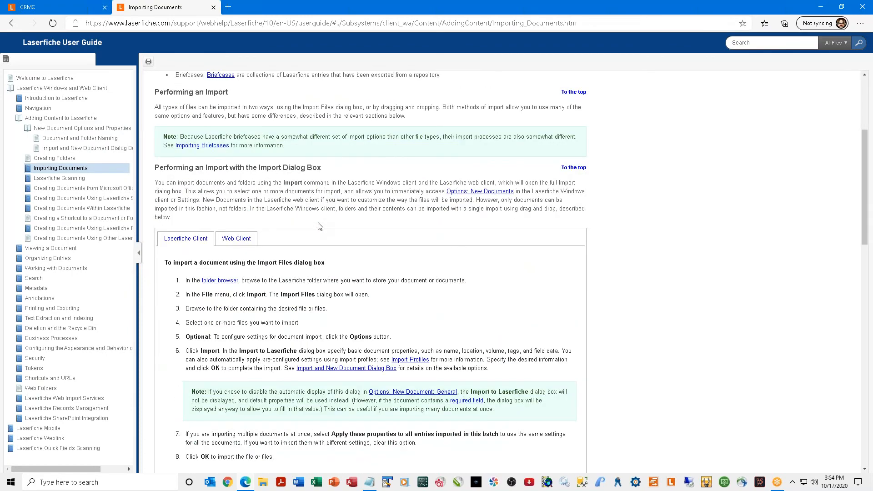
pyautogui.scroll(-4, 319, 226)
pyautogui.scroll(-12, 317, 228)
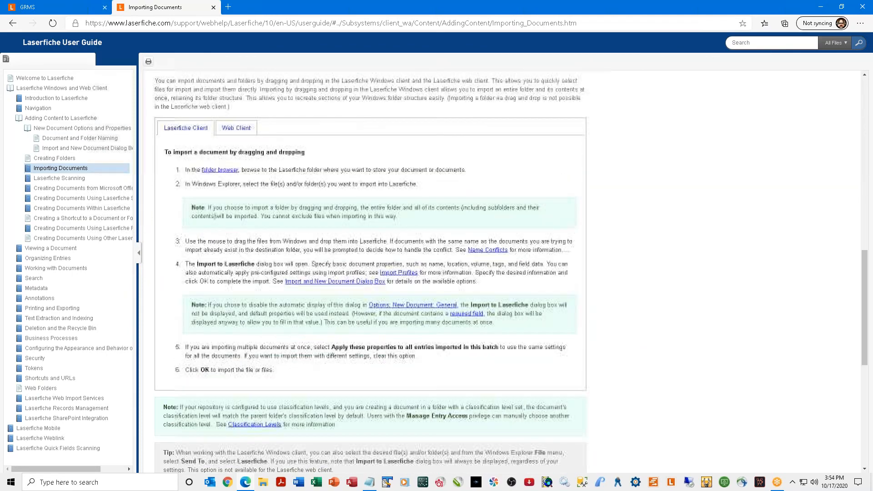
pyautogui.scroll(-3, 317, 232)
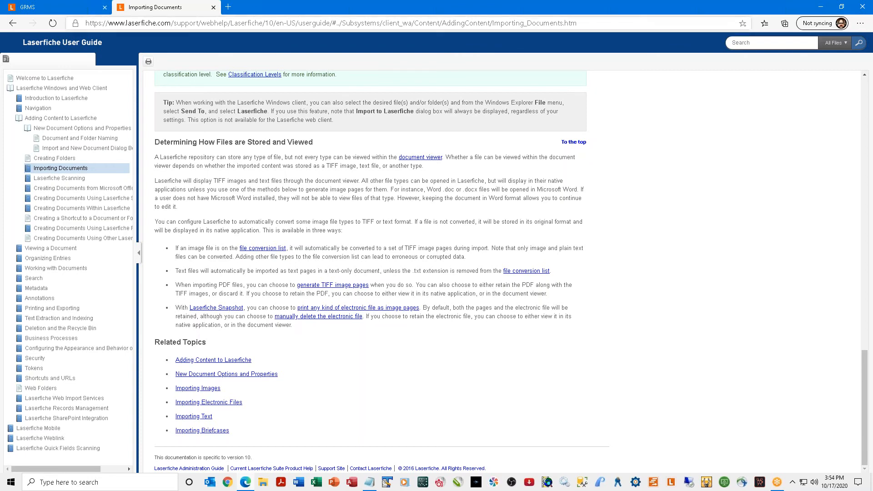
pyautogui.click(213, 8)
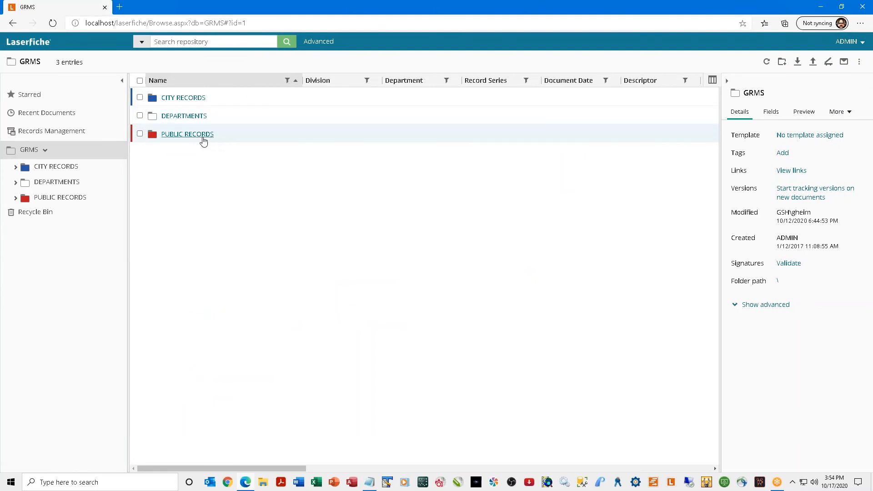
# Start an import from the repository root's context menu and upload 00010001.tif.
pyautogui.rightClick(191, 188)
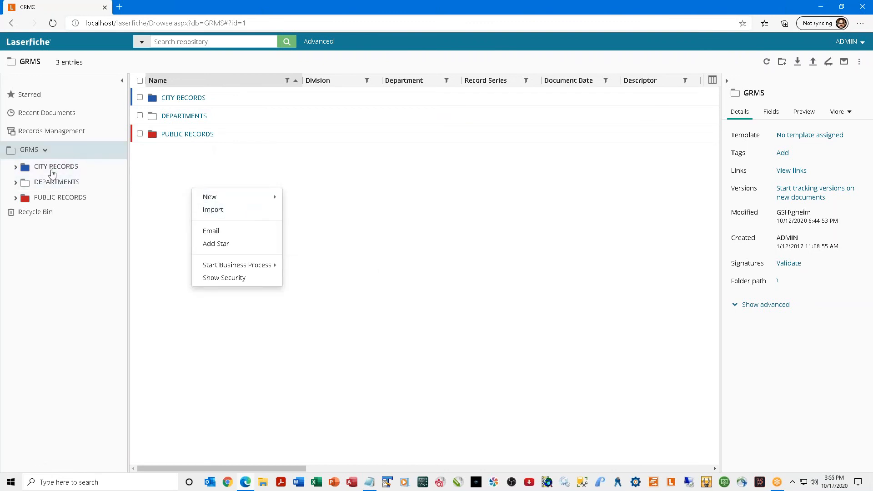
pyautogui.click(229, 169)
pyautogui.rightClick(228, 167)
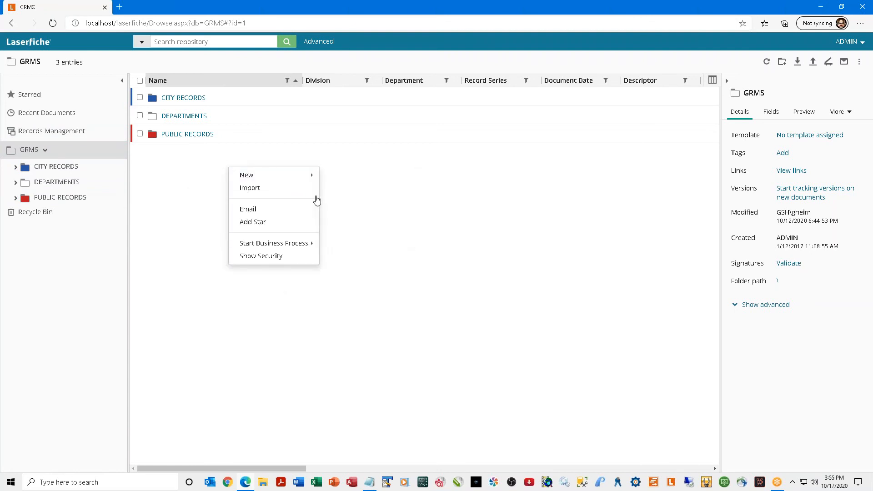
pyautogui.click(294, 194)
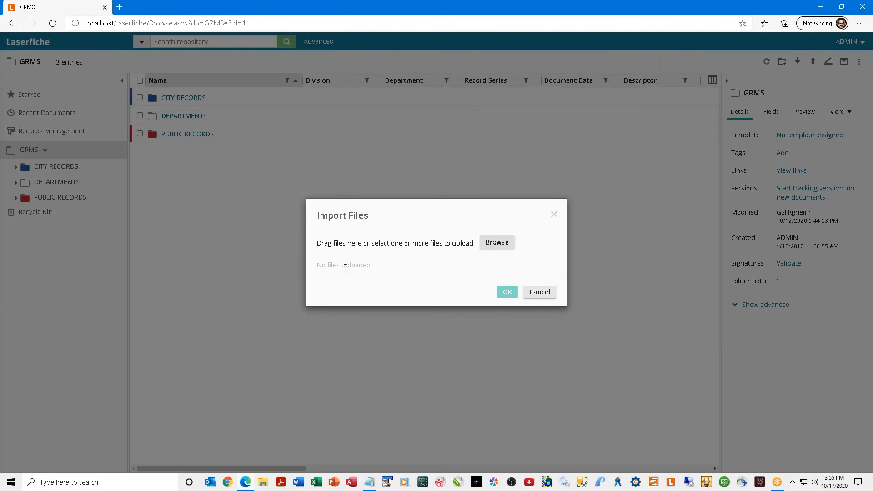
pyautogui.click(509, 242)
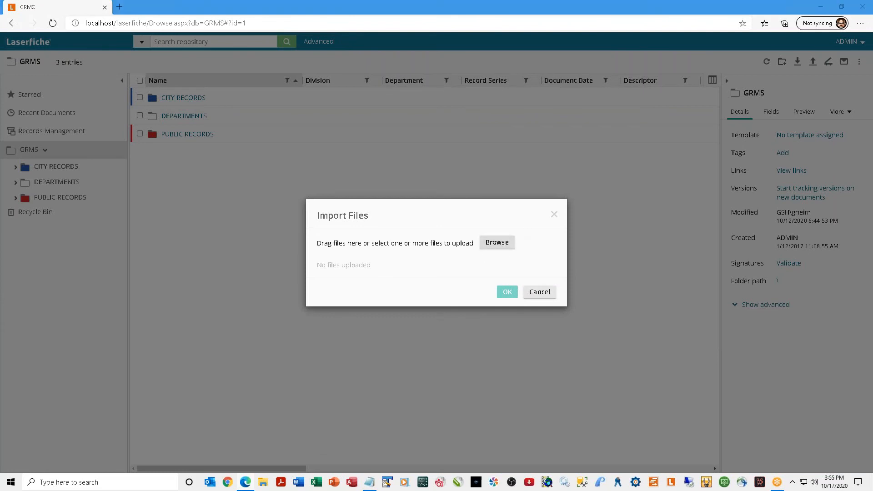
pyautogui.click(104, 87)
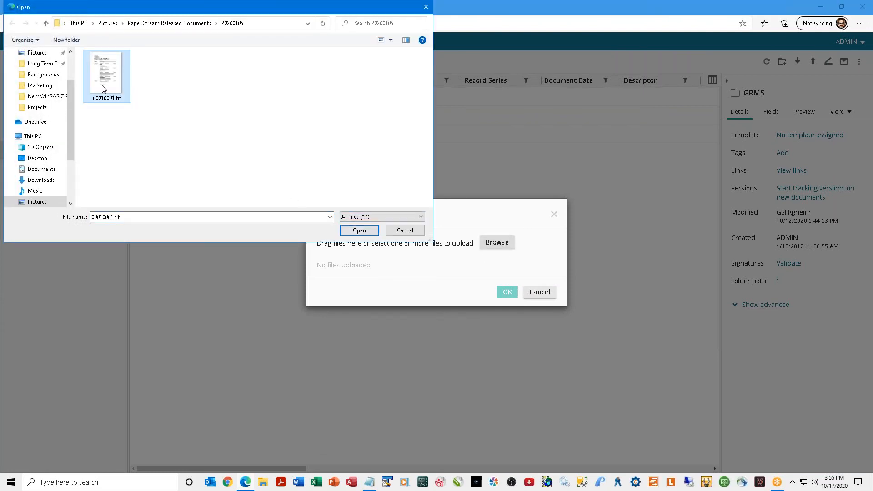
pyautogui.click(366, 230)
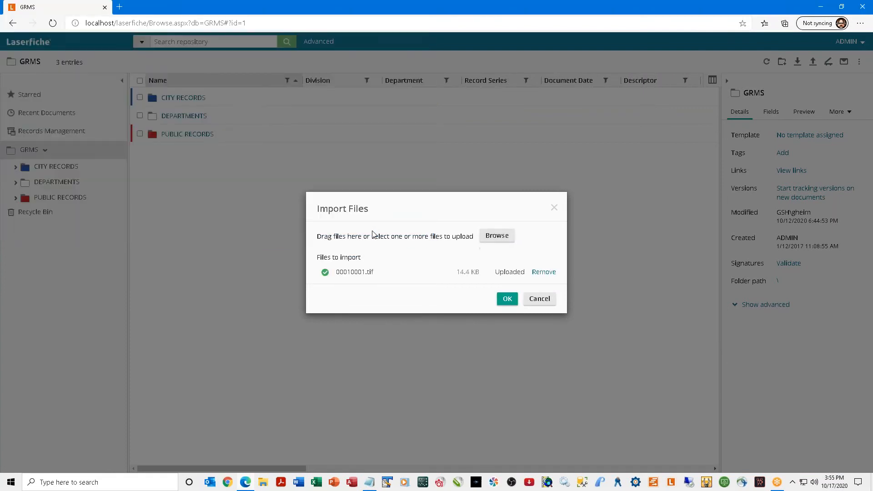
# Rename the uploaded document to 'Here is my Name'.
pyautogui.click(507, 299)
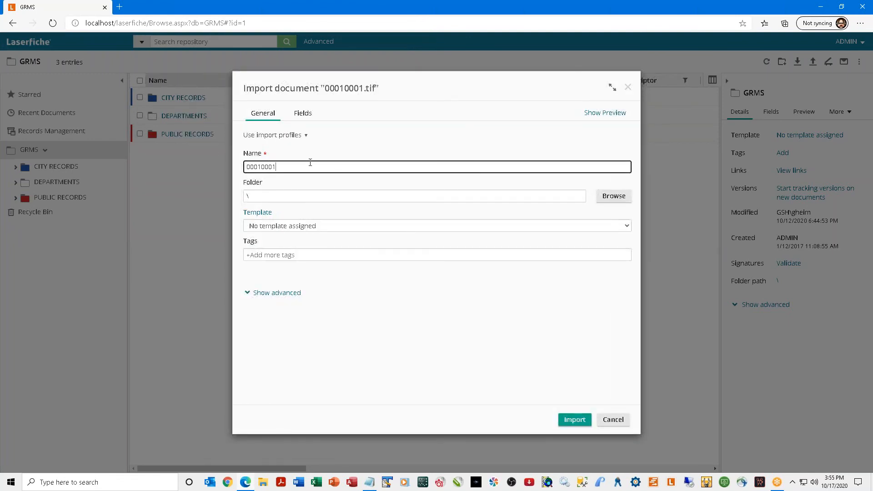
pyautogui.moveTo(288, 170); pyautogui.dragTo(228, 162)
pyautogui.write('Here is my Name')
pyautogui.press('Tab')
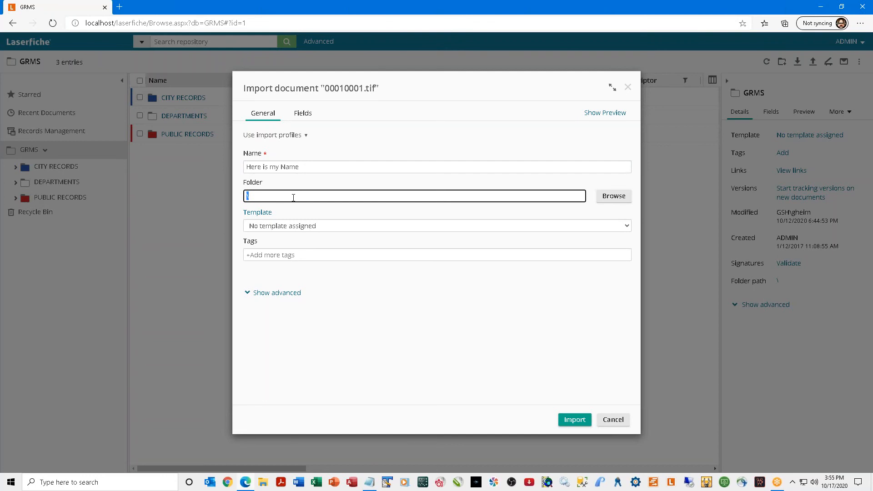
# Set the destination folder to DEPARTMENTS\ADMINISTRATION\QUALITY ASSURANCE\INBOUND.
pyautogui.click(614, 195)
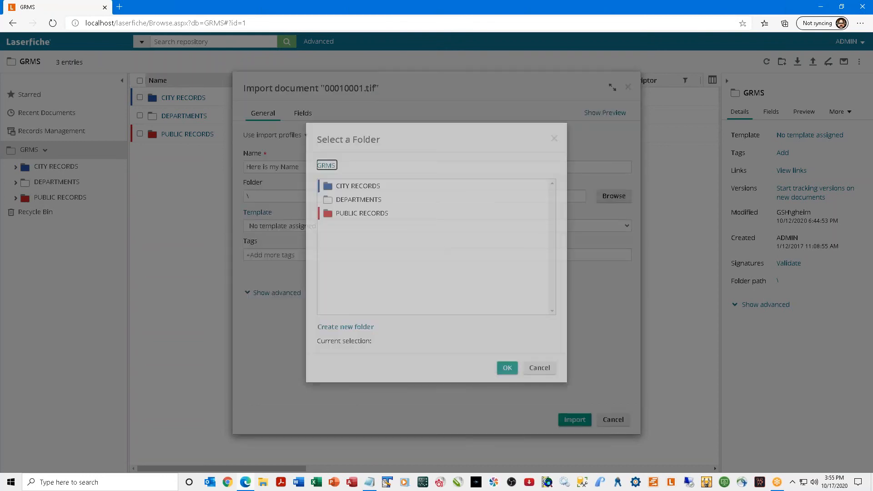
pyautogui.doubleClick(356, 199)
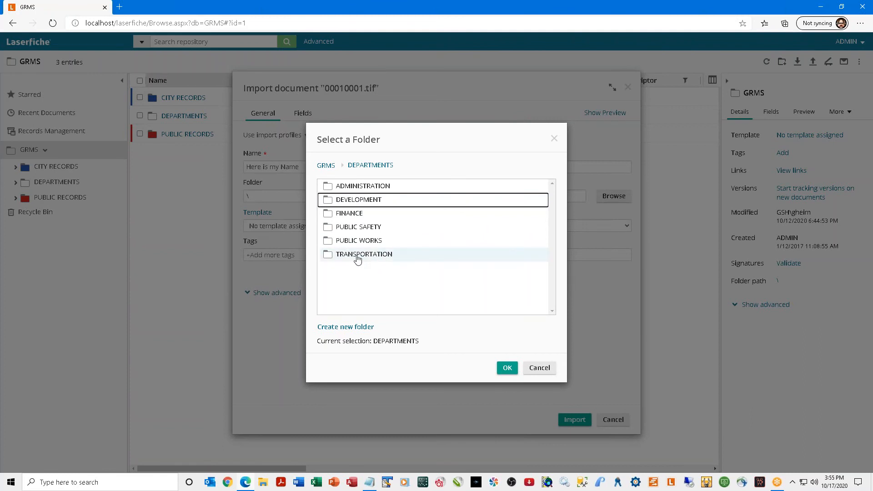
pyautogui.click(372, 186)
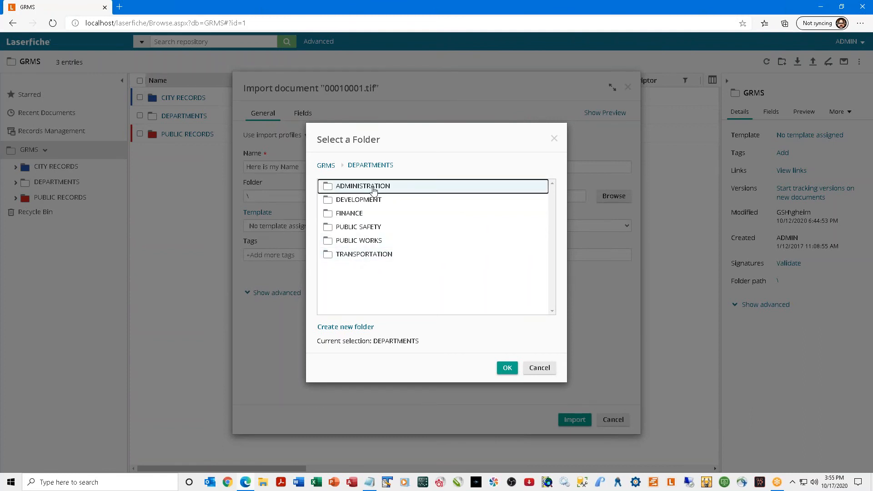
pyautogui.doubleClick(373, 188)
pyautogui.doubleClick(358, 187)
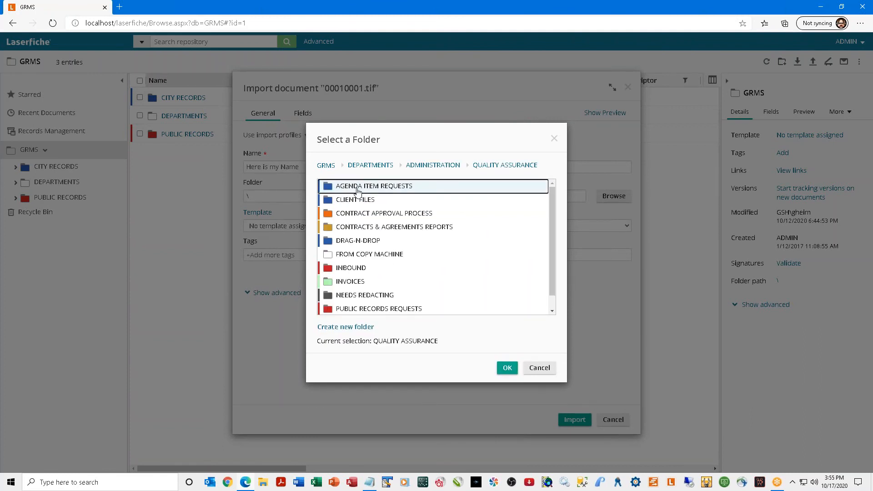
pyautogui.click(357, 268)
pyautogui.click(514, 368)
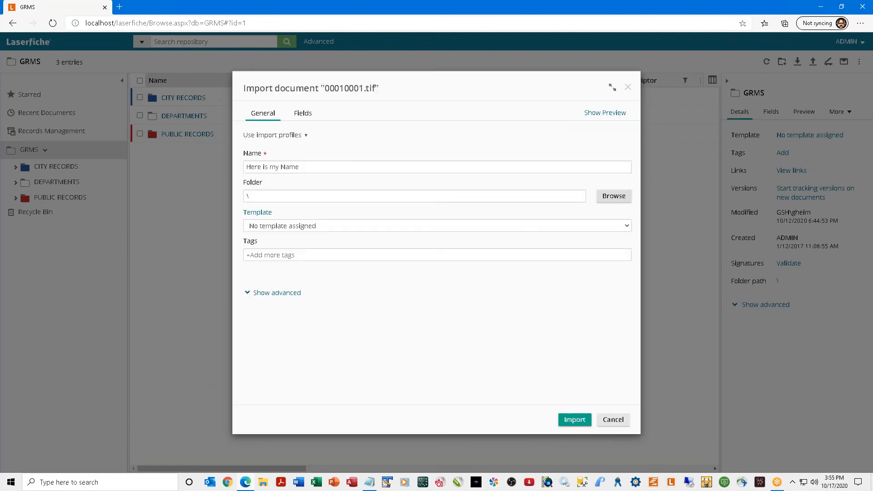
# Assign the CITY RECORDS template and Public Record tag, then import the document.
pyautogui.click(366, 226)
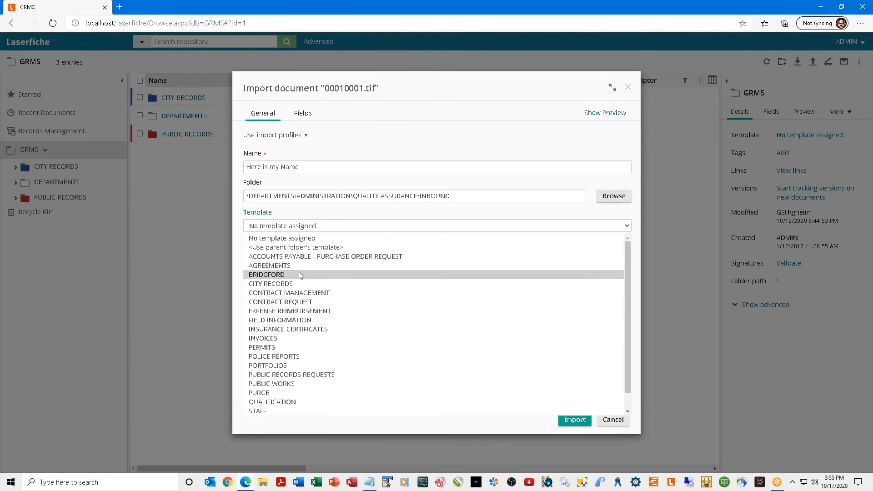
pyautogui.click(298, 284)
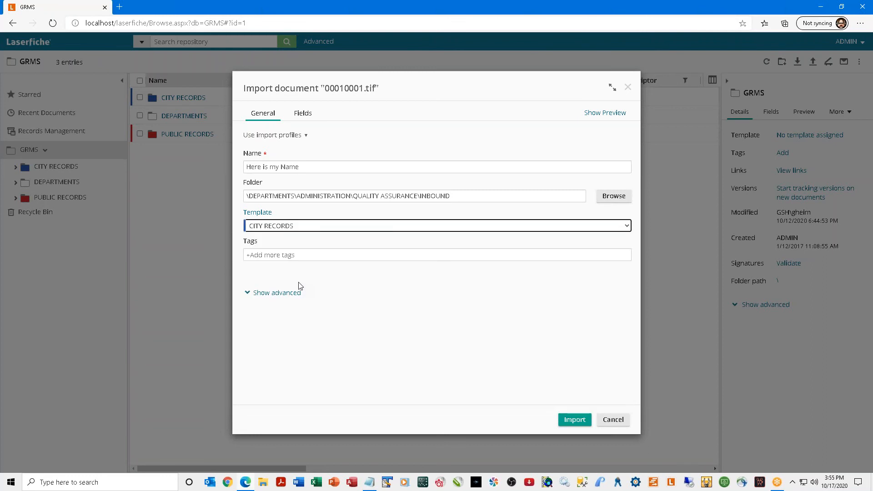
pyautogui.click(314, 256)
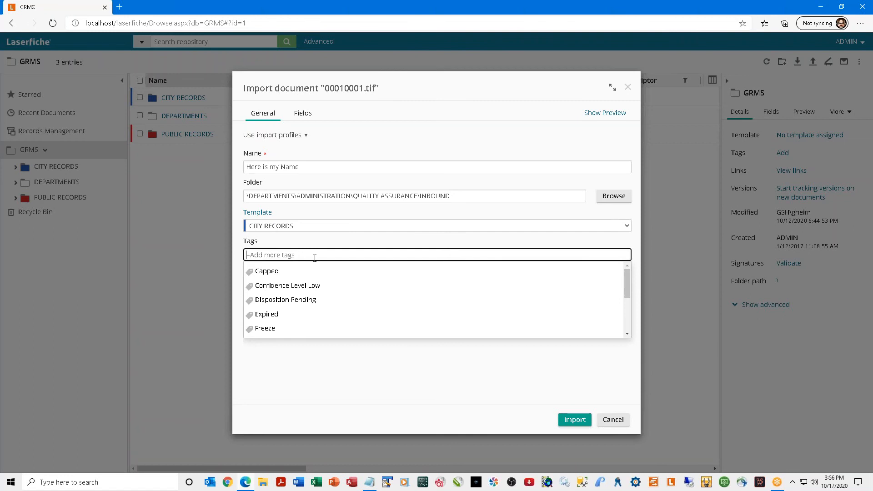
pyautogui.scroll(-3, 322, 289)
pyautogui.scroll(-1, 324, 289)
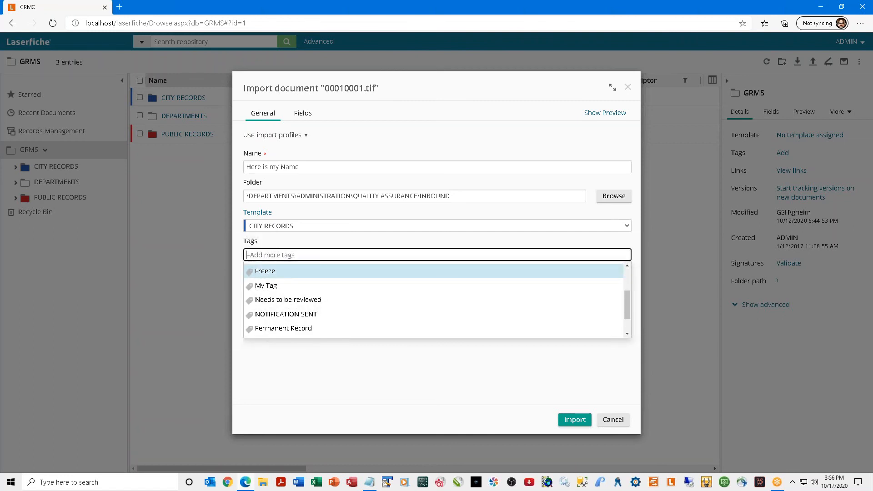
pyautogui.scroll(-2, 324, 290)
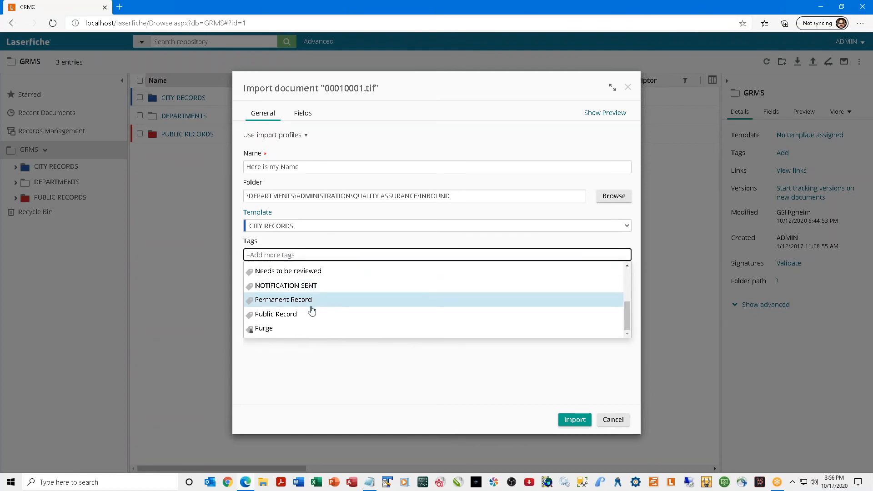
pyautogui.click(312, 320)
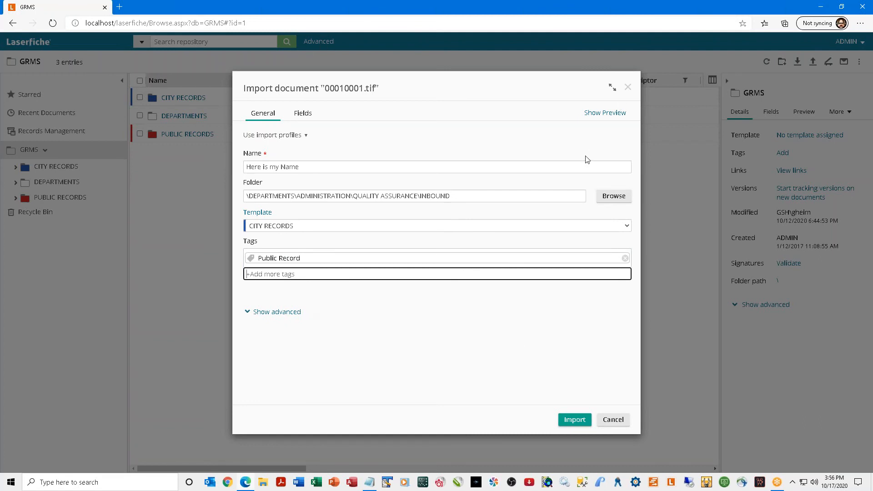
pyautogui.click(573, 421)
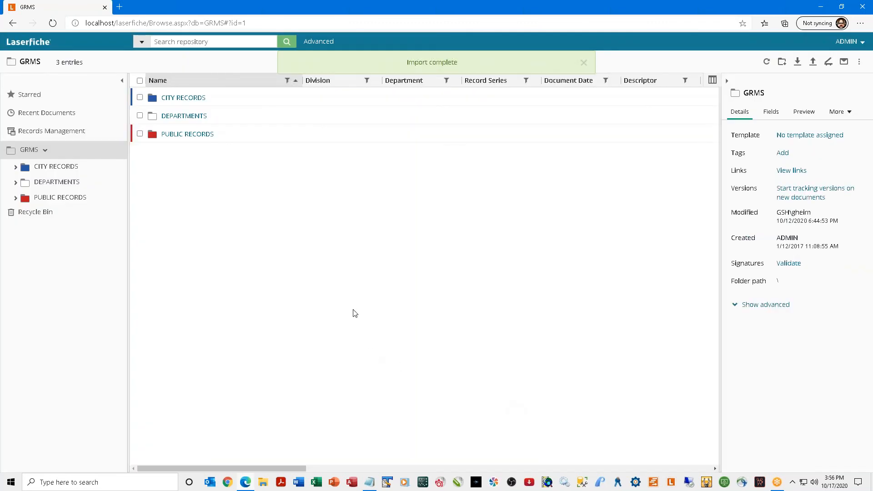
# Drill down through DEPARTMENTS, ADMINISTRATION and QUALITY ASSURANCE to the INBOUND folder.
pyautogui.click(185, 116)
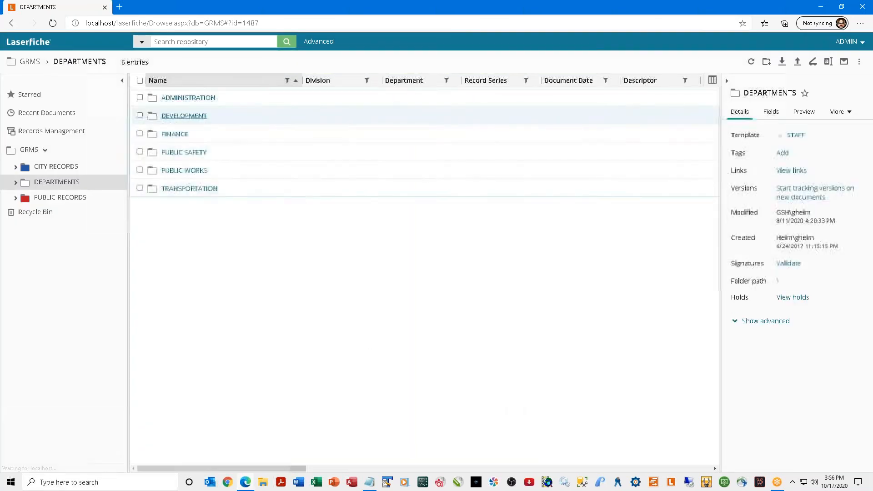
pyautogui.click(175, 98)
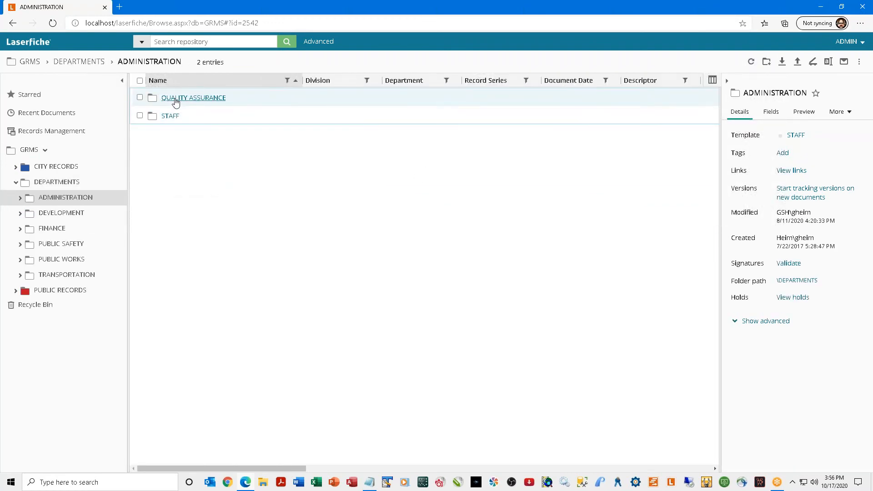
pyautogui.click(175, 98)
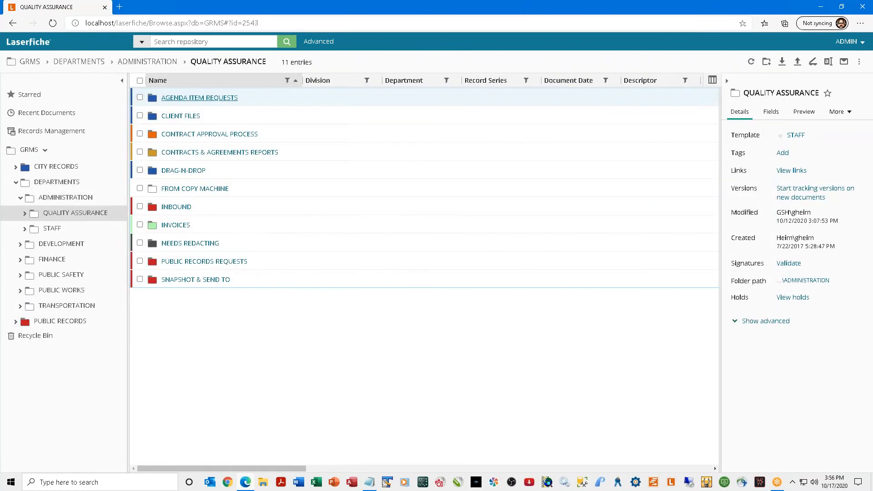
pyautogui.click(176, 207)
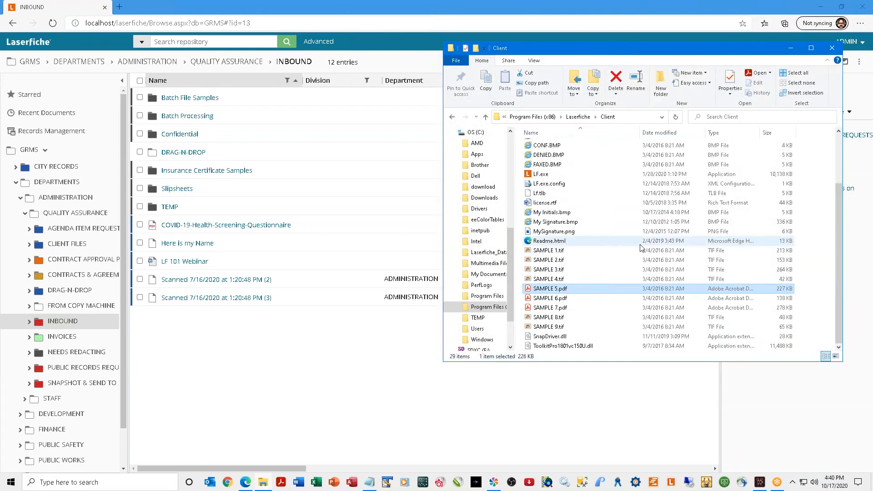
# Select SAMPLE 1.tif through SAMPLE 4.tif and drop them into the INBOUND folder.
pyautogui.click(547, 253)
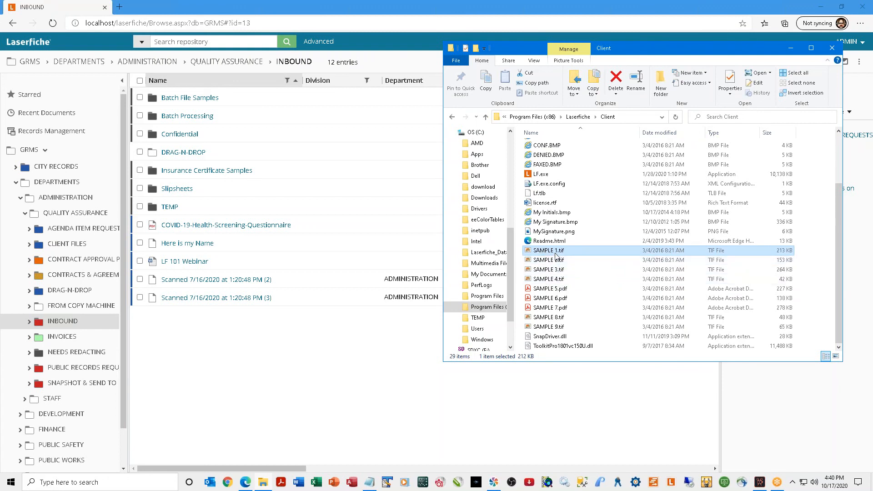
pyautogui.keyDown('shift'); pyautogui.click(557, 280); pyautogui.keyUp('shift')
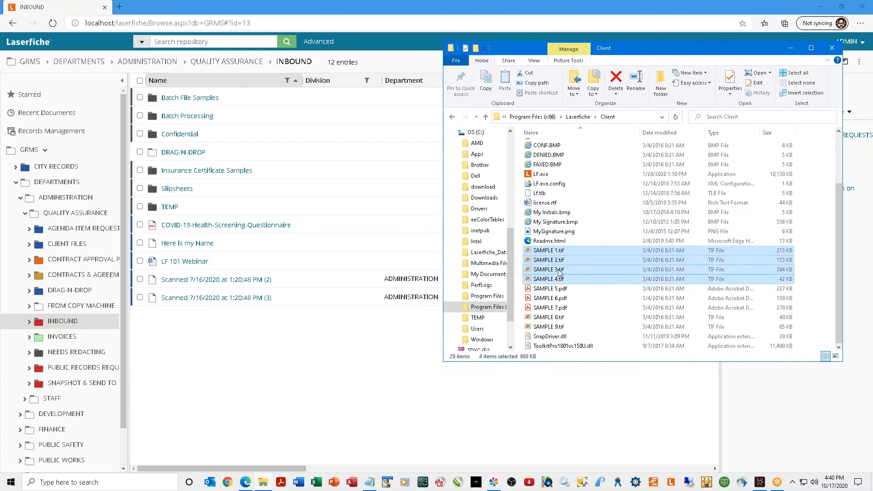
pyautogui.moveTo(559, 271); pyautogui.dragTo(224, 356)
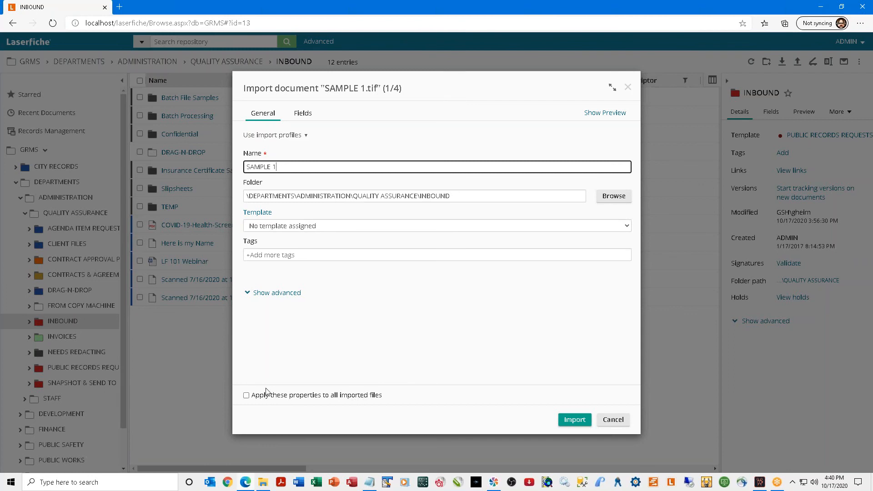
# Import all four samples with the same properties applied, then select SAMPLE 1.
pyautogui.click(247, 396)
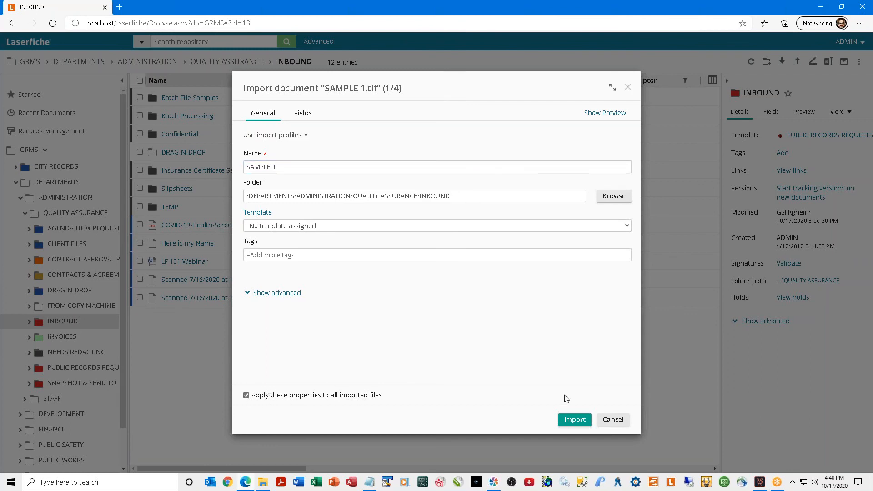
pyautogui.click(573, 419)
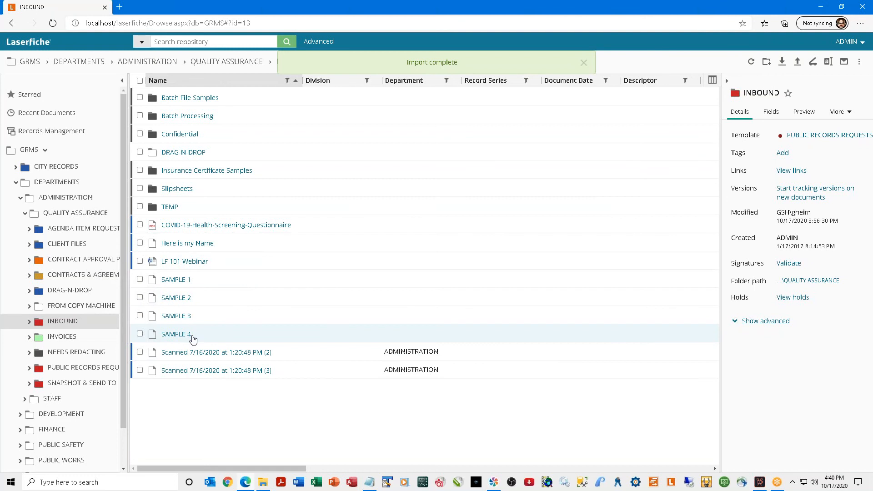
pyautogui.click(140, 280)
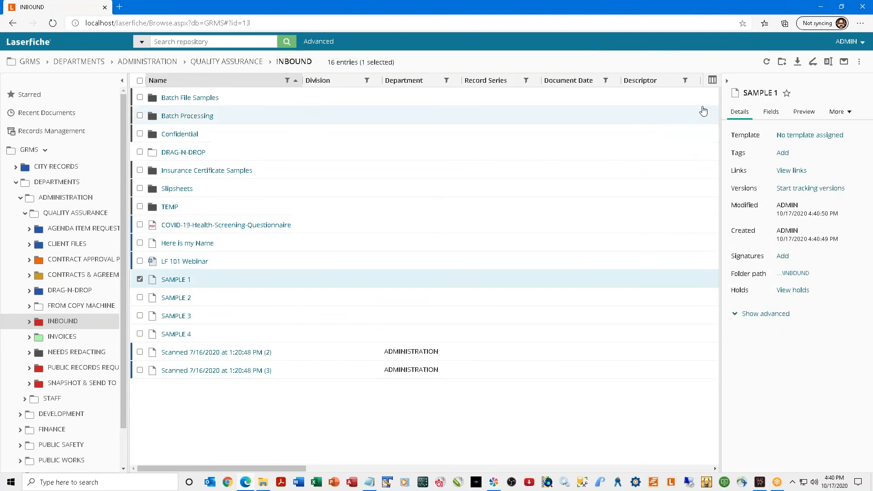
pyautogui.click(769, 113)
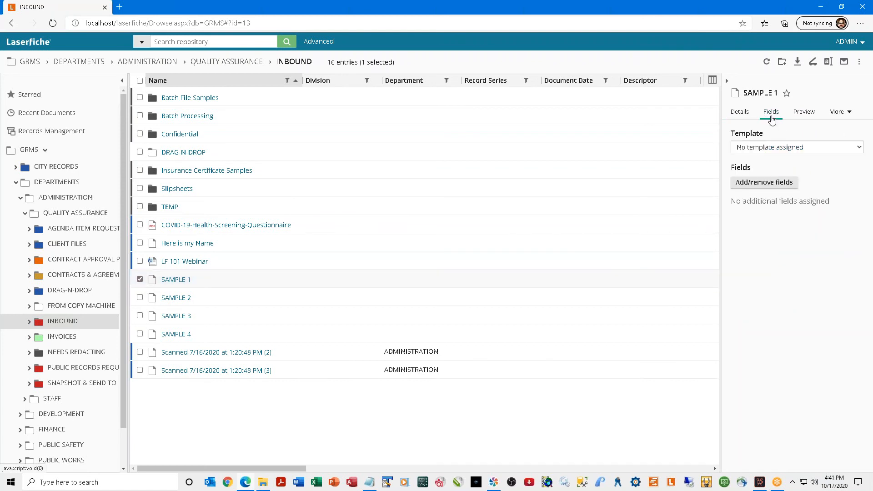
pyautogui.click(802, 112)
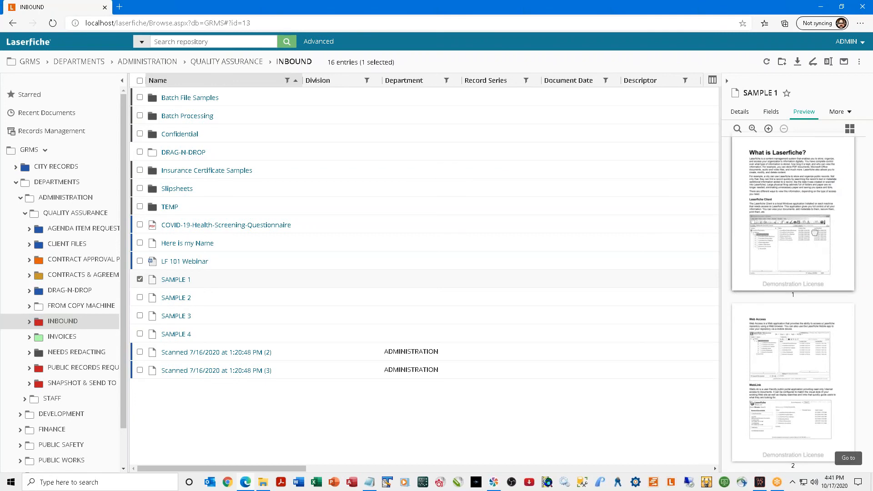
pyautogui.moveTo(720, 273); pyautogui.dragTo(631, 273)
pyautogui.scroll(-5, 833, 140)
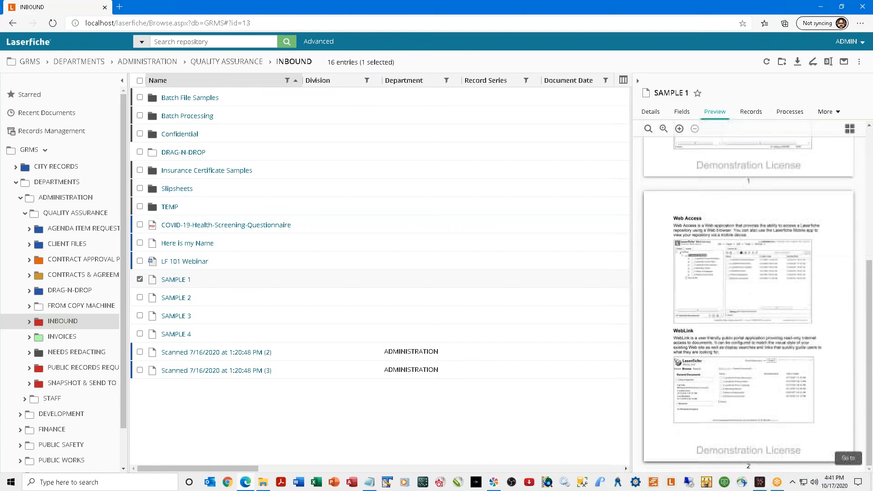
pyautogui.scroll(5, 833, 140)
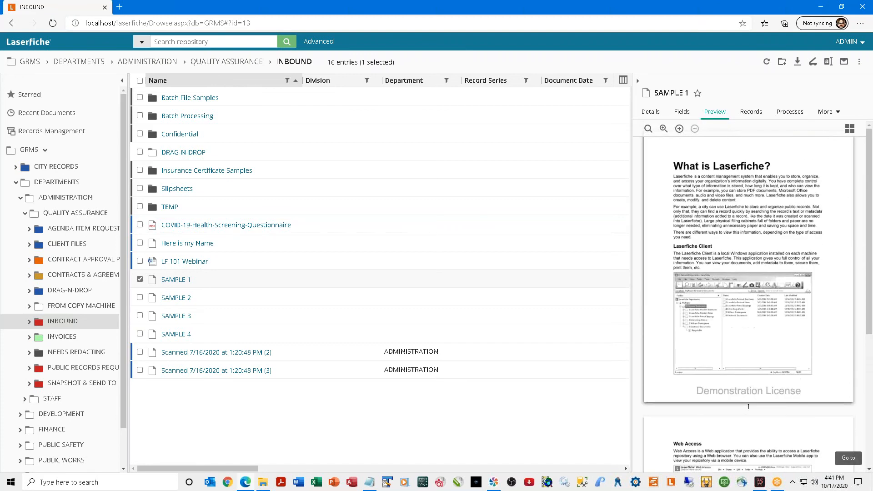
pyautogui.click(849, 128)
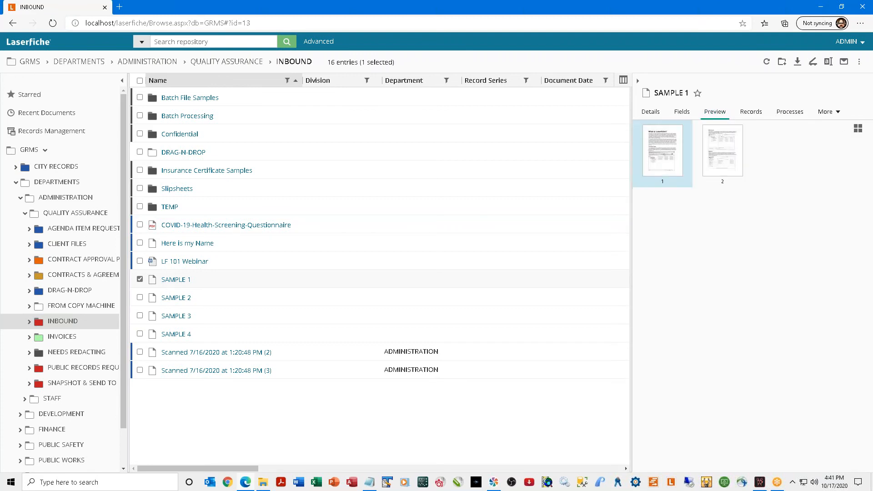
pyautogui.click(856, 130)
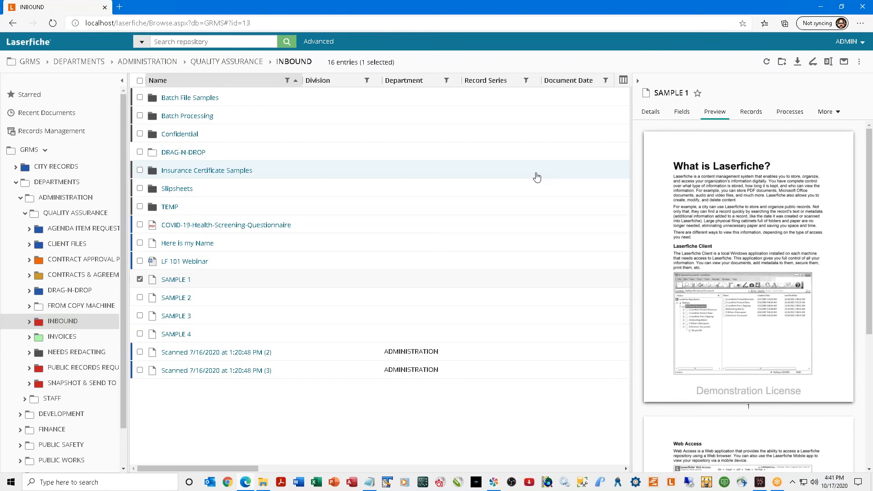
# Go to FROM COPY MACHINE and bring up the context menu for SAMPLE 1.
pyautogui.click(50, 305)
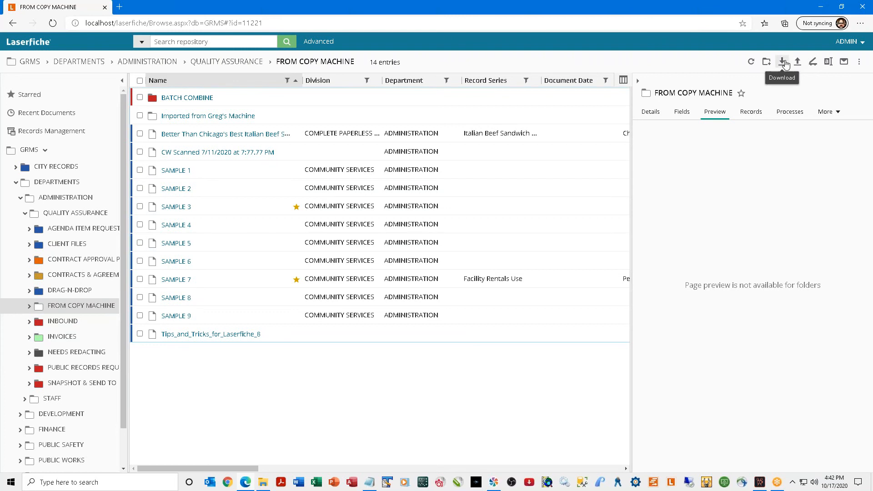
pyautogui.click(173, 175)
pyautogui.rightClick(174, 176)
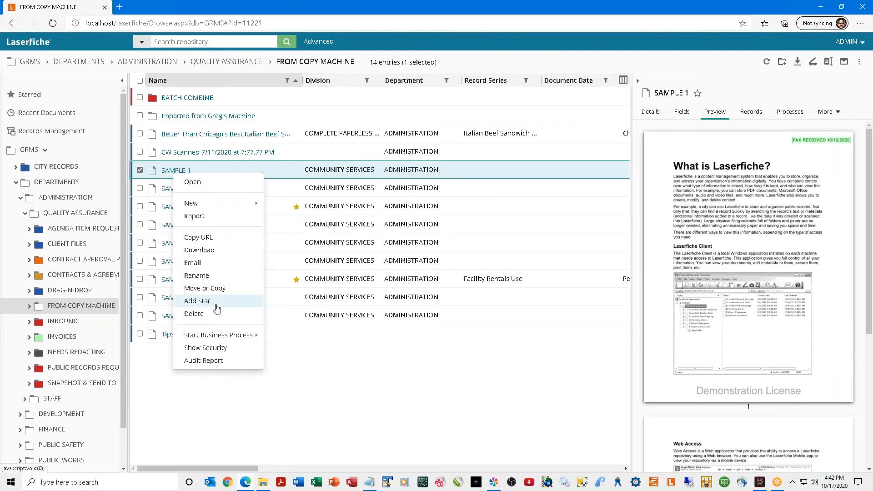
# Set SAMPLE 1's download to PDF, check the password field, and view Download options in a new tab.
pyautogui.click(199, 250)
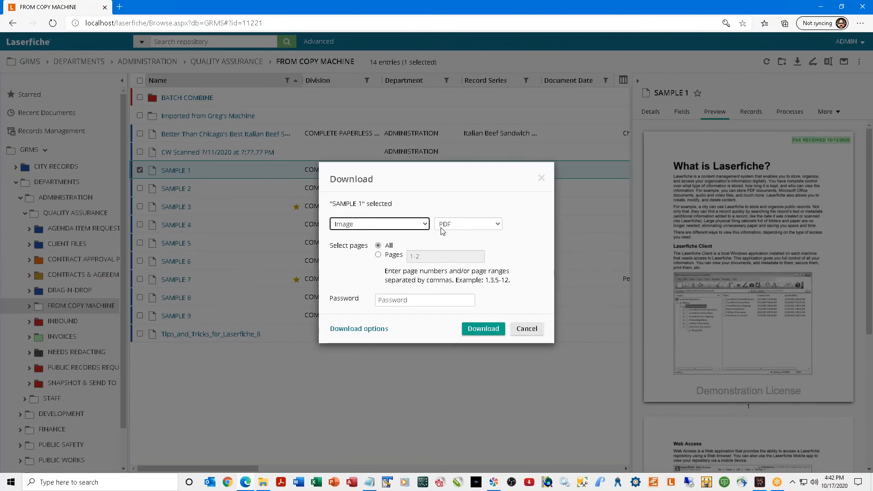
pyautogui.click(480, 225)
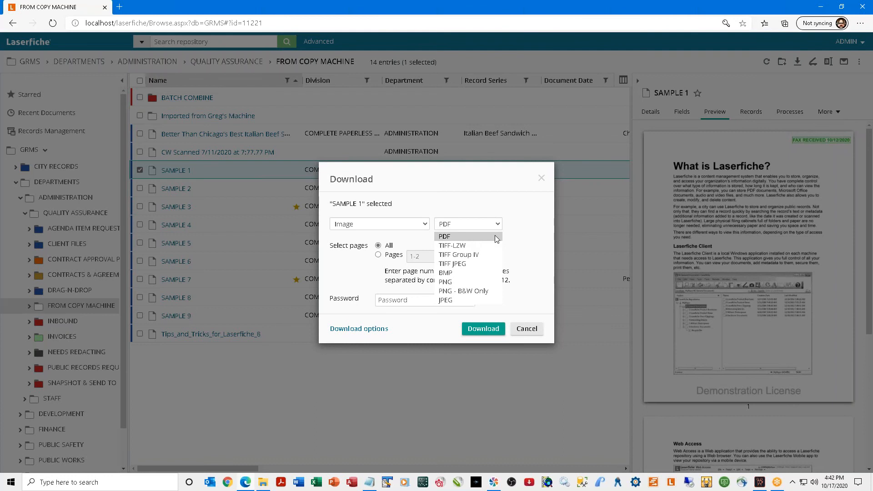
pyautogui.click(470, 237)
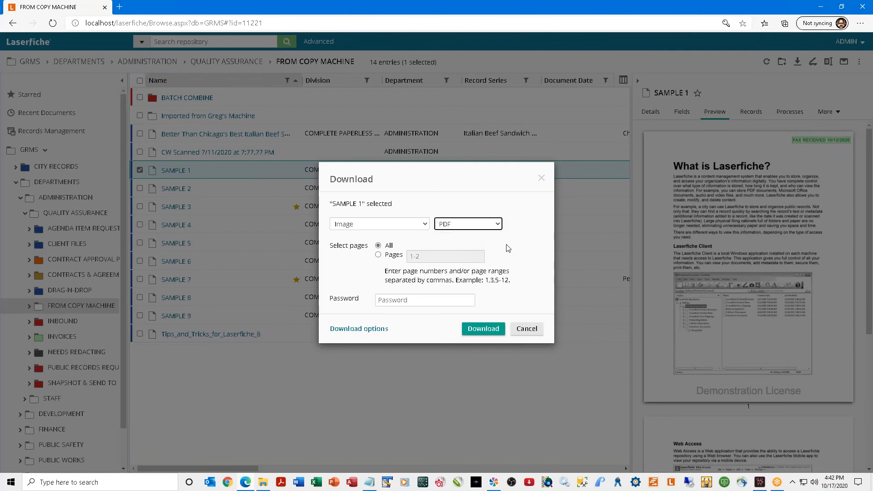
pyautogui.click(406, 301)
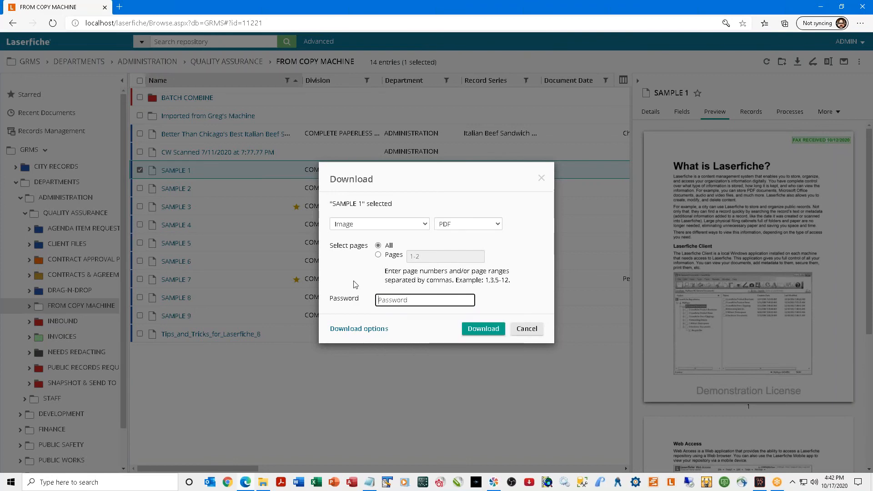
pyautogui.click(359, 329)
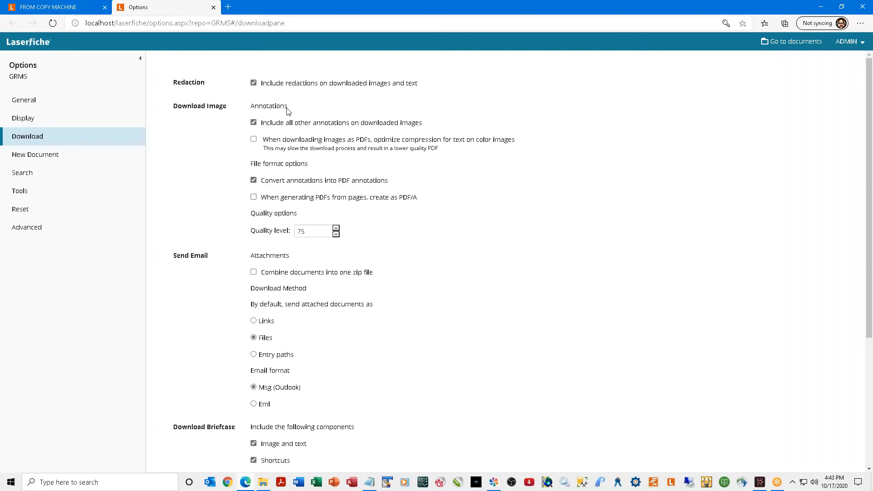
# Download SAMPLE 1 with the reason 'Unauthorized distribution is grounds for dismissal'.
pyautogui.click(213, 8)
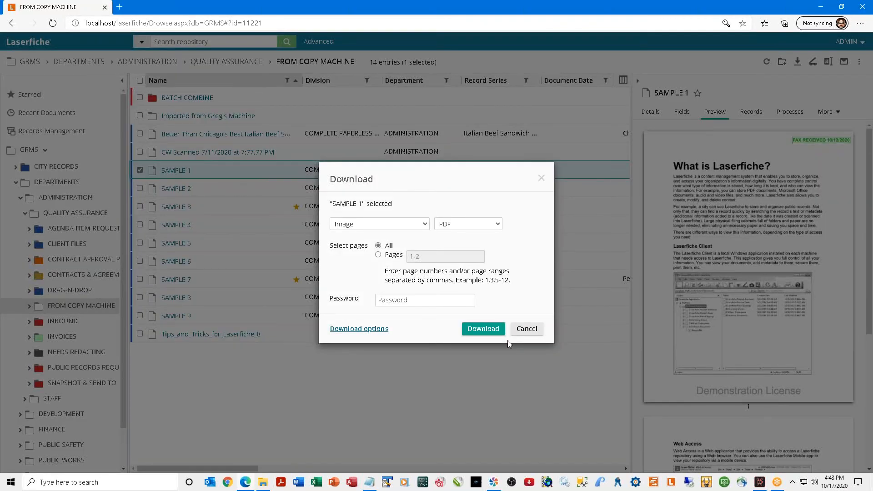
pyautogui.click(483, 329)
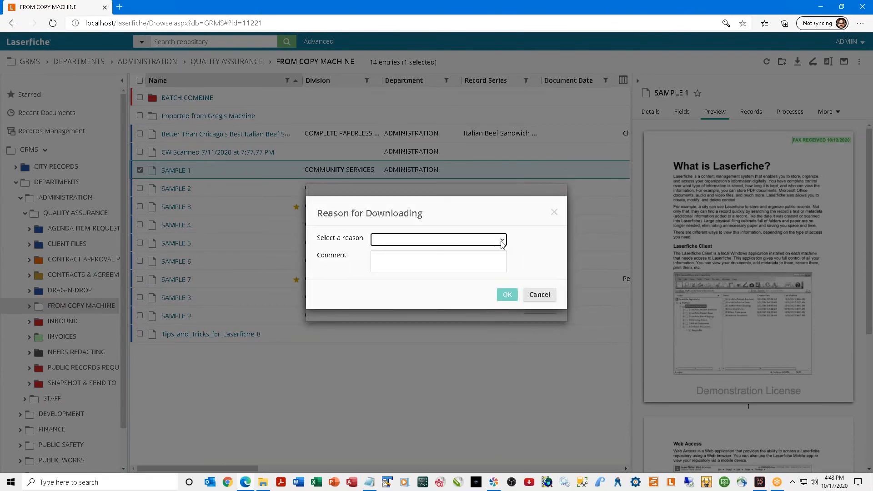
pyautogui.click(503, 242)
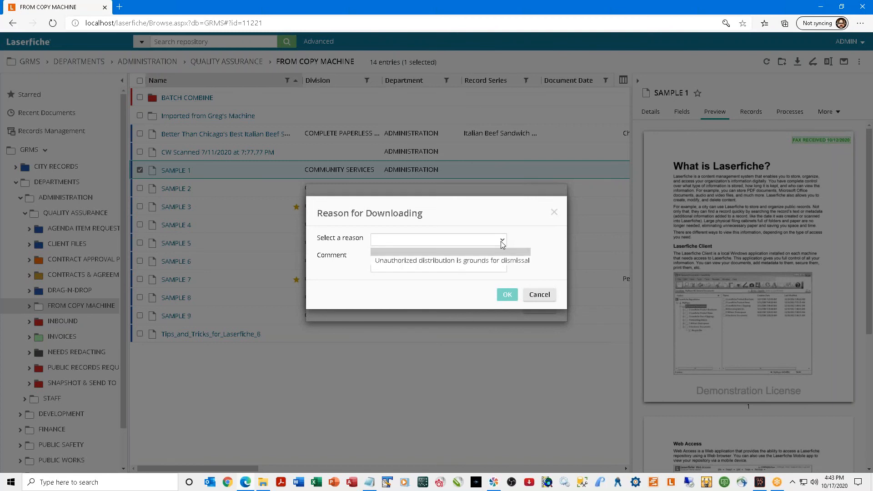
pyautogui.click(482, 261)
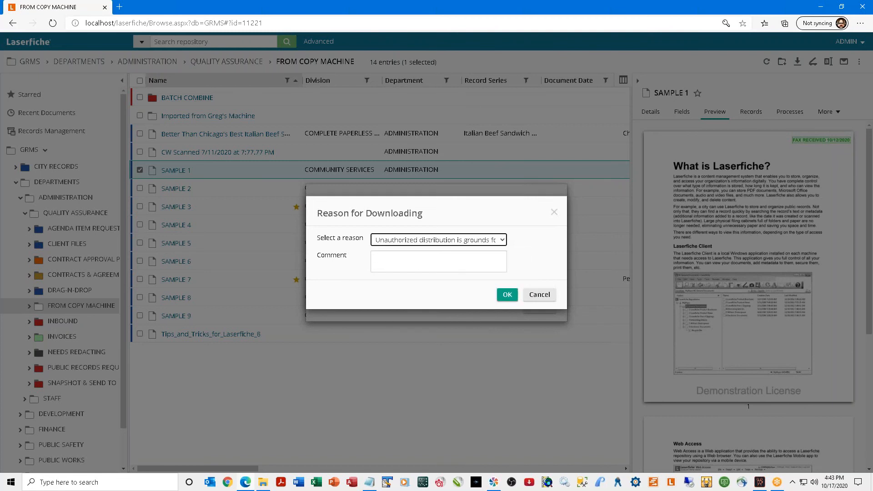
pyautogui.click(507, 295)
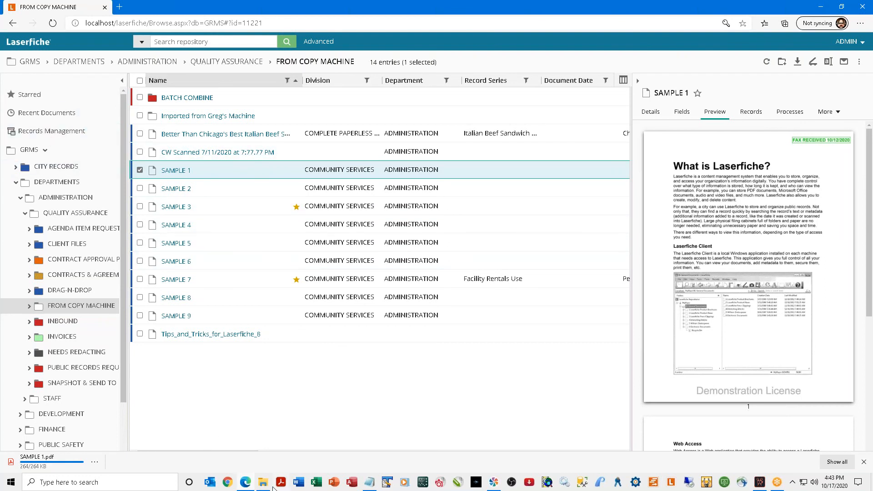
pyautogui.moveTo(267, 486)
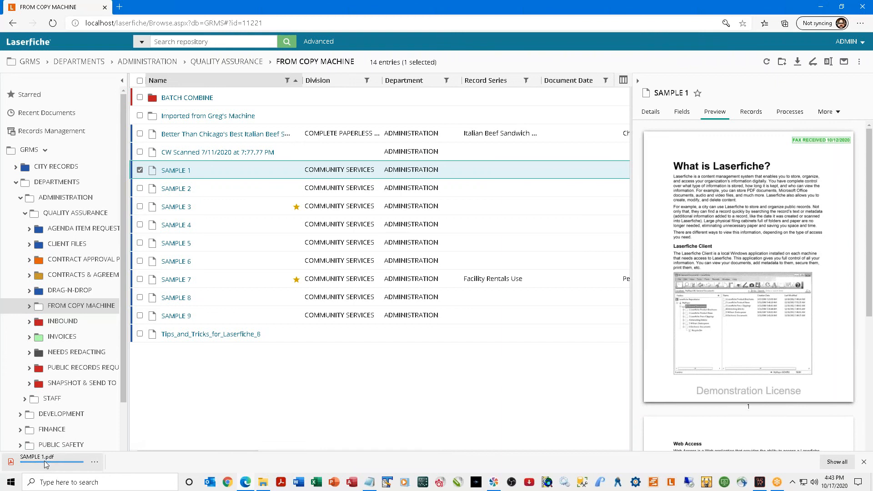
pyautogui.click(95, 462)
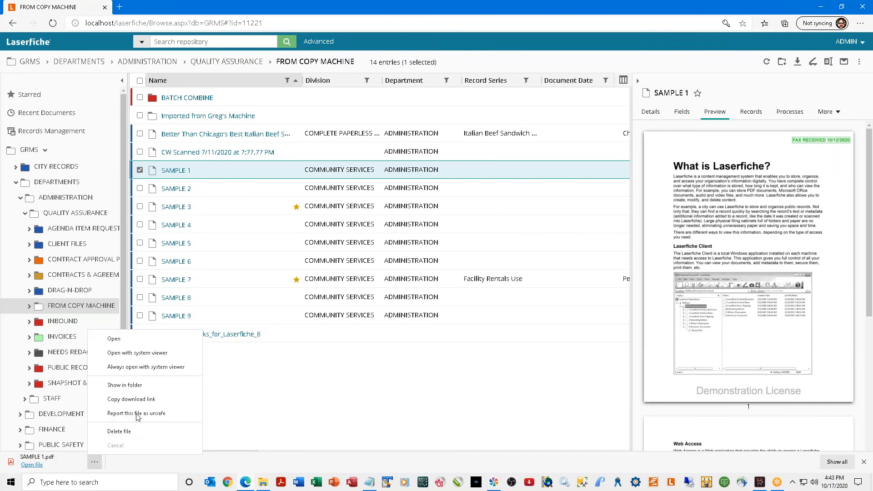
pyautogui.click(142, 388)
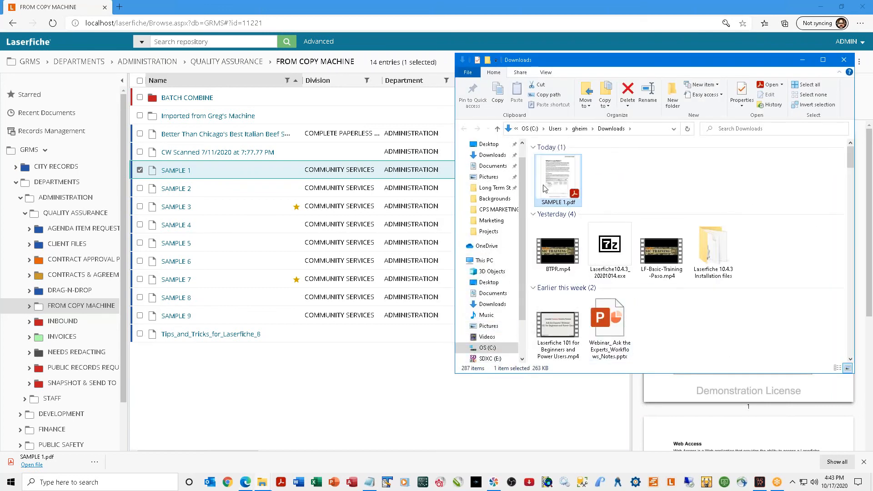
pyautogui.click(844, 59)
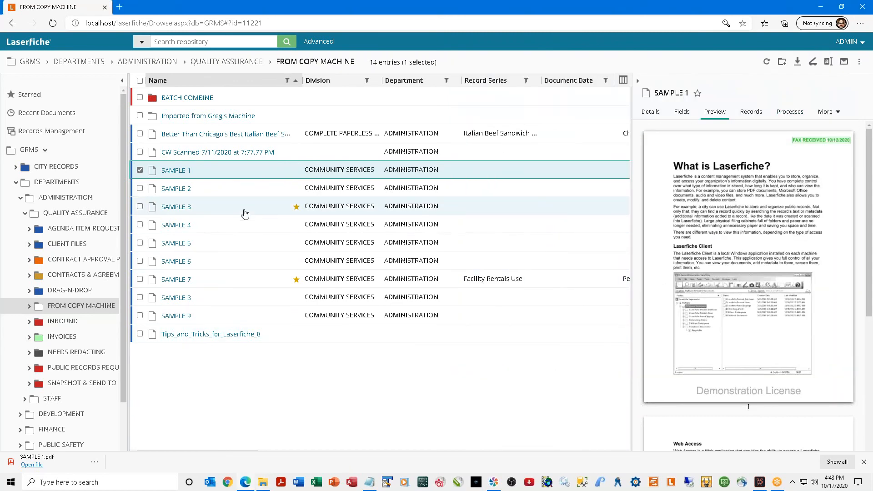
# Deselect SAMPLE 1 and create a folder named 'Name my New Folder'.
pyautogui.click(140, 171)
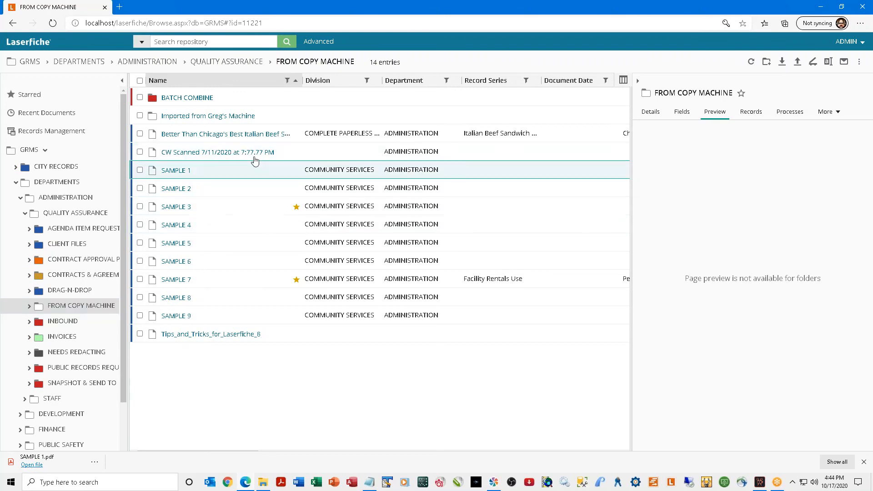
pyautogui.click(768, 62)
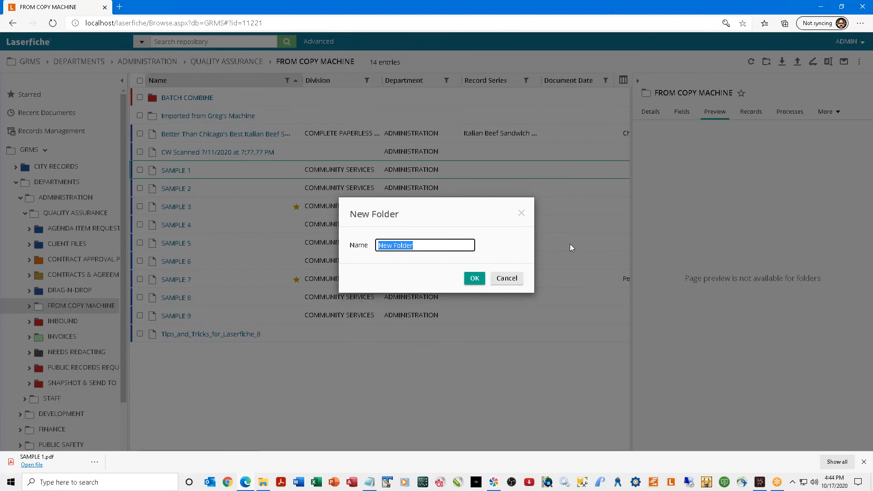
pyautogui.write('Name my New Folder')
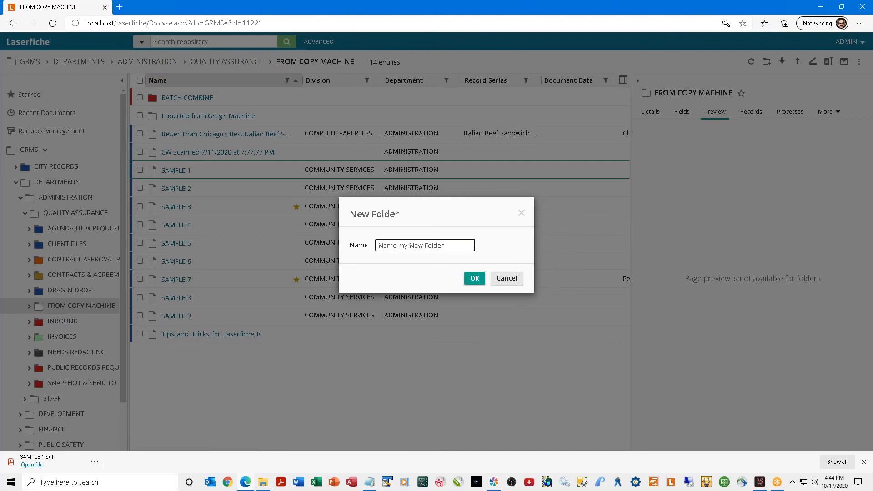
pyautogui.click(476, 278)
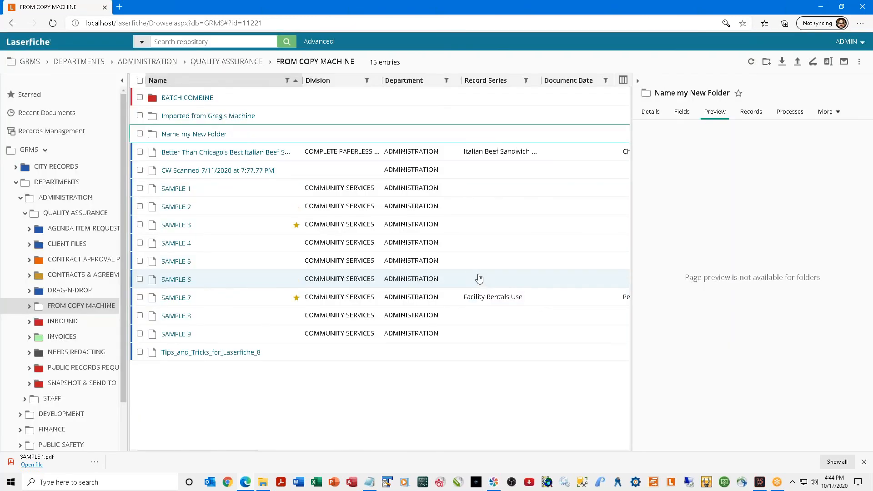
# Open the new empty folder, then move to the BATCH COMBINE folder.
pyautogui.click(193, 135)
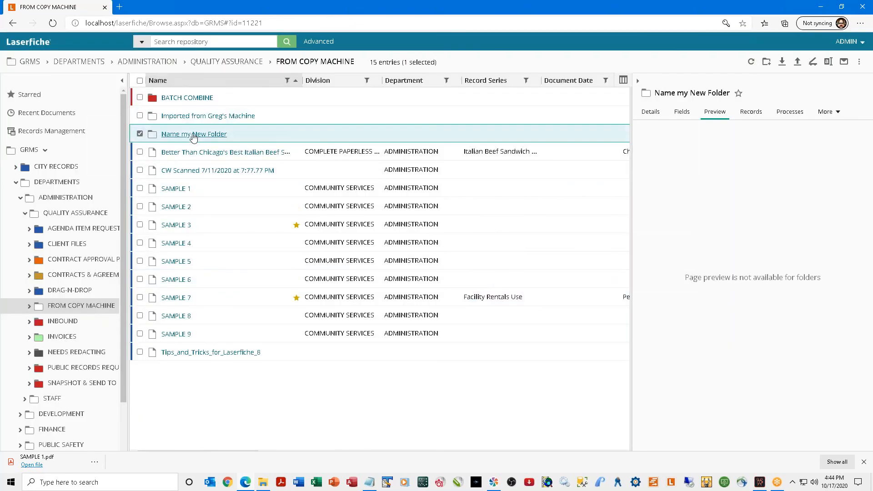
pyautogui.click(194, 137)
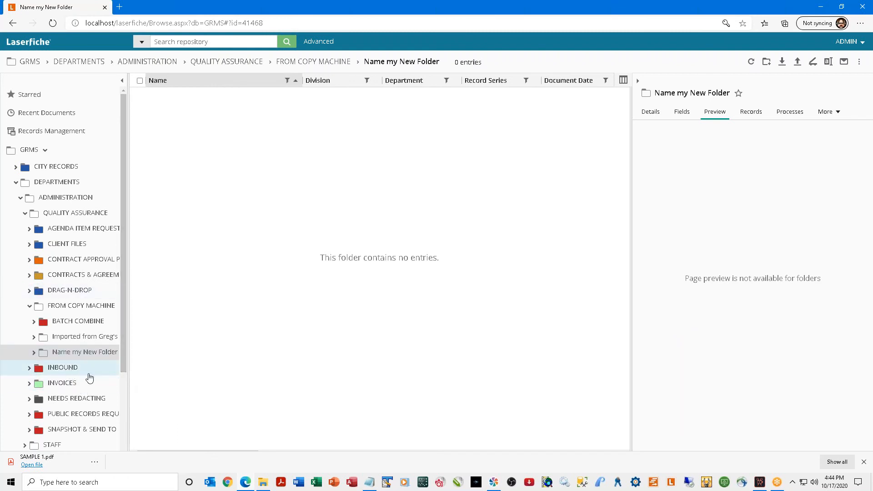
pyautogui.click(64, 322)
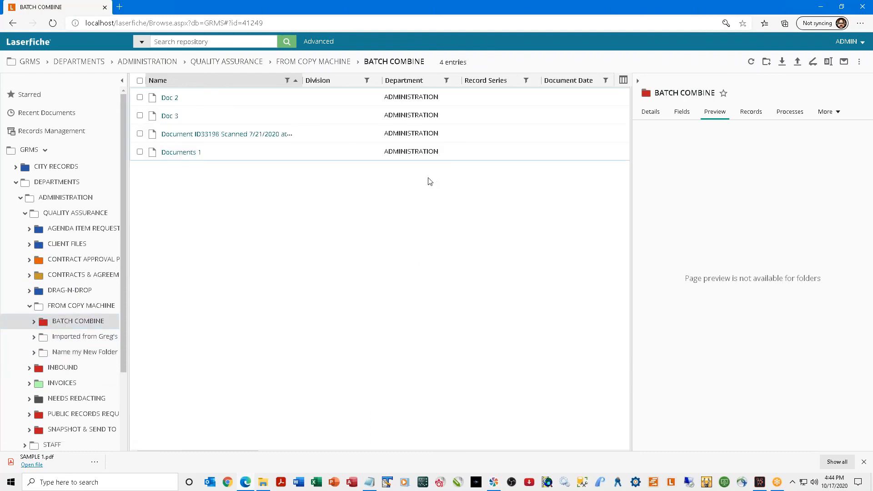
# Widen the Name column and merge the scanned document's pages into Doc 2 before its first page.
pyautogui.moveTo(302, 84); pyautogui.dragTo(402, 84)
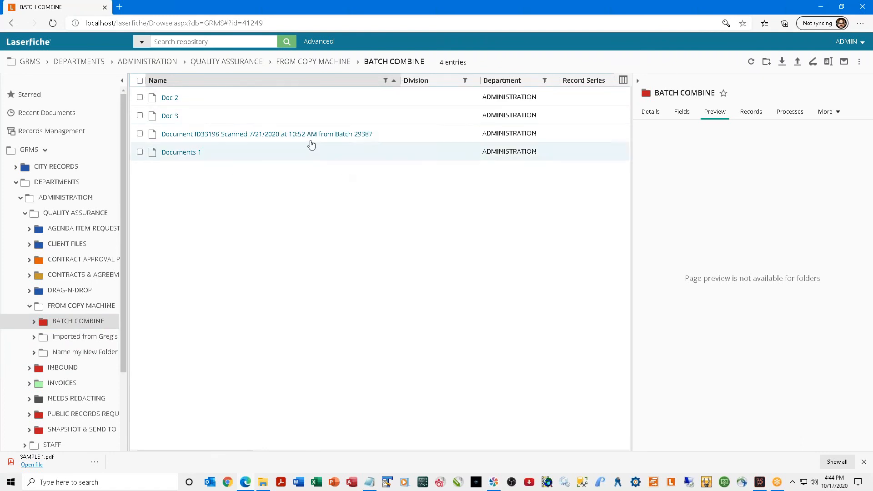
pyautogui.moveTo(186, 153); pyautogui.dragTo(199, 104)
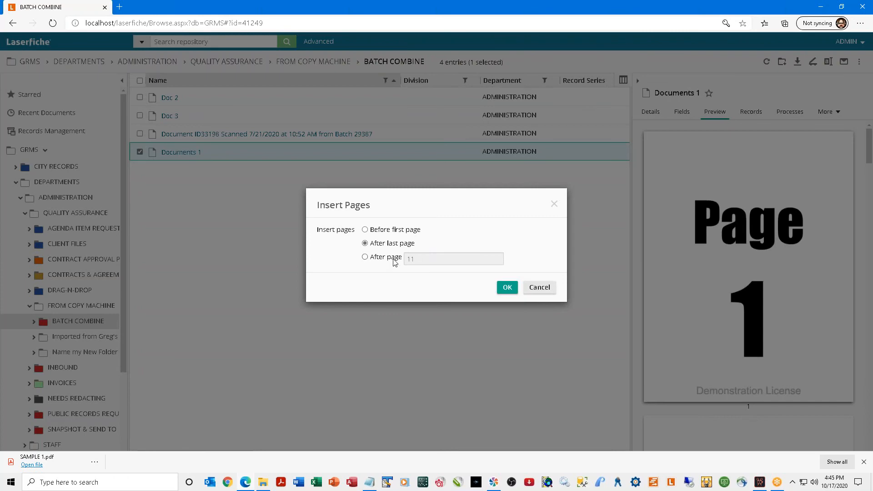
pyautogui.click(506, 289)
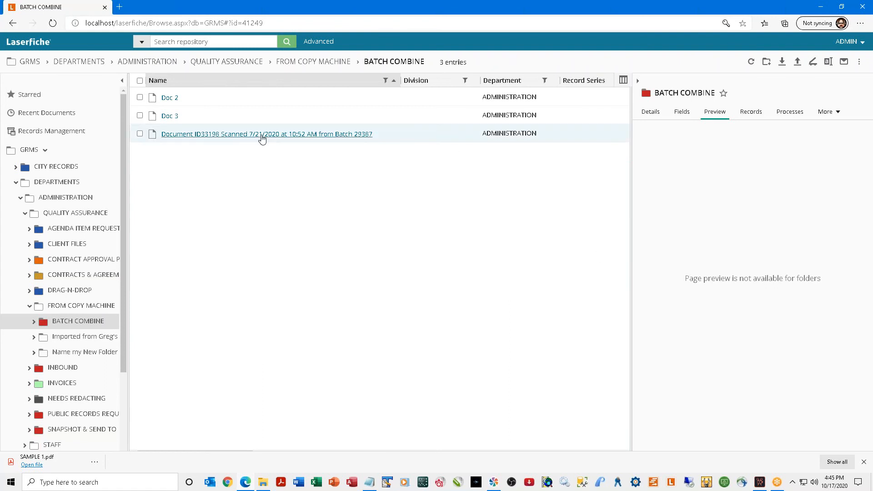
pyautogui.moveTo(184, 141); pyautogui.dragTo(175, 105)
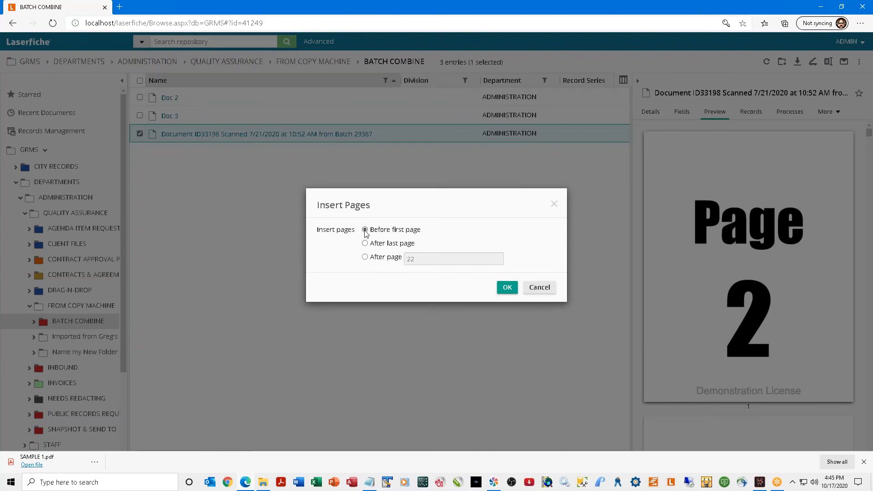
pyautogui.click(506, 287)
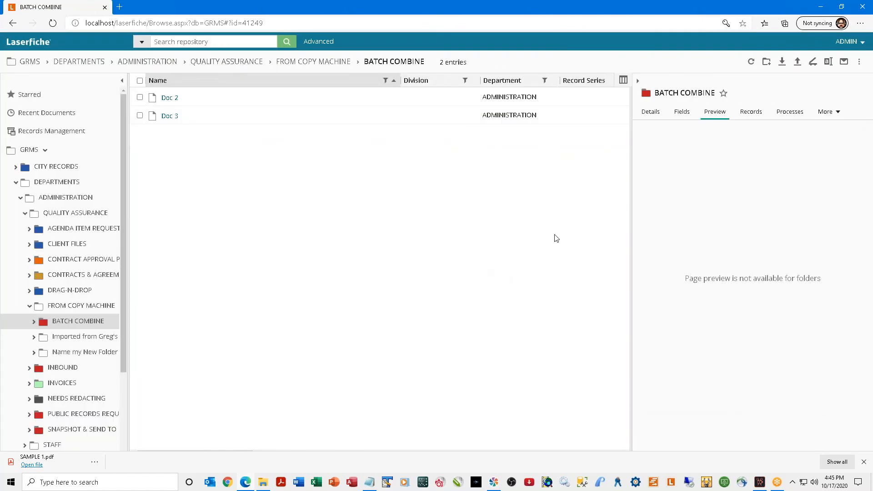
# In Doc 2, move the Page 1 thumbnail to the top, then close the viewer.
pyautogui.doubleClick(169, 98)
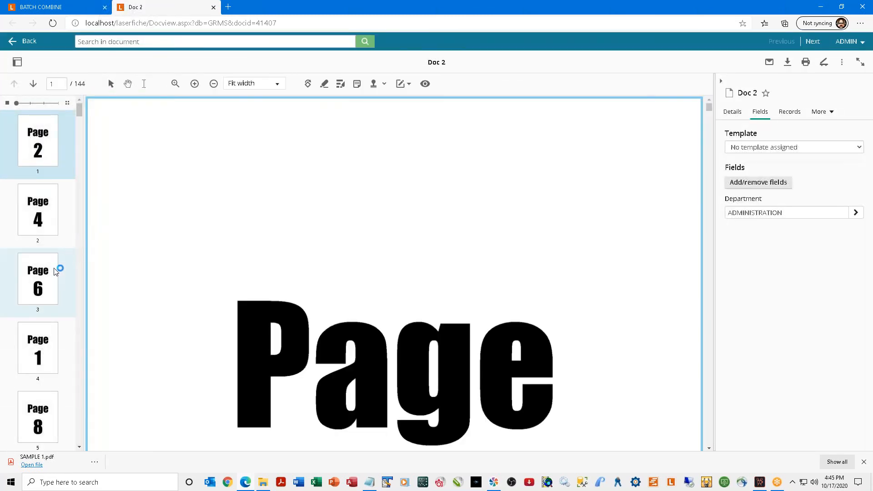
pyautogui.scroll(-2, 55, 274)
pyautogui.scroll(-1, 54, 278)
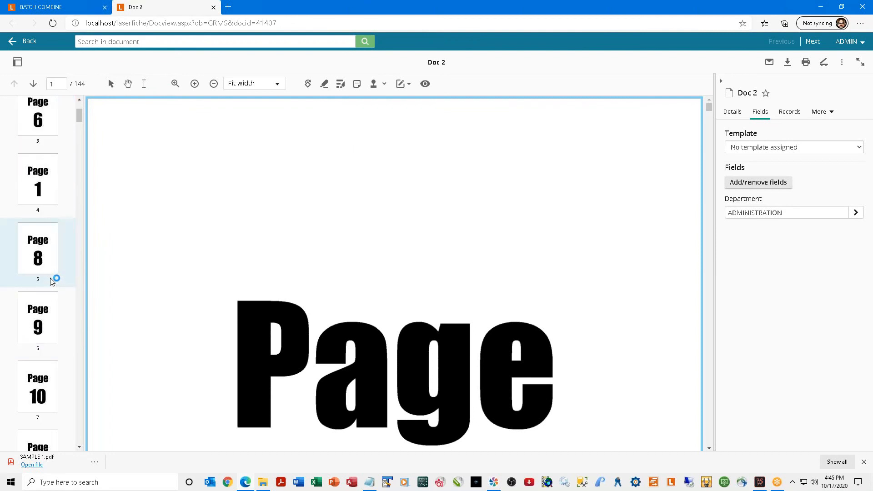
pyautogui.scroll(1, 53, 278)
pyautogui.moveTo(36, 253); pyautogui.dragTo(37, 83)
pyautogui.moveTo(39, 94); pyautogui.dragTo(39, 125)
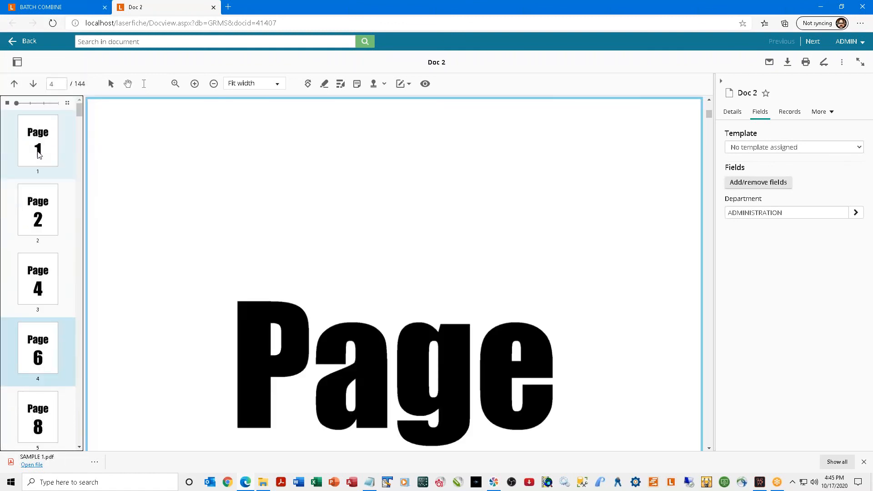
pyautogui.scroll(-10, 38, 157)
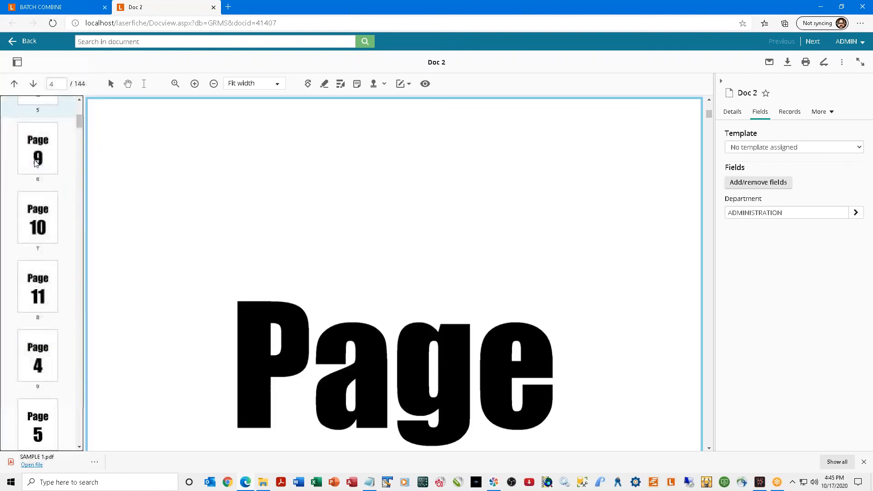
pyautogui.click(213, 8)
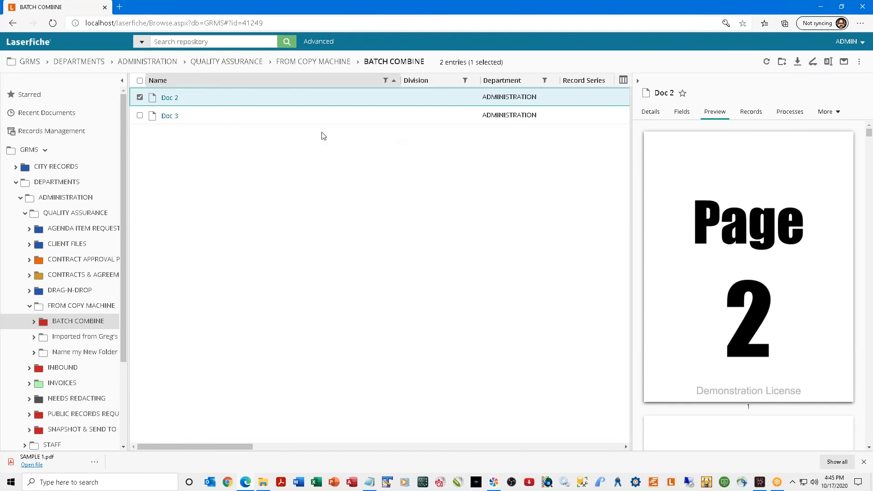
# Copy Doc 2's URL from its context menu.
pyautogui.rightClick(174, 101)
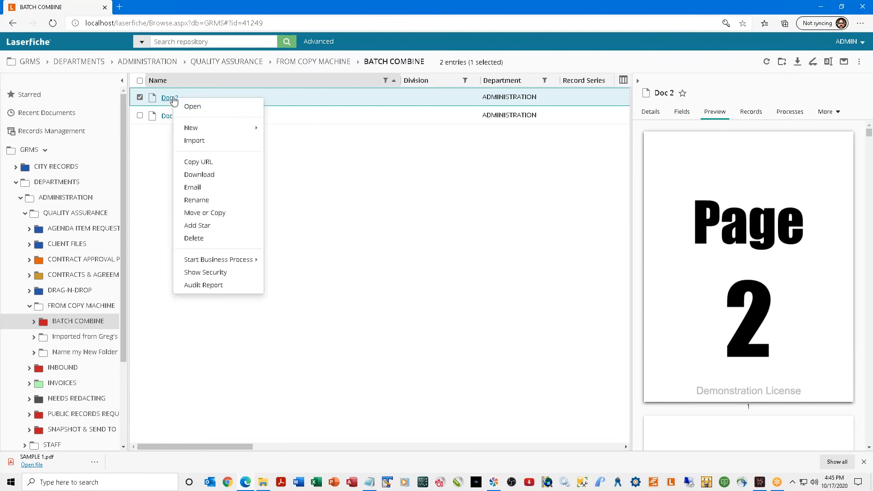
pyautogui.click(203, 164)
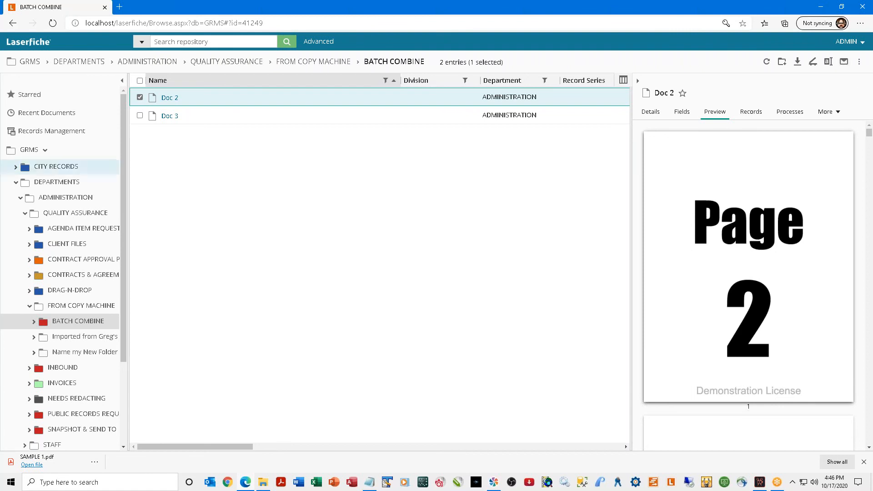
pyautogui.rightClick(164, 102)
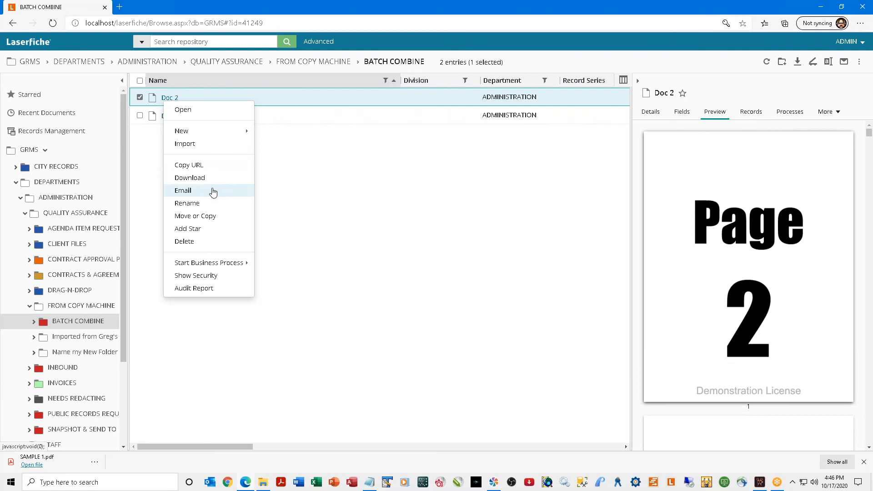
pyautogui.click(478, 211)
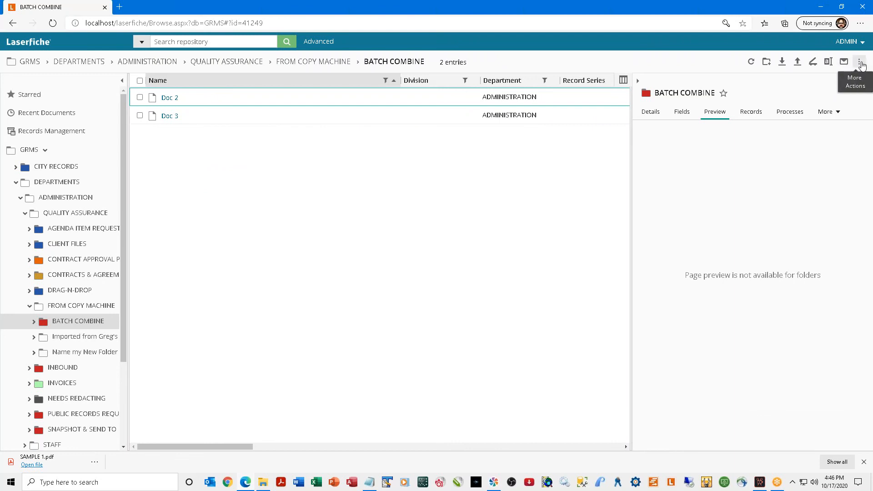
# Browse the More Actions menu and Doc 2's context menu without choosing anything.
pyautogui.click(860, 64)
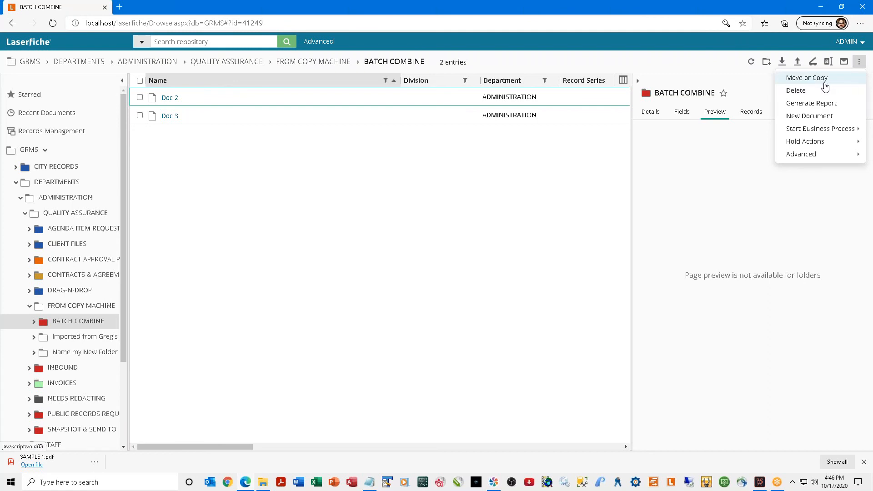
pyautogui.moveTo(810, 127)
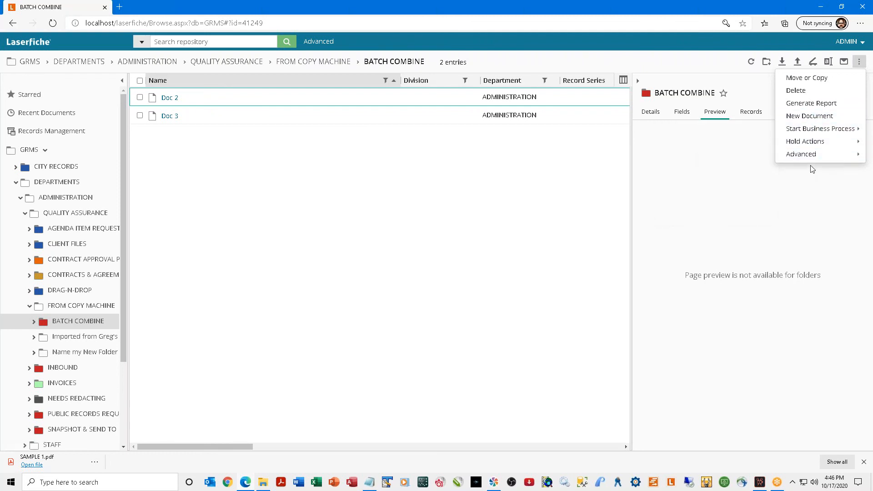
pyautogui.moveTo(834, 158)
pyautogui.click(173, 170)
pyautogui.click(169, 105)
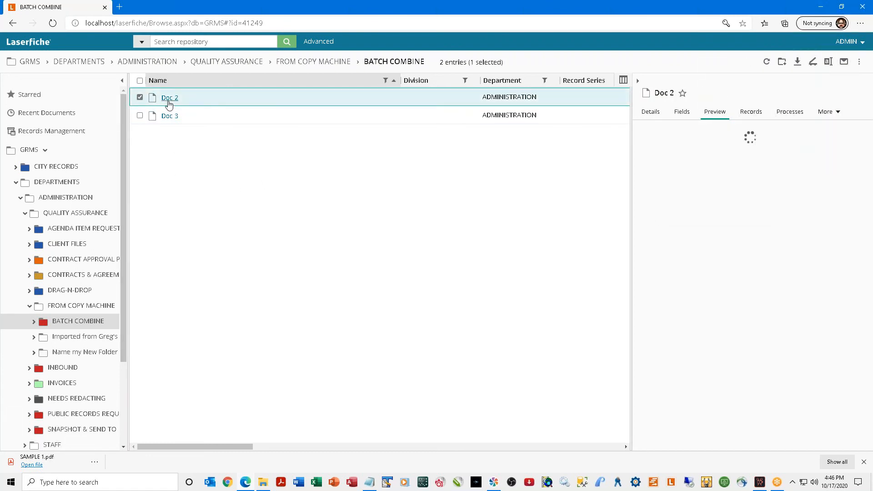
pyautogui.rightClick(169, 104)
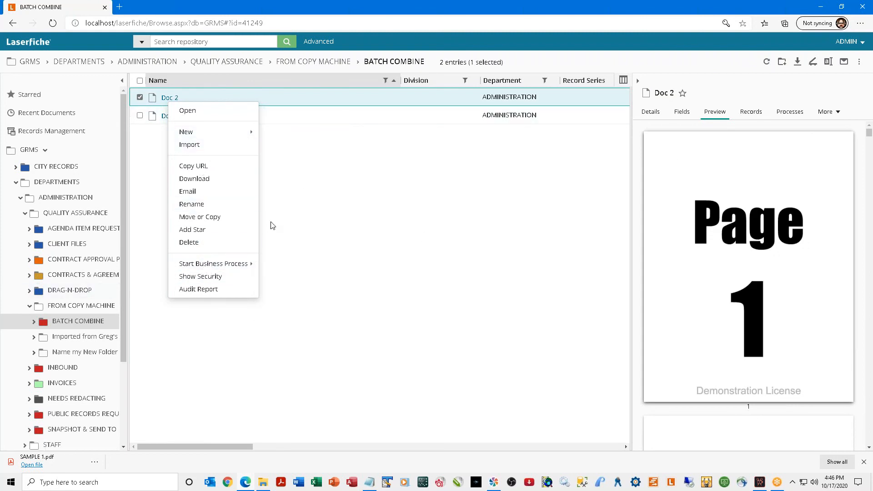
pyautogui.click(404, 178)
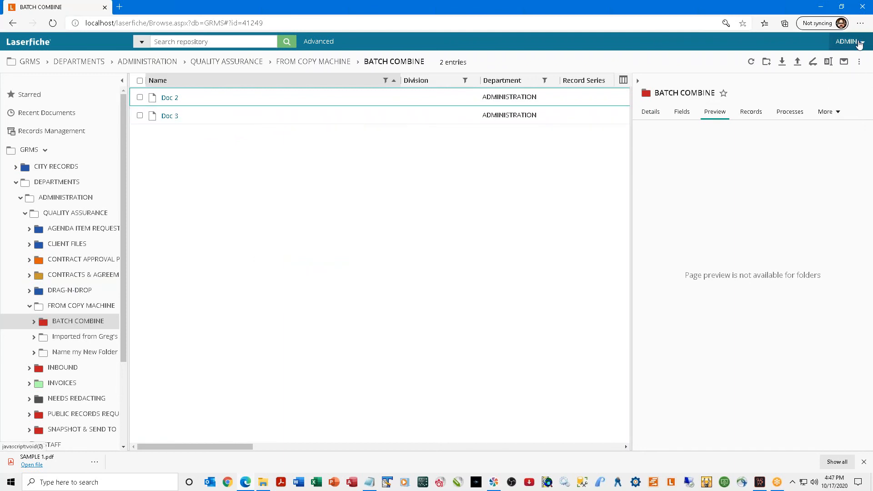
pyautogui.click(858, 43)
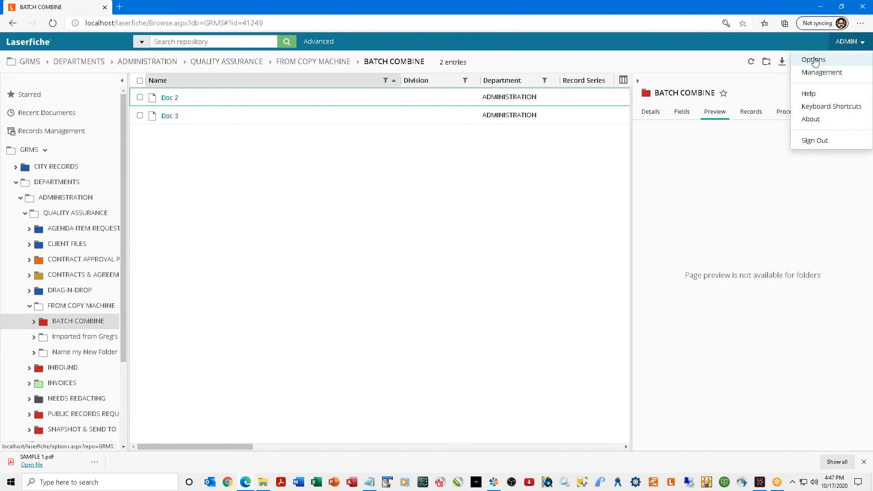
pyautogui.click(813, 60)
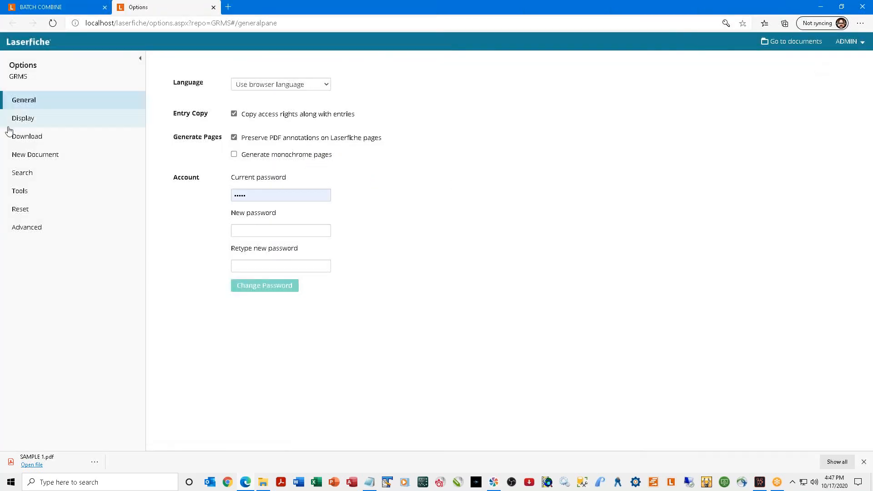
pyautogui.click(23, 119)
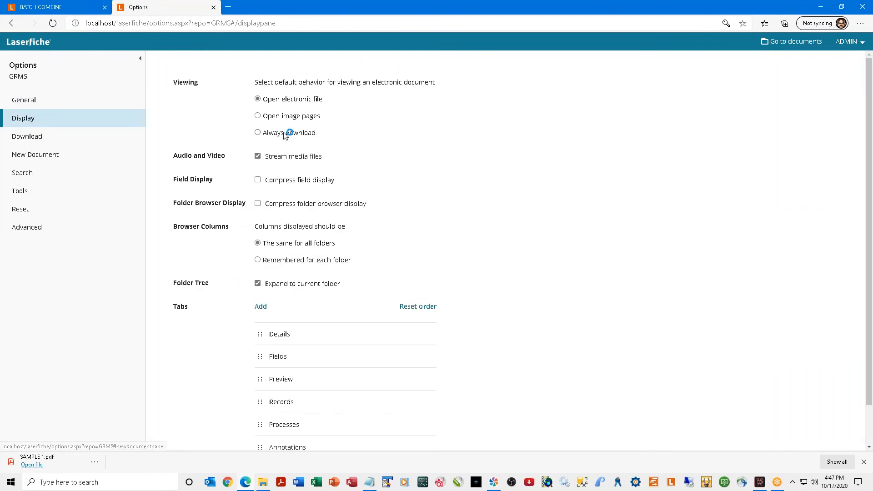
pyautogui.scroll(-1, 301, 195)
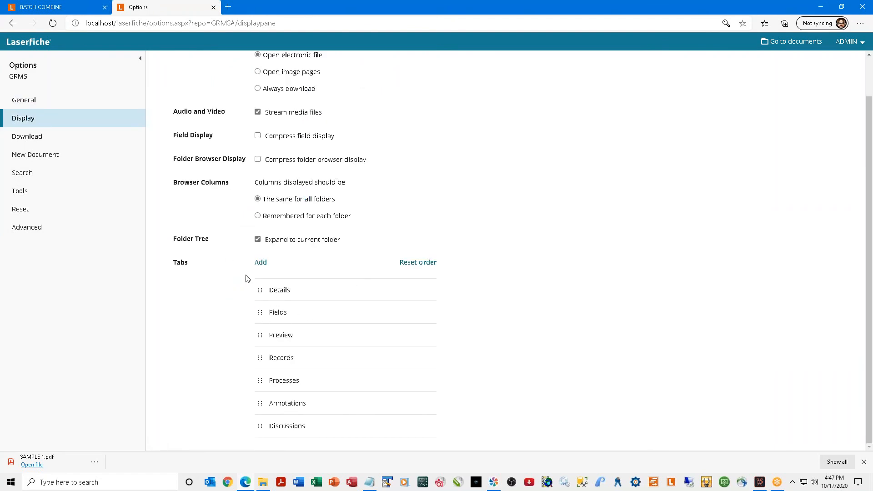
pyautogui.scroll(1, 296, 203)
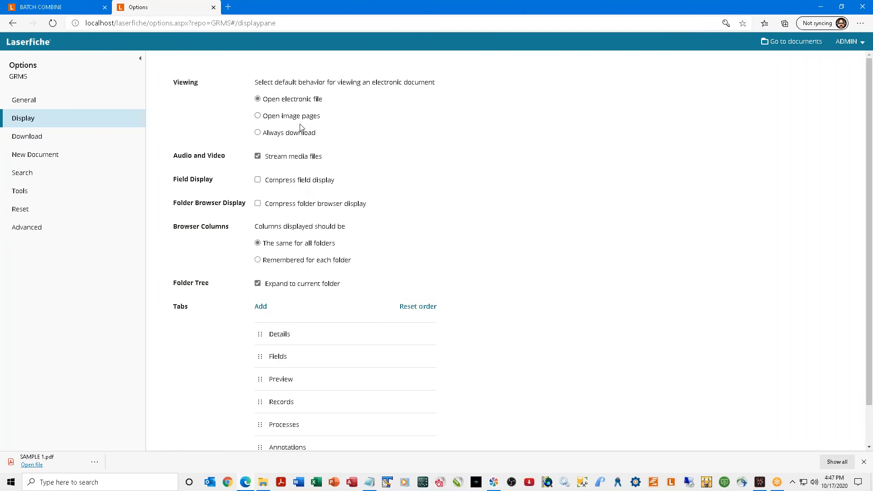
pyautogui.click(66, 104)
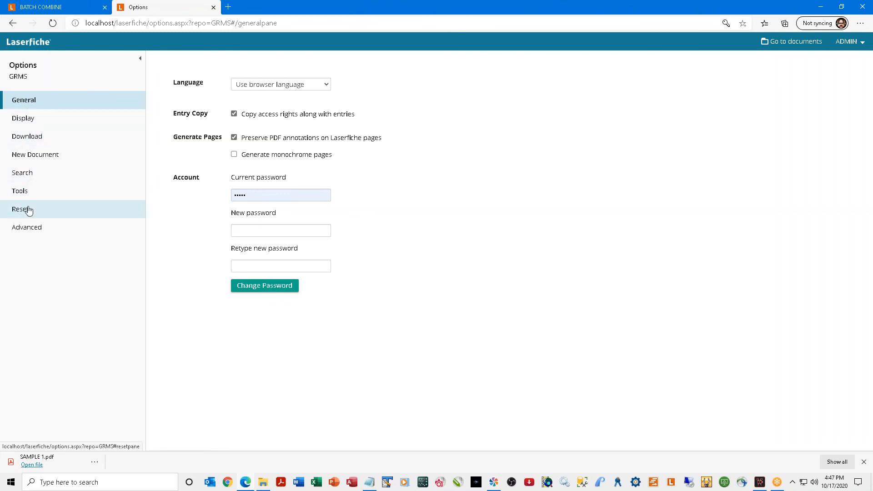
pyautogui.click(23, 193)
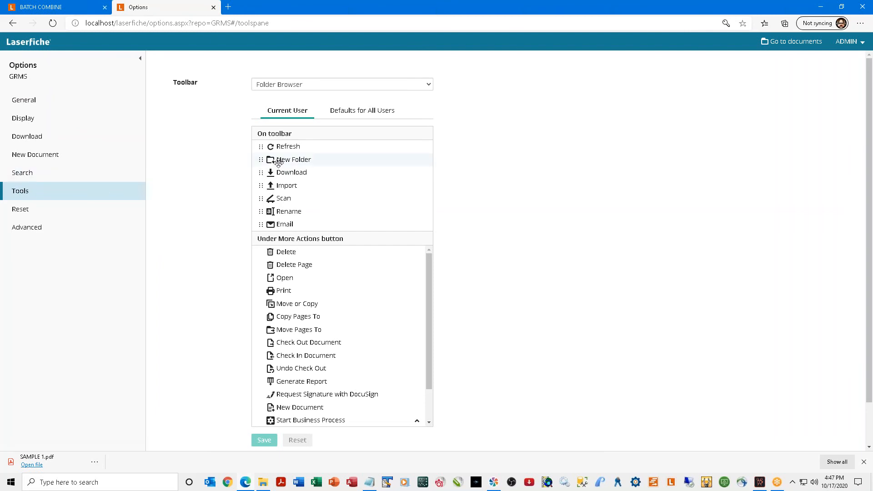
pyautogui.click(28, 155)
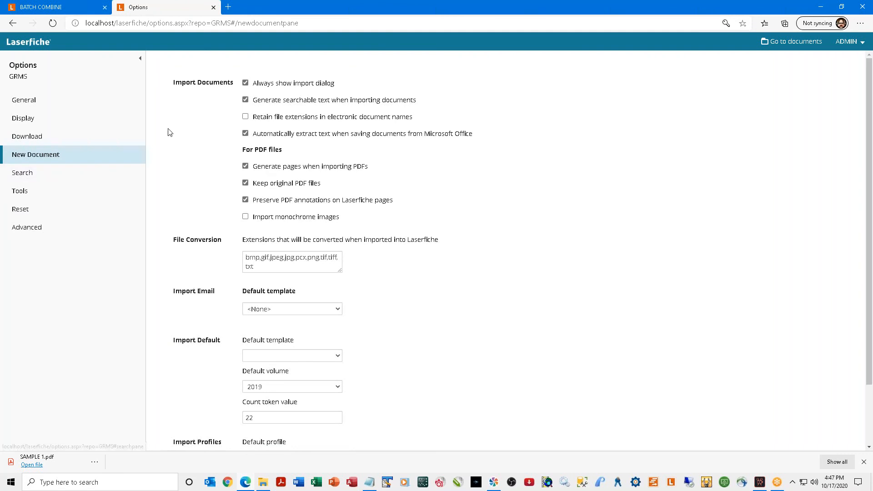
pyautogui.click(25, 118)
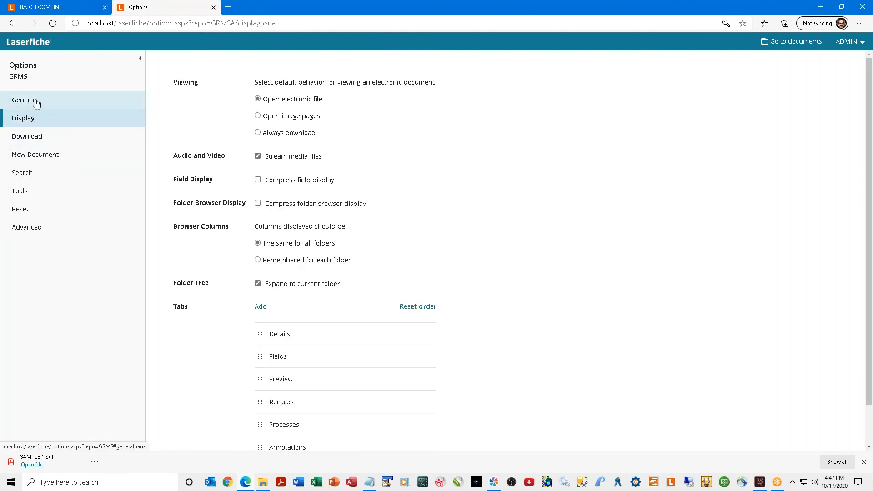
pyautogui.click(860, 42)
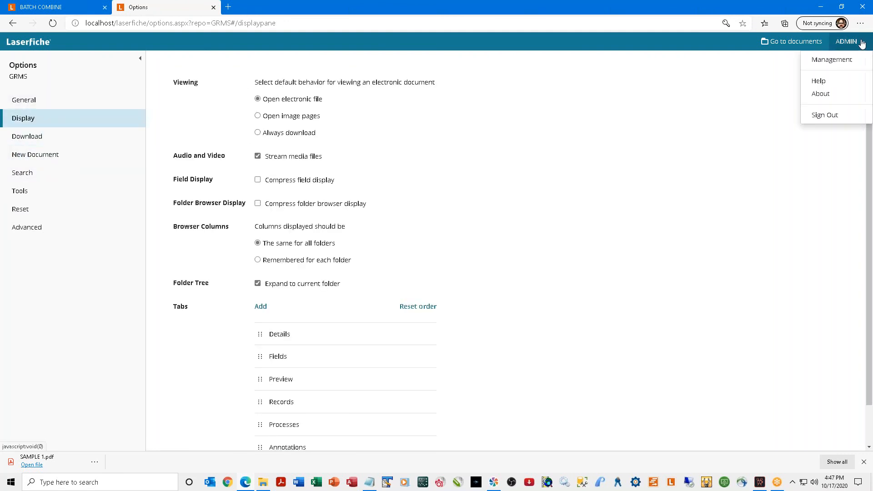
pyautogui.click(862, 44)
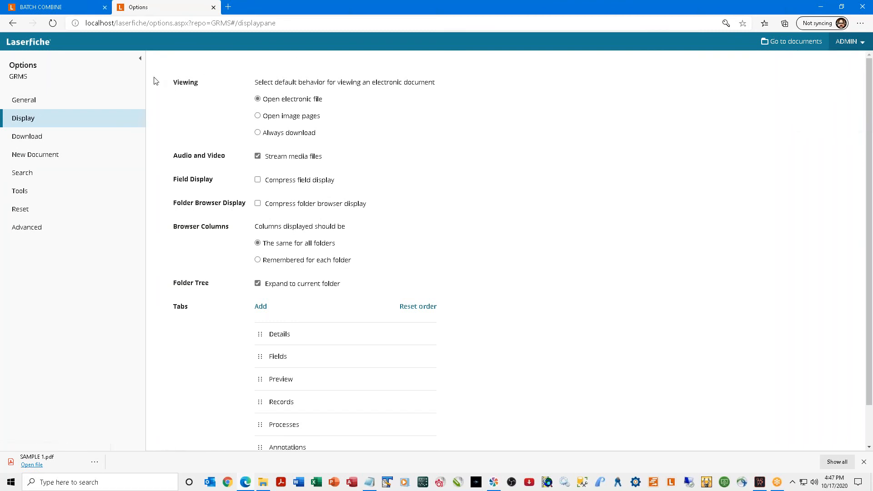
pyautogui.click(214, 7)
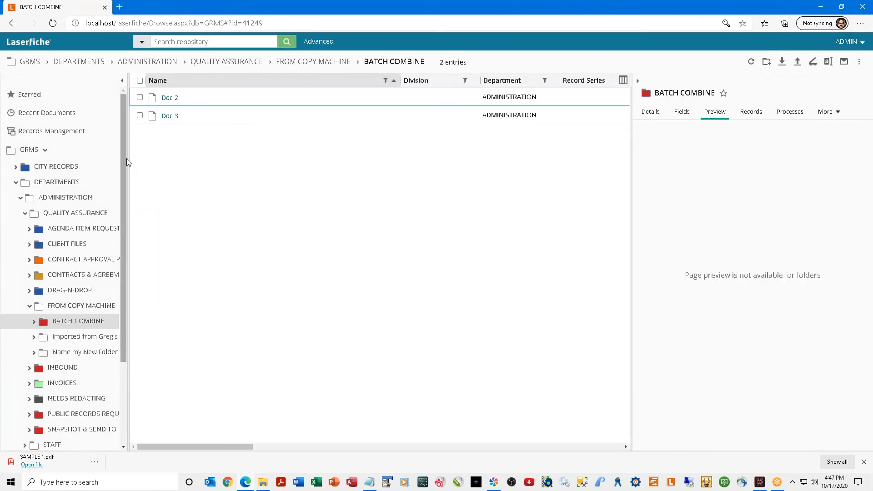
# Widen the folder tree and search the repository for 'paperless'.
pyautogui.moveTo(128, 162); pyautogui.dragTo(197, 171)
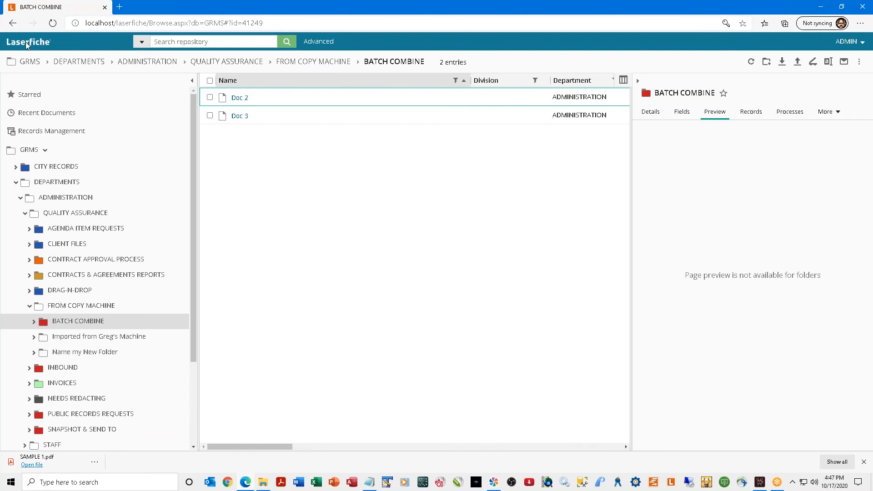
pyautogui.click(167, 40)
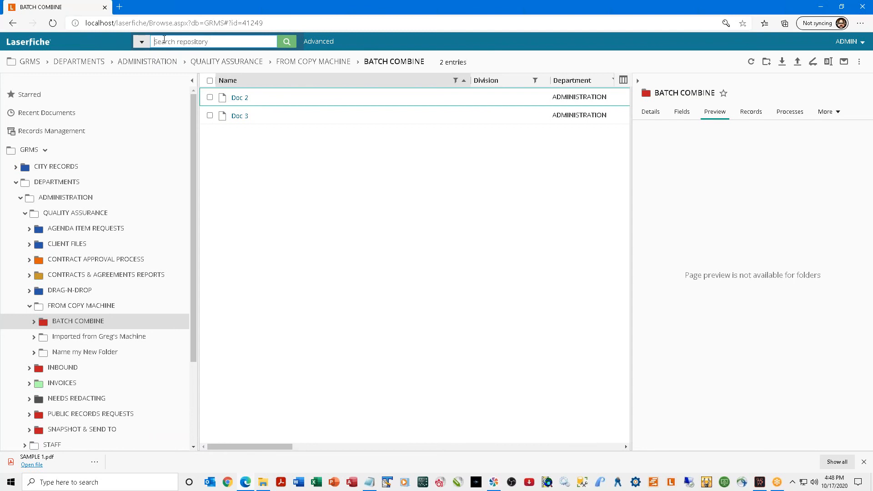
pyautogui.write('paperless')
pyautogui.press('Return')
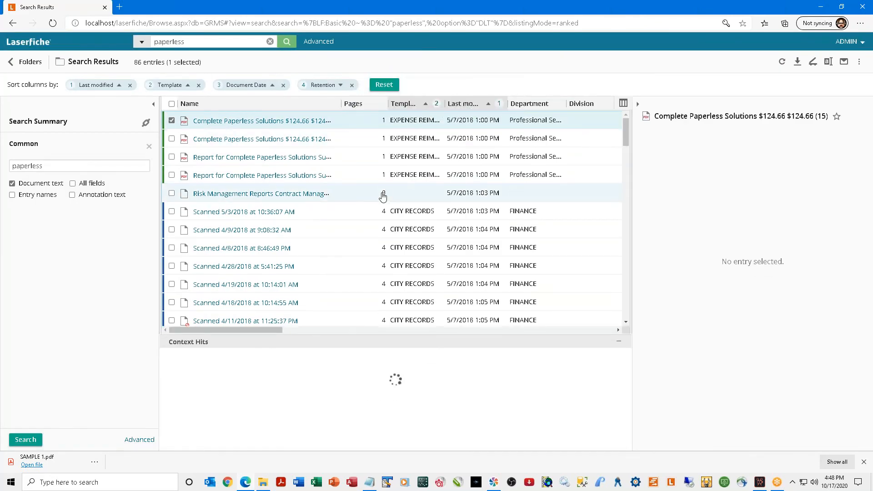
# Show the entry's Fields pane and add Name as a fifth sort column for the paperless results.
pyautogui.click(142, 43)
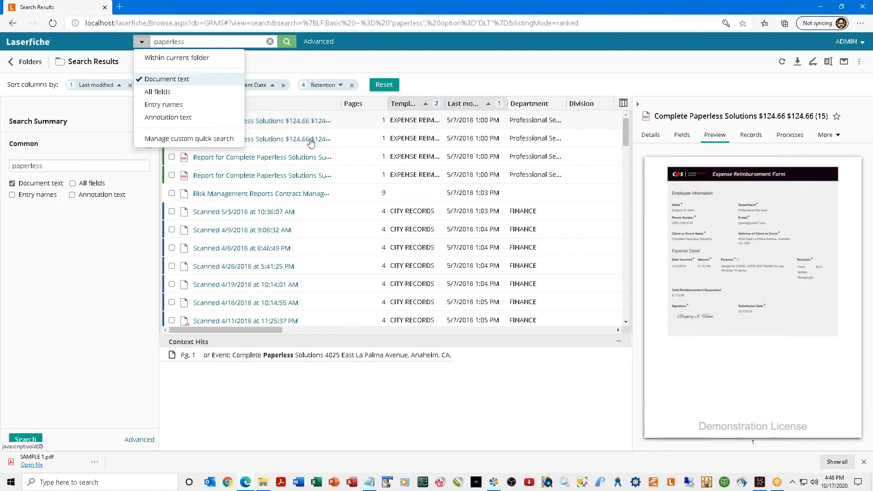
pyautogui.click(682, 139)
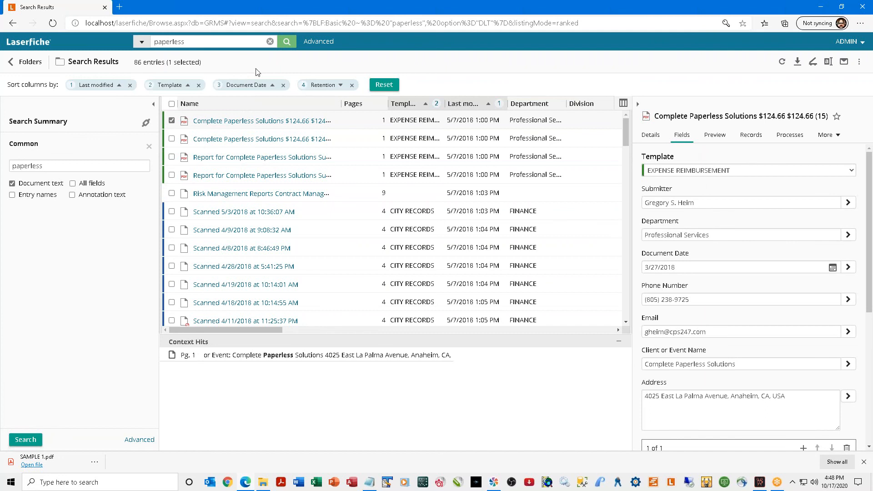
pyautogui.click(141, 42)
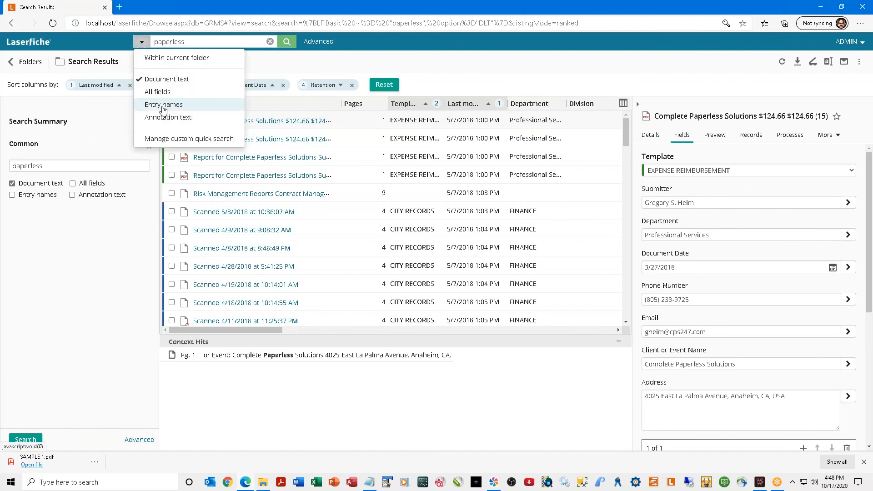
pyautogui.click(300, 107)
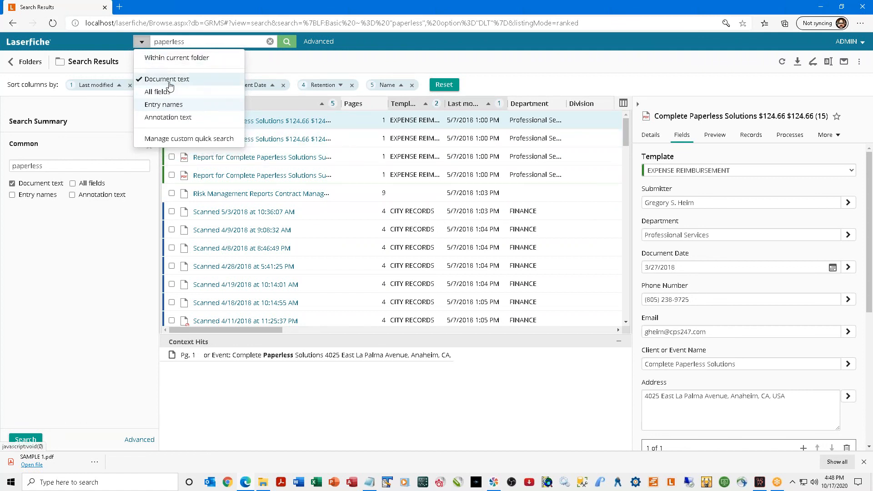
pyautogui.click(123, 246)
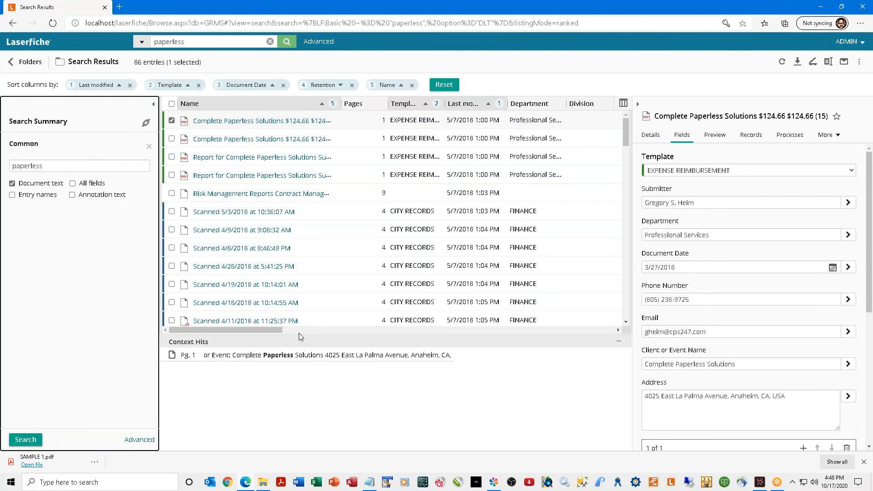
# Dismiss the browser download bar and deselect the first expense result.
pyautogui.scroll(-1, 230, 146)
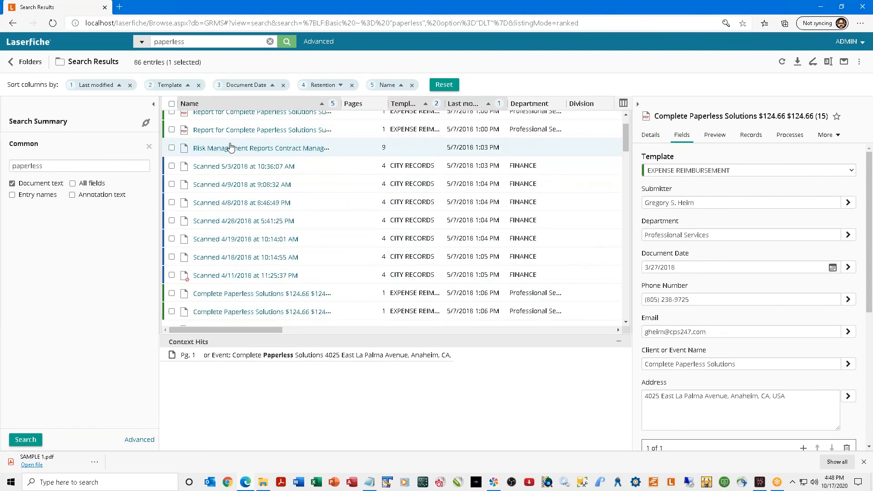
pyautogui.scroll(-1, 231, 194)
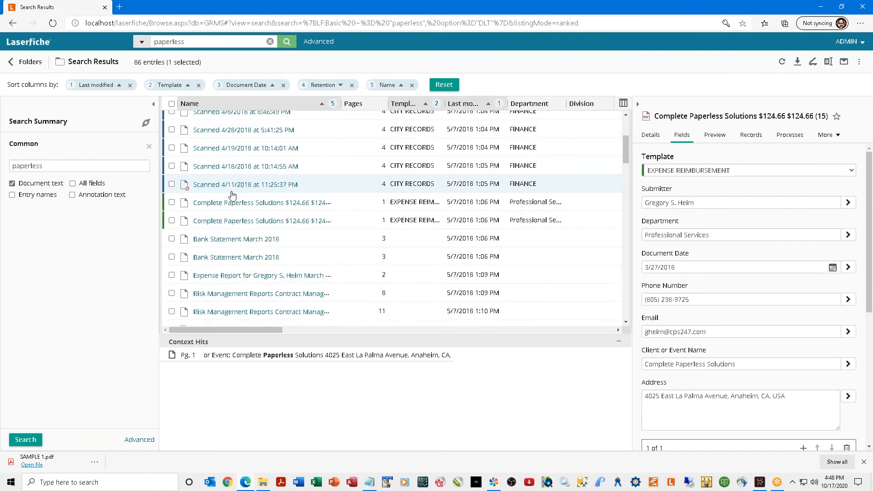
pyautogui.scroll(2, 232, 194)
pyautogui.scroll(1, 231, 194)
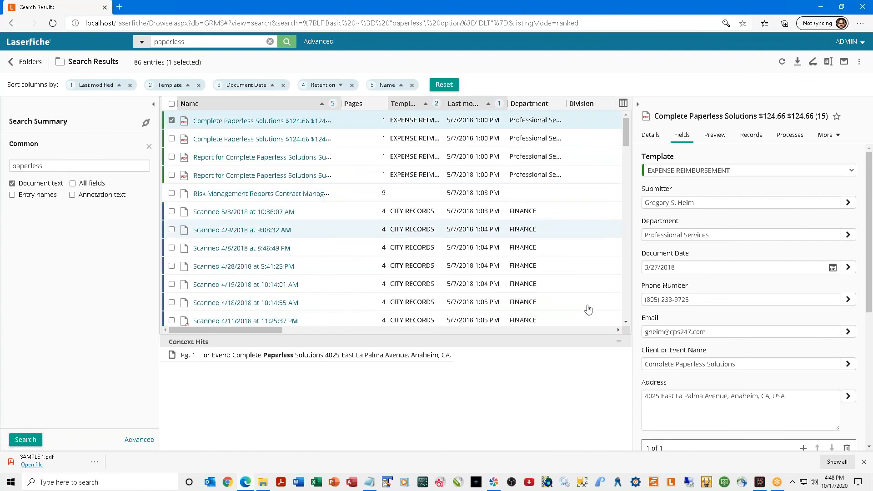
pyautogui.click(863, 462)
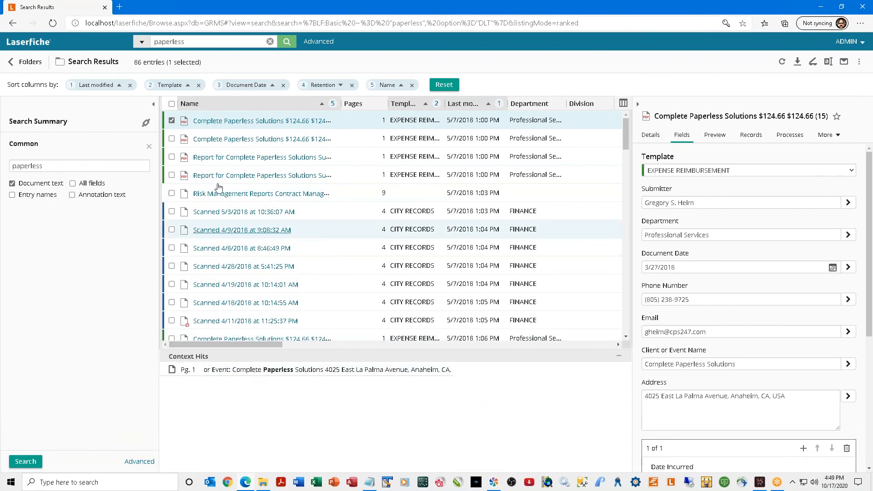
pyautogui.click(172, 120)
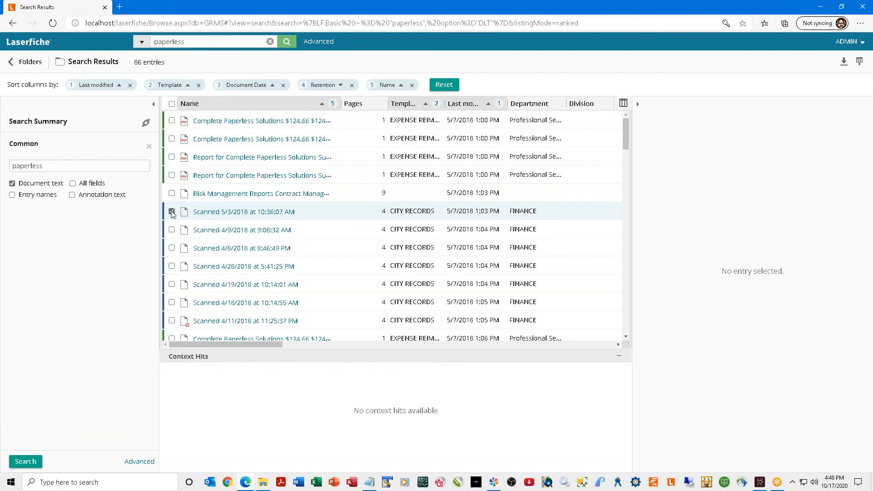
# Check the context hits of the Scanned 5/3/2018 entry, then deselect it.
pyautogui.click(171, 211)
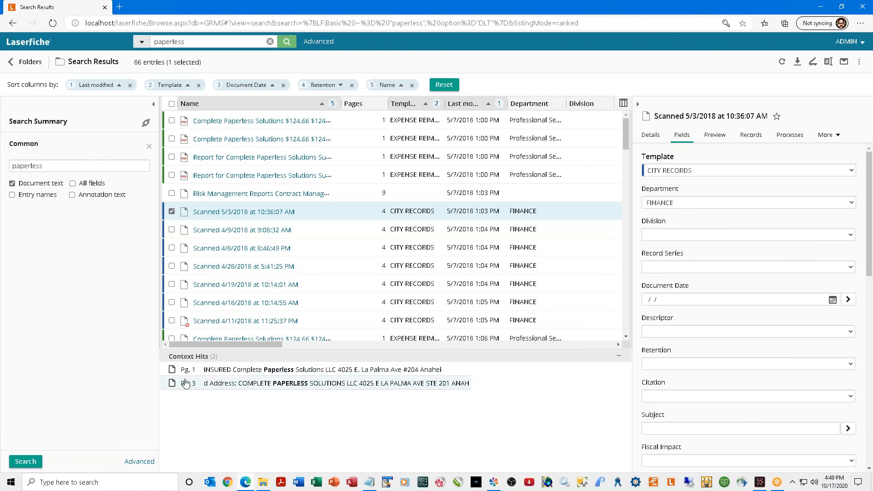
pyautogui.click(172, 212)
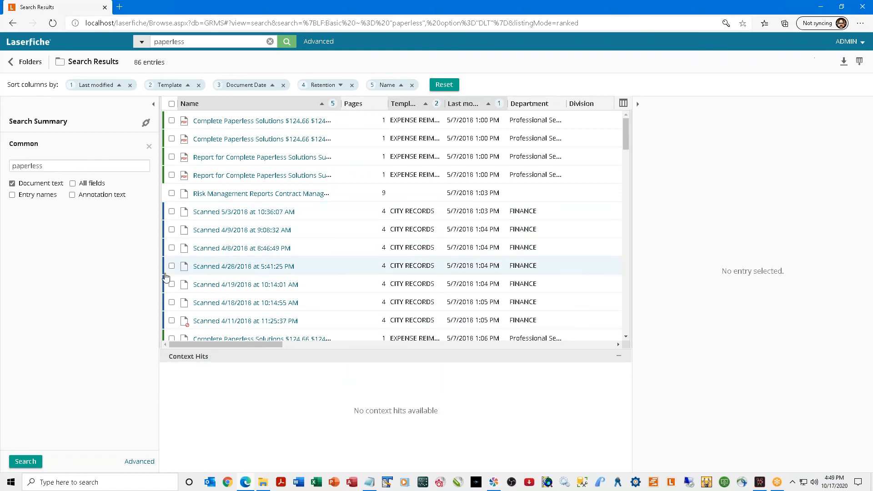
pyautogui.scroll(-2, 169, 287)
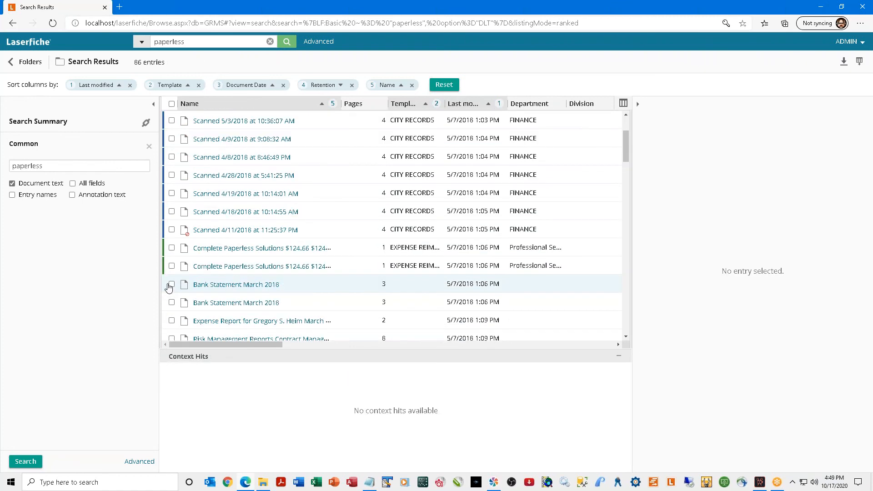
pyautogui.scroll(-2, 169, 287)
# Select the 11-page Risk Management Reports entry and scroll through its 17 paperless context hits.
pyautogui.click(172, 285)
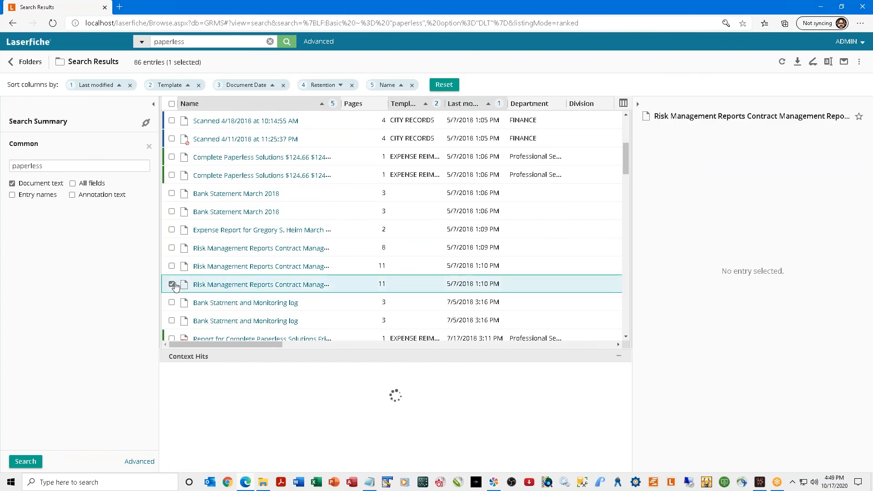
pyautogui.scroll(-1, 274, 416)
pyautogui.scroll(-2, 274, 416)
pyautogui.scroll(3, 272, 416)
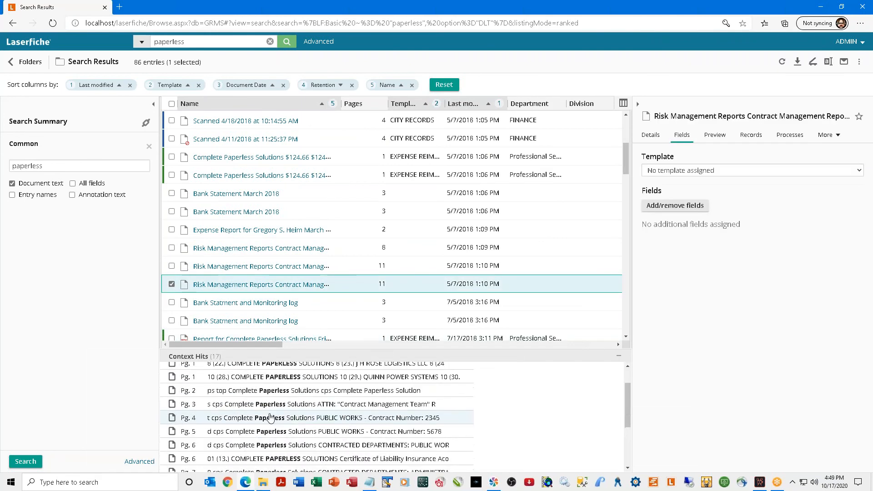
pyautogui.scroll(-3, 268, 419)
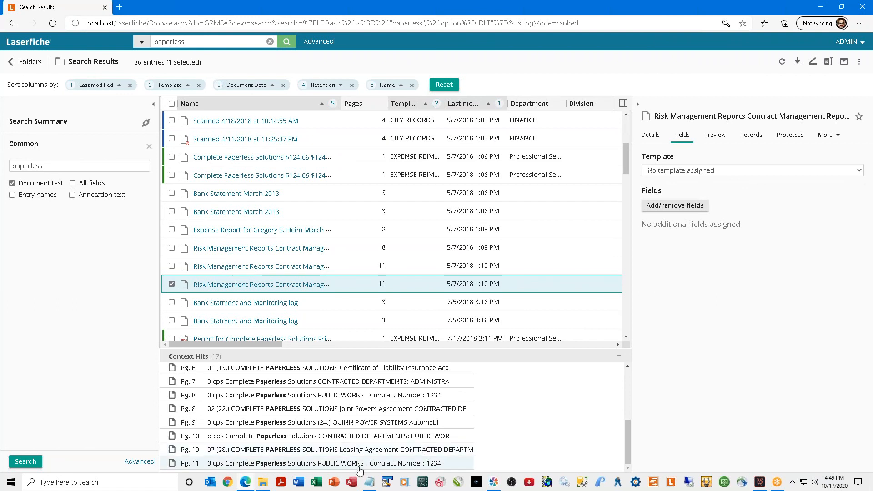
pyautogui.rightClick(326, 468)
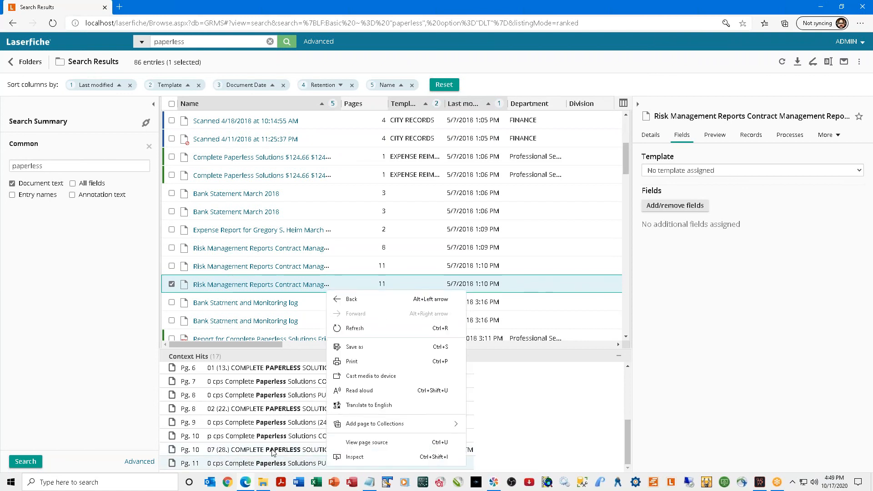
pyautogui.click(174, 467)
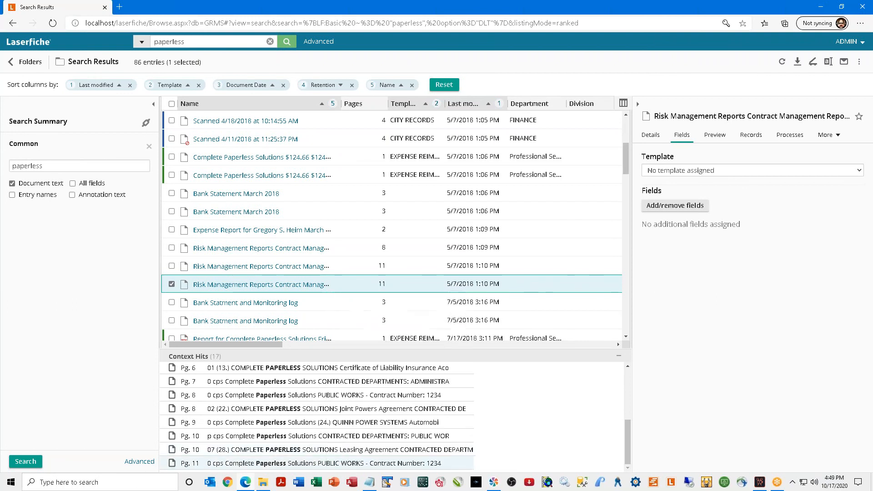
pyautogui.click(196, 464)
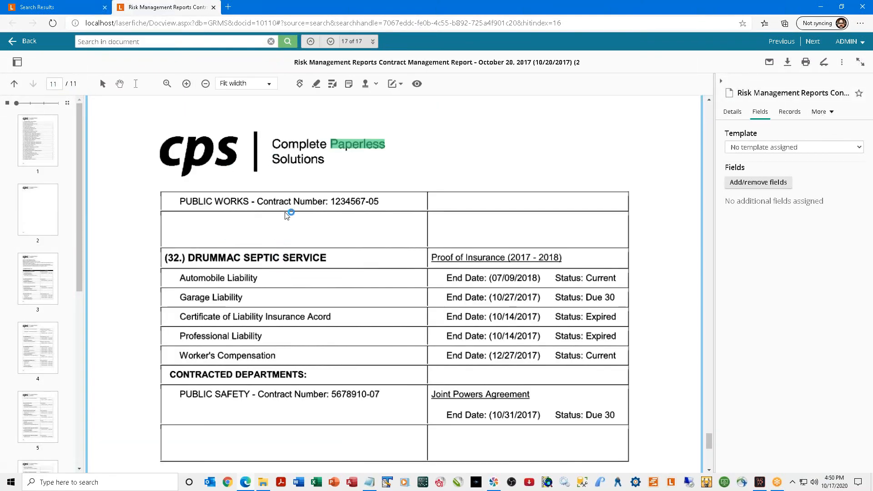
pyautogui.click(315, 123)
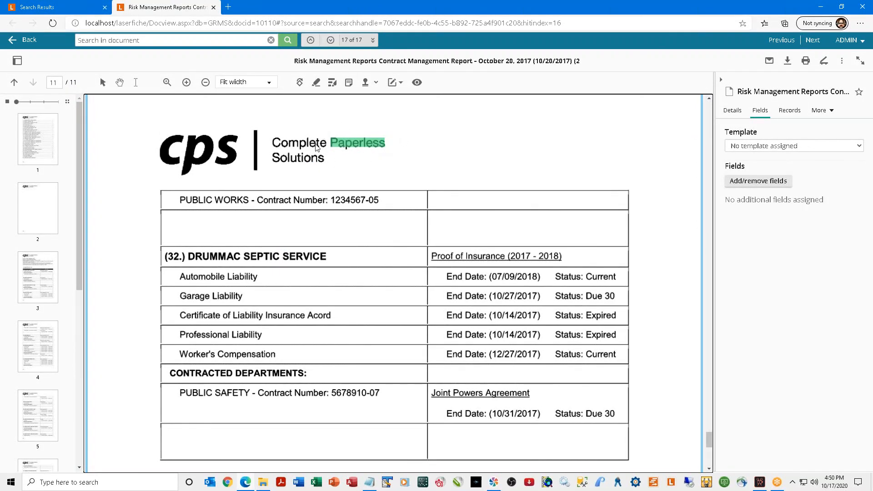
pyautogui.scroll(-8, 434, 291)
pyautogui.scroll(5, 434, 291)
pyautogui.scroll(5, 434, 291)
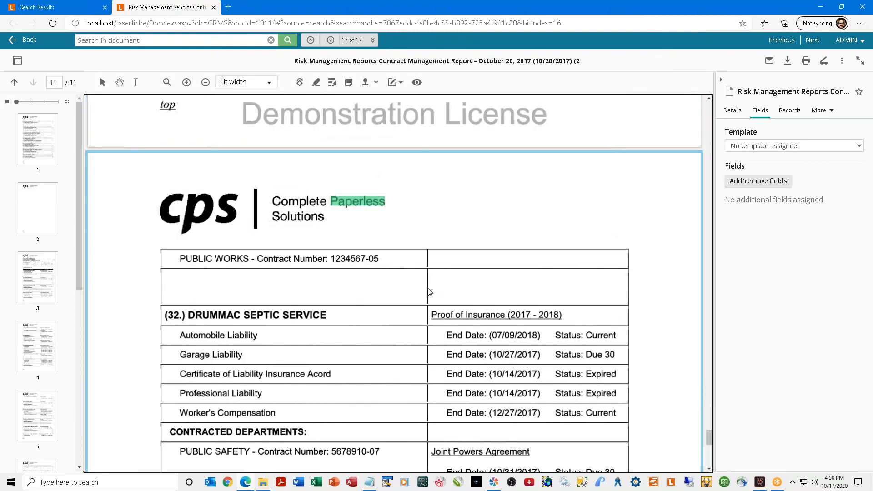
pyautogui.scroll(-2, 429, 292)
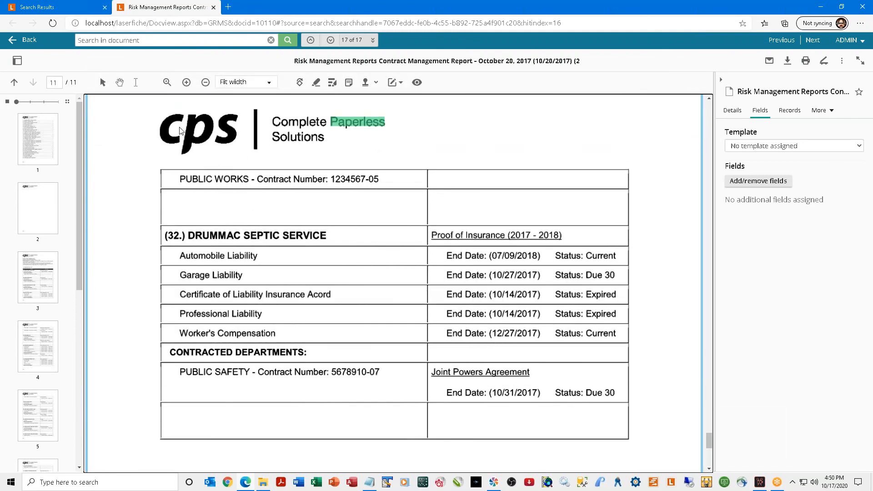
pyautogui.click(213, 7)
# Extend the paperless quick search to all fields, entry names and annotation text, rerunning it for 305 entries.
pyautogui.click(143, 42)
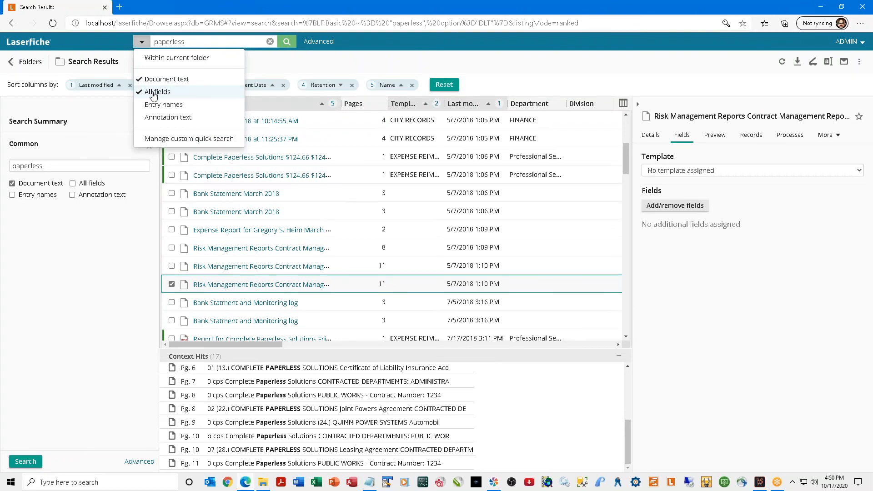
pyautogui.click(145, 80)
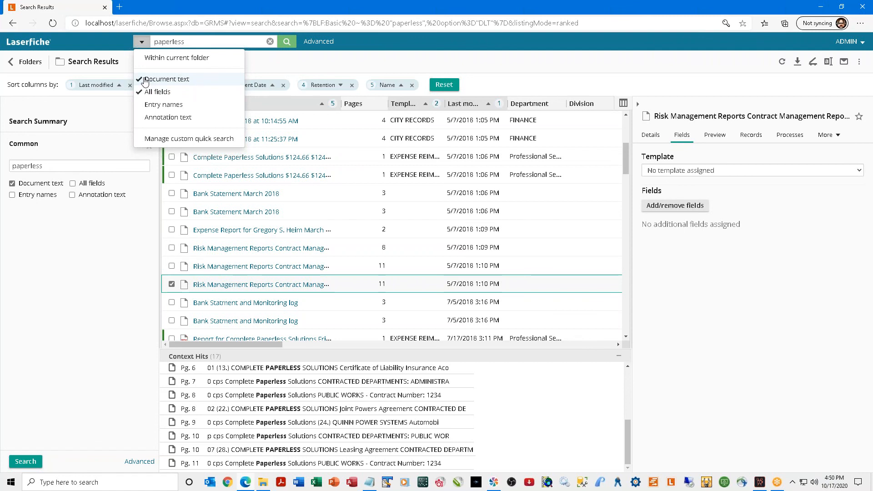
pyautogui.click(151, 107)
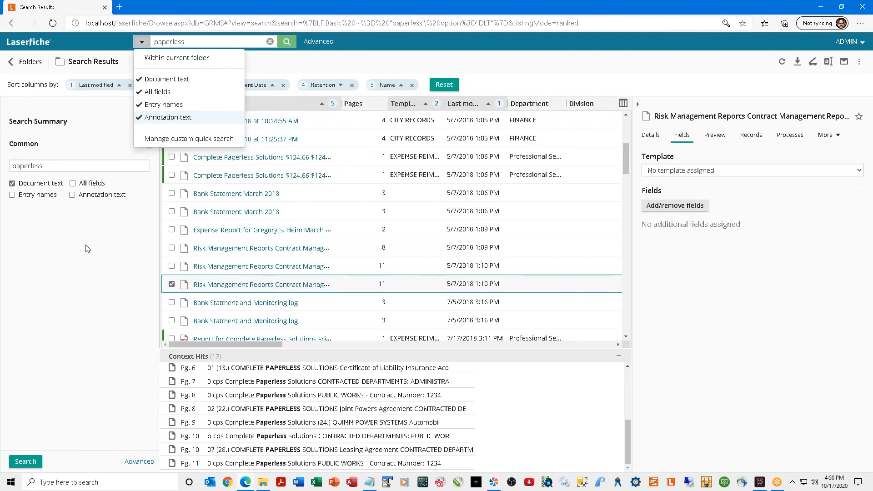
pyautogui.click(135, 203)
pyautogui.click(286, 41)
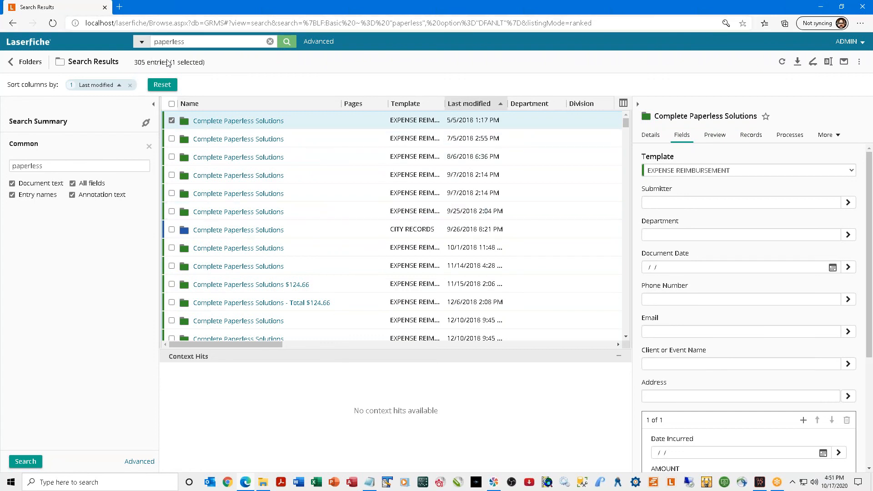
# Review the quick-search scope and select another Complete Paperless Solutions entry in the results.
pyautogui.click(142, 42)
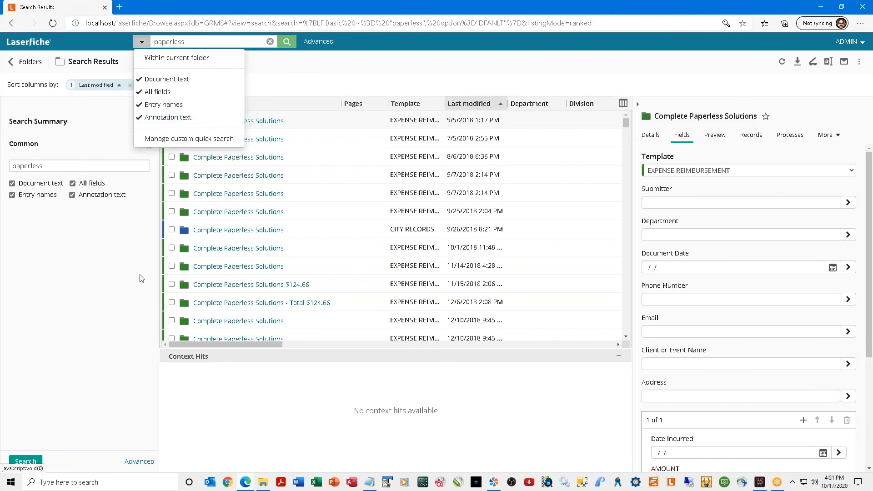
pyautogui.scroll(-5, 231, 295)
pyautogui.scroll(-10, 218, 272)
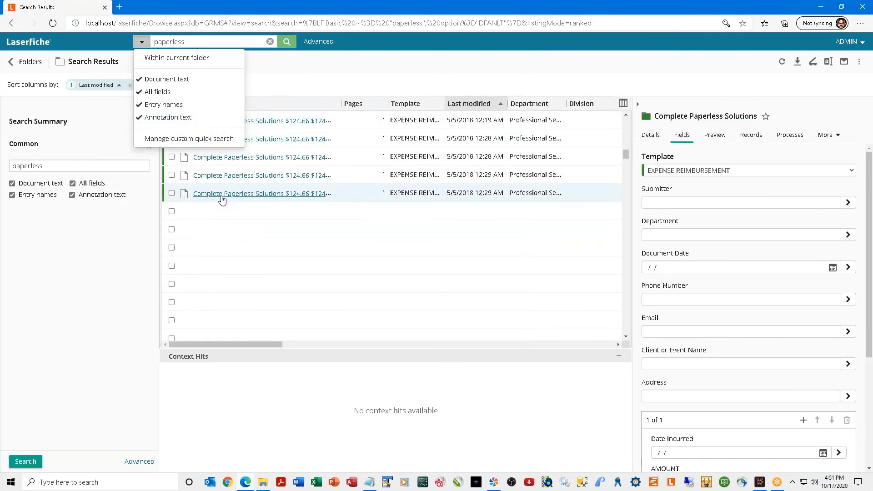
pyautogui.click(171, 194)
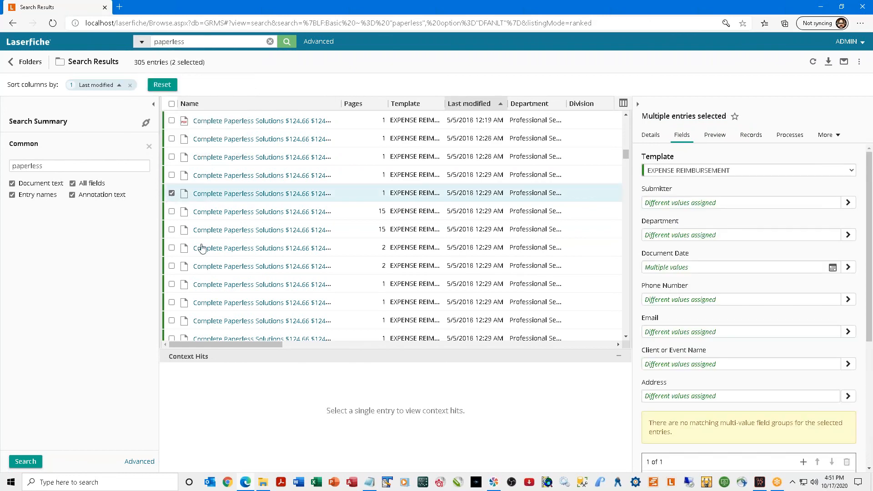
pyautogui.scroll(-2, 200, 255)
pyautogui.scroll(-3, 202, 259)
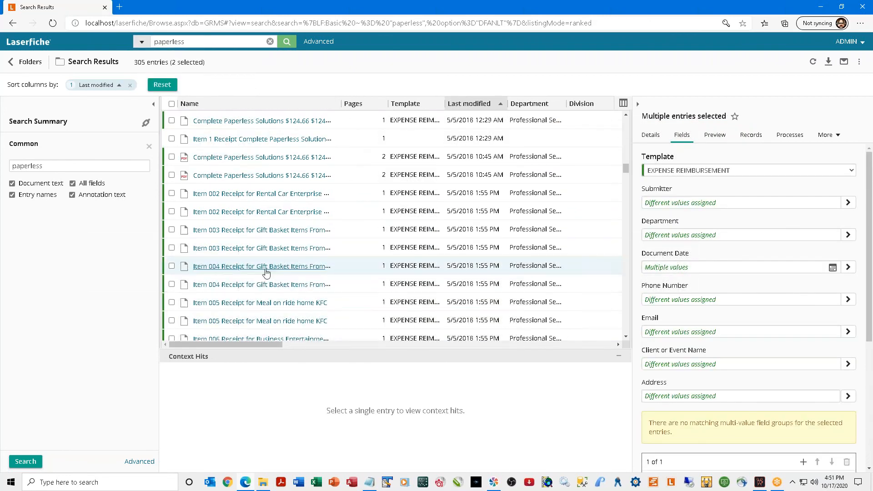
pyautogui.scroll(2, 236, 265)
pyautogui.scroll(3, 236, 267)
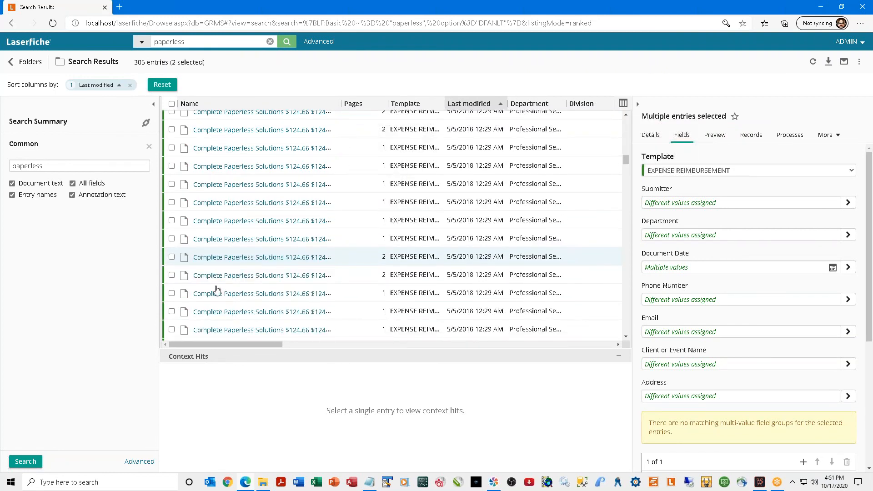
pyautogui.scroll(-3, 203, 324)
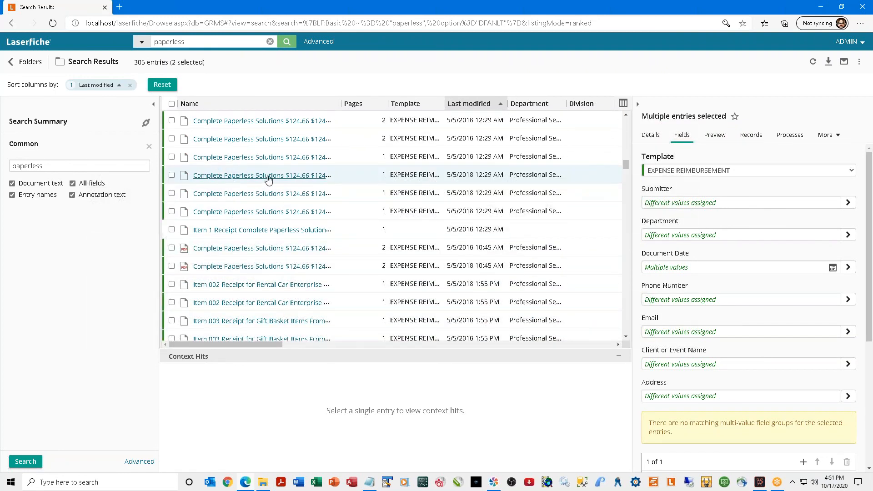
pyautogui.scroll(-2, 238, 247)
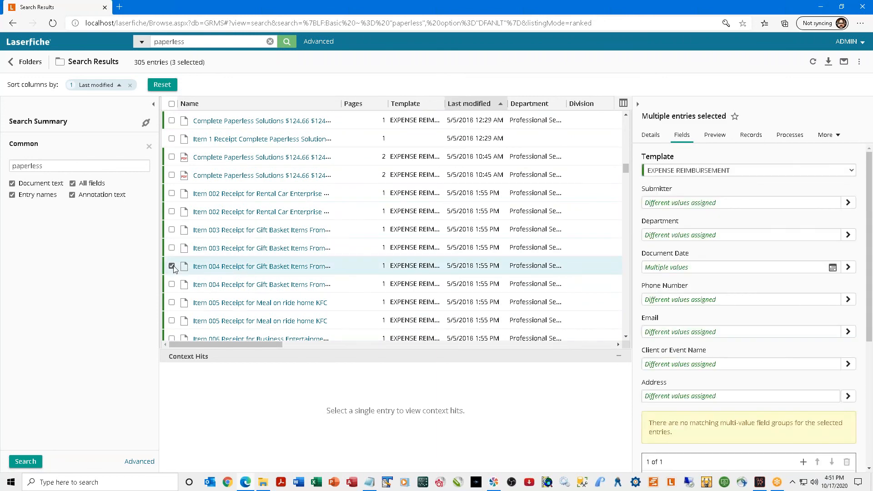
pyautogui.scroll(-3, 175, 268)
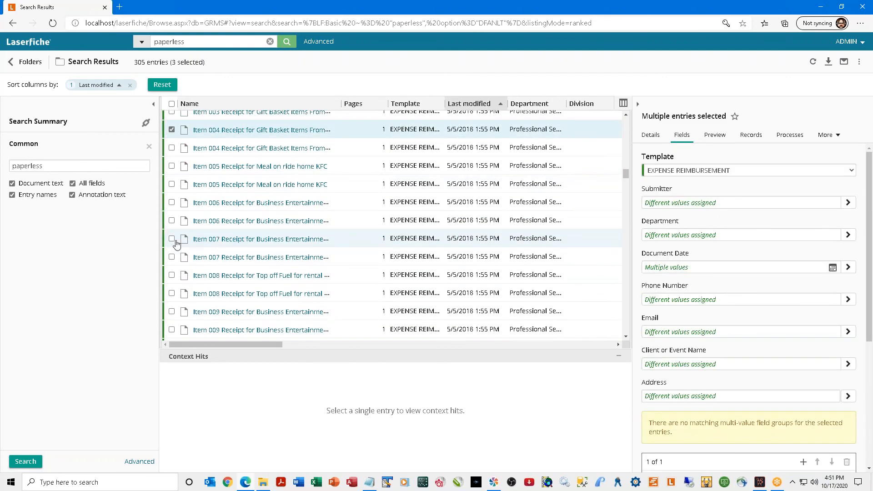
# Leave only Scanned 4/19/2018 10:14:01 AM selected, showing its two context hits on pages 1 and 3.
pyautogui.click(192, 243)
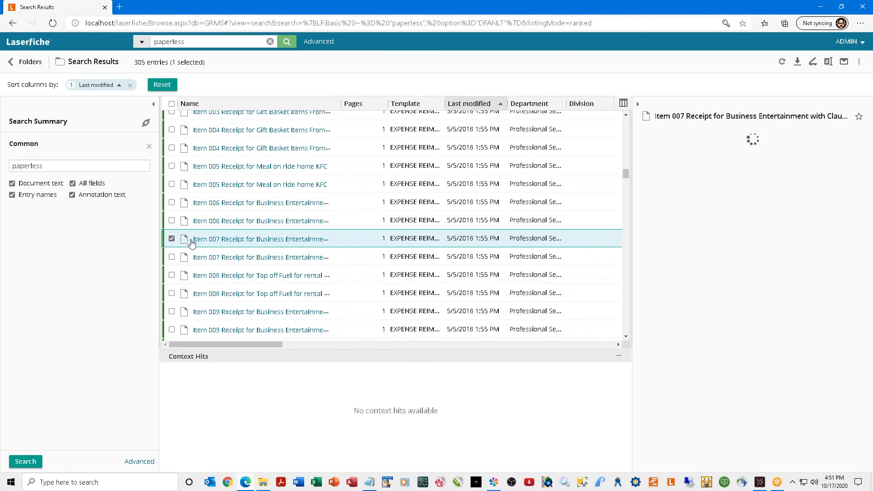
pyautogui.scroll(-6, 191, 245)
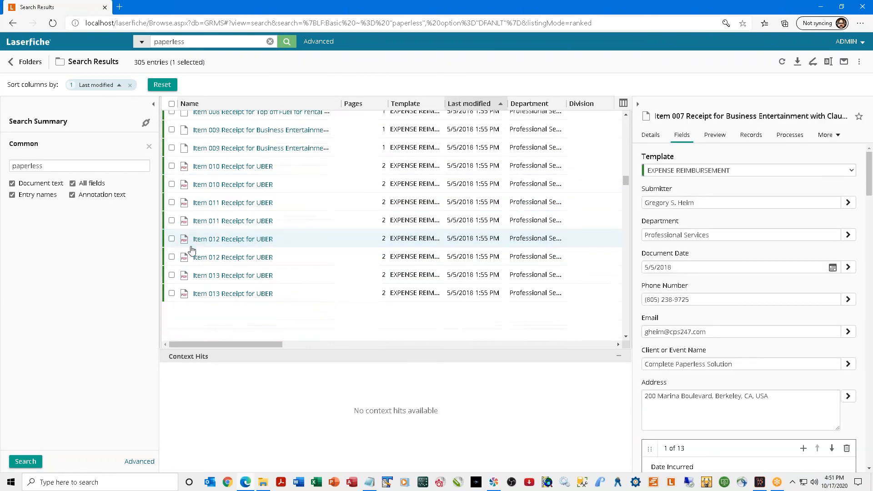
pyautogui.scroll(-3, 191, 247)
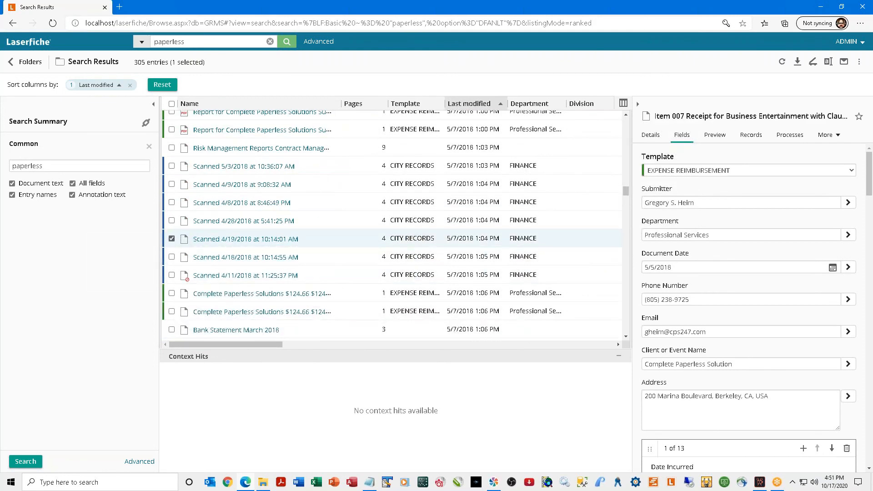
pyautogui.scroll(10, 192, 246)
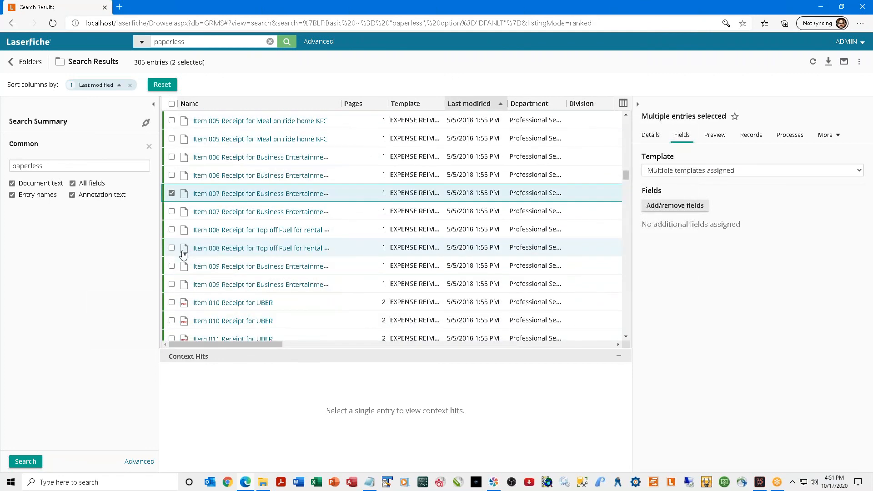
pyautogui.click(172, 193)
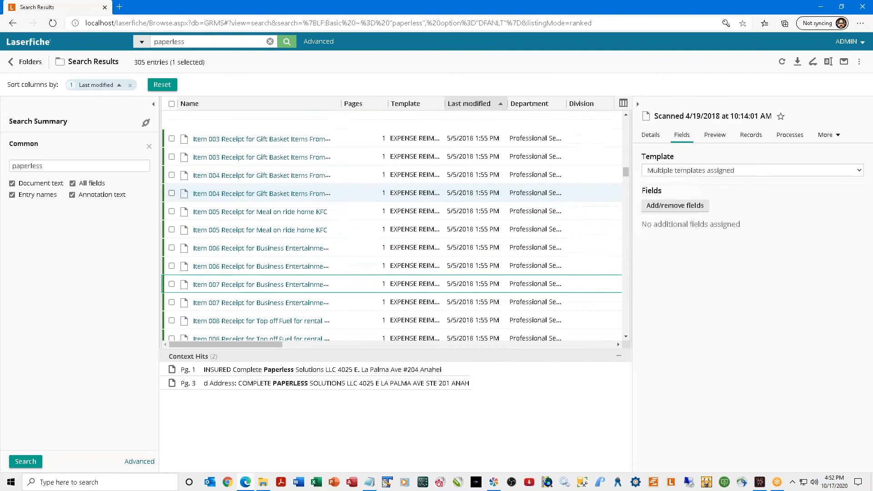
pyautogui.scroll(12, 172, 195)
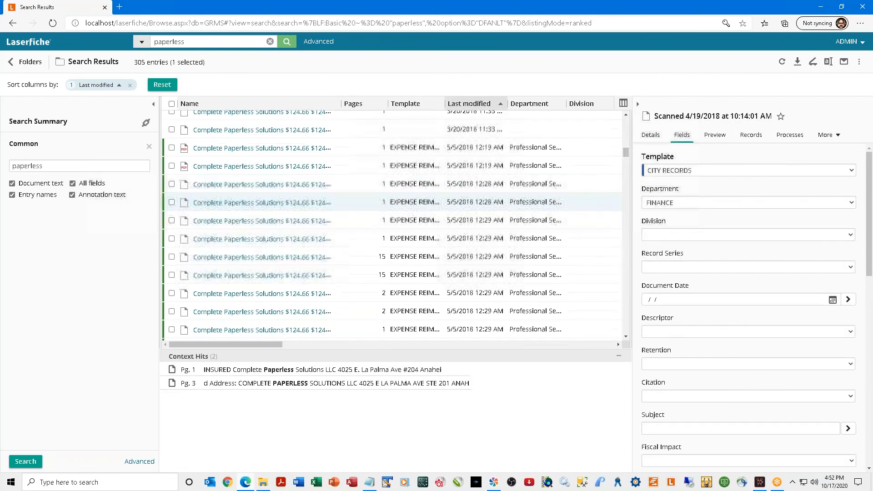
pyautogui.scroll(10, 172, 193)
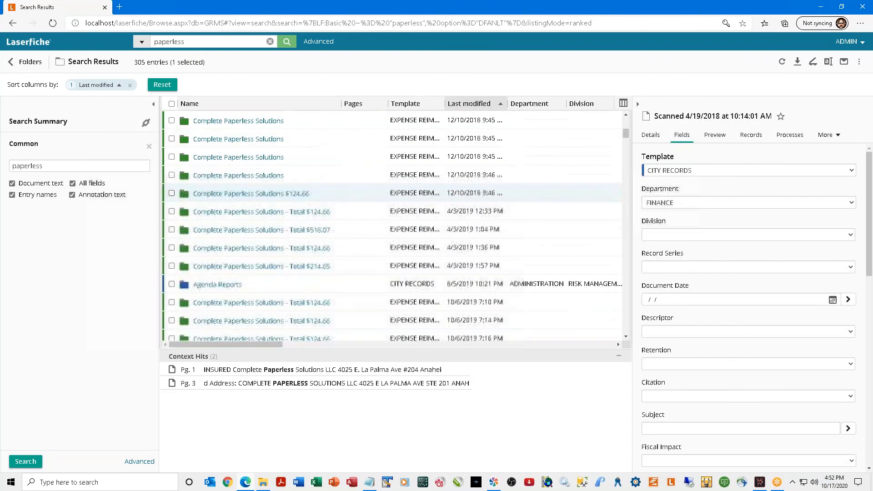
pyautogui.scroll(-6, 183, 203)
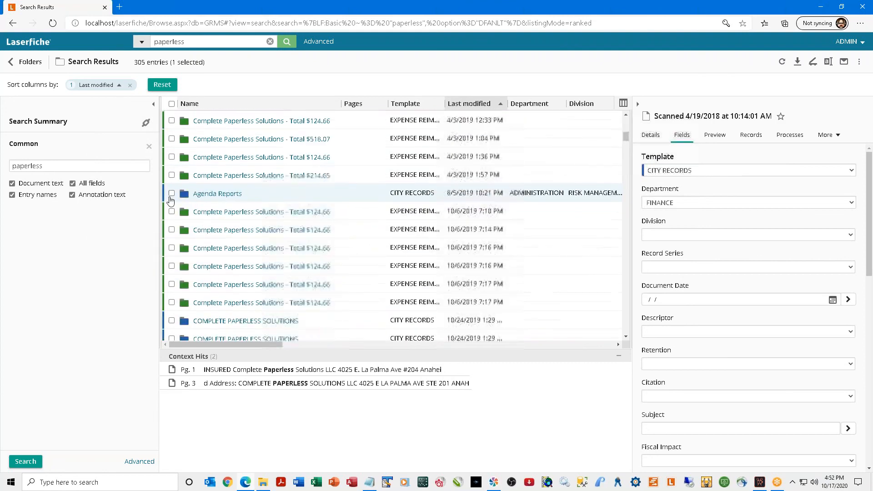
pyautogui.scroll(-5, 198, 236)
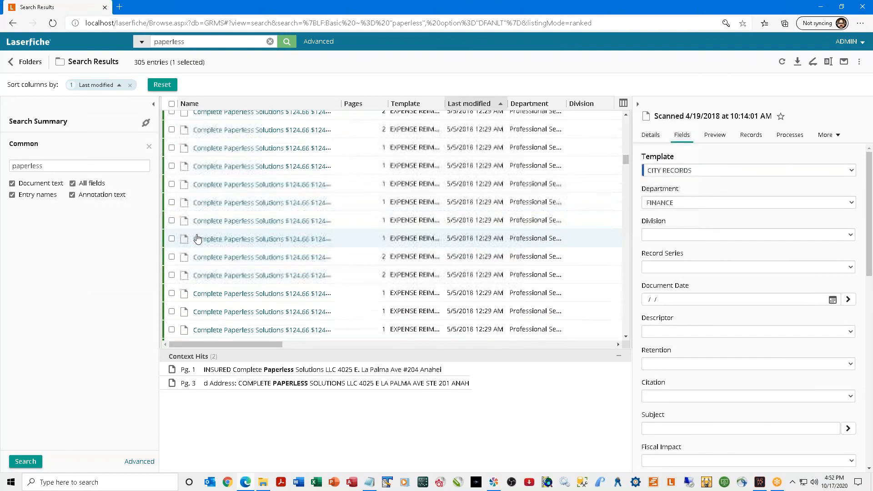
pyautogui.scroll(-8, 196, 241)
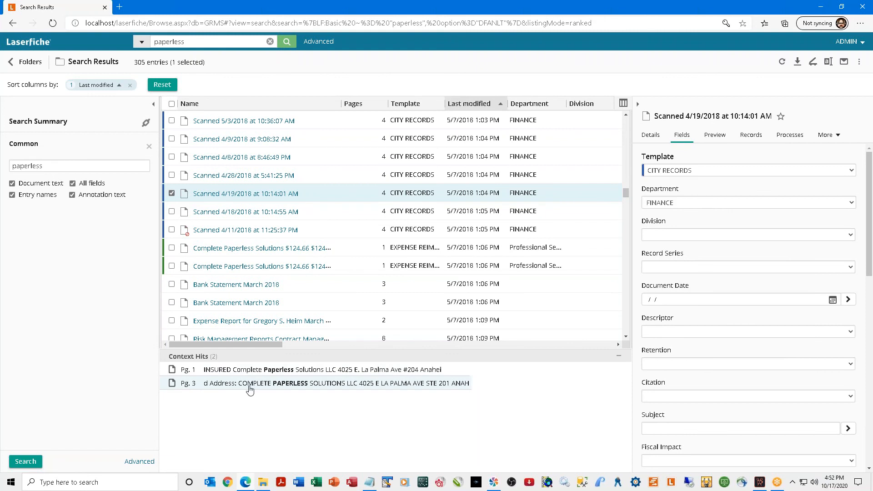
pyautogui.click(229, 388)
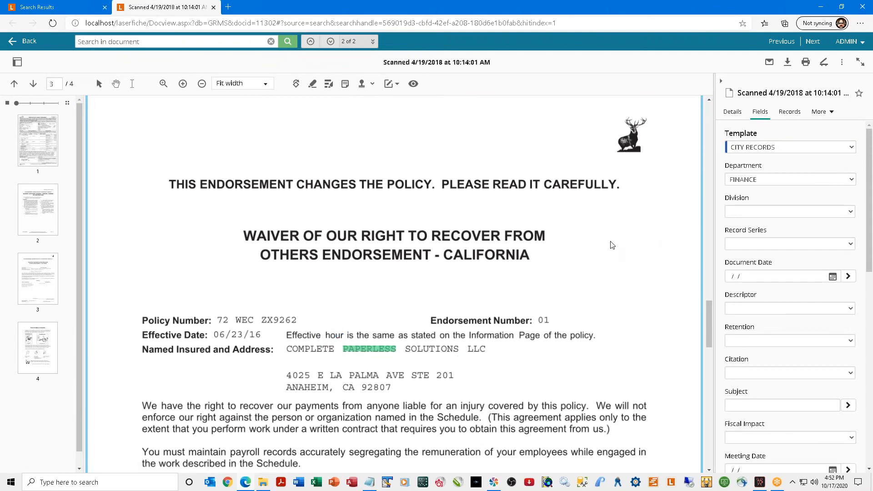
pyautogui.click(213, 7)
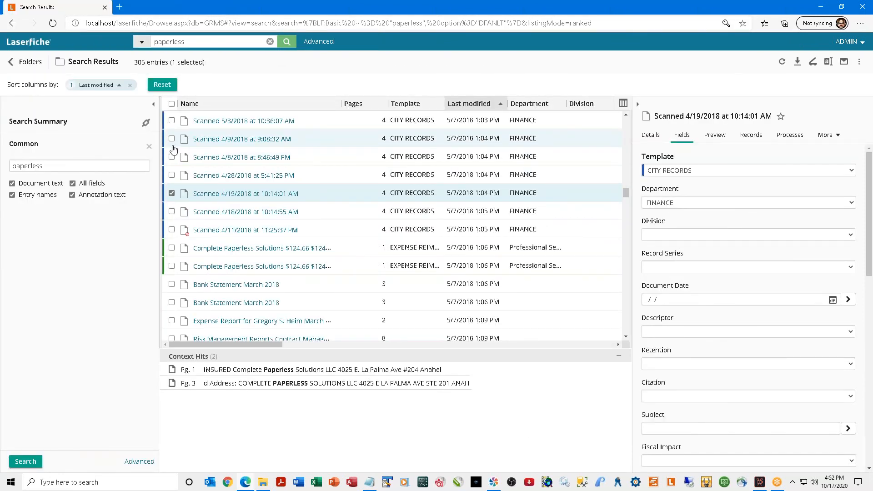
# Widen the Search Summary panel and bring up the Advanced Search form.
pyautogui.moveTo(159, 150); pyautogui.dragTo(218, 150)
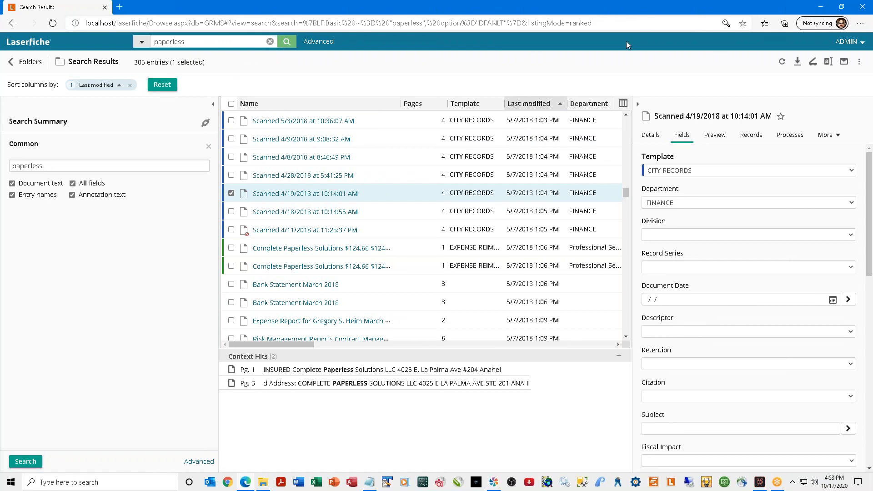
pyautogui.click(317, 43)
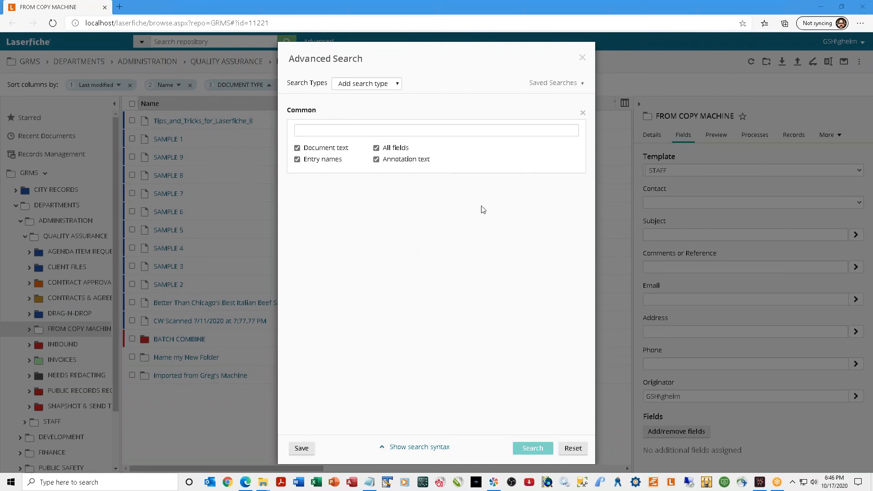
# Replace the Common criteria with a Text criterion holding the person's surname and run the search.
pyautogui.click(582, 114)
pyautogui.click(397, 86)
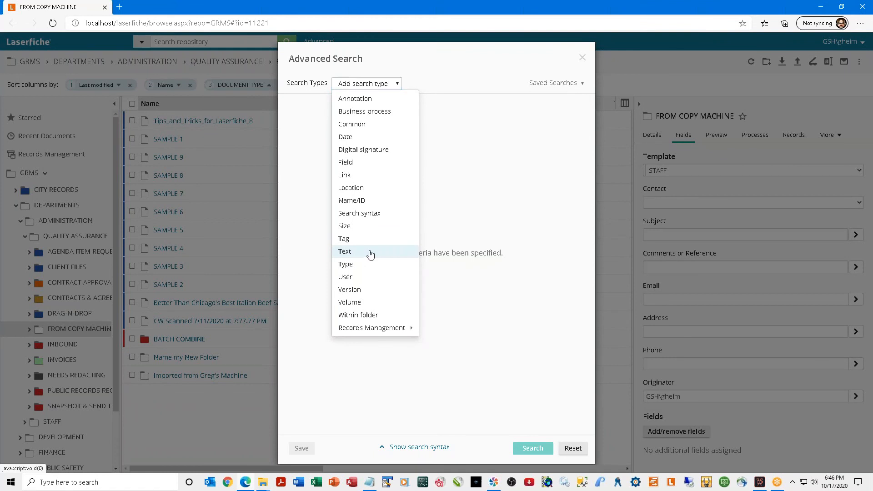
pyautogui.click(345, 253)
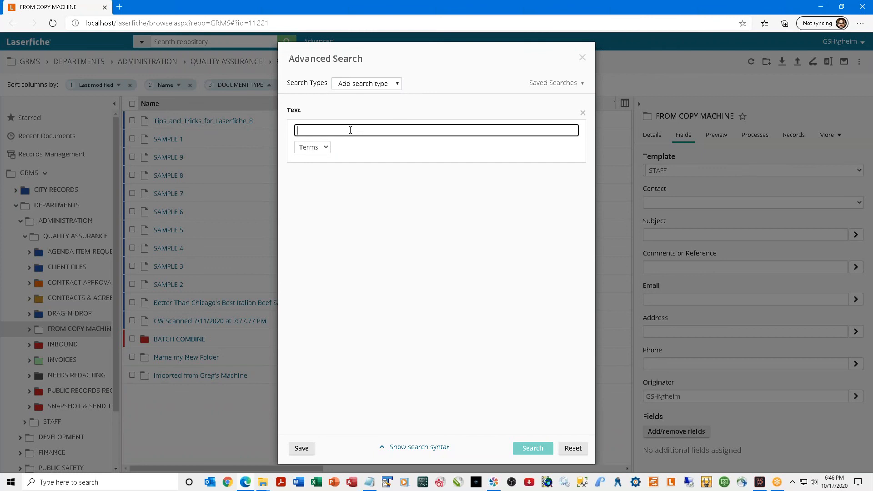
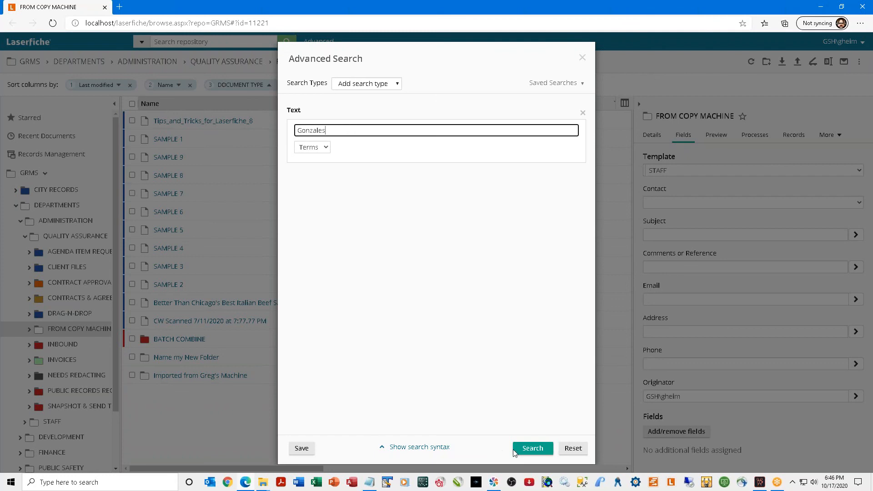
pyautogui.click(539, 450)
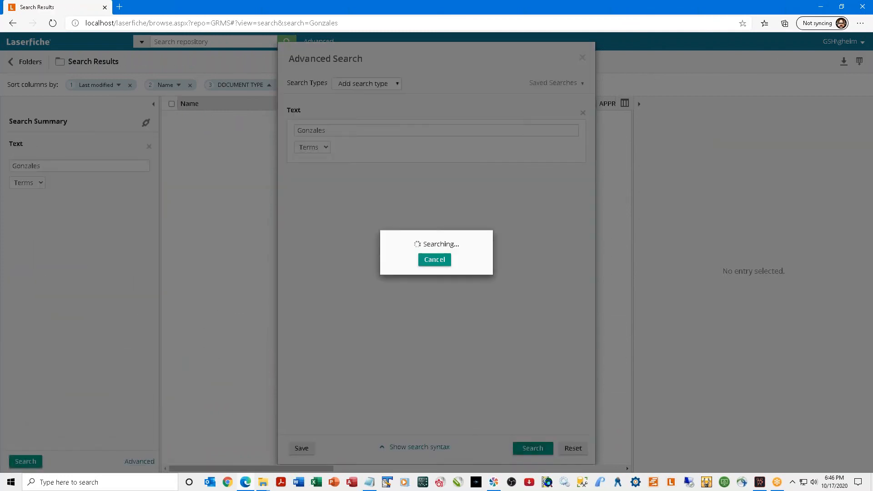
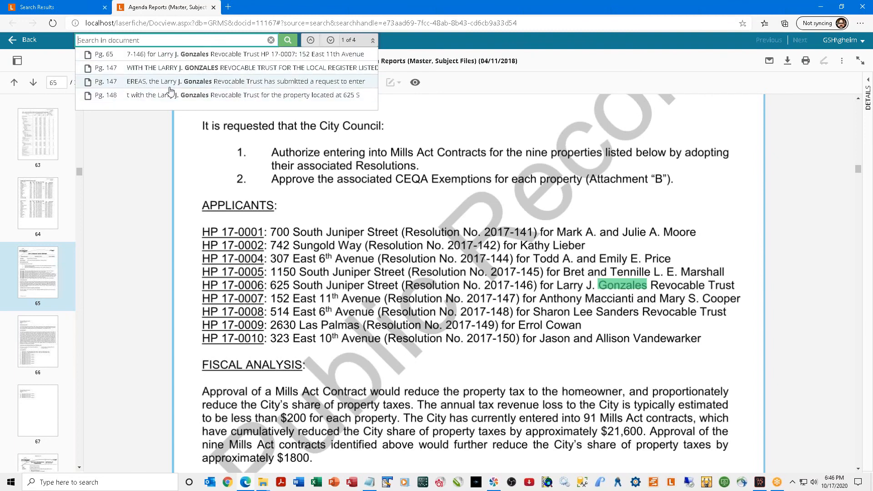
# Jump to the page 148 hit, then close the Agenda Reports document.
pyautogui.click(202, 97)
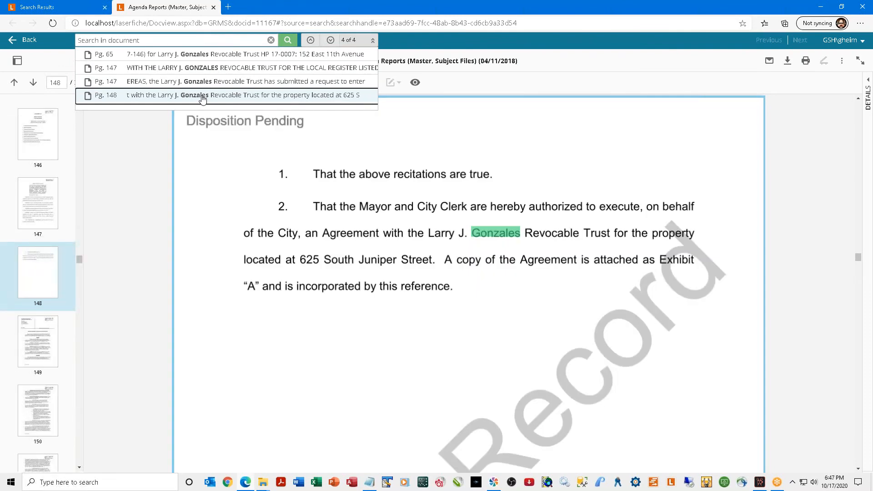
pyautogui.click(213, 7)
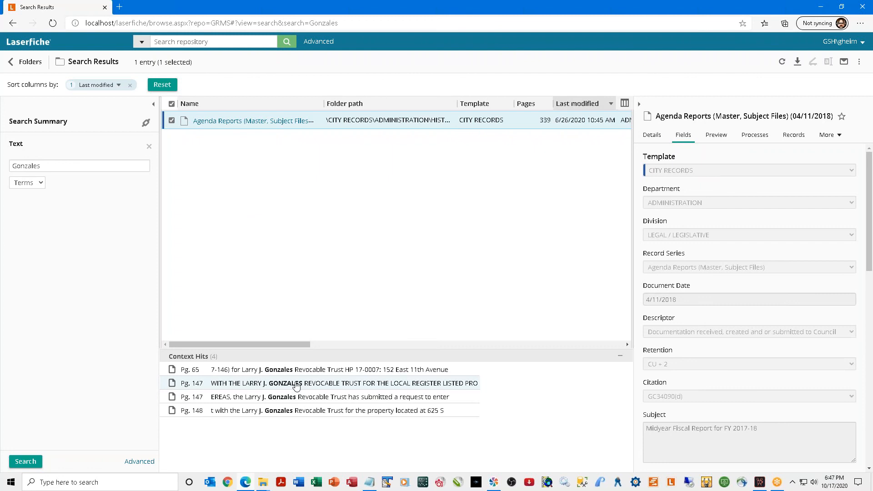
# Rerun the corrected surname search (three entries), select a Gilroy report and open the operator list.
pyautogui.click(67, 165)
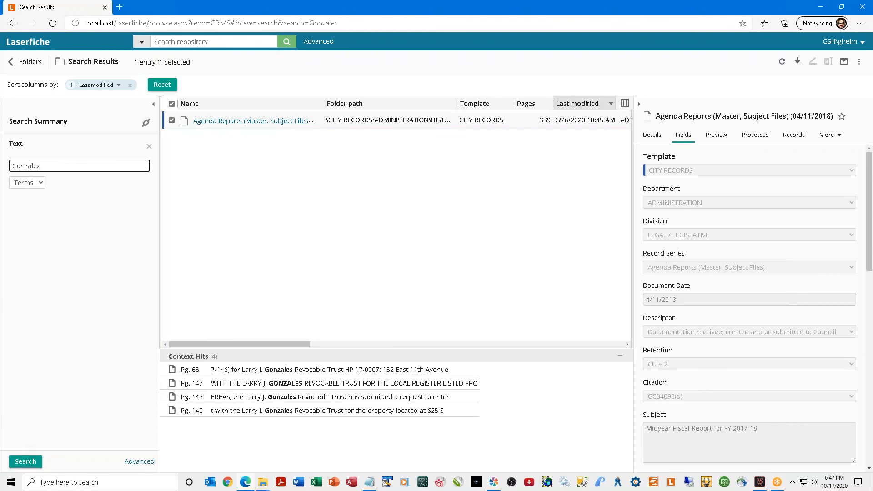
pyautogui.click(25, 461)
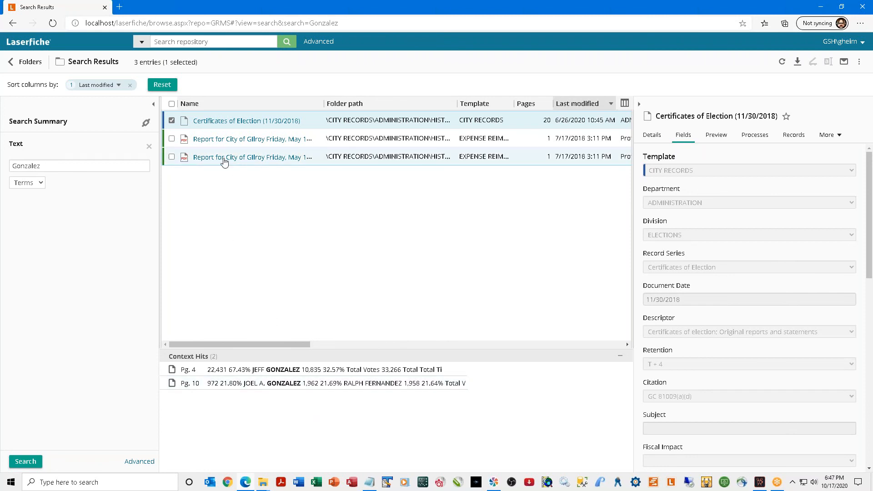
pyautogui.click(172, 121)
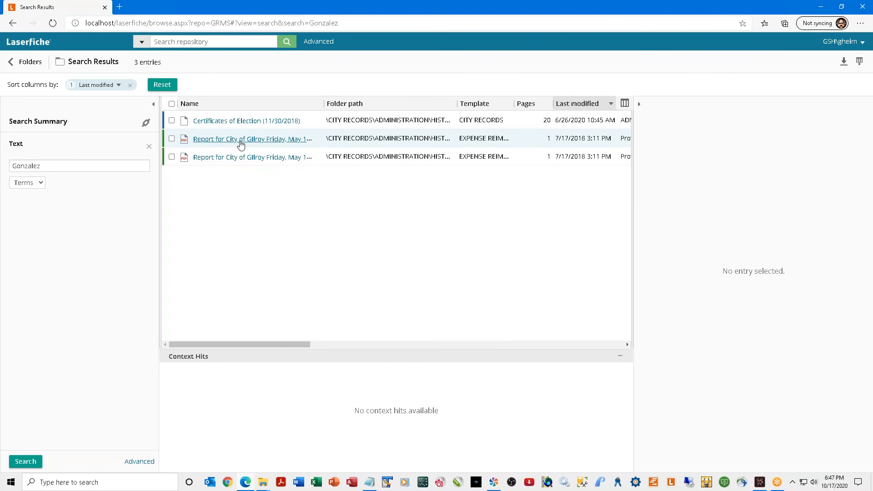
pyautogui.click(172, 138)
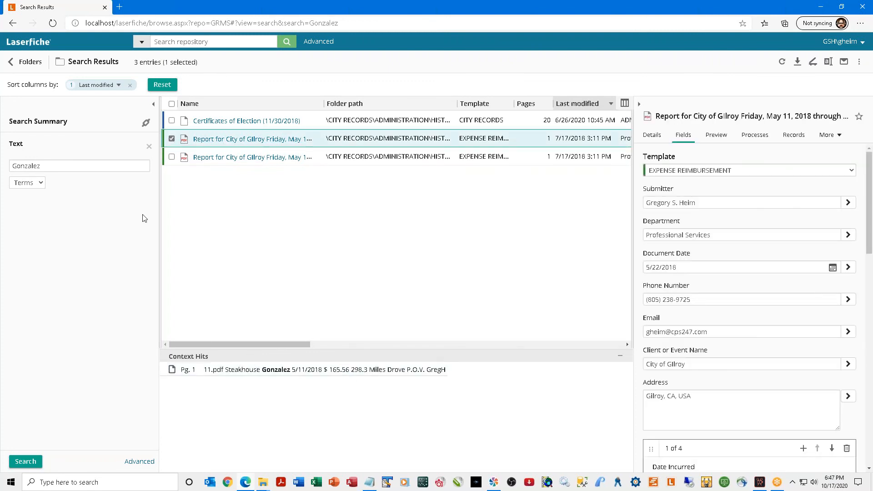
pyautogui.click(40, 183)
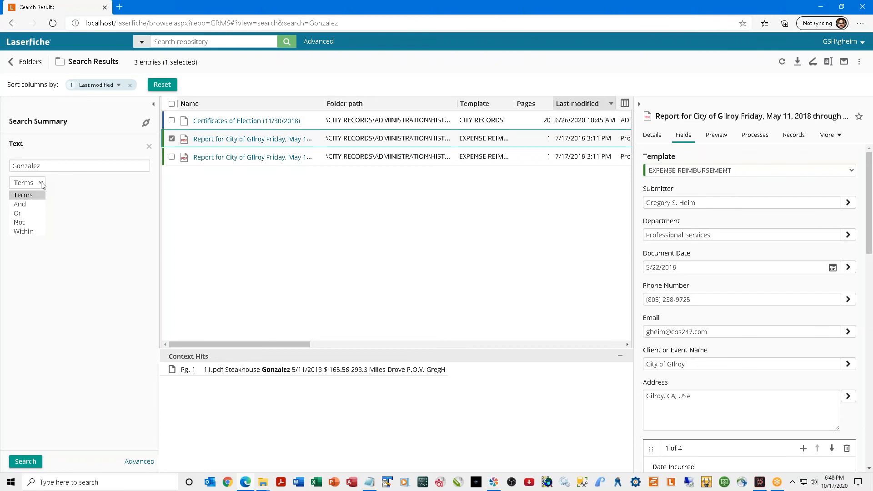
# Add an And condition with the first name and run the two-term search.
pyautogui.click(28, 203)
pyautogui.click(29, 202)
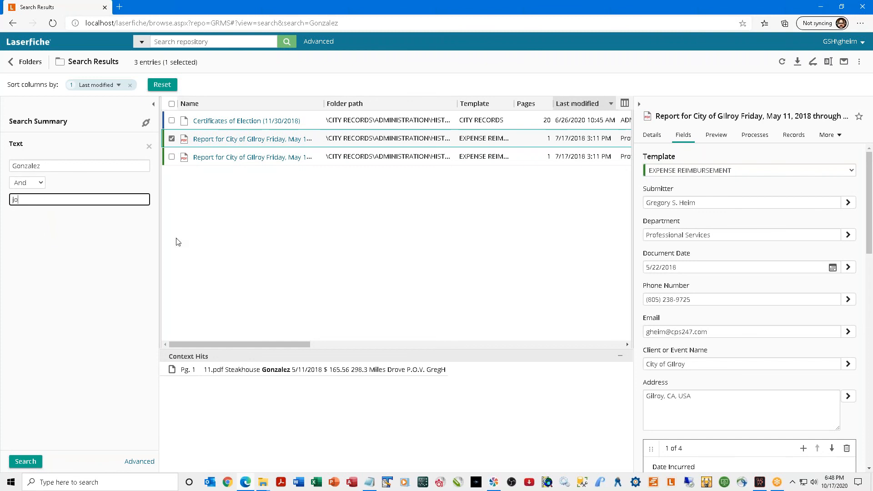
pyautogui.click(23, 462)
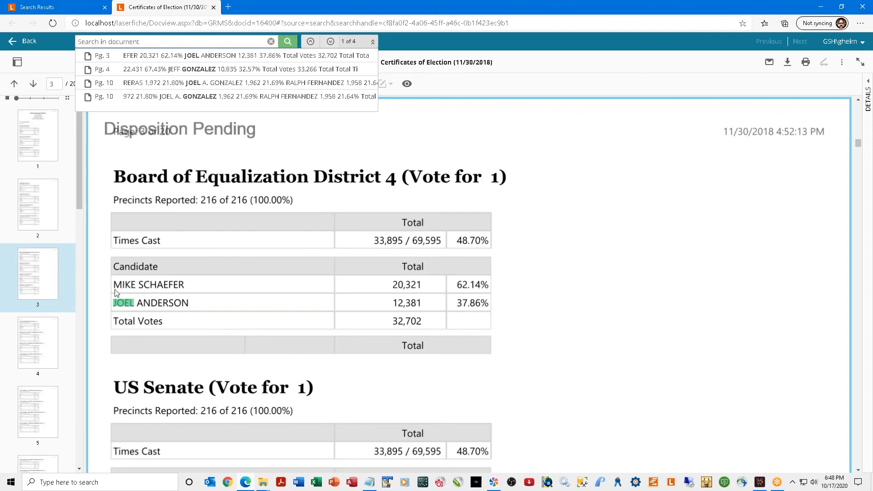
# Step through the Certificates of Election hits on pages 4 and 10, then close it.
pyautogui.scroll(-5, 174, 307)
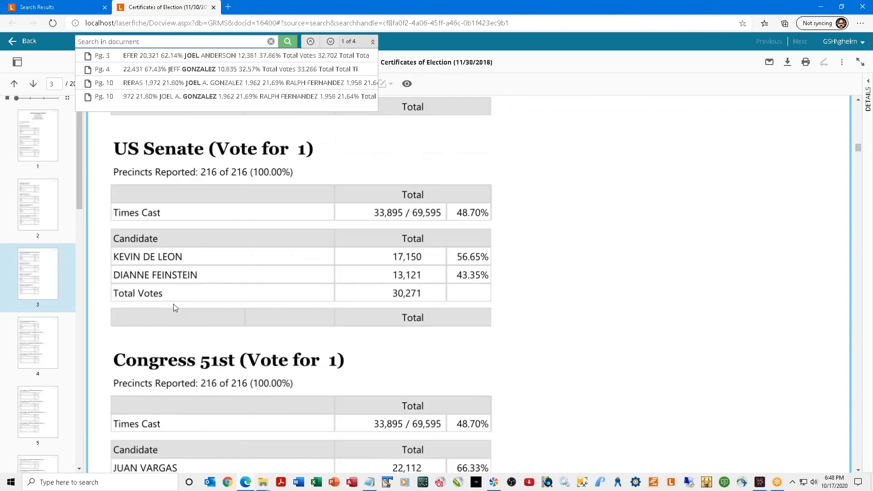
pyautogui.scroll(-8, 173, 307)
pyautogui.scroll(-10, 172, 306)
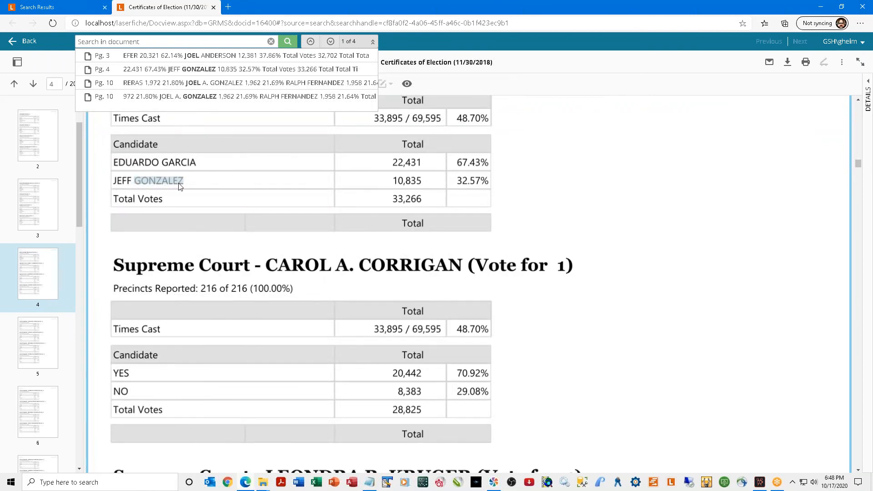
pyautogui.click(188, 73)
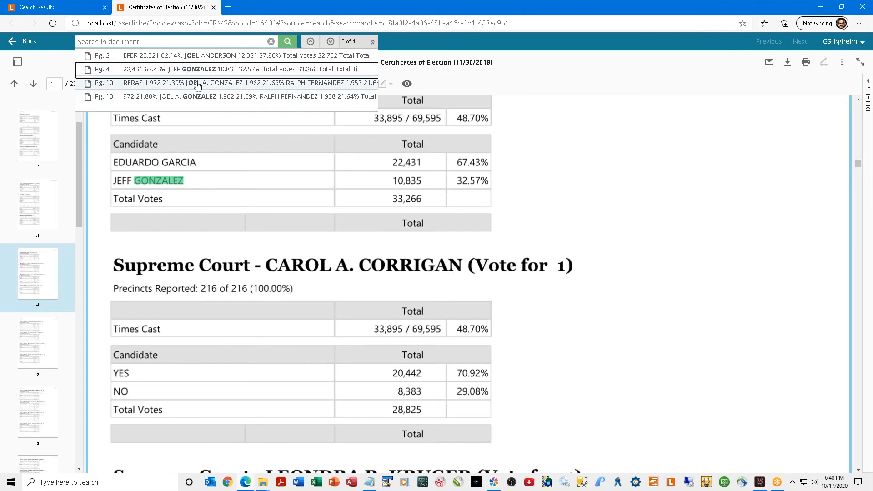
pyautogui.click(196, 85)
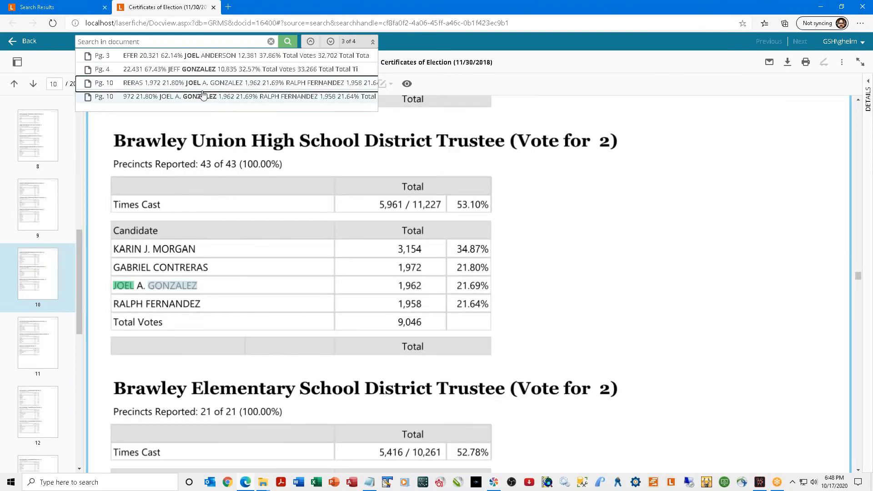
pyautogui.click(203, 98)
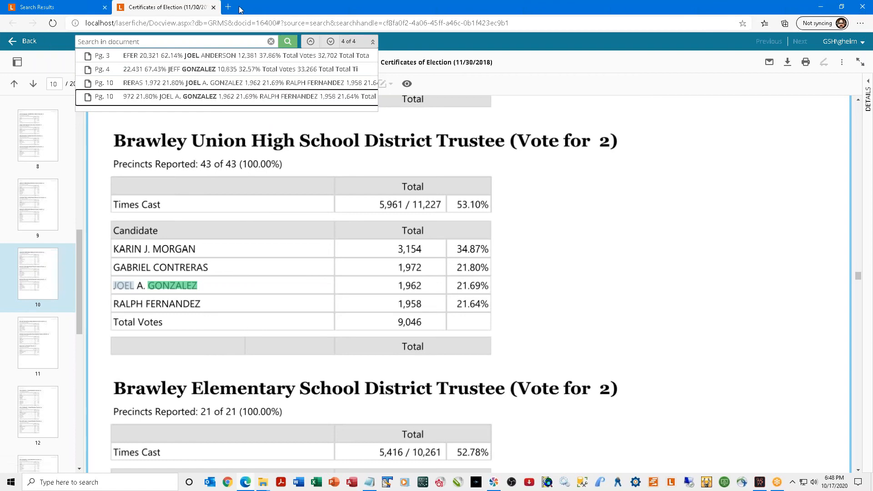
pyautogui.click(213, 7)
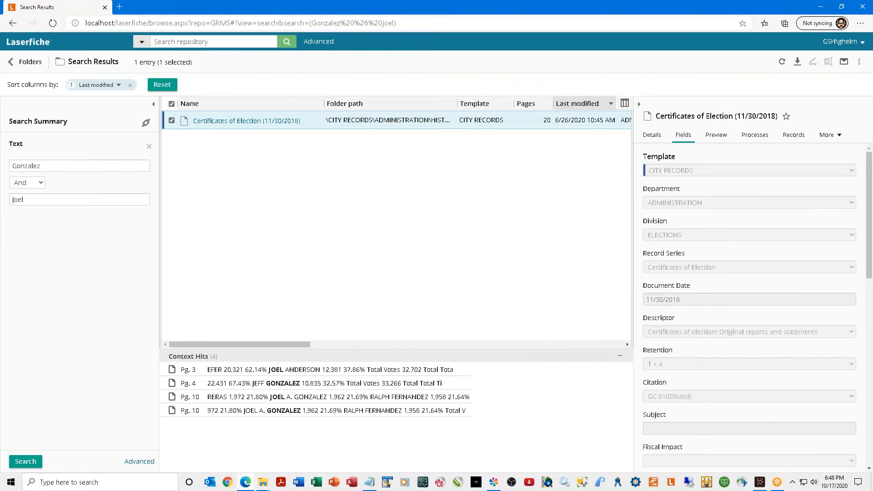
# Search for the surname excluding the first name using the Not operator.
pyautogui.click(41, 183)
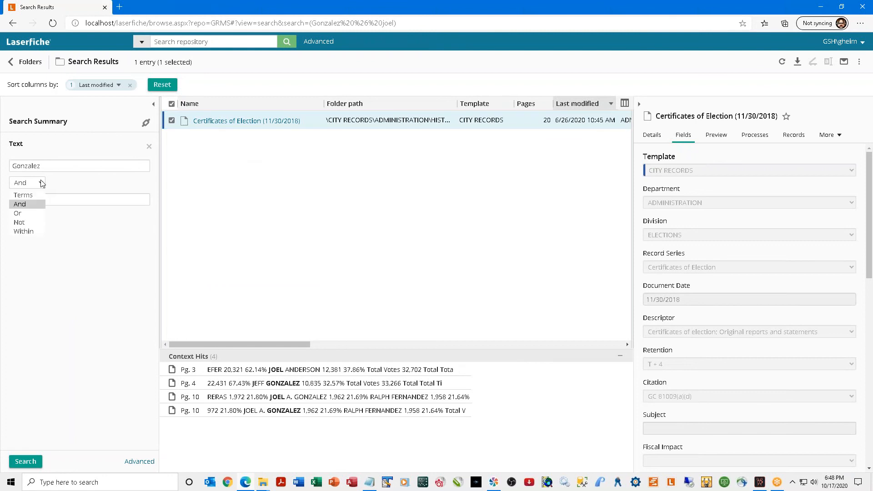
pyautogui.click(37, 224)
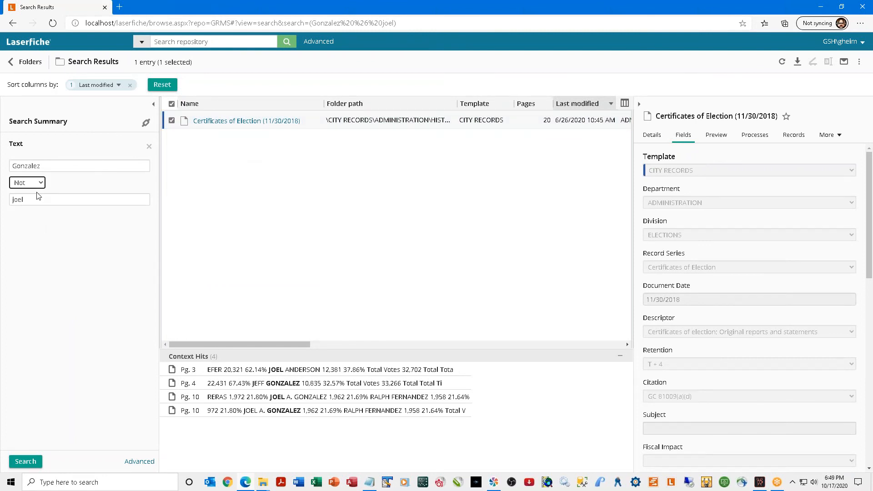
pyautogui.click(23, 463)
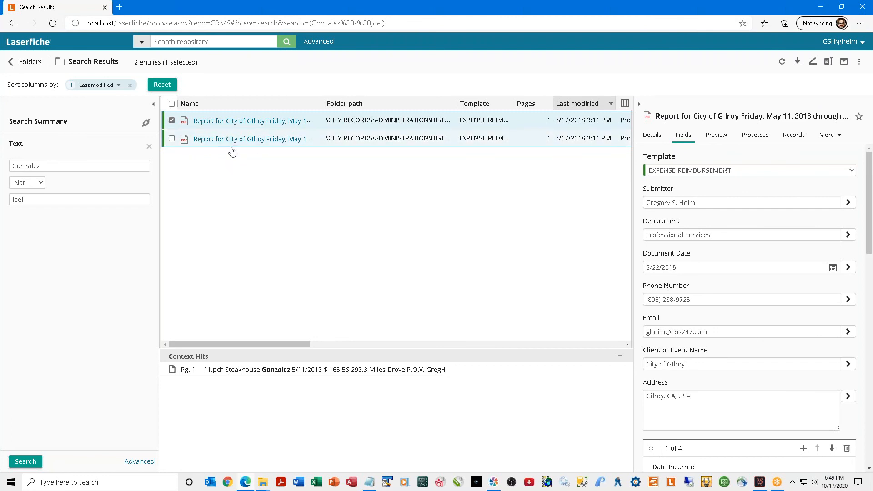
# Search surname Or first name for three entries, then switch the operator to Within.
pyautogui.click(41, 183)
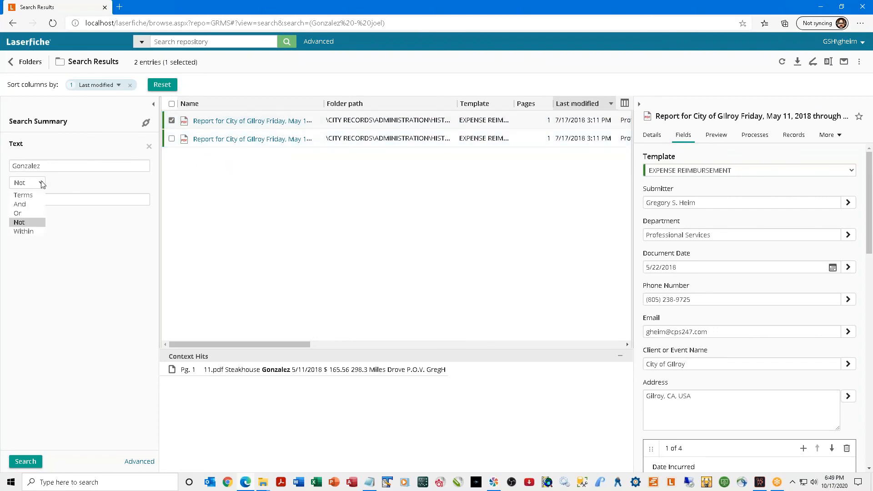
pyautogui.click(23, 213)
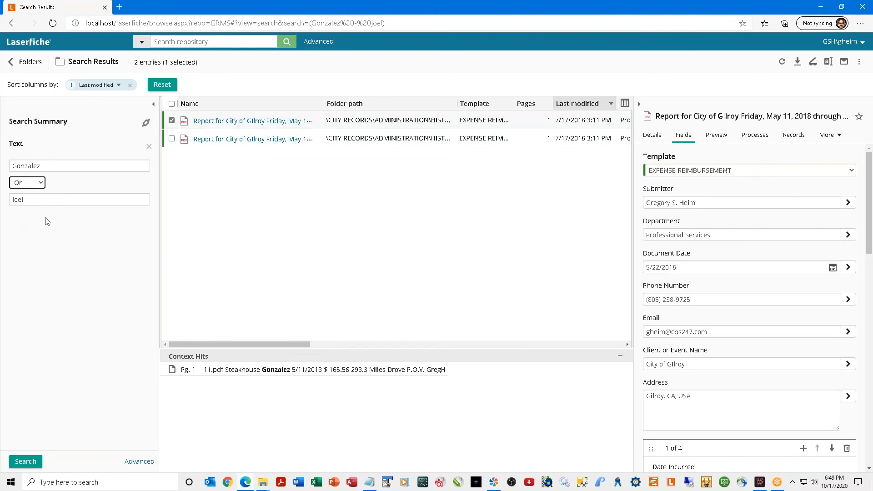
pyautogui.click(25, 462)
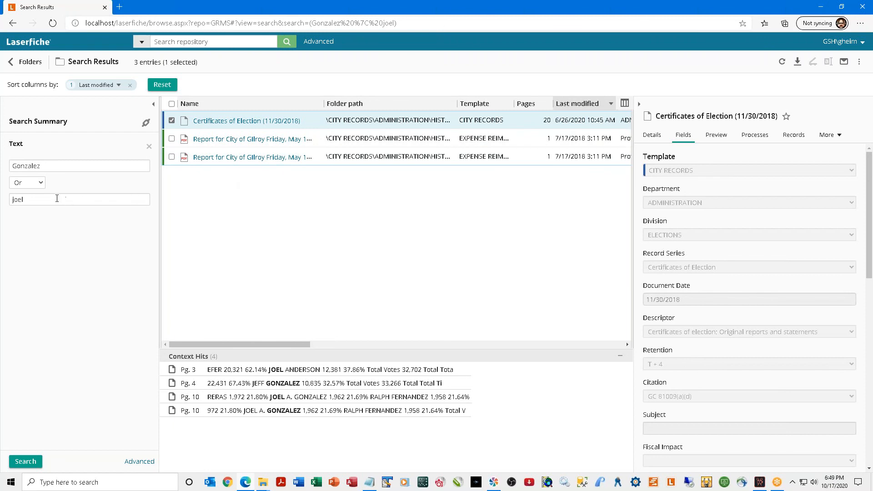
pyautogui.click(42, 184)
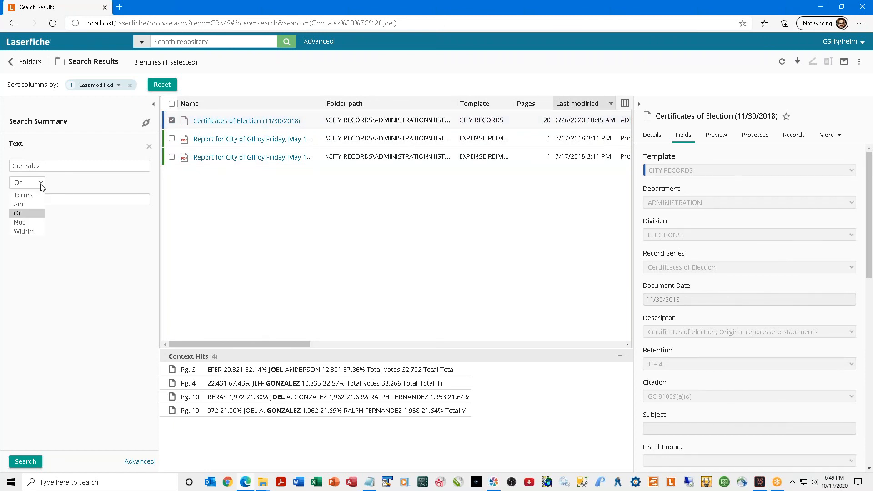
pyautogui.click(38, 231)
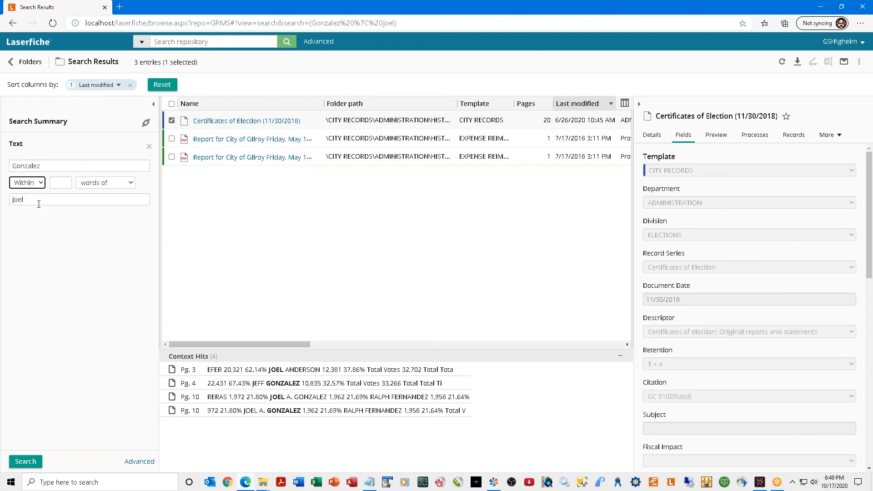
# Search for the surname within 1 word of steakhouse, returning two Gilroy expense reports.
pyautogui.click(68, 183)
pyautogui.moveTo(55, 202); pyautogui.dragTo(2, 207)
pyautogui.write('steakhous')
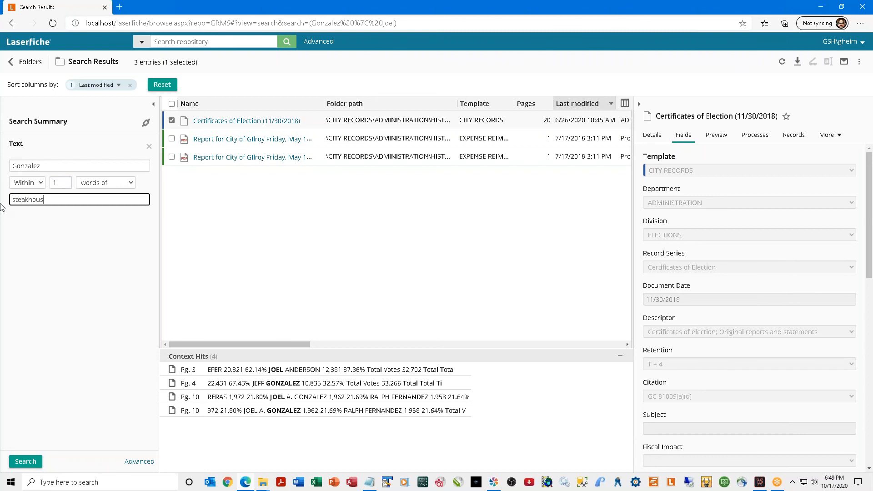
pyautogui.click(24, 461)
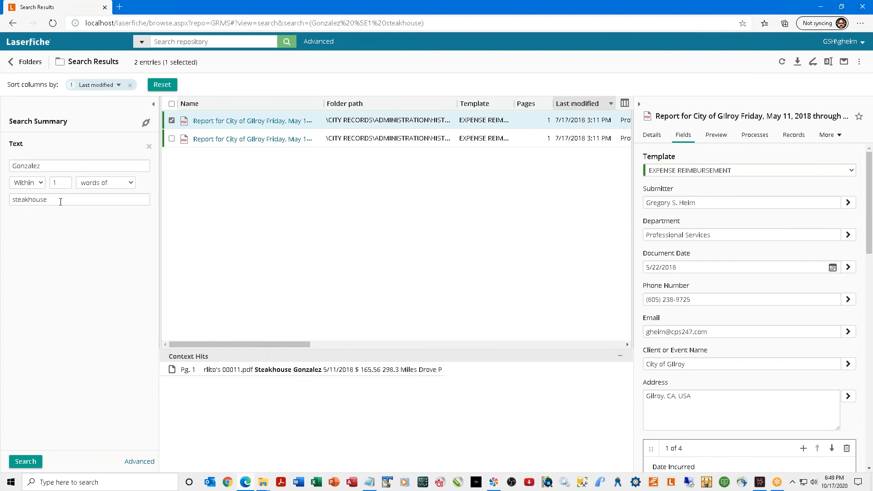
# Keep the proximity unit as words and open the operator list.
pyautogui.click(130, 182)
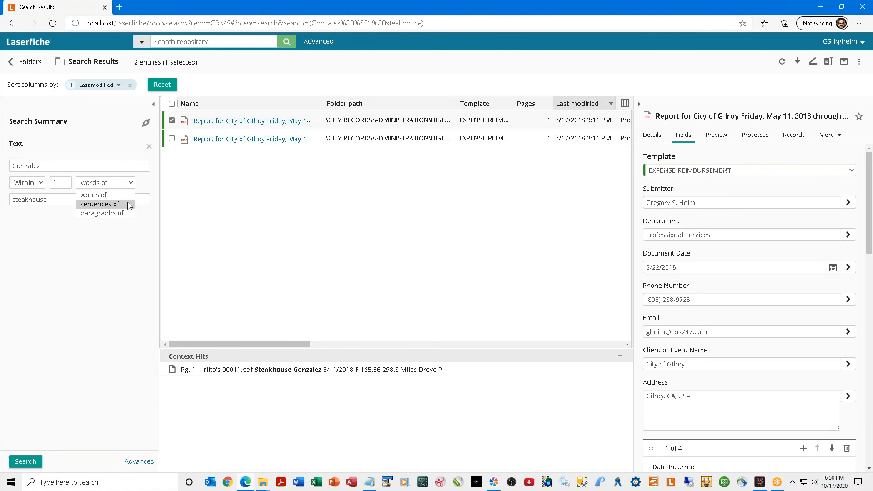
pyautogui.click(127, 235)
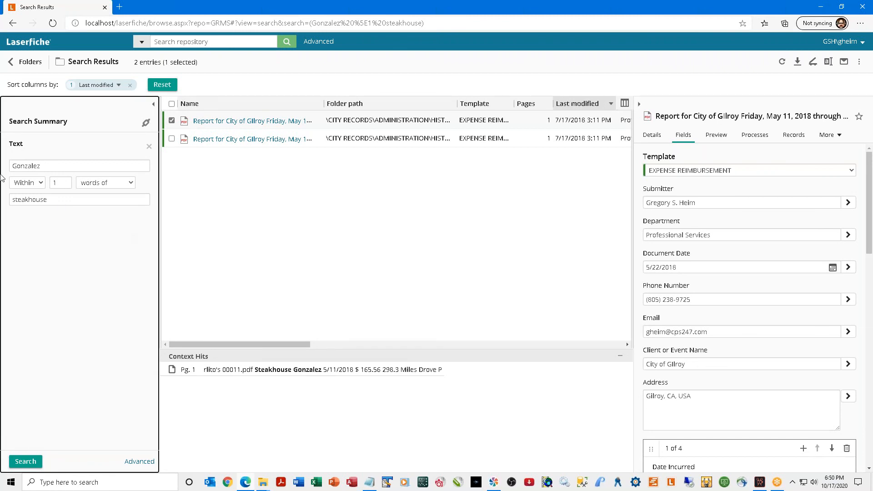
pyautogui.click(44, 183)
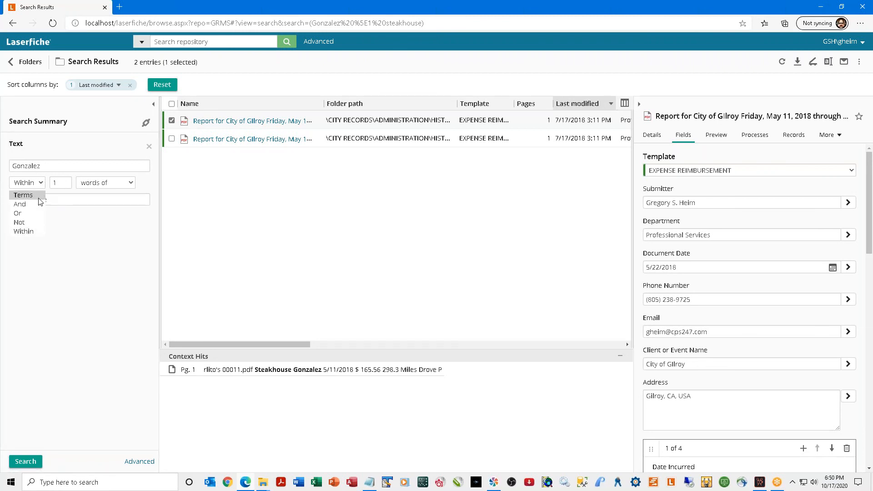
# Revert to a single-term search for paperless (86 entries) and open Advanced Search.
pyautogui.click(36, 196)
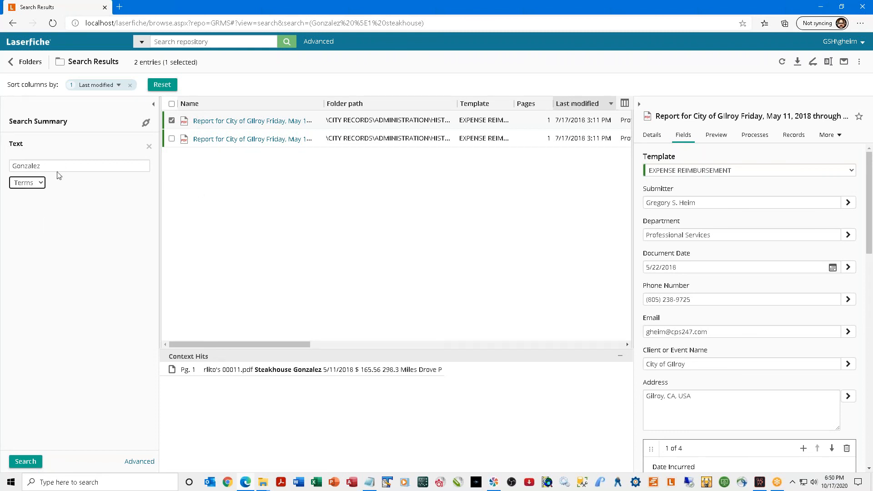
pyautogui.moveTo(54, 166); pyautogui.dragTo(13, 167)
pyautogui.write('paperless')
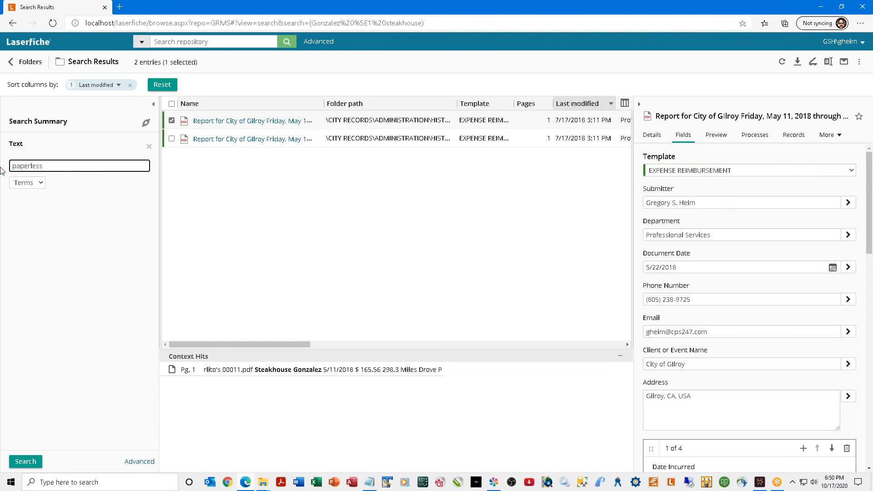
pyautogui.click(28, 461)
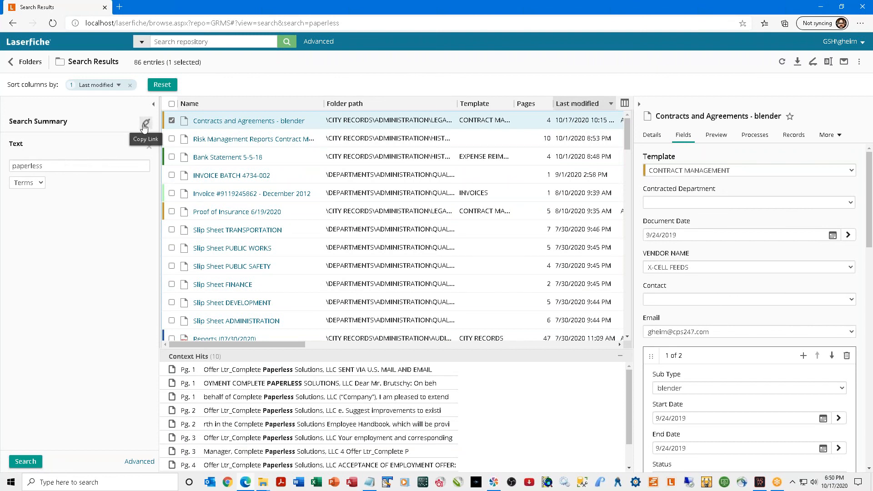
pyautogui.click(139, 462)
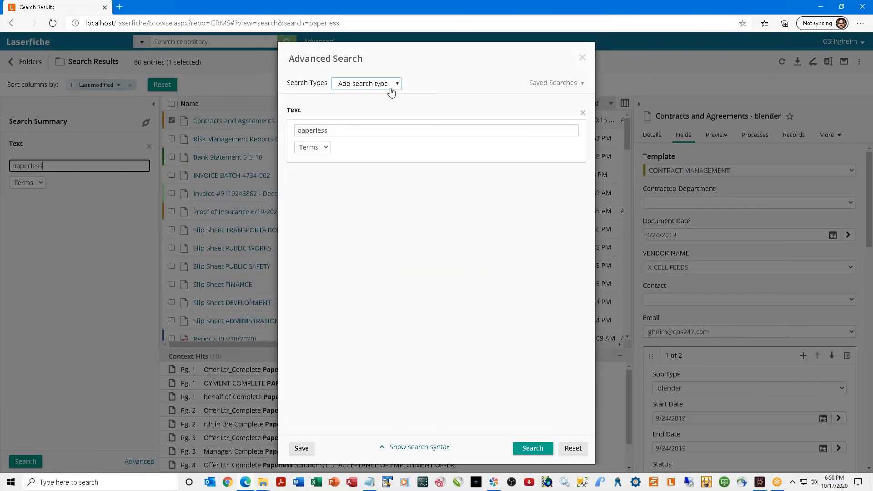
# Add a Within folder criterion pointing to CITY RECORDS\ADMINISTRATION.
pyautogui.click(393, 87)
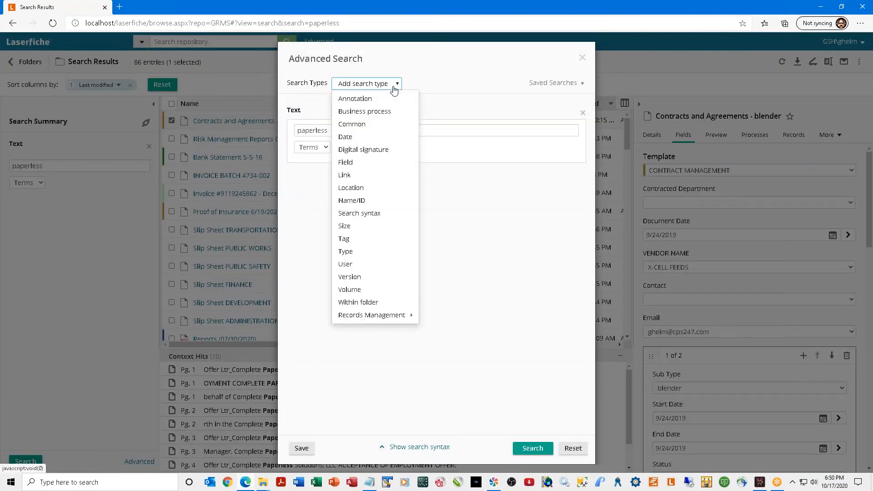
pyautogui.click(375, 303)
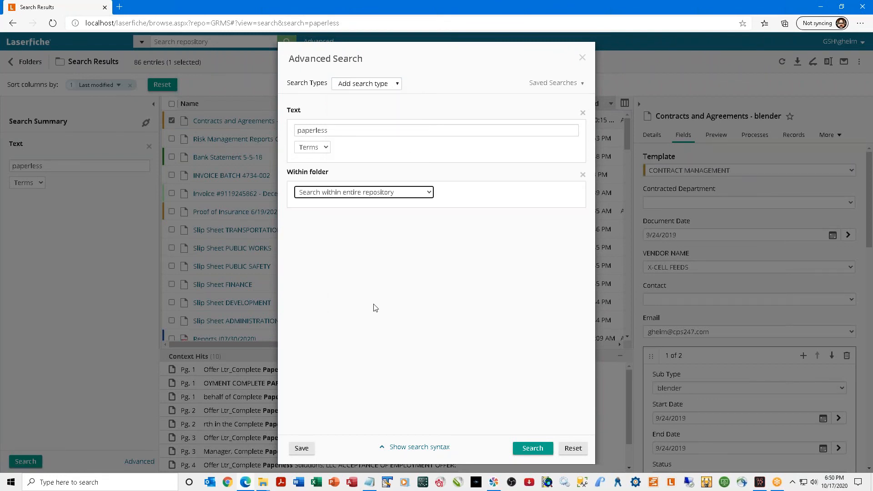
pyautogui.click(359, 198)
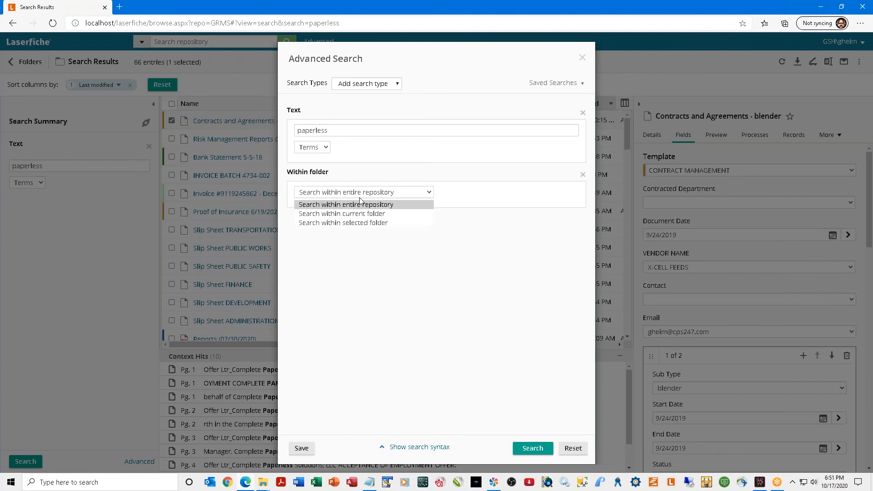
pyautogui.click(359, 224)
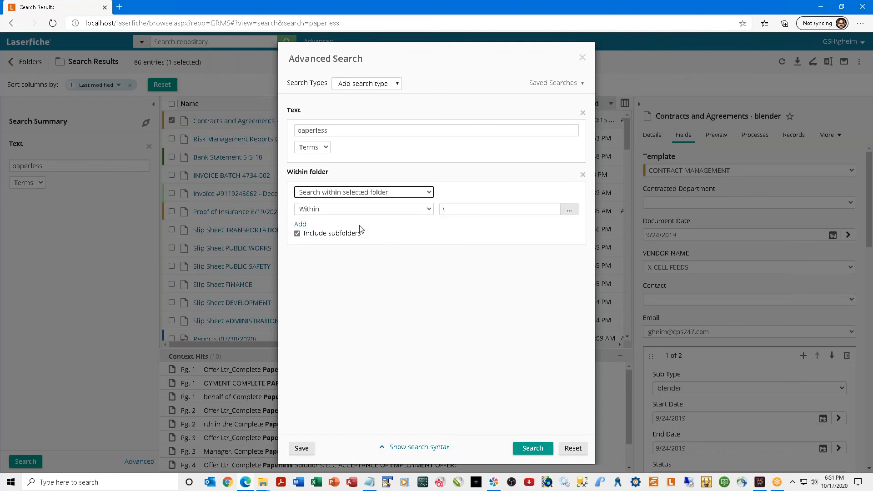
pyautogui.click(569, 210)
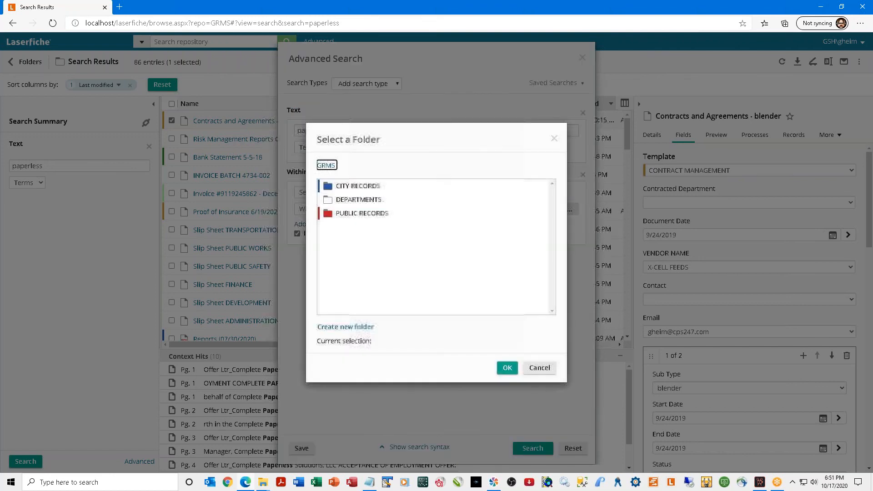
pyautogui.click(374, 186)
pyautogui.doubleClick(373, 187)
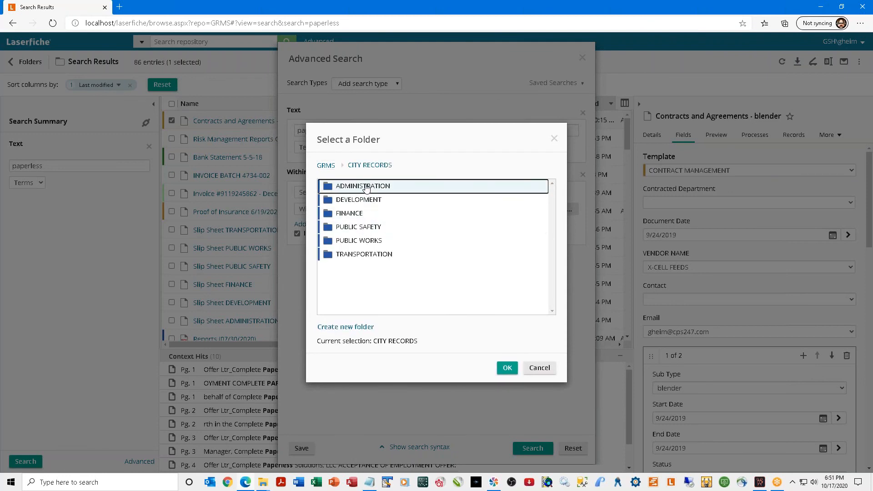
pyautogui.doubleClick(366, 187)
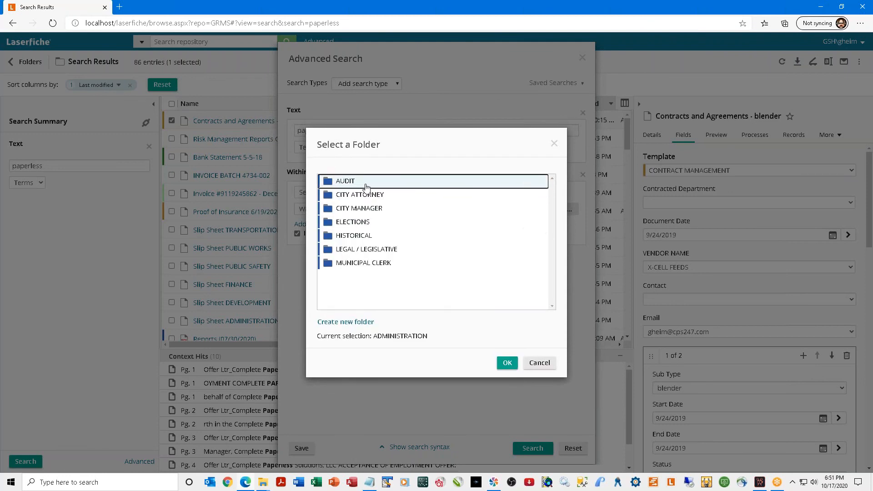
pyautogui.click(508, 368)
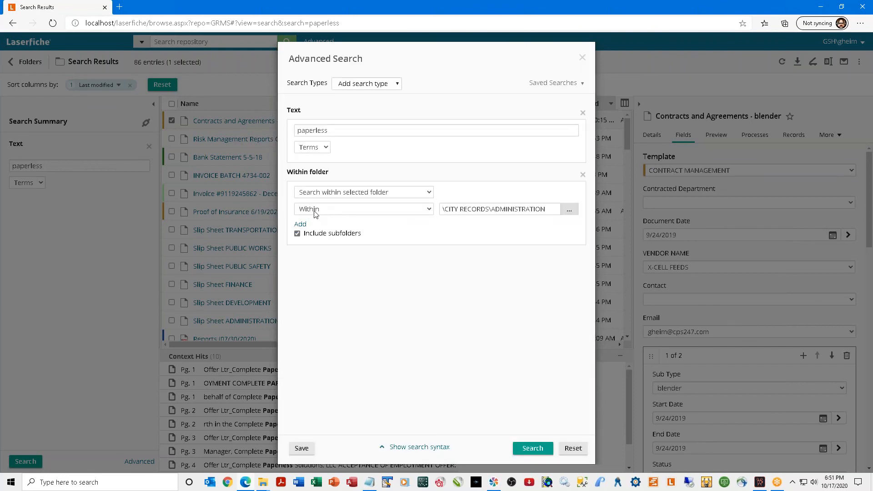
# Keep results within that folder and run the search, returning 58 entries.
pyautogui.click(392, 212)
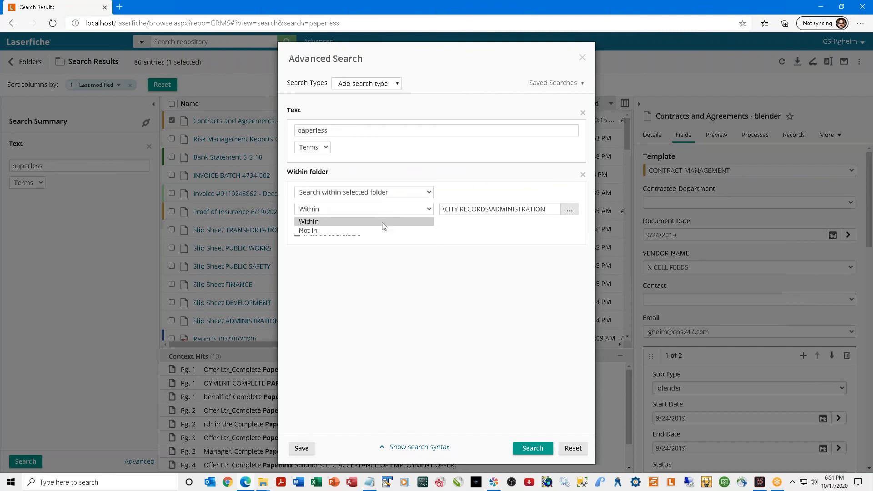
pyautogui.click(381, 222)
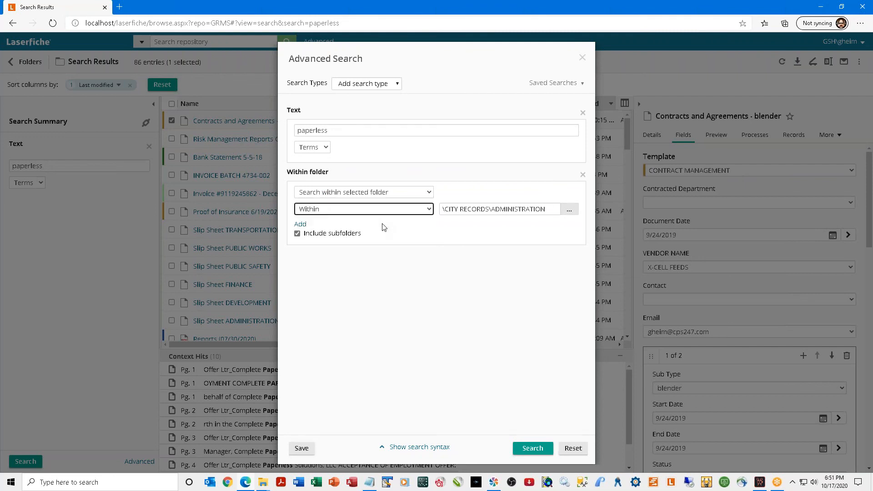
pyautogui.click(530, 447)
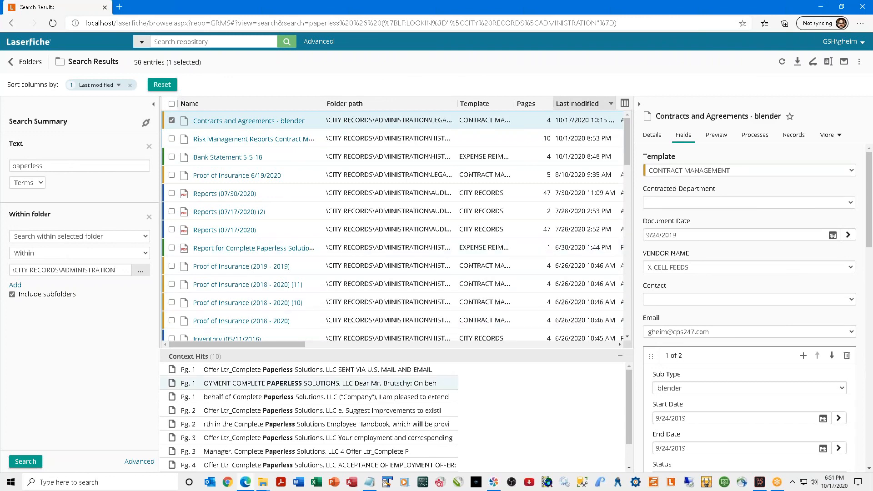
# Add a Field criterion for Record Series to the advanced search, leaving its value blank.
pyautogui.click(140, 461)
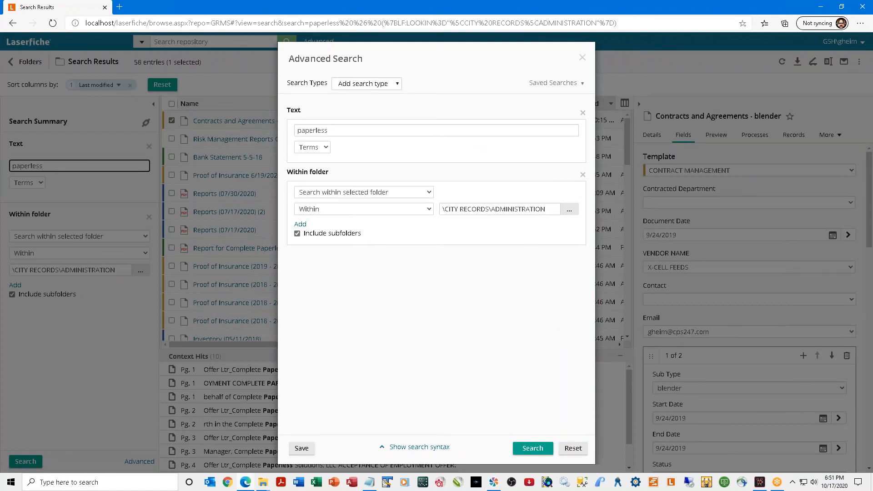
pyautogui.click(399, 85)
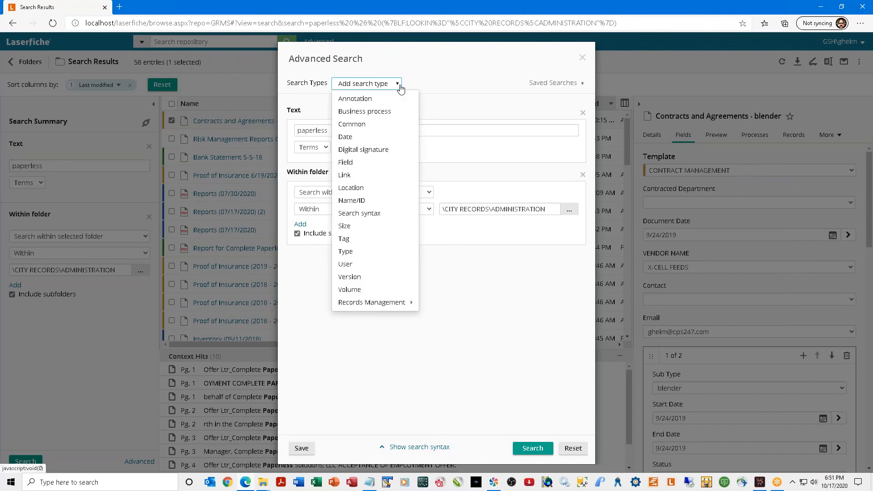
pyautogui.click(345, 162)
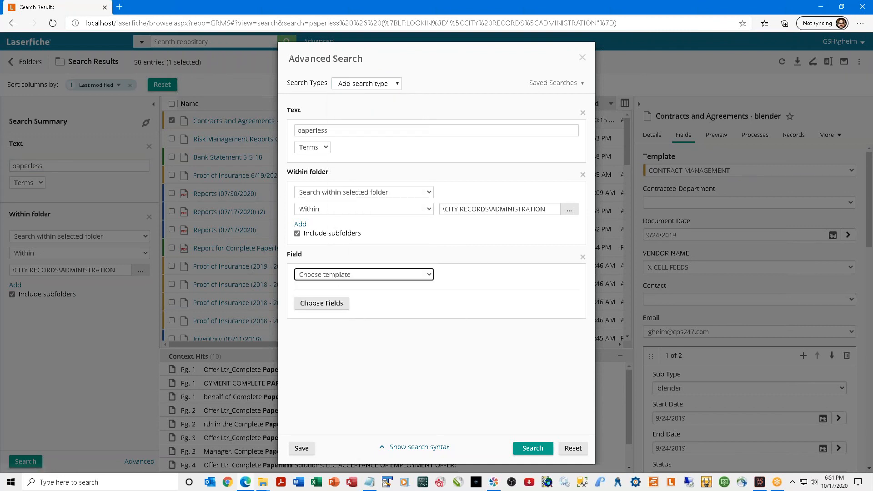
pyautogui.click(366, 274)
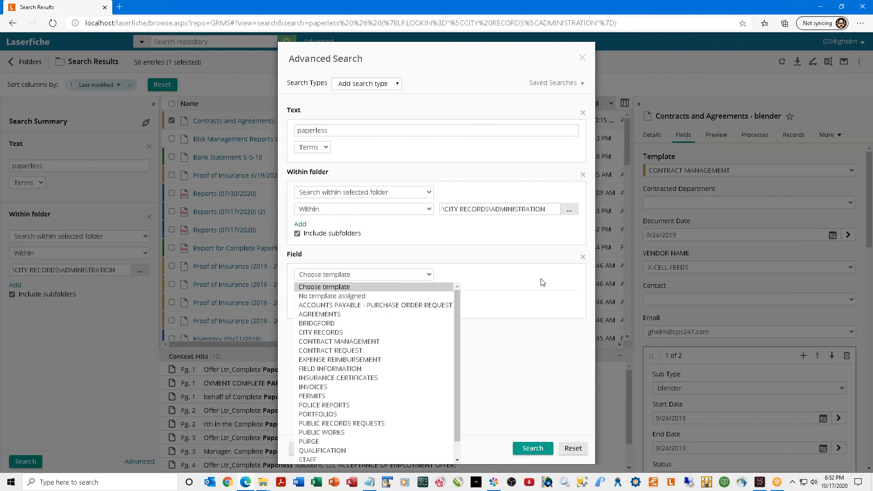
pyautogui.click(539, 317)
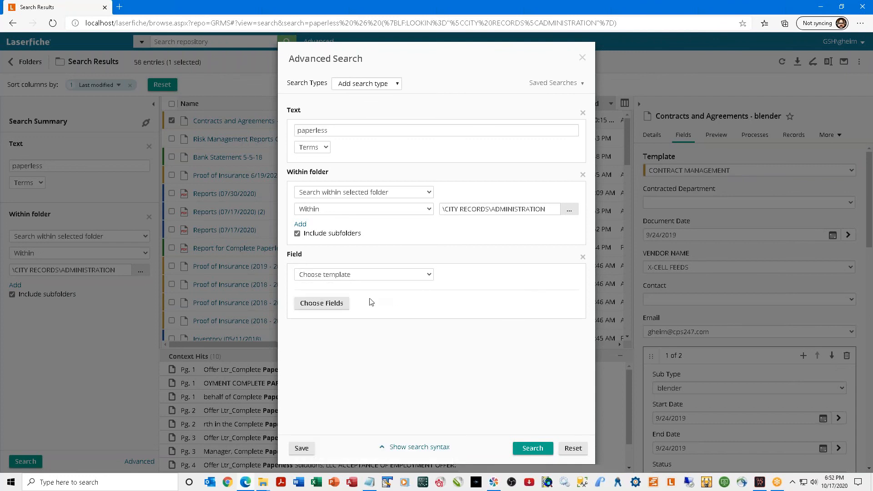
pyautogui.click(342, 305)
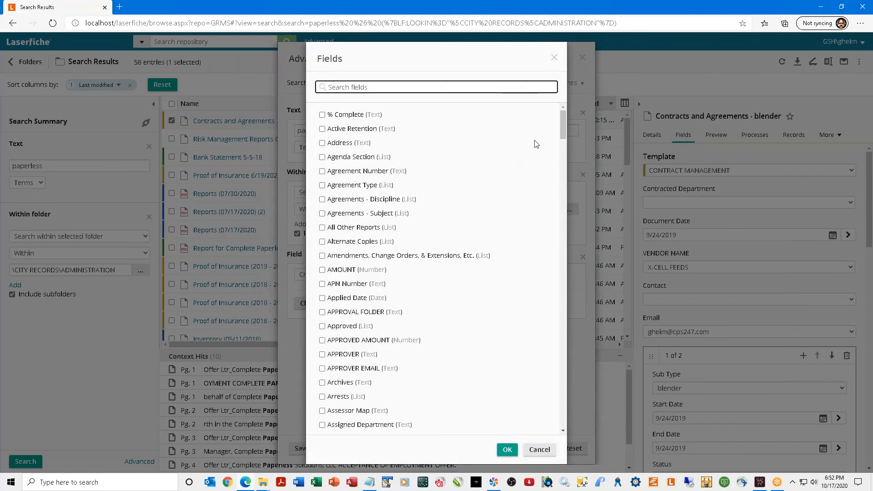
pyautogui.moveTo(565, 124); pyautogui.dragTo(538, 323)
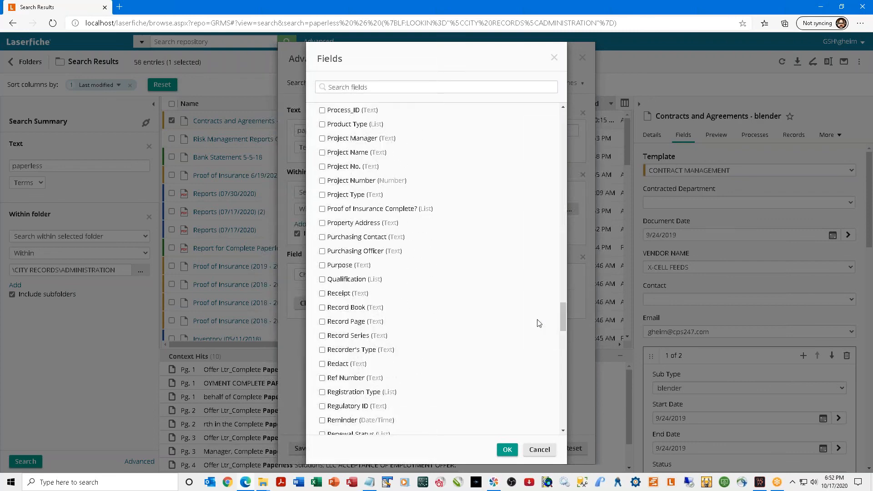
pyautogui.click(322, 336)
pyautogui.click(506, 450)
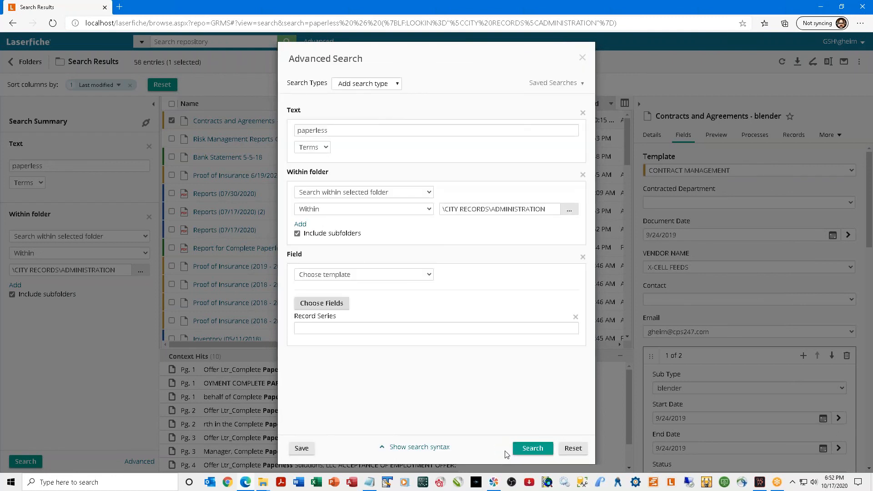
# Filter by Record Series 'Contracts and agreements', correcting the value, for 3 entries.
pyautogui.click(312, 328)
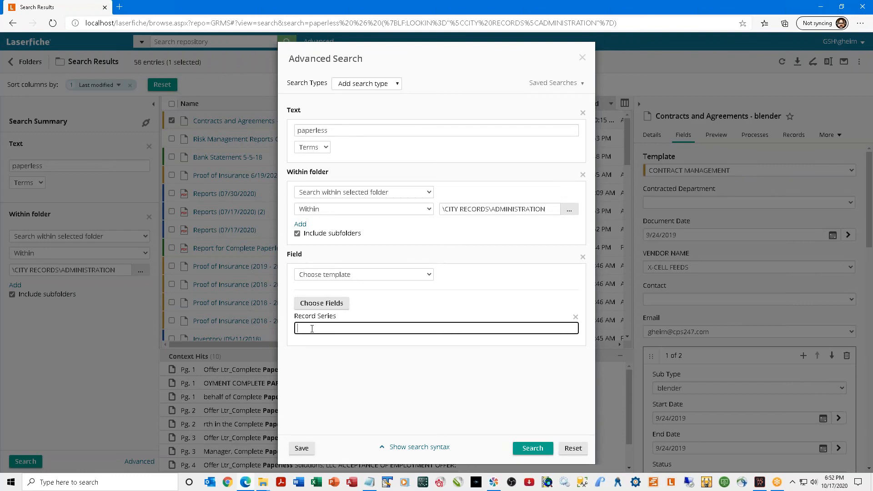
pyautogui.write('Contracts and agreement')
pyautogui.click(532, 452)
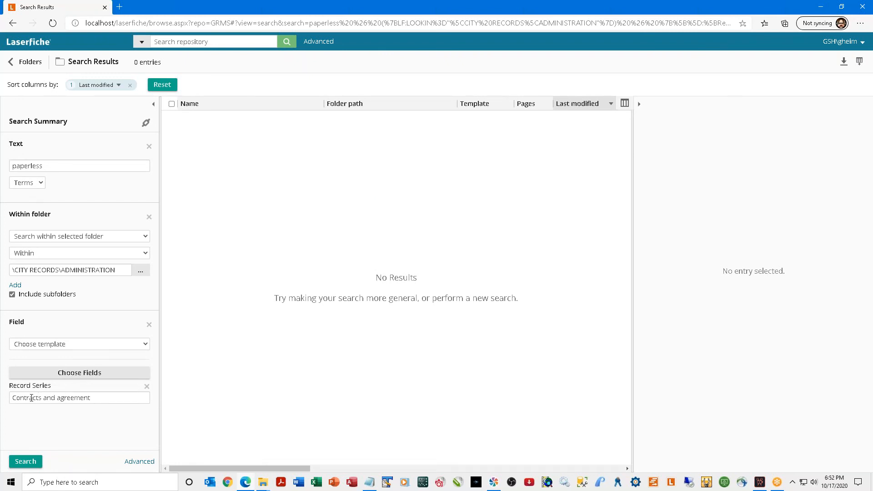
pyautogui.click(110, 397)
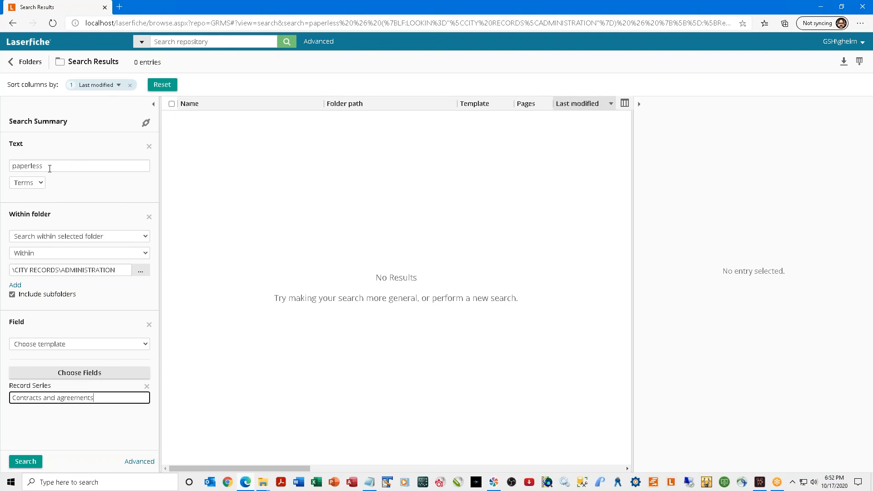
pyautogui.moveTo(50, 166); pyautogui.dragTo(4, 166)
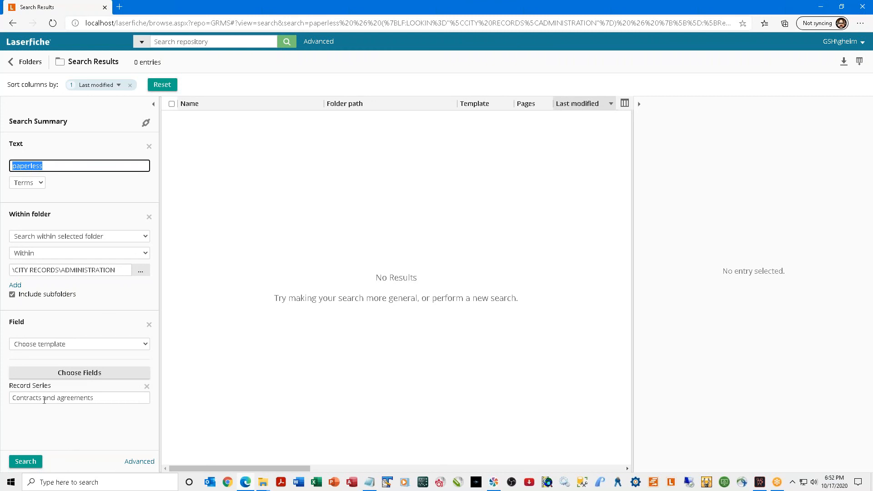
pyautogui.click(18, 463)
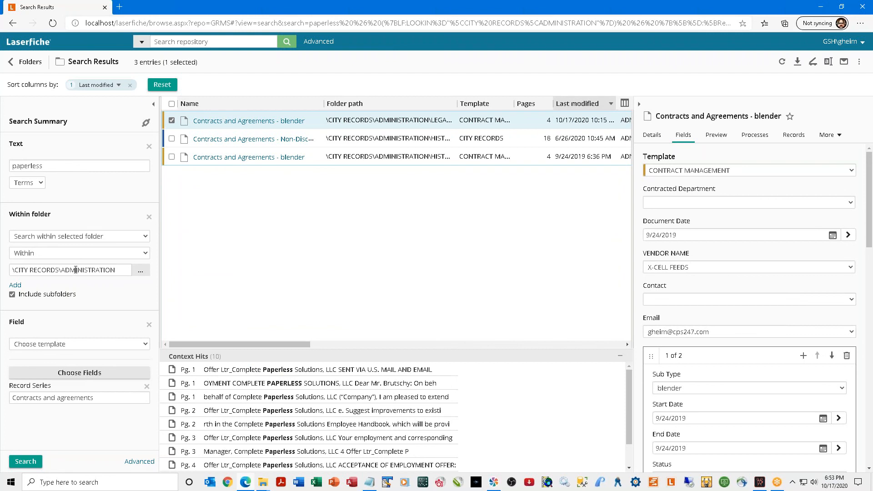
# Inspect the folder path in the summary and reopen Advanced Search.
pyautogui.moveTo(76, 270); pyautogui.dragTo(128, 269)
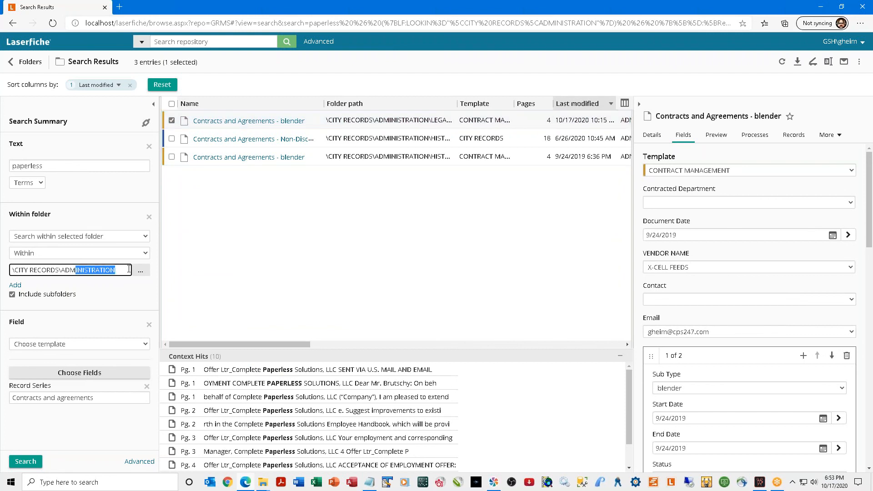
pyautogui.click(118, 420)
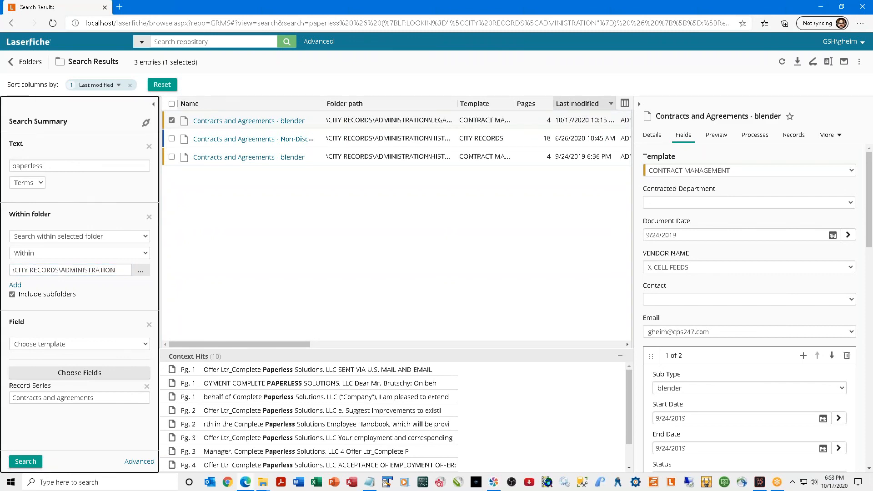
pyautogui.click(139, 462)
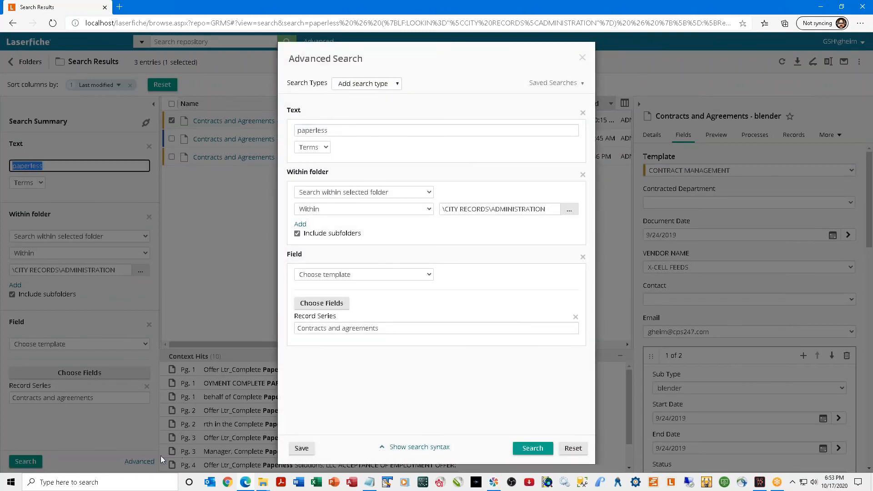
# Save the criteria as a new search 'My Contracts Search', applied only to myself.
pyautogui.click(301, 448)
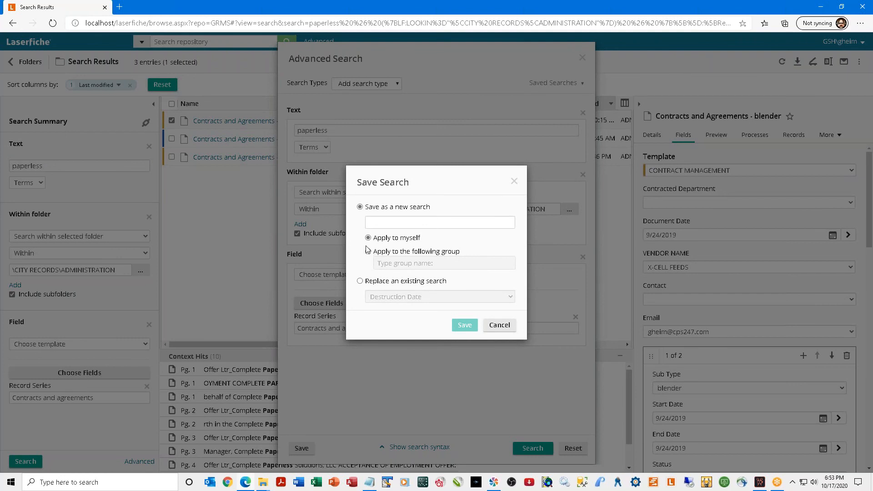
pyautogui.click(380, 224)
pyautogui.write('My Con')
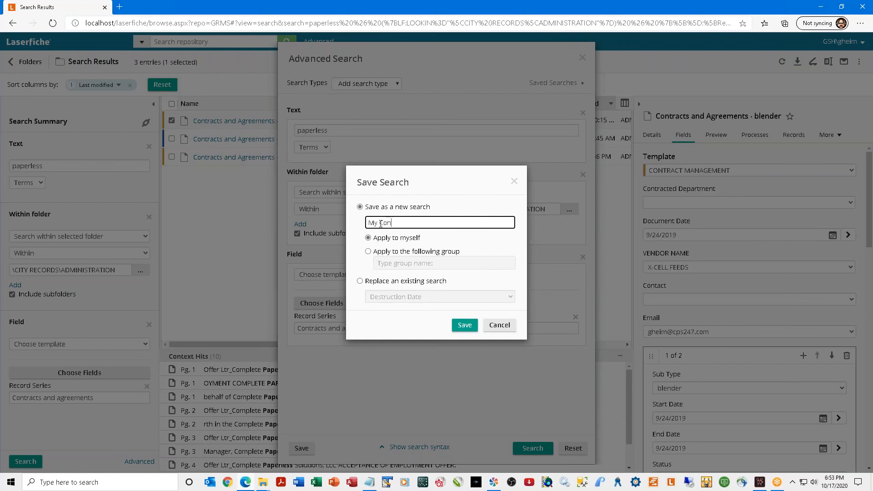
pyautogui.write('tracts Search')
pyautogui.click(368, 247)
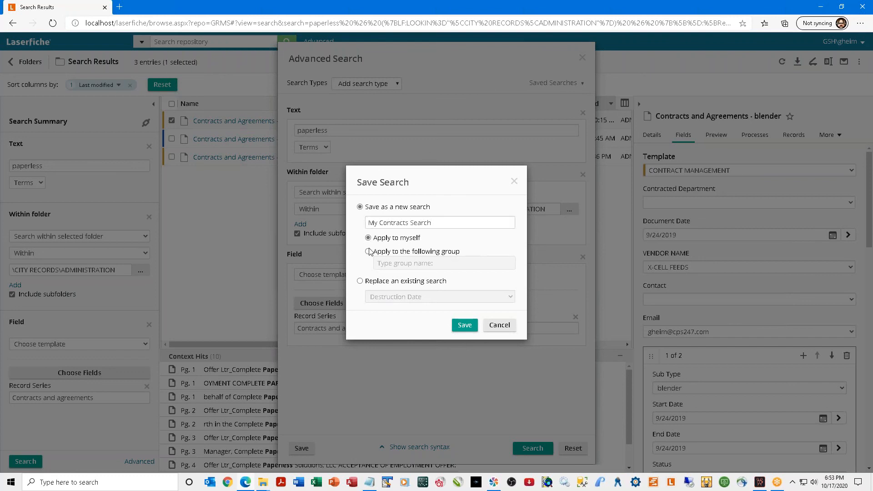
pyautogui.click(369, 251)
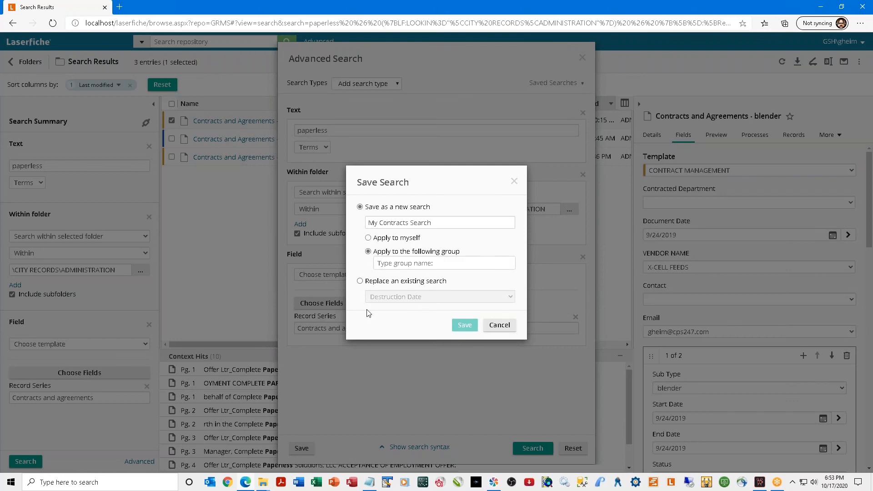
pyautogui.click(360, 281)
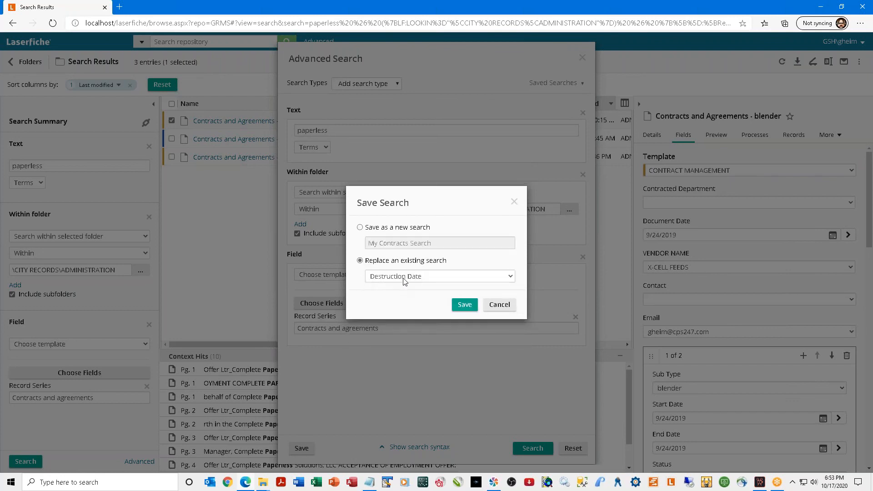
pyautogui.click(404, 279)
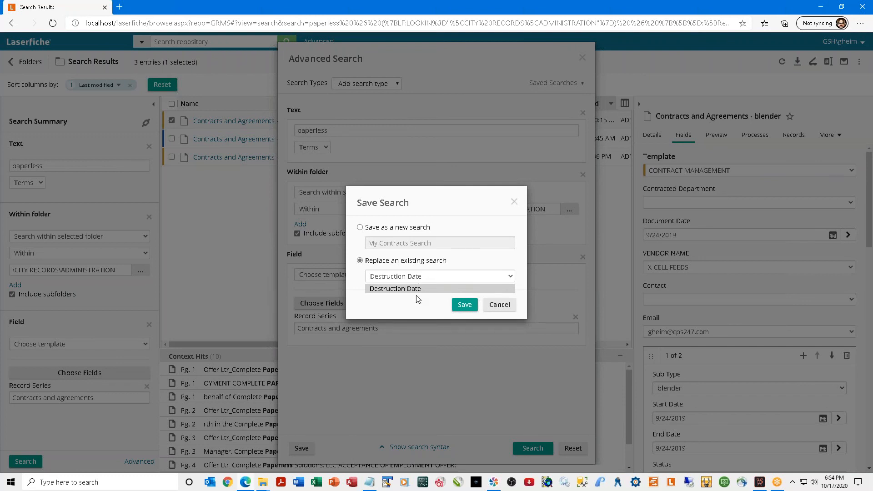
pyautogui.click(360, 228)
pyautogui.click(369, 238)
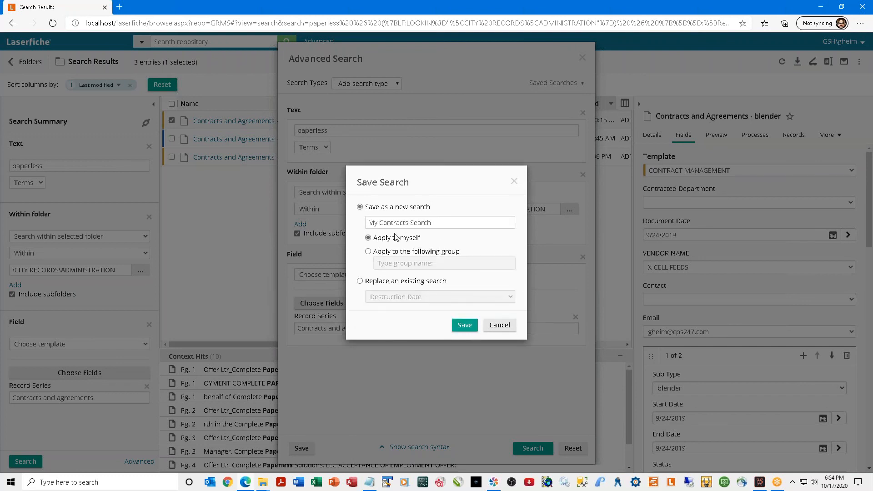
pyautogui.click(469, 326)
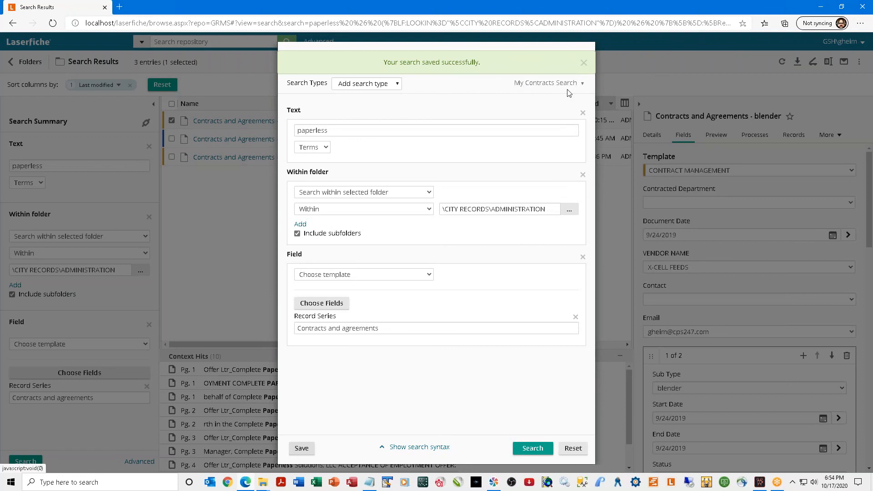
# Load the Destruction Date saved search, then reload My Contracts Search and run it.
pyautogui.click(582, 85)
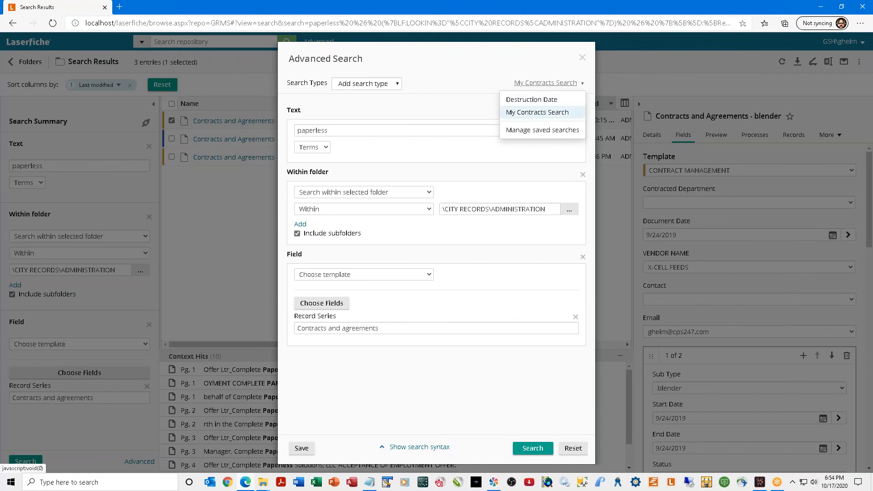
pyautogui.click(534, 100)
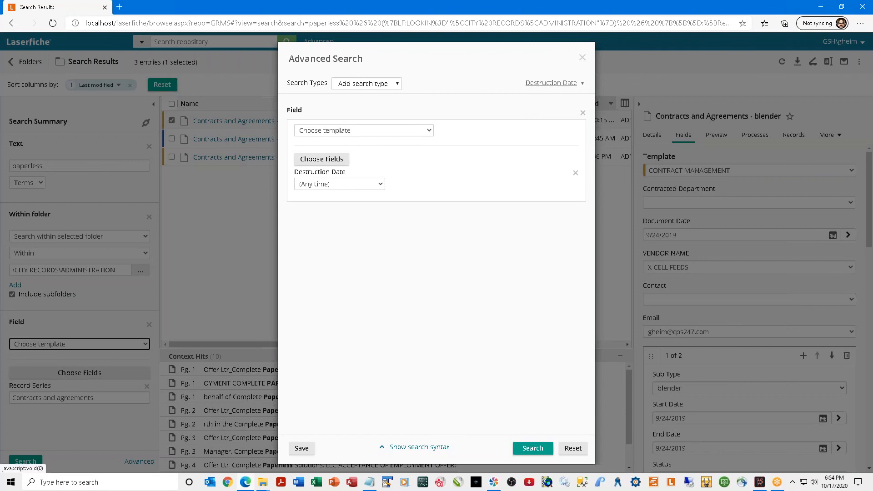
pyautogui.click(579, 84)
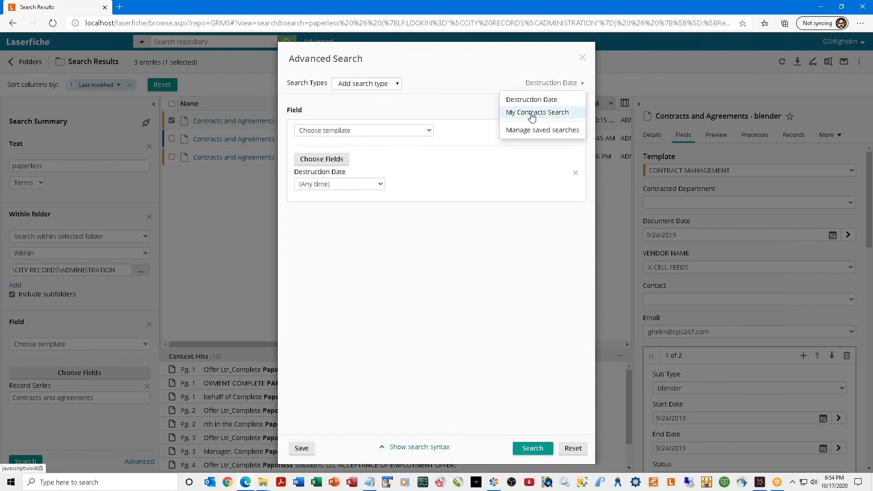
pyautogui.click(538, 111)
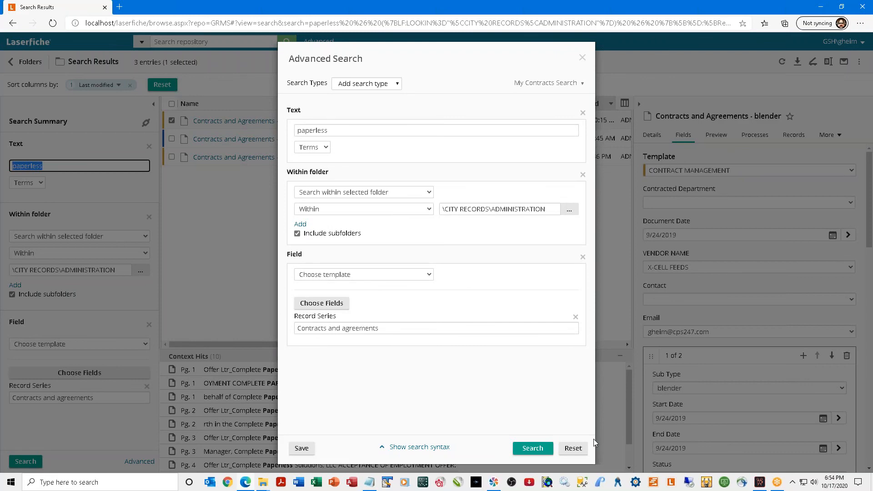
pyautogui.click(542, 450)
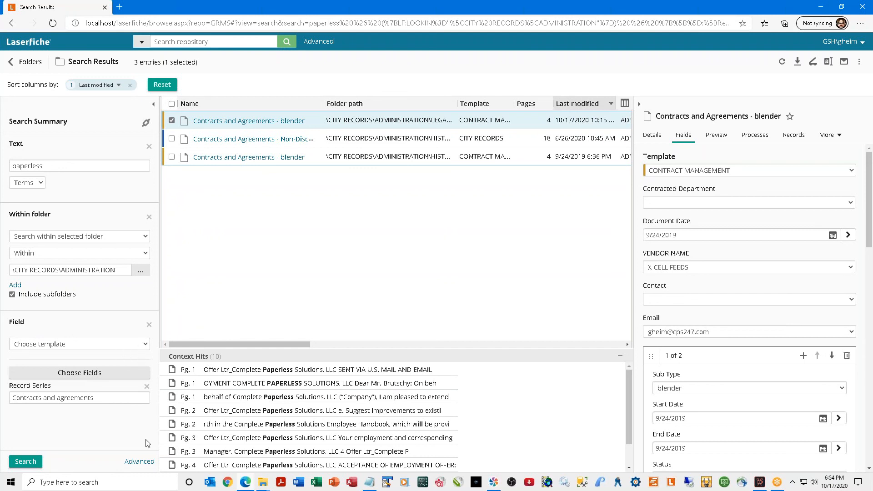
# Drop the Field and Within folder criteria and replace the text term paperless with gonzalez.
pyautogui.click(149, 325)
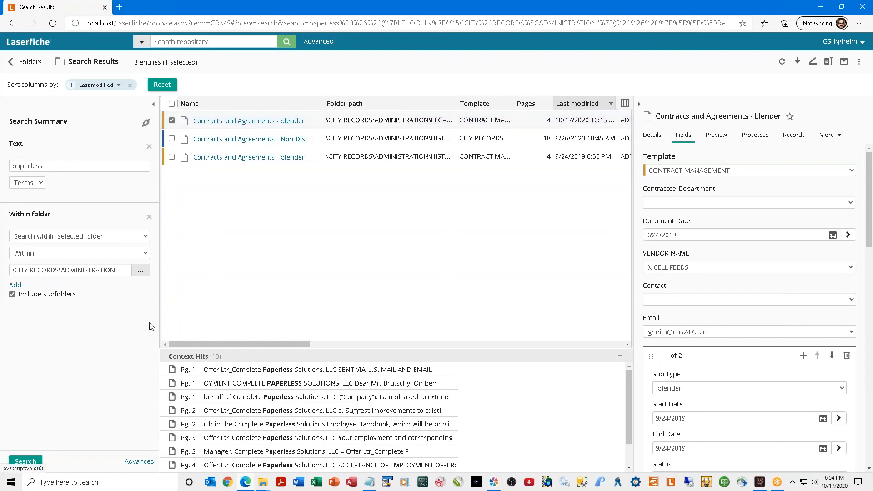
pyautogui.click(149, 219)
pyautogui.moveTo(73, 166); pyautogui.dragTo(1, 181)
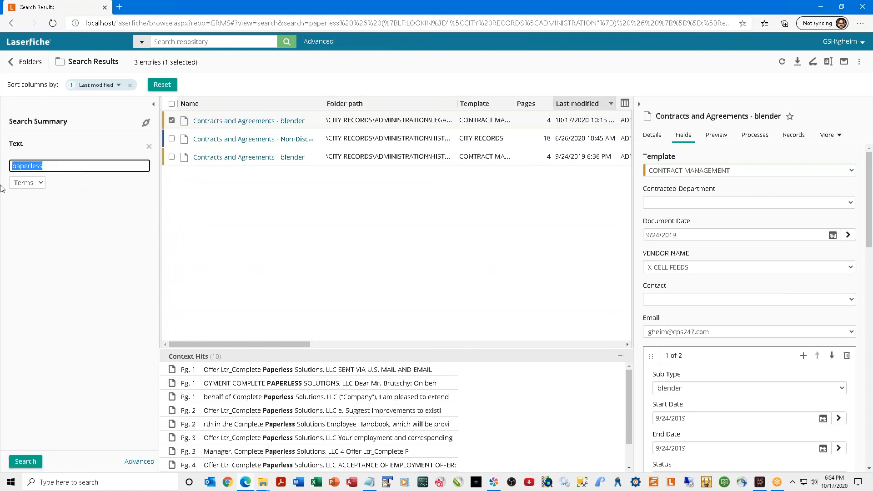
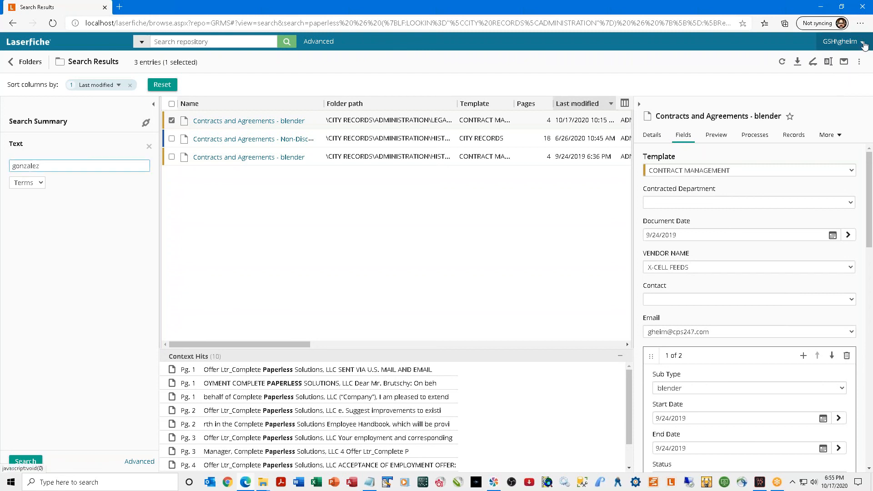
# Open the user Options page, then close it without changing anything.
pyautogui.click(862, 42)
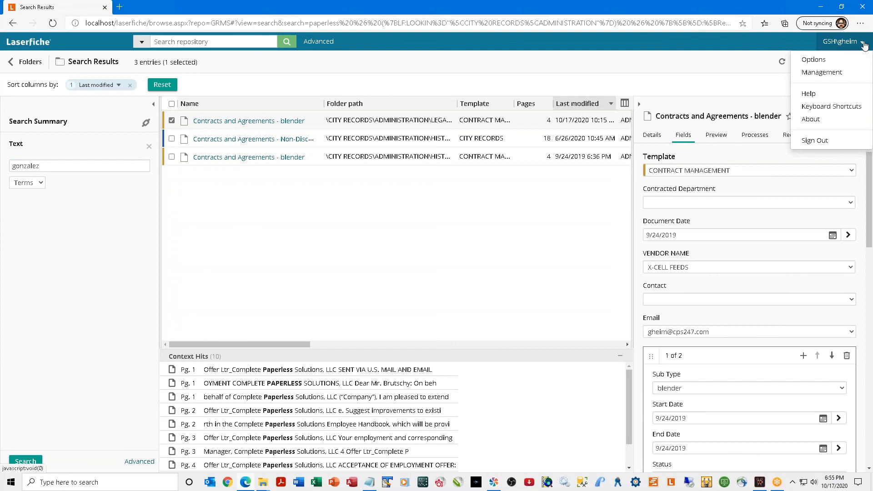
pyautogui.click(813, 60)
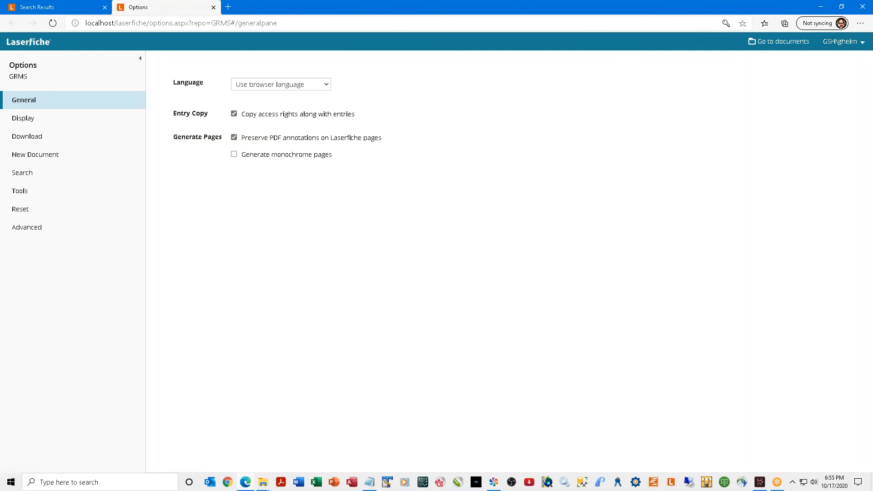
pyautogui.click(866, 42)
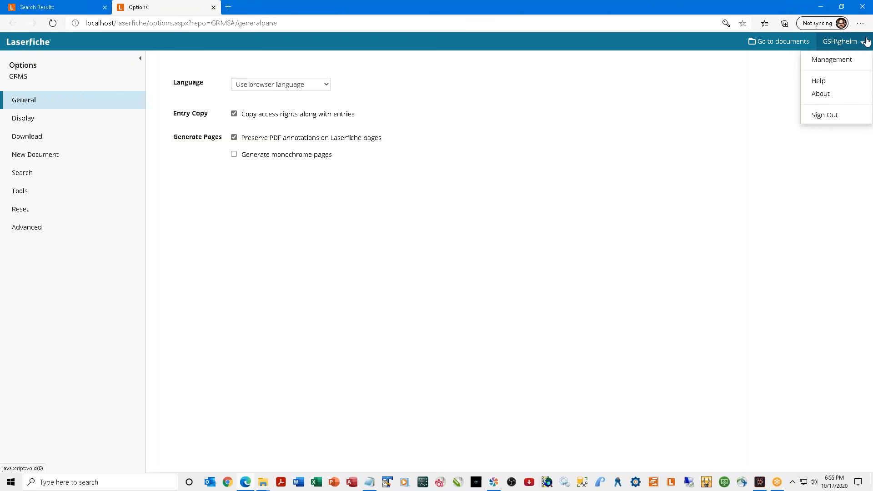
pyautogui.click(707, 141)
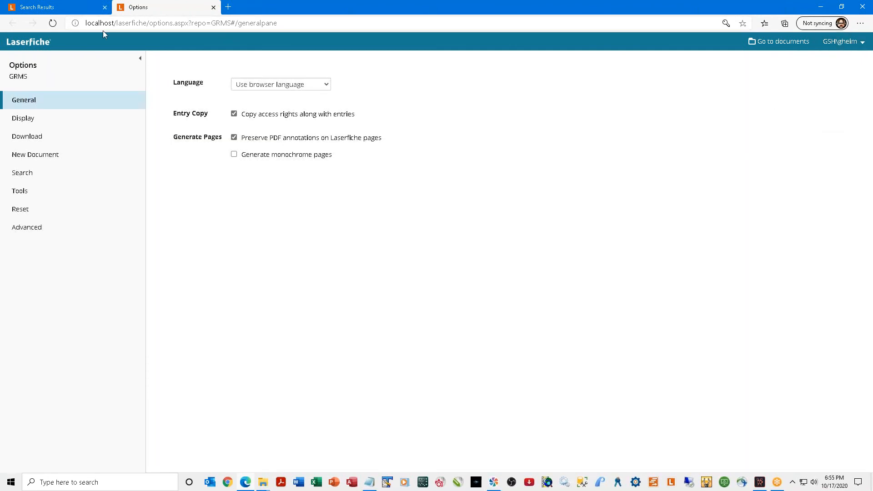
pyautogui.click(213, 8)
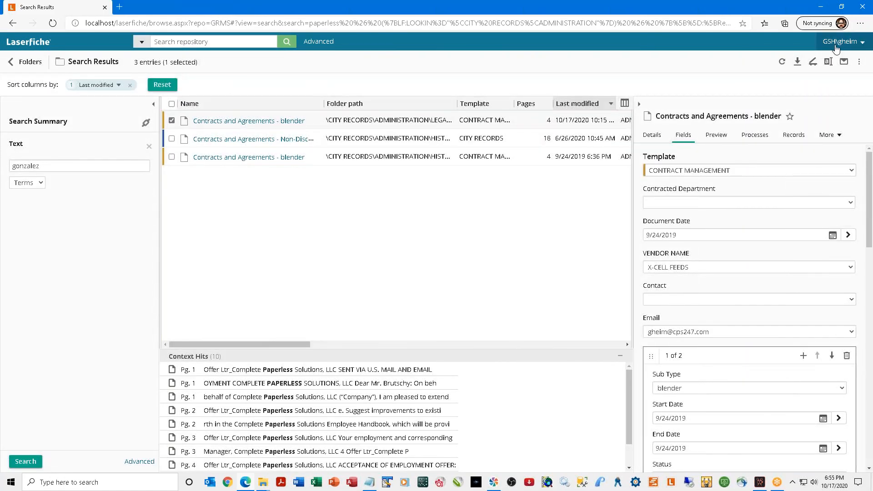
# Enable fuzzy search at 25 percent of word in Search options, save, and close Options.
pyautogui.click(863, 44)
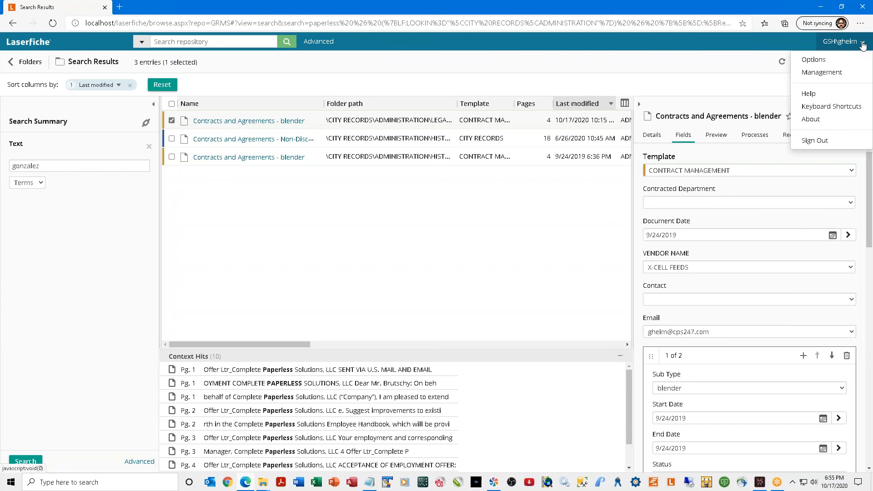
pyautogui.click(812, 60)
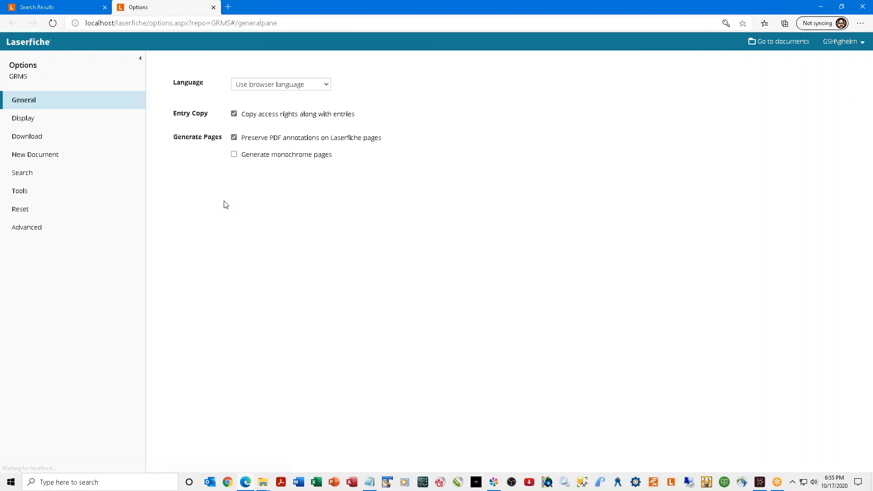
pyautogui.click(19, 177)
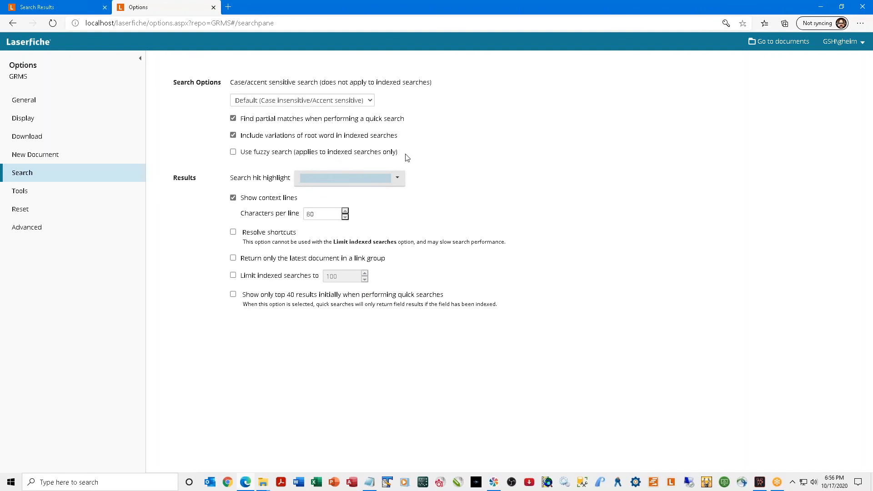
pyautogui.click(233, 154)
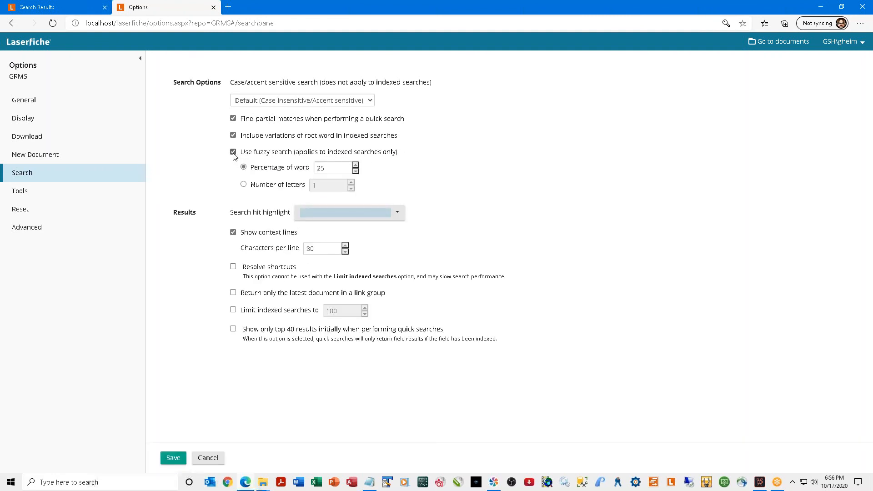
pyautogui.click(172, 457)
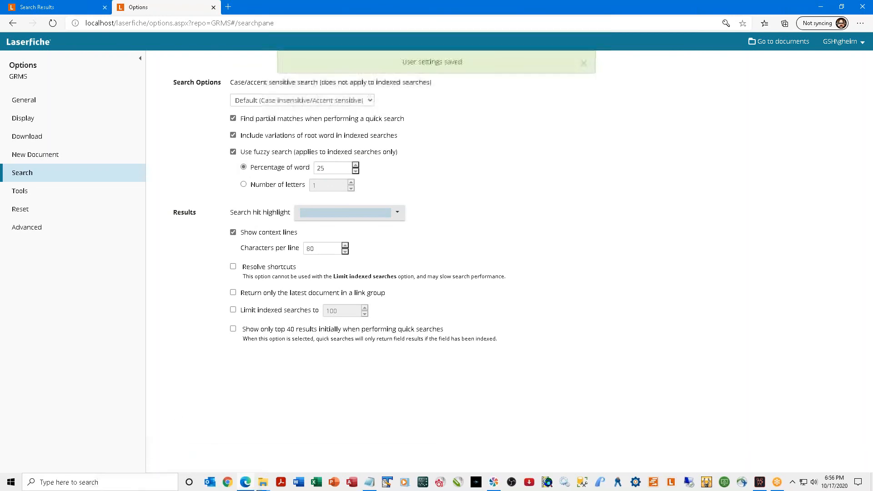
pyautogui.click(213, 8)
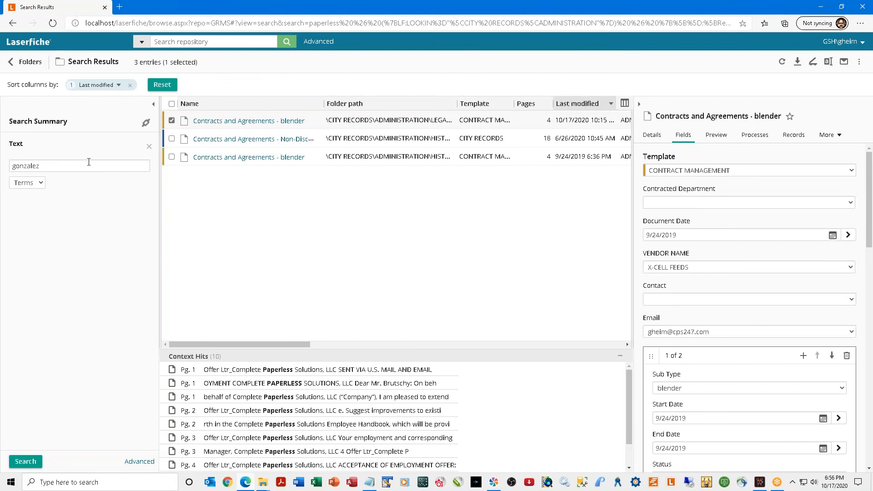
# Search for gonzalez and preview the Agenda Reports and Certificates of Election results.
pyautogui.click(27, 461)
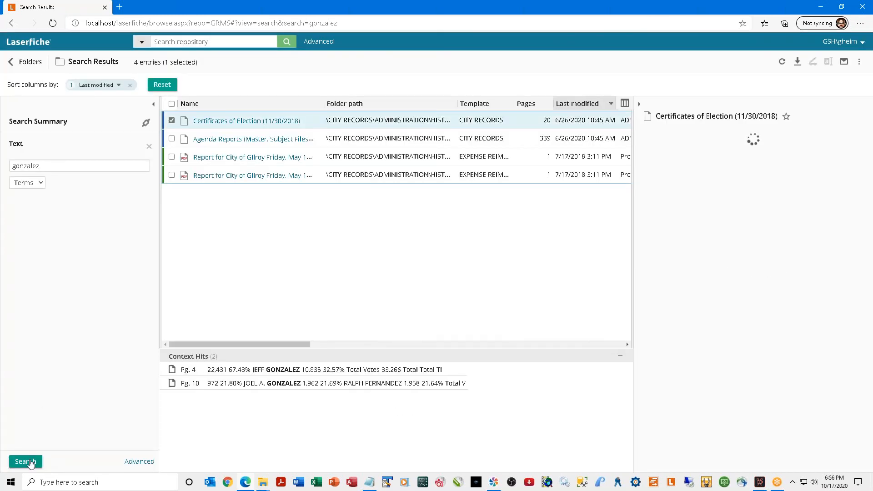
pyautogui.click(172, 121)
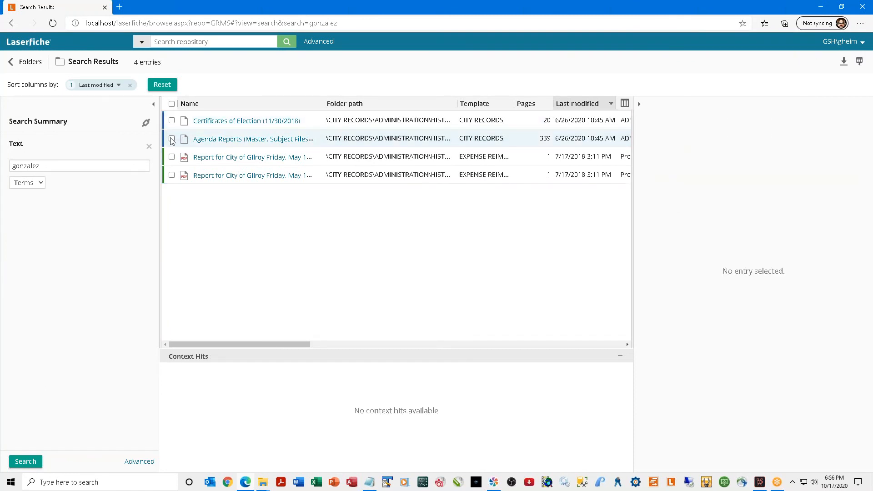
pyautogui.click(171, 139)
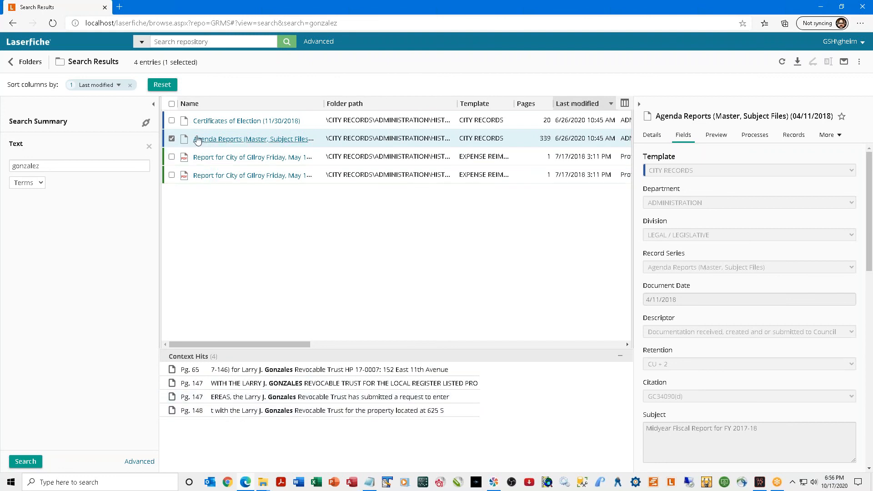
pyautogui.click(172, 121)
pyautogui.click(172, 138)
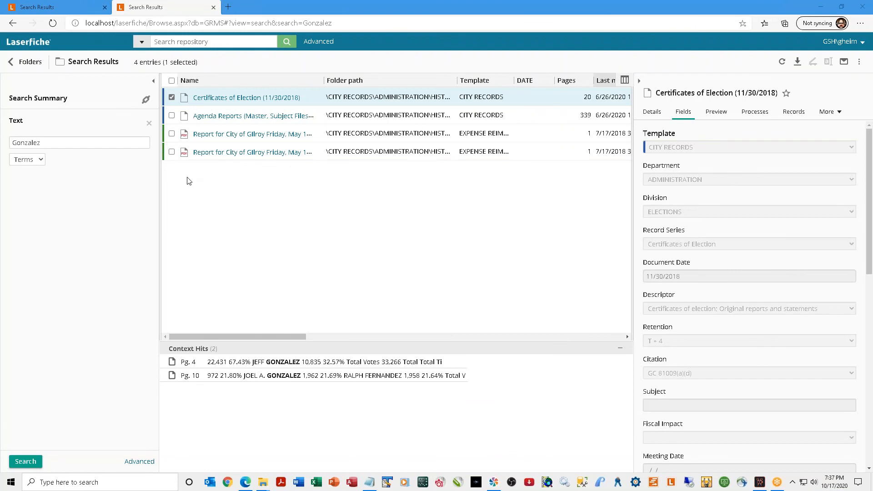
# In Advanced Search, remove the Gonzalez text criterion, try a Date criterion, and remove it too.
pyautogui.click(318, 41)
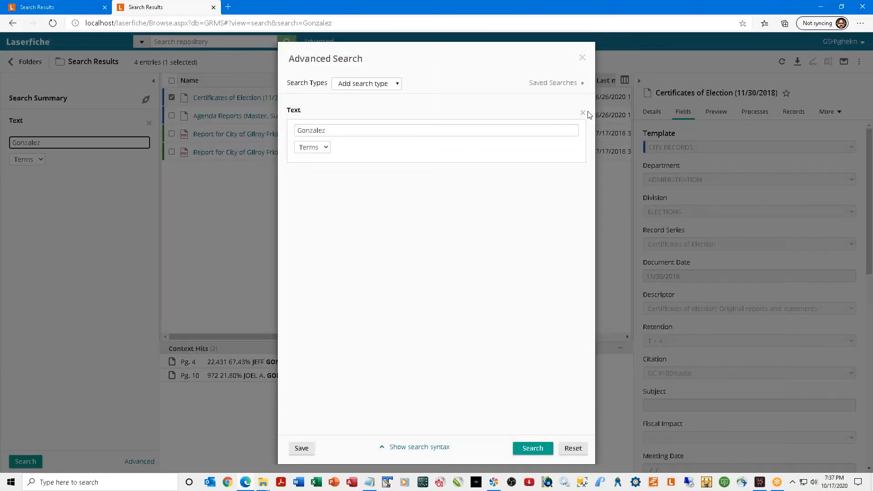
pyautogui.click(583, 112)
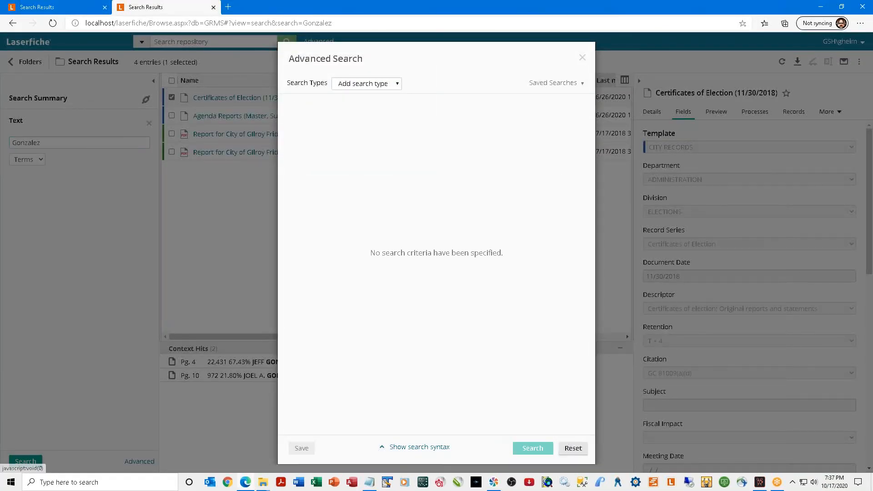
pyautogui.click(394, 84)
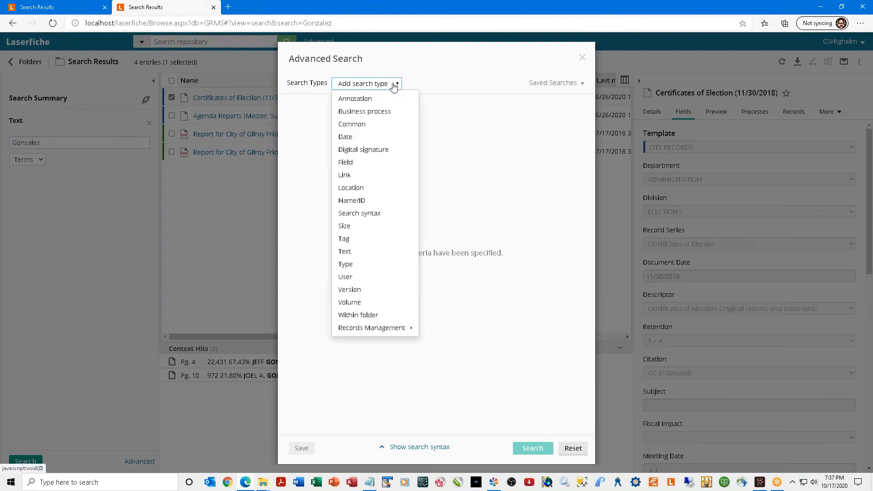
pyautogui.click(355, 138)
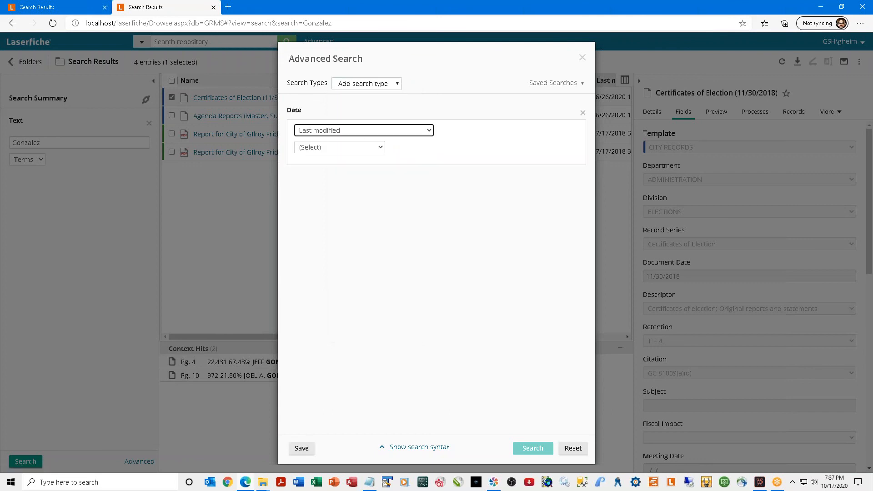
pyautogui.click(359, 132)
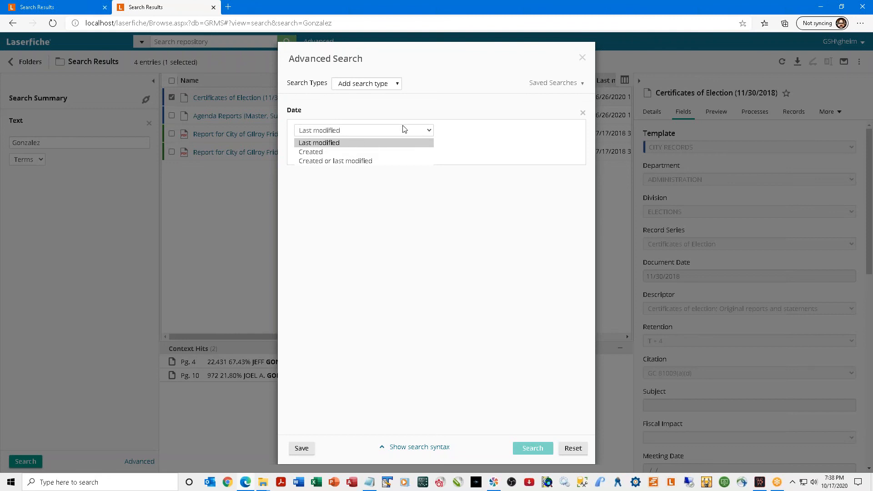
pyautogui.click(583, 116)
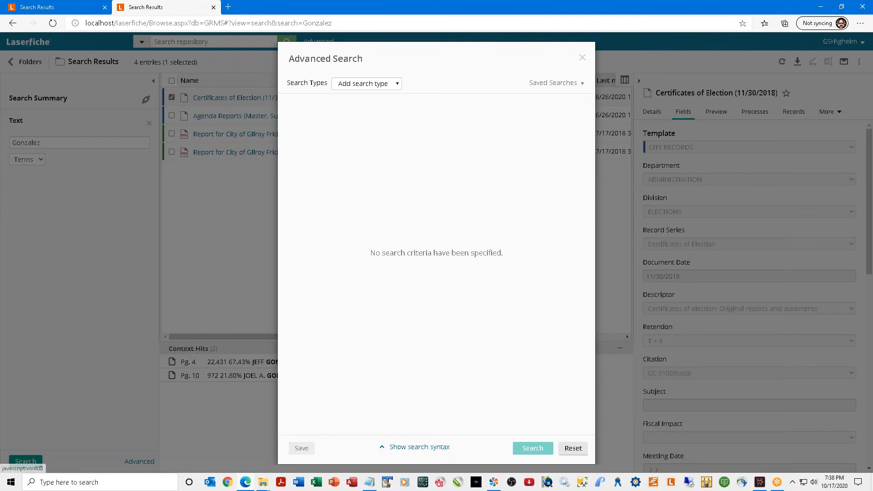
pyautogui.click(399, 84)
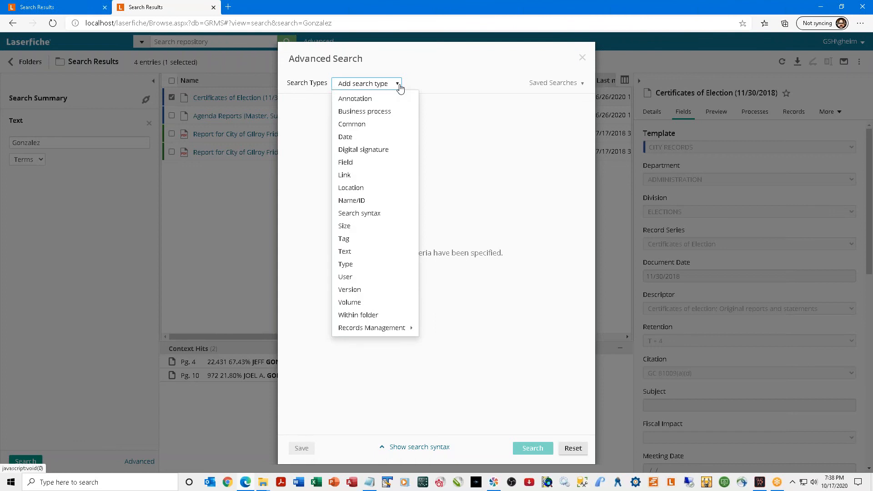
# Add a Field criterion on the DATE field, left at Any time.
pyautogui.click(355, 163)
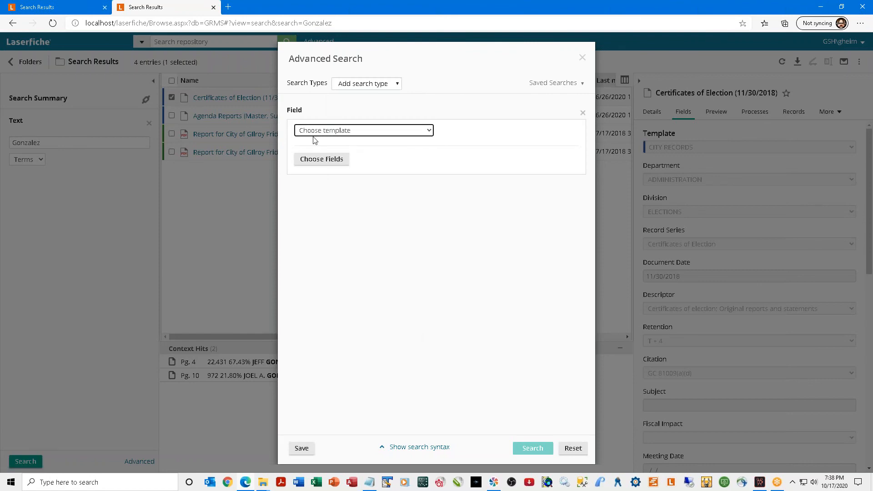
pyautogui.click(312, 164)
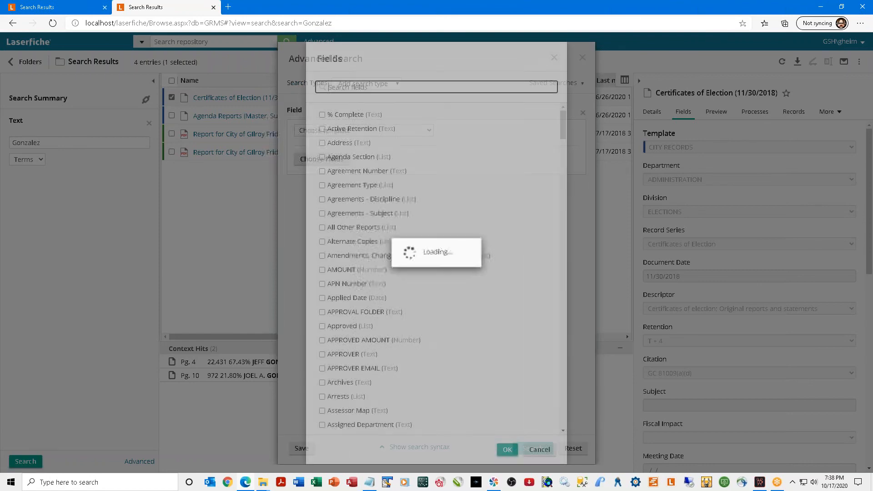
pyautogui.scroll(-9, 405, 259)
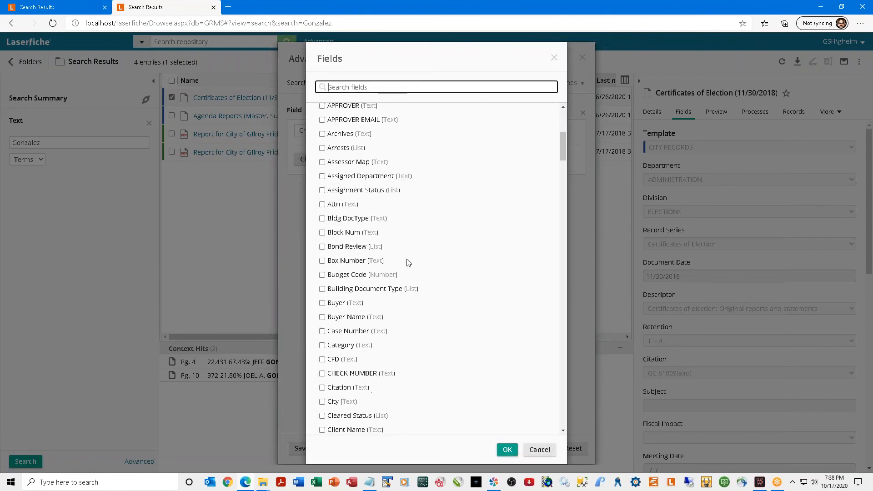
pyautogui.scroll(-3, 405, 265)
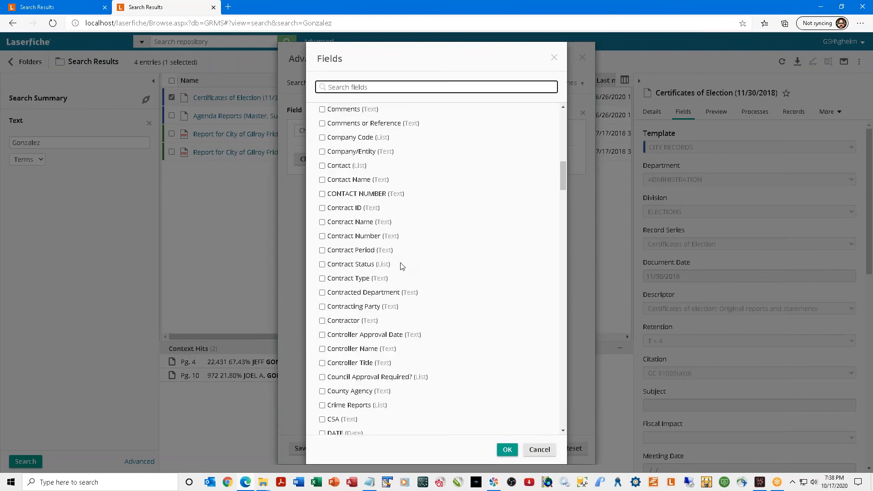
pyautogui.scroll(-1, 401, 266)
pyautogui.scroll(-4, 398, 267)
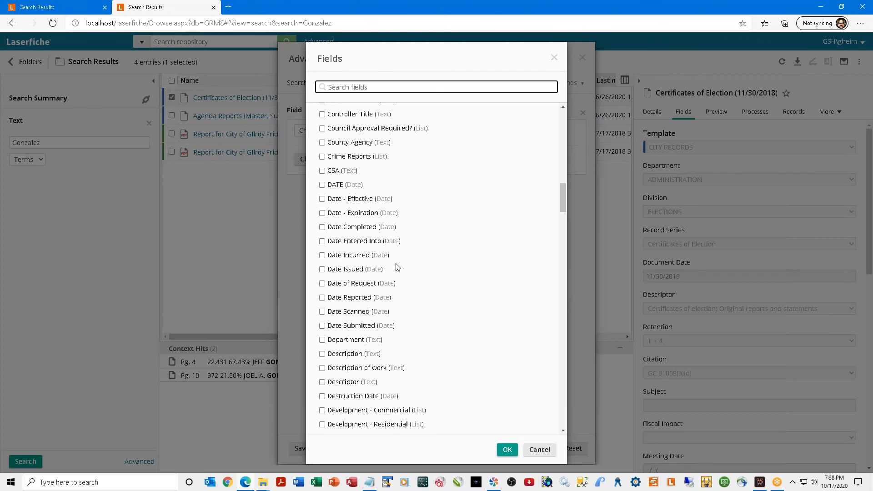
pyautogui.scroll(-1, 397, 266)
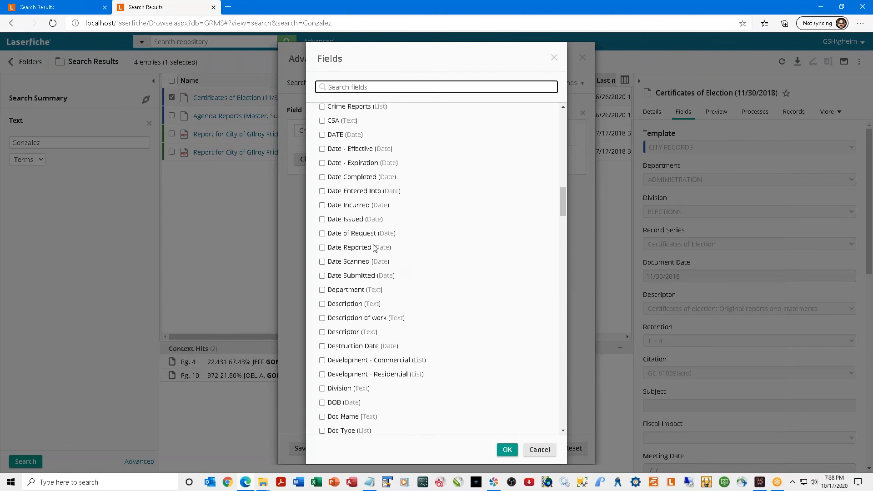
pyautogui.click(322, 135)
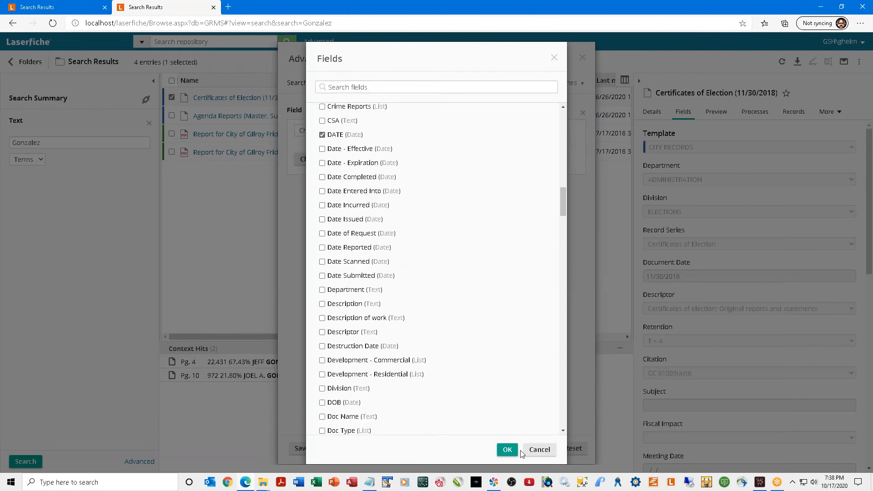
pyautogui.click(507, 450)
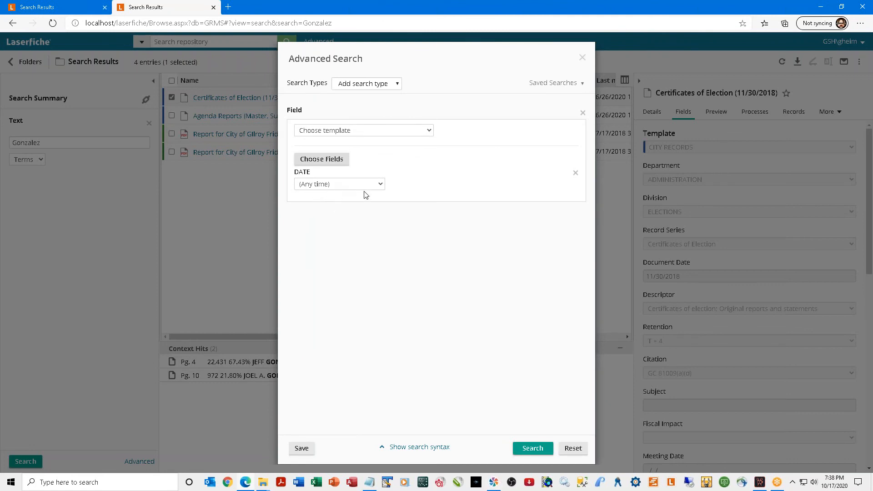
# Run the DATE search (160 entries) and sort by DATE ascending, then by Name.
pyautogui.click(533, 448)
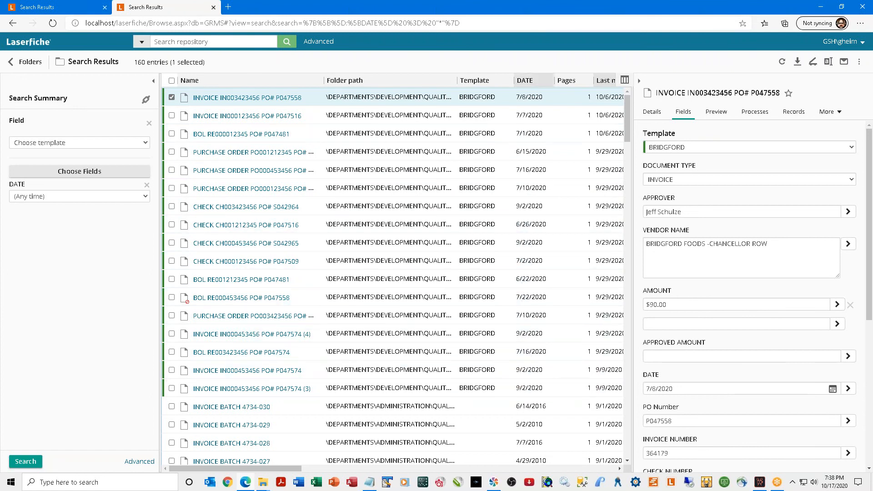
pyautogui.click(527, 80)
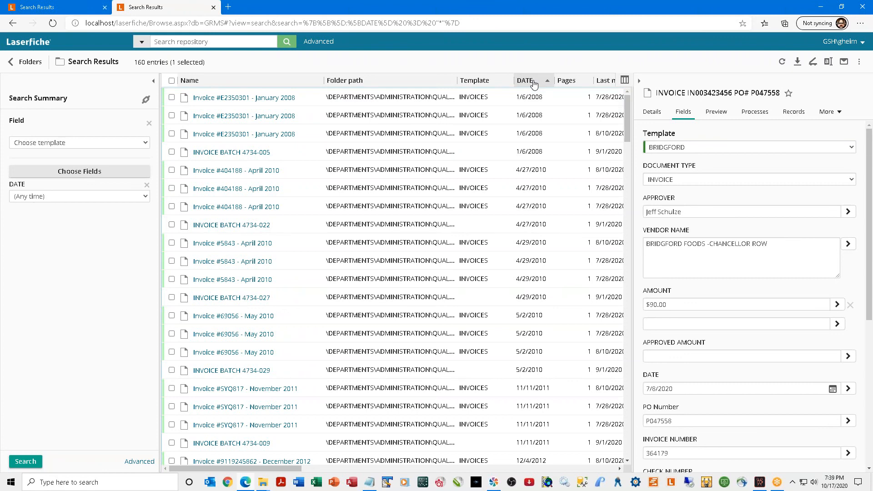
pyautogui.rightClick(534, 84)
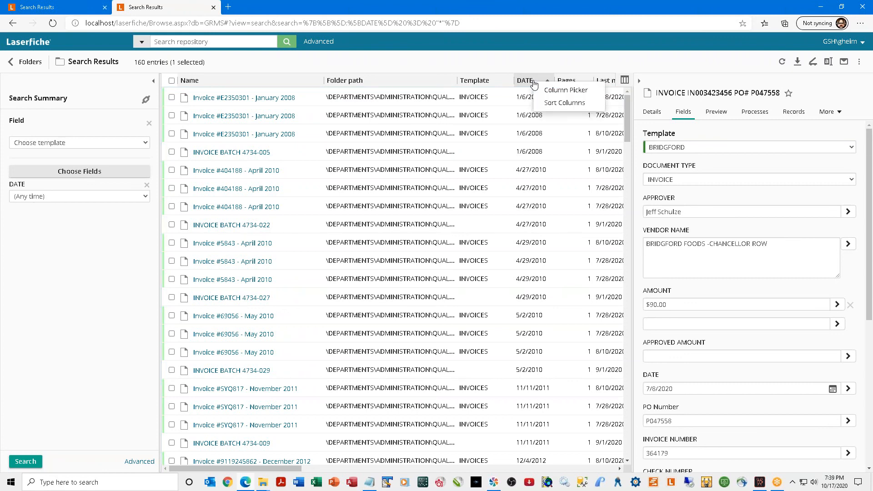
pyautogui.click(559, 103)
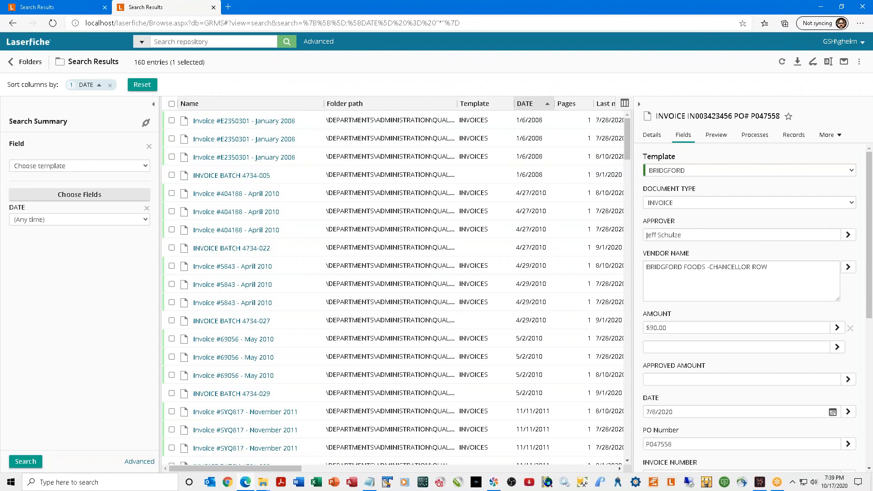
pyautogui.click(265, 104)
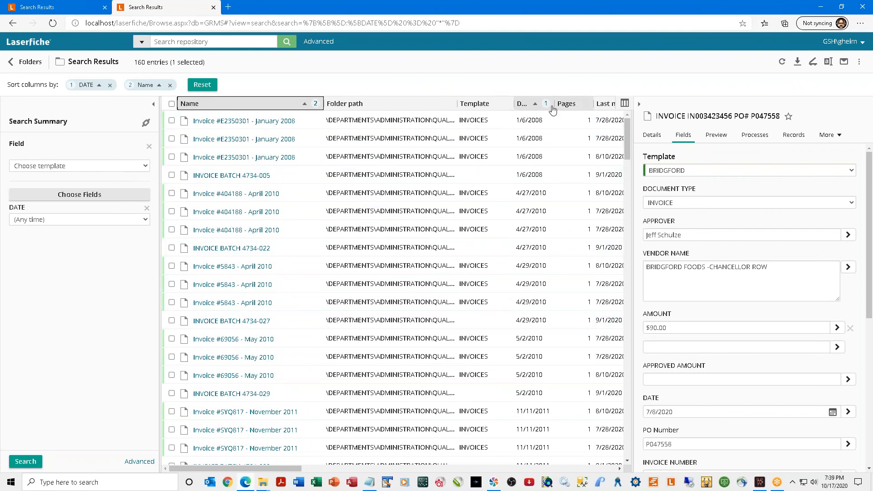
pyautogui.click(522, 105)
# Restrict DATE to the past 90 days and search.
pyautogui.click(140, 220)
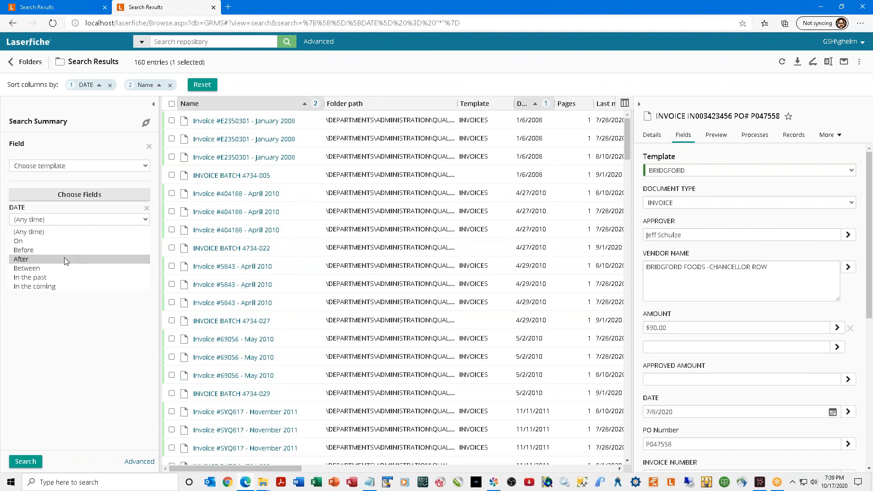
pyautogui.click(68, 277)
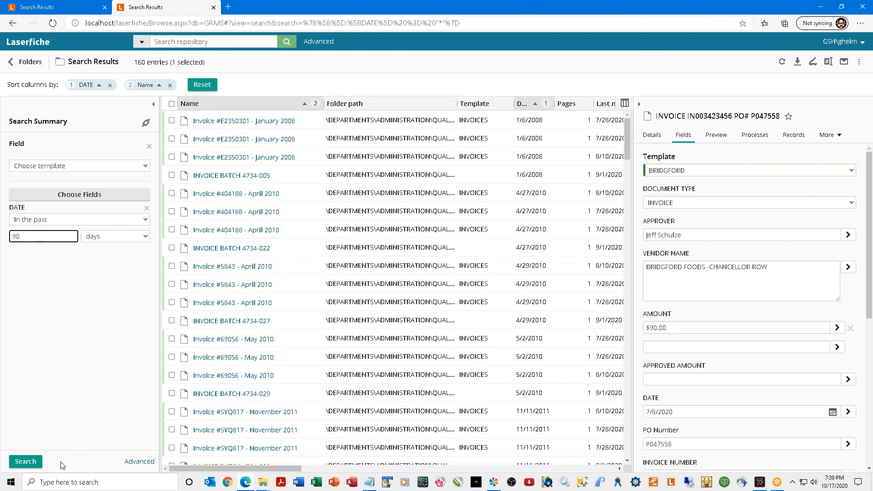
pyautogui.click(33, 463)
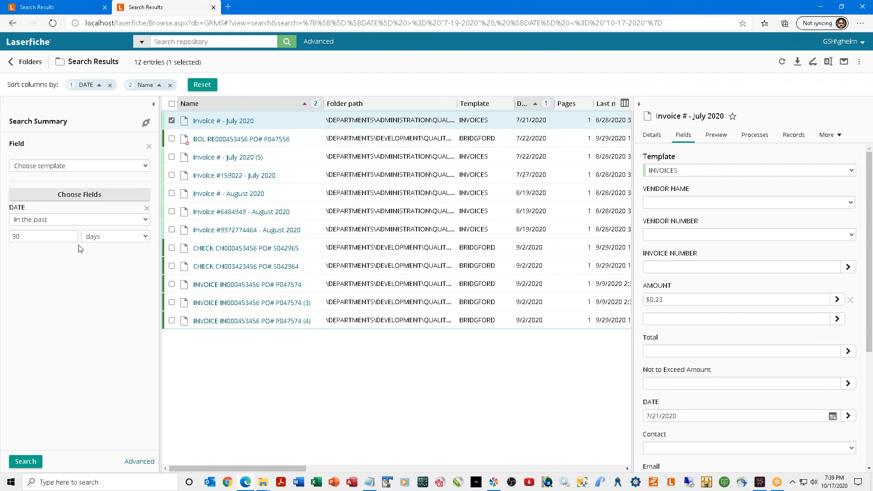
# Change DATE to between 01/01/2020 and 10/17/2020 and search again.
pyautogui.click(88, 222)
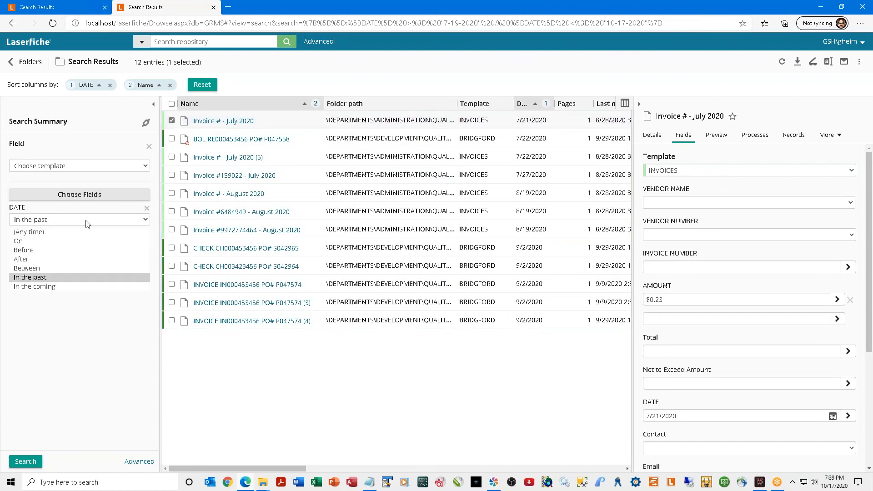
pyautogui.click(48, 269)
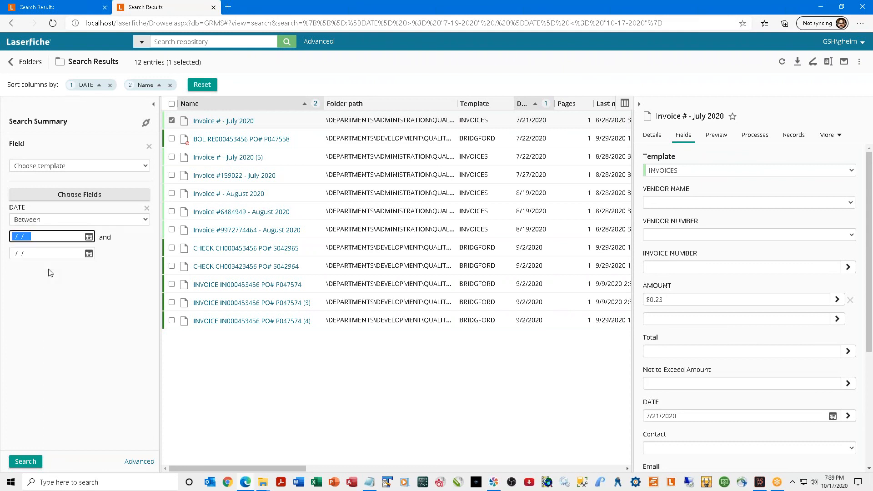
pyautogui.write('01/01/2020')
pyautogui.click(12, 254)
pyautogui.write('10/17/2020')
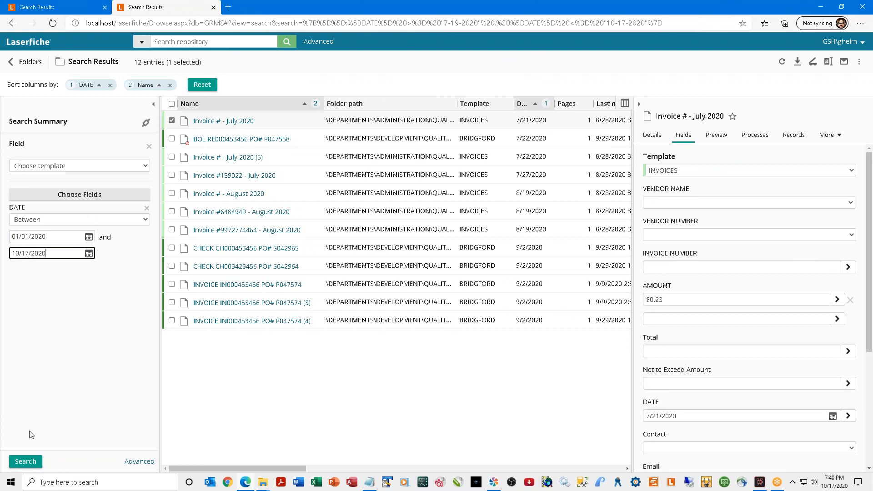
pyautogui.click(22, 461)
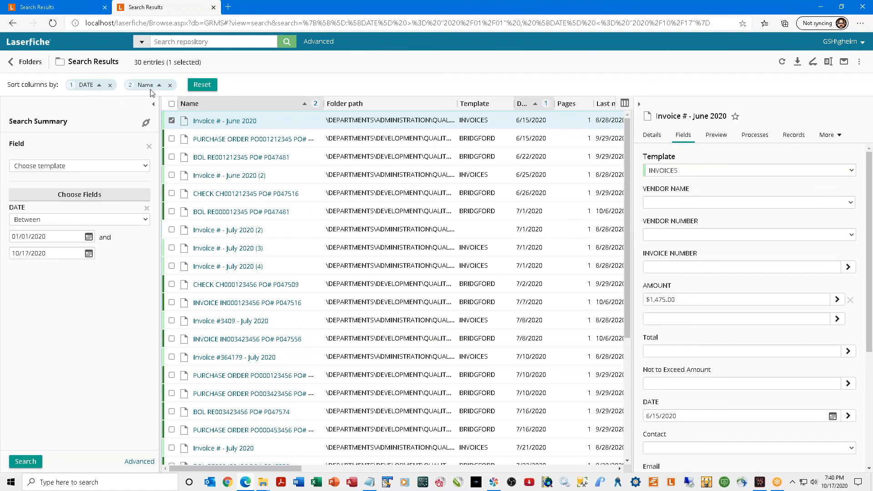
# Reset the custom column sort and bring up Advanced Search with the 07/01/2020–10/17/2020 Document Date range.
pyautogui.click(202, 85)
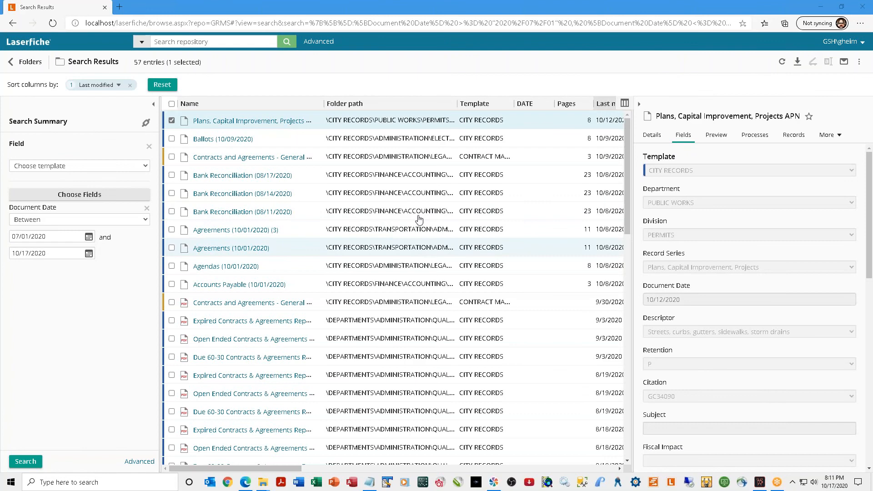
pyautogui.click(318, 41)
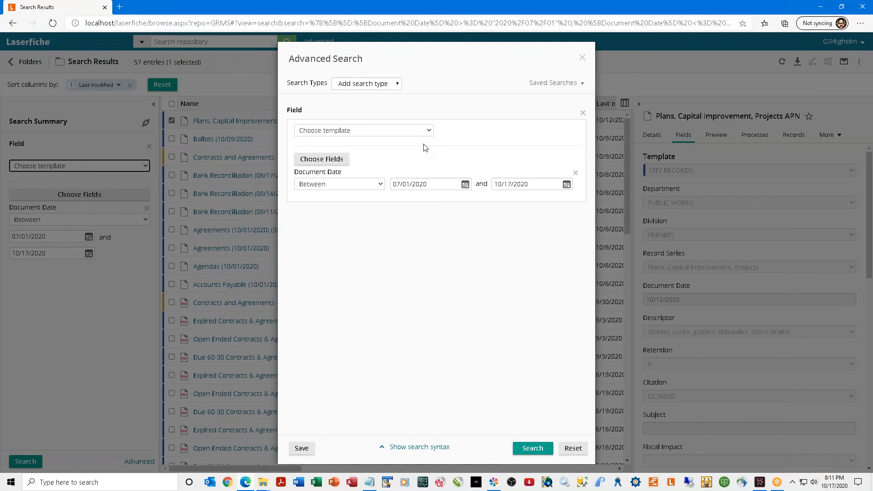
# Add a Tag criterion for Needs to be reviewed and search, leaving 20 entries.
pyautogui.click(398, 87)
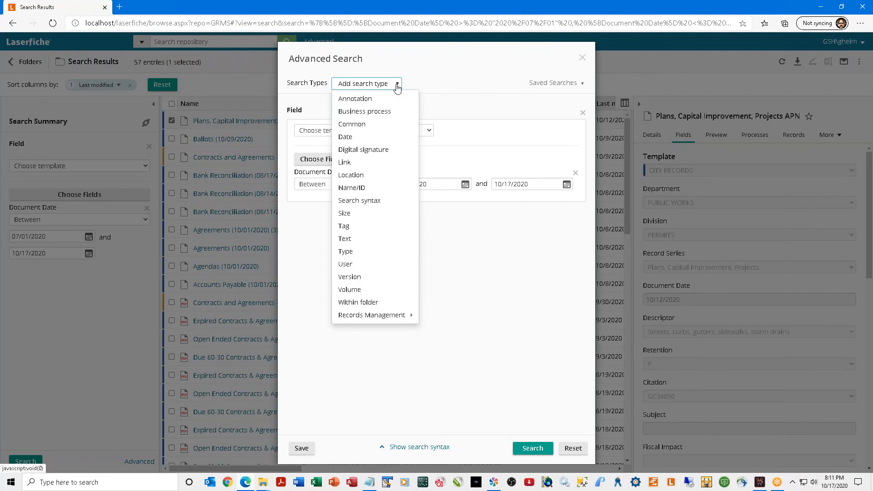
pyautogui.click(377, 229)
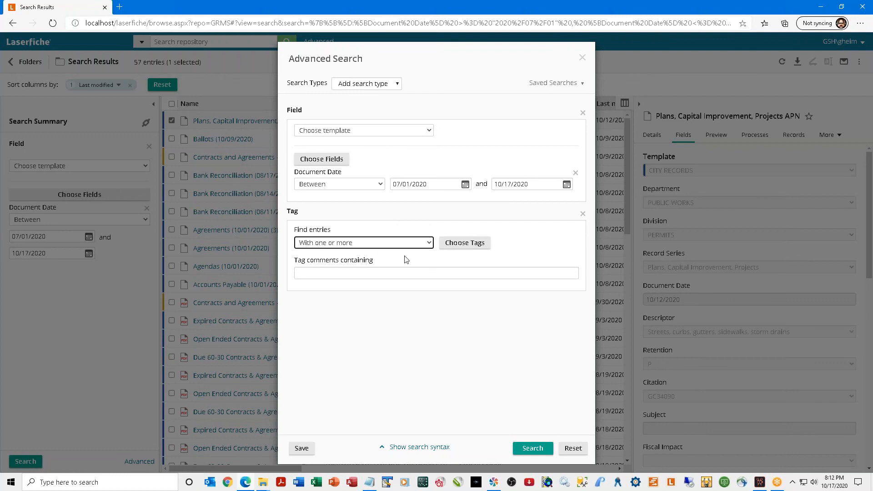
pyautogui.click(460, 245)
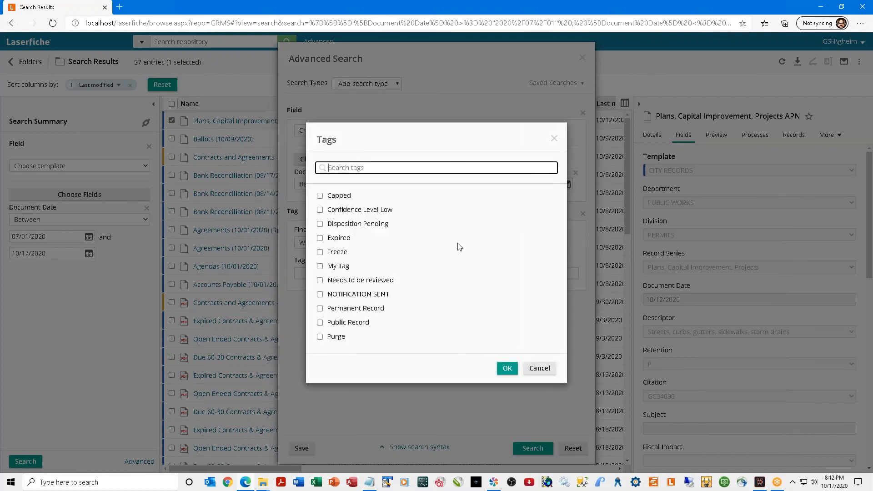
pyautogui.click(320, 281)
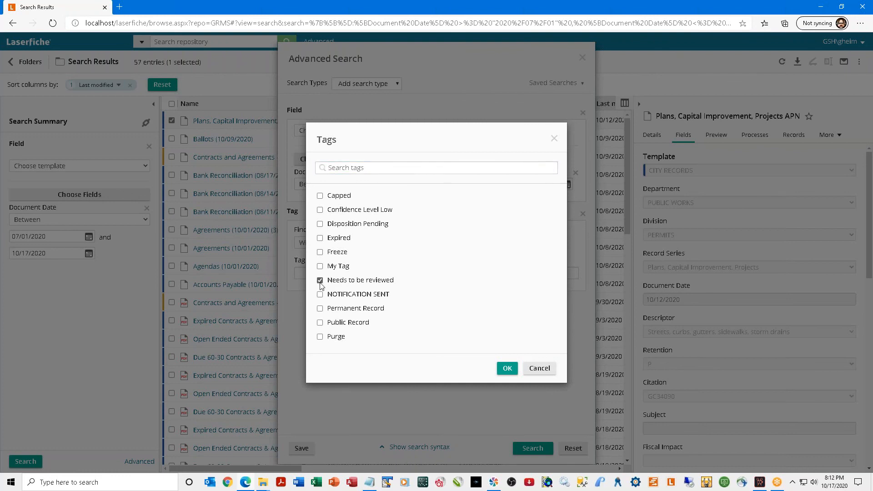
pyautogui.click(505, 368)
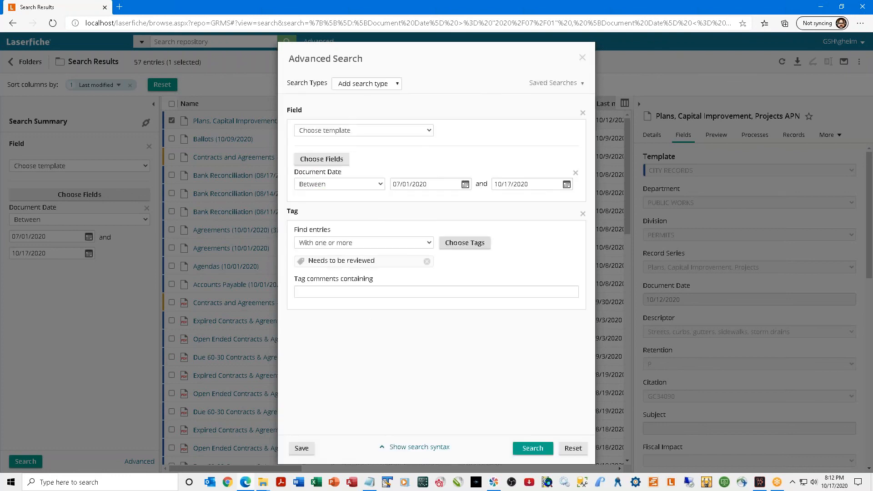
pyautogui.click(528, 449)
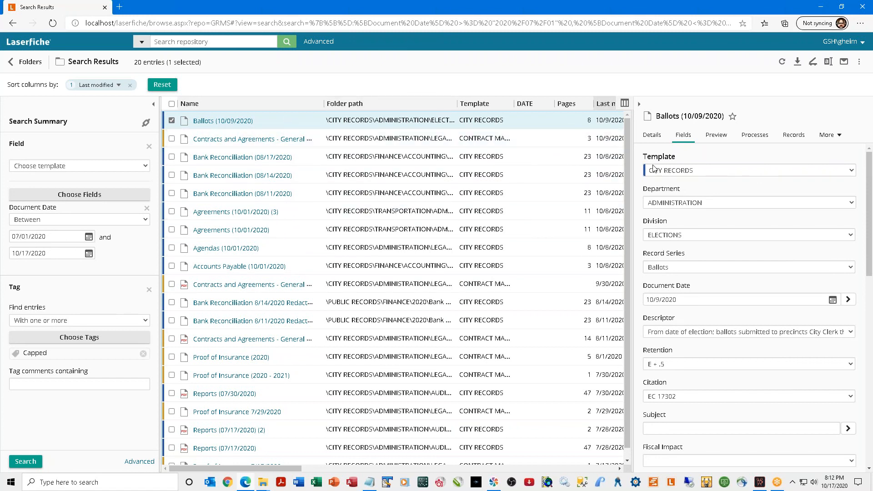
# Widen the results list and start a Metadata Report for the Ballots entry, trying Excel then keeping Table.
pyautogui.moveTo(632, 171); pyautogui.dragTo(745, 170)
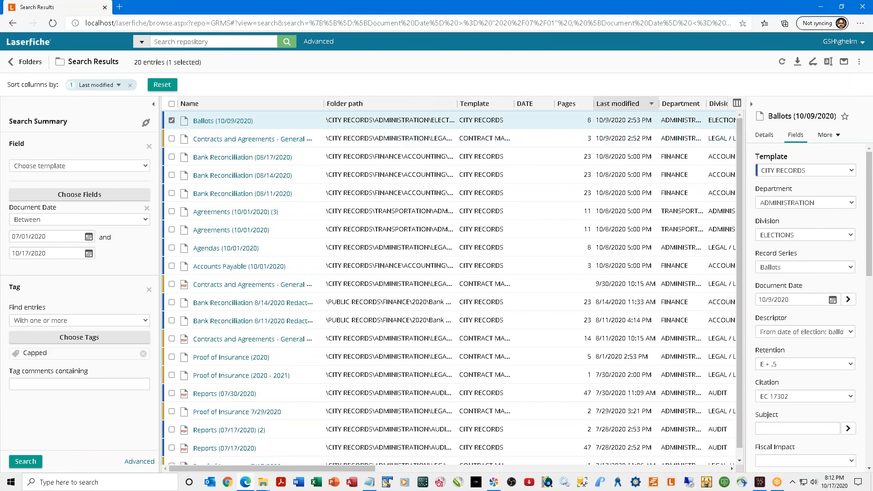
pyautogui.click(859, 62)
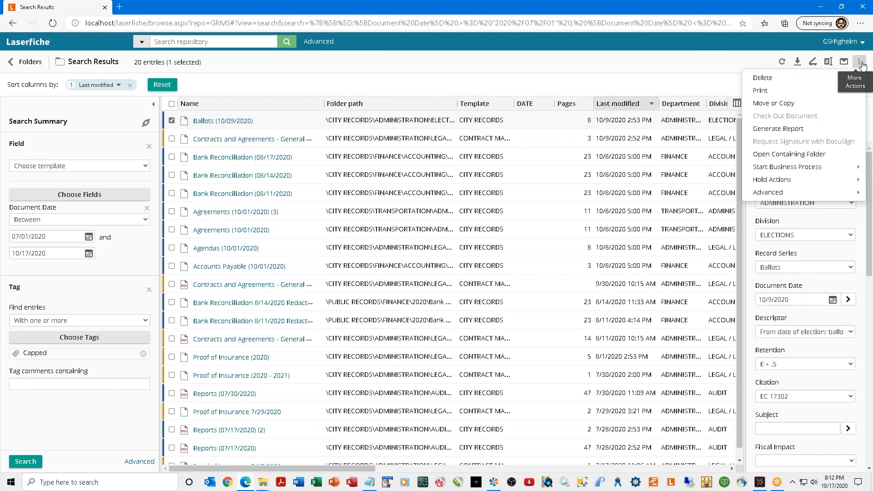
pyautogui.click(774, 133)
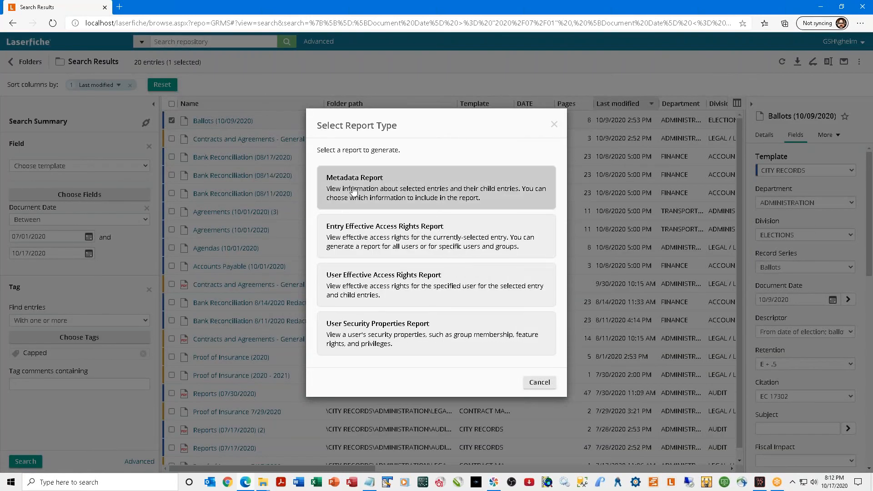
pyautogui.click(379, 182)
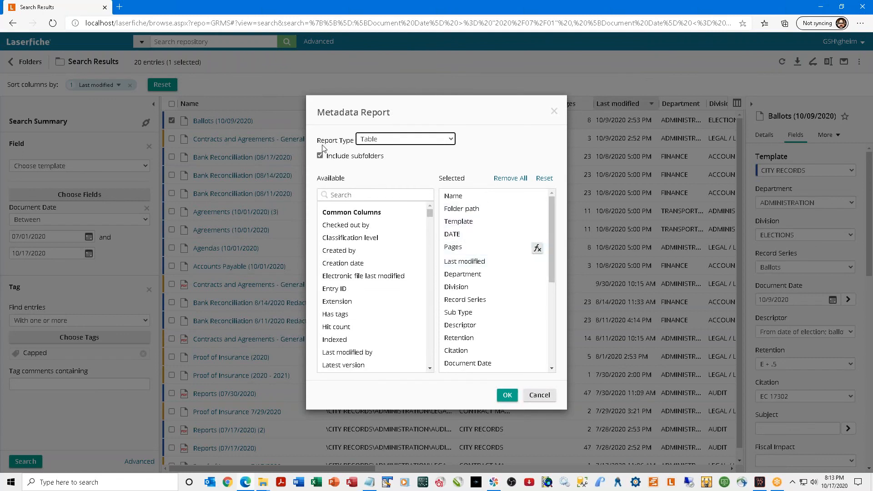
pyautogui.click(452, 141)
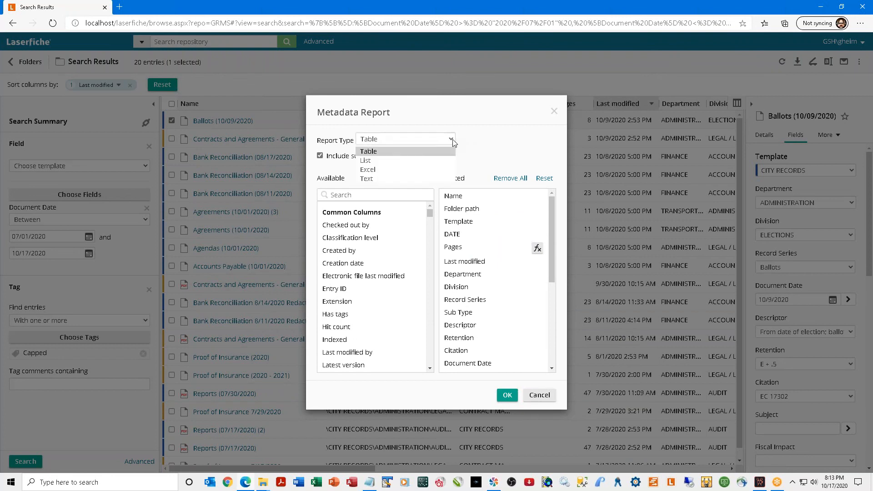
pyautogui.click(388, 168)
pyautogui.click(399, 146)
pyautogui.click(390, 151)
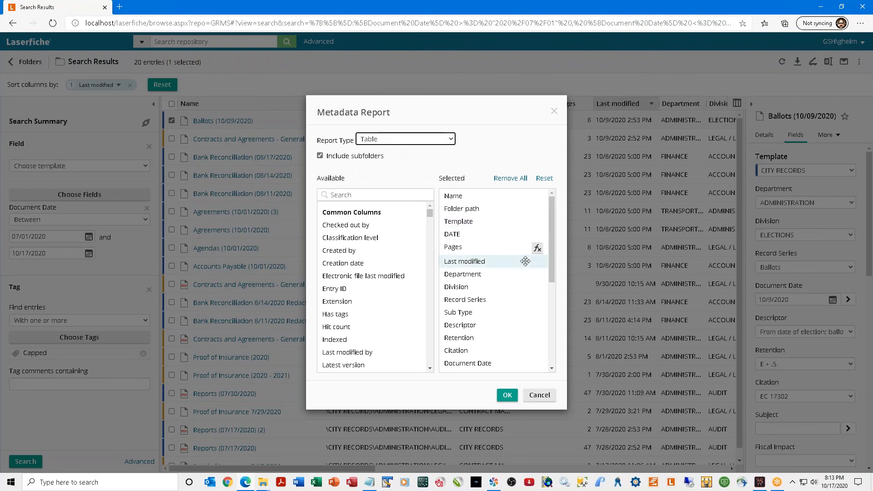
# Generate the metadata report as a printable table, review the preview, then close its tab.
pyautogui.click(507, 395)
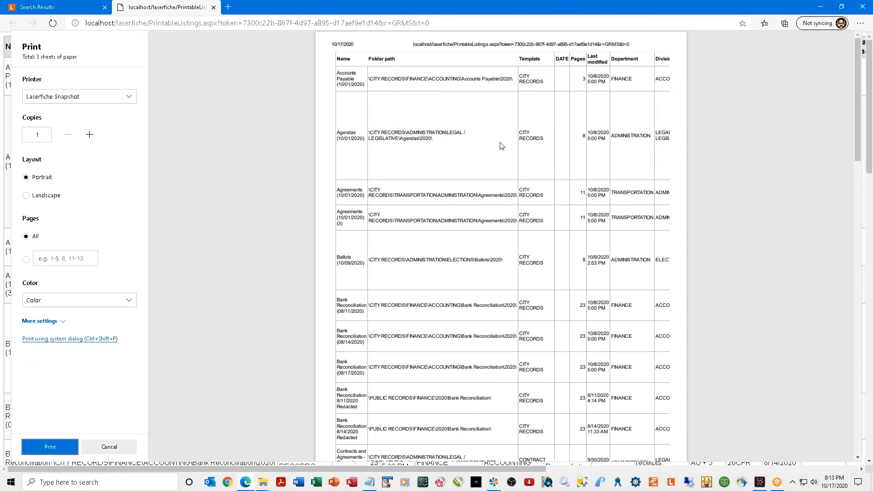
pyautogui.scroll(-15, 502, 145)
pyautogui.scroll(-5, 551, 287)
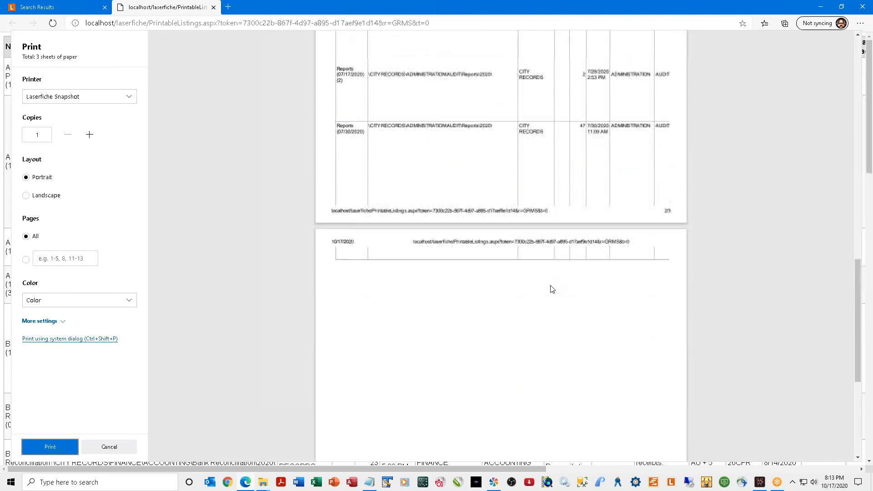
pyautogui.scroll(12, 551, 290)
pyautogui.scroll(4, 549, 290)
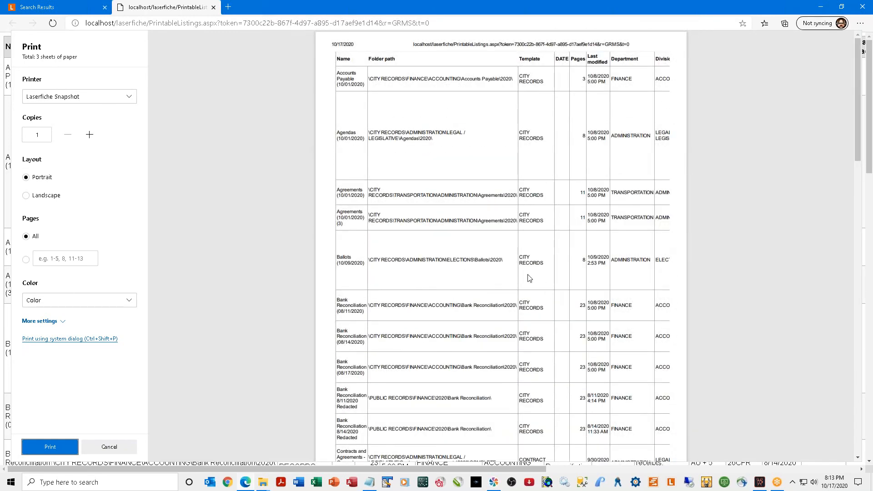
pyautogui.click(214, 8)
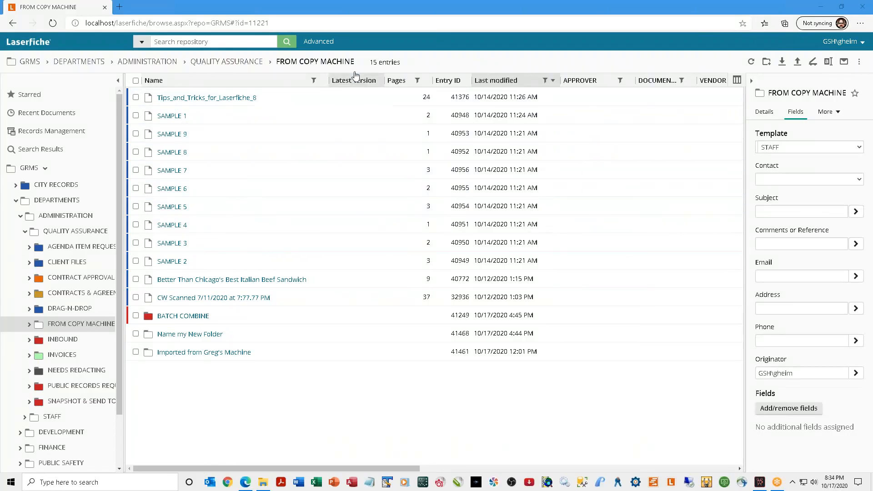
# Open Advanced Search and remove the Common, Type, Within folder, Field and Date criteria.
pyautogui.click(317, 46)
pyautogui.click(318, 42)
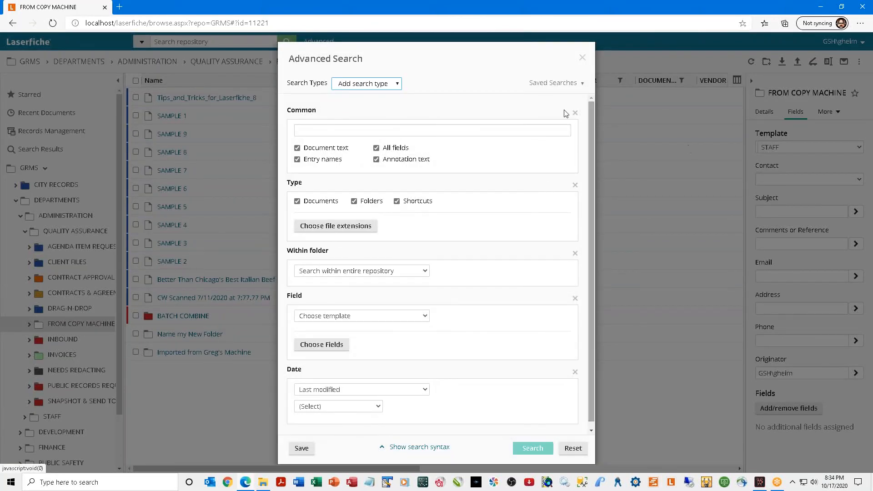
pyautogui.click(575, 115)
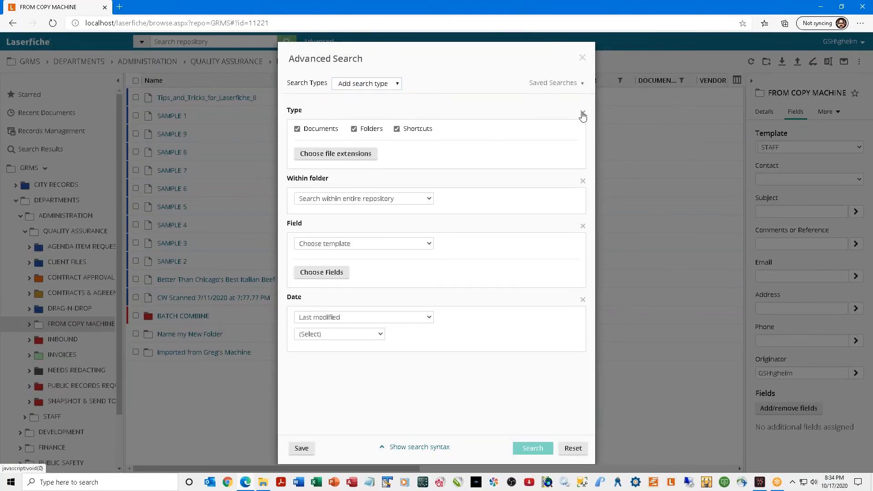
pyautogui.click(582, 115)
pyautogui.click(583, 115)
pyautogui.click(582, 113)
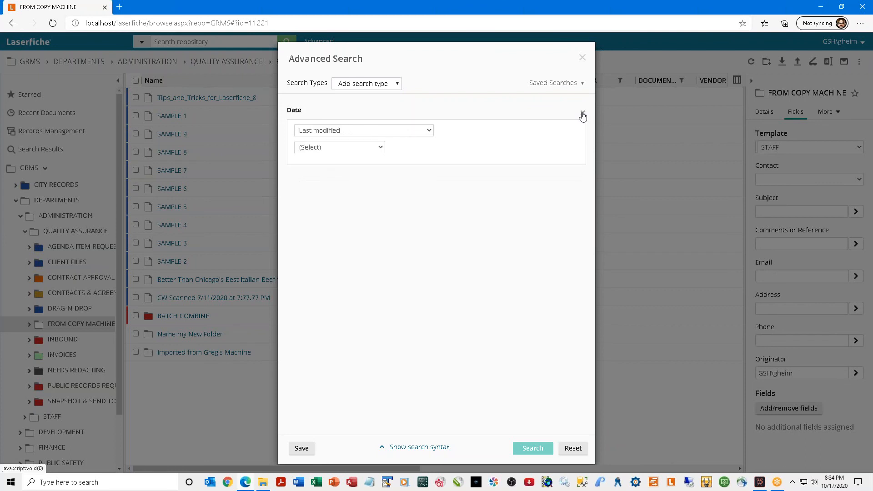
pyautogui.click(582, 113)
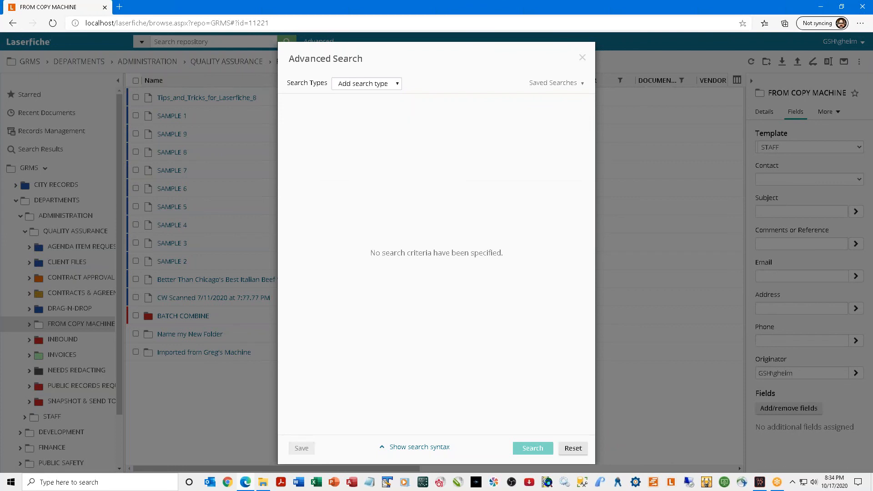
pyautogui.click(397, 84)
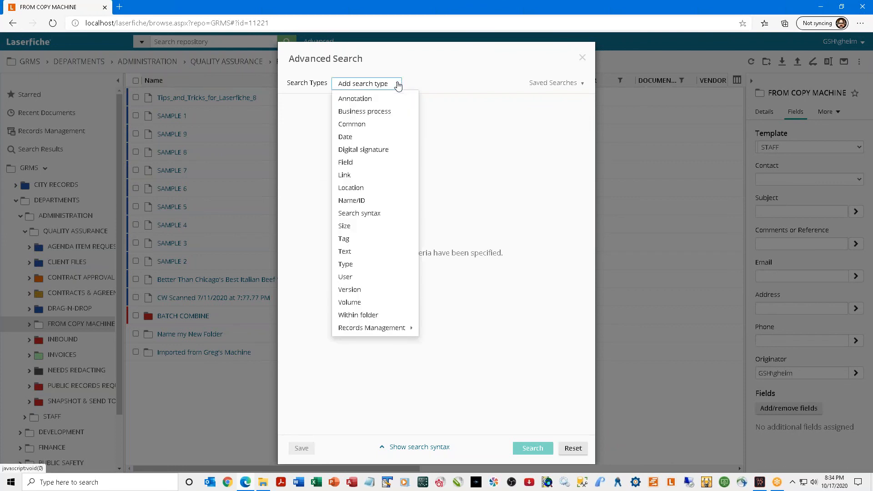
# Run a Name/ID search for entry name 'paperless', which returns no results.
pyautogui.click(359, 202)
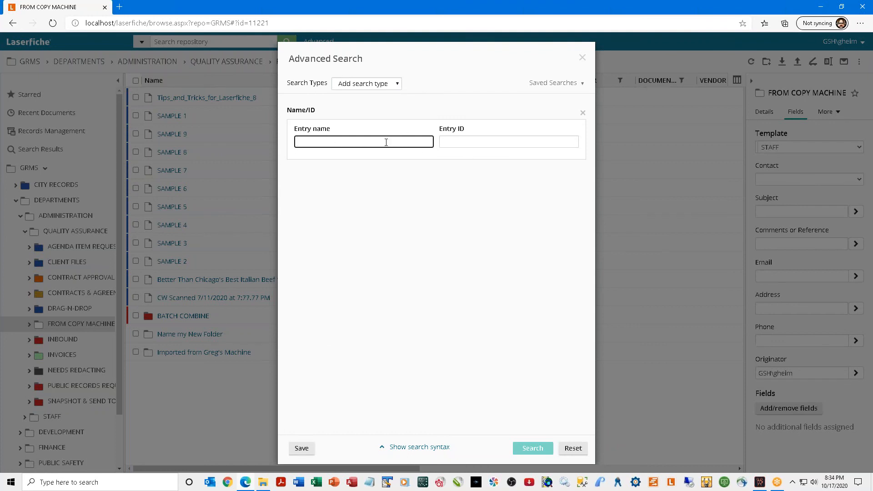
pyautogui.write('paperles')
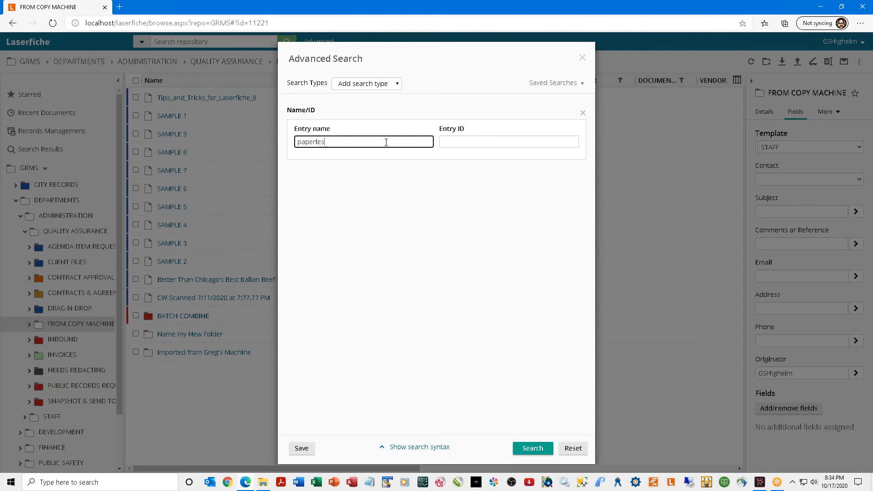
pyautogui.write('s')
pyautogui.click(520, 451)
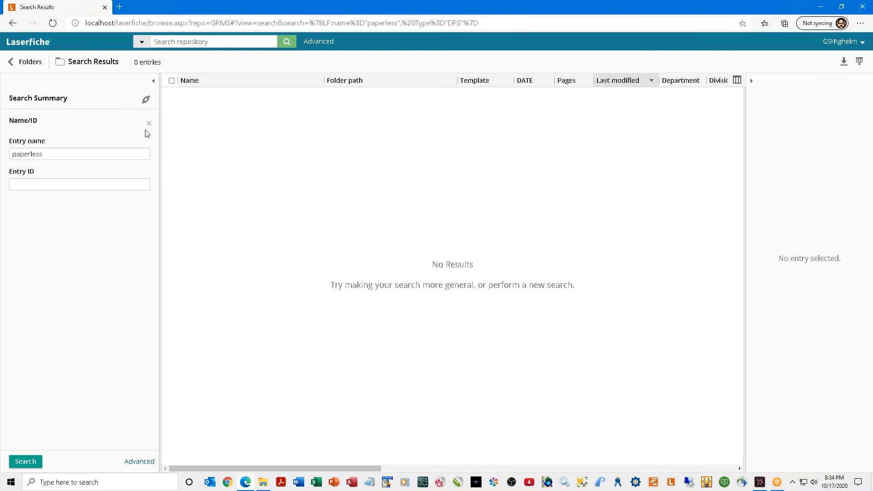
pyautogui.click(318, 41)
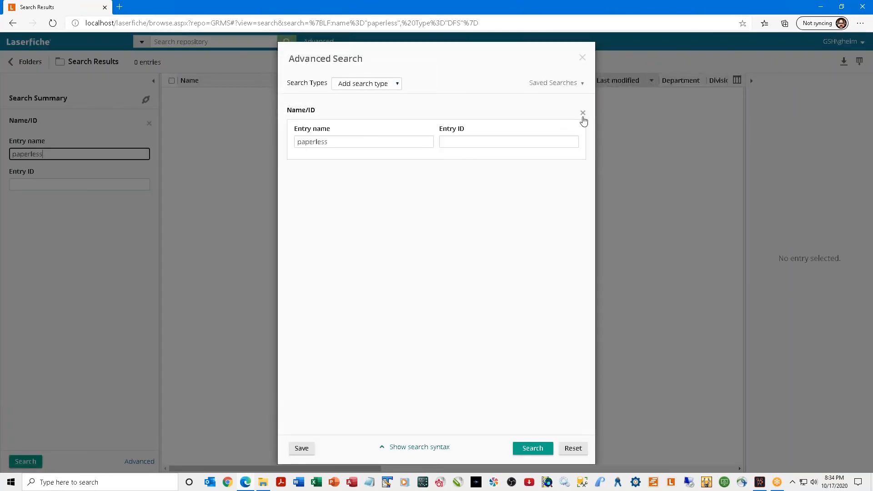
# Replace Name/ID with a Common criterion limited to entry names, searching for 'paperless'.
pyautogui.click(582, 113)
pyautogui.click(387, 87)
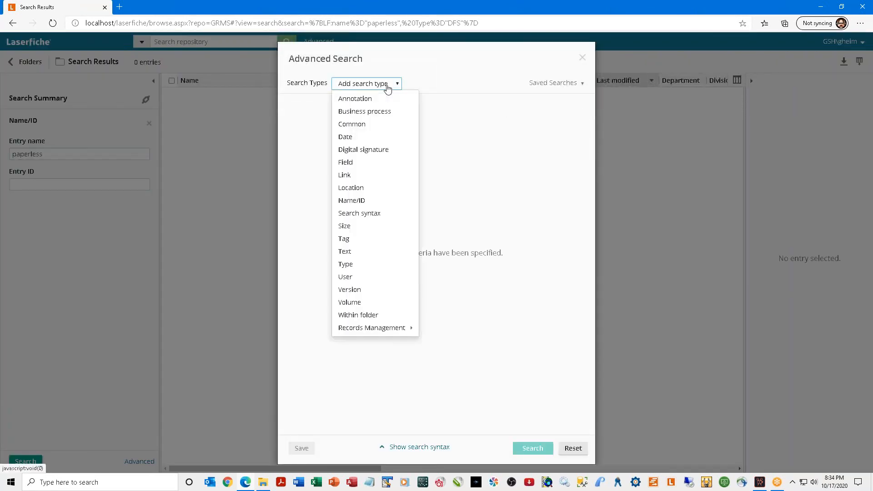
pyautogui.click(379, 123)
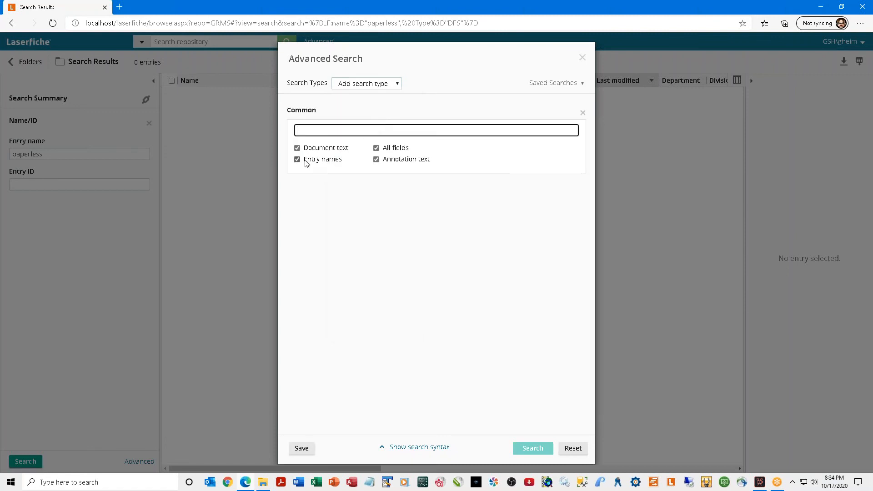
pyautogui.click(297, 147)
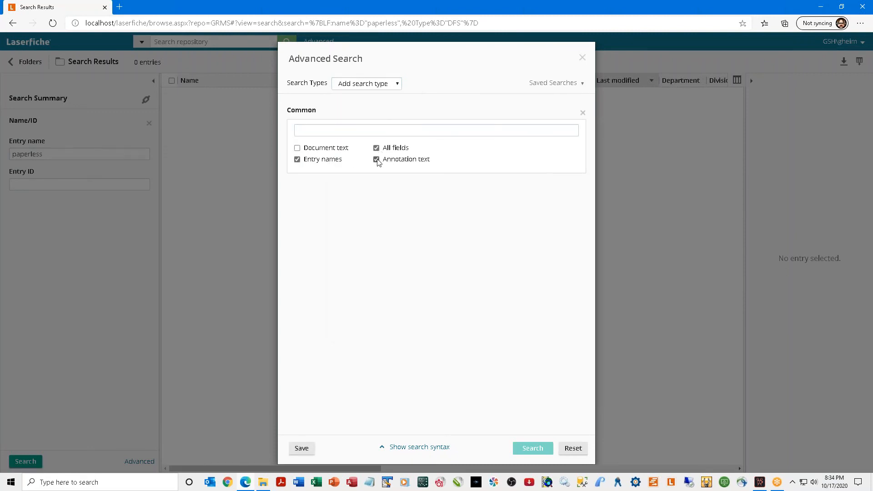
pyautogui.click(376, 159)
pyautogui.click(376, 148)
pyautogui.click(369, 130)
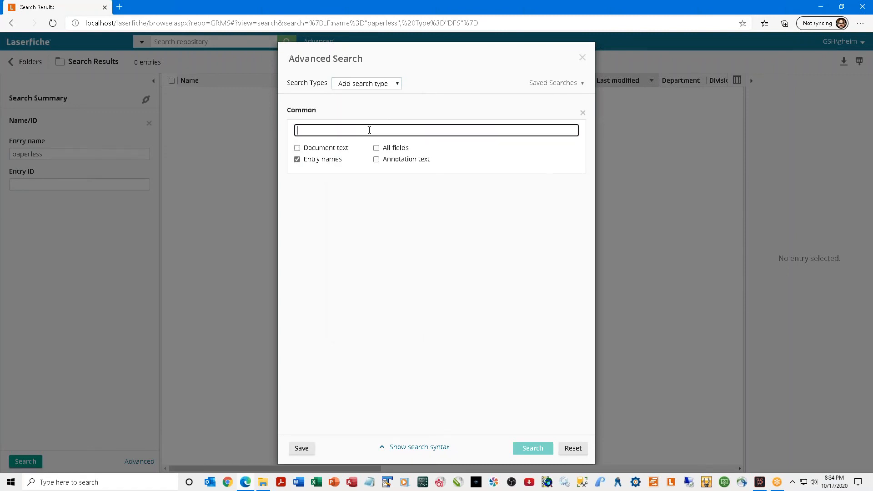
pyautogui.write('paperless')
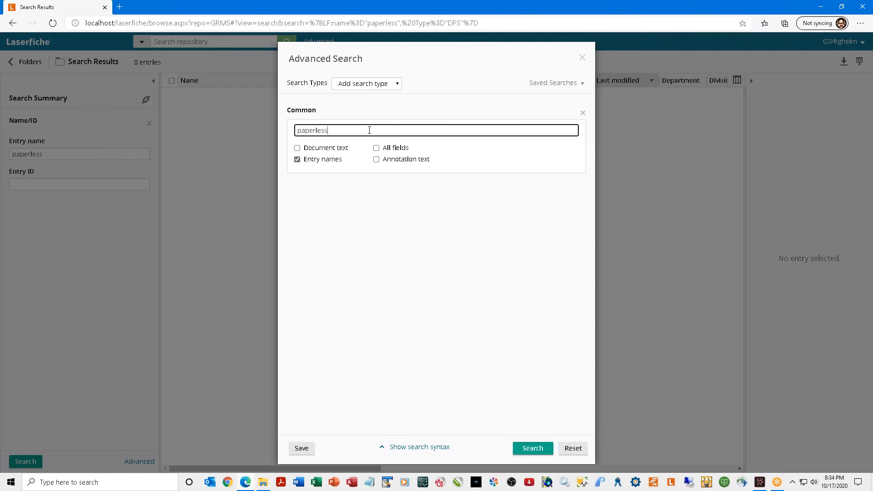
# Run the search to list 103 entries and widen the Name column.
pyautogui.click(527, 449)
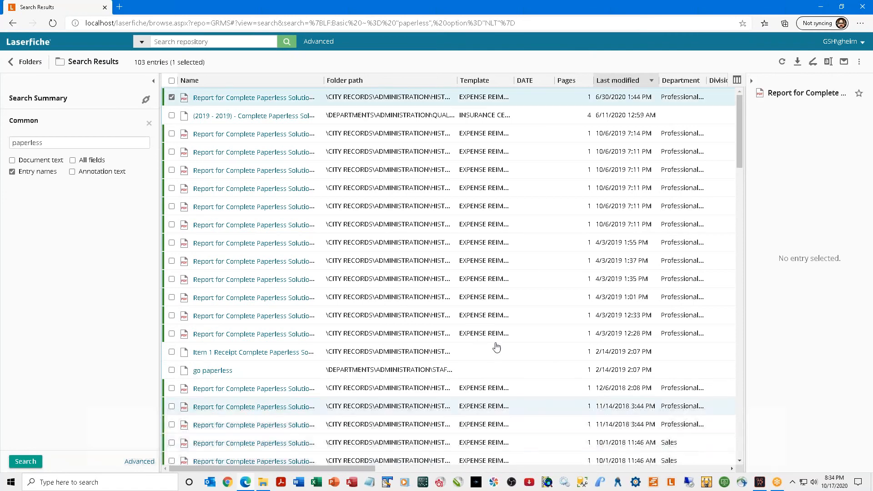
pyautogui.moveTo(324, 80); pyautogui.dragTo(391, 70)
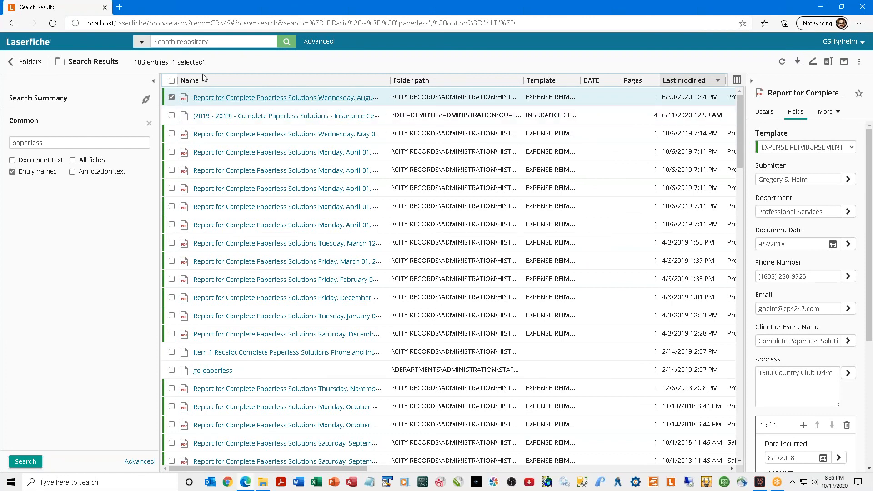
pyautogui.click(149, 124)
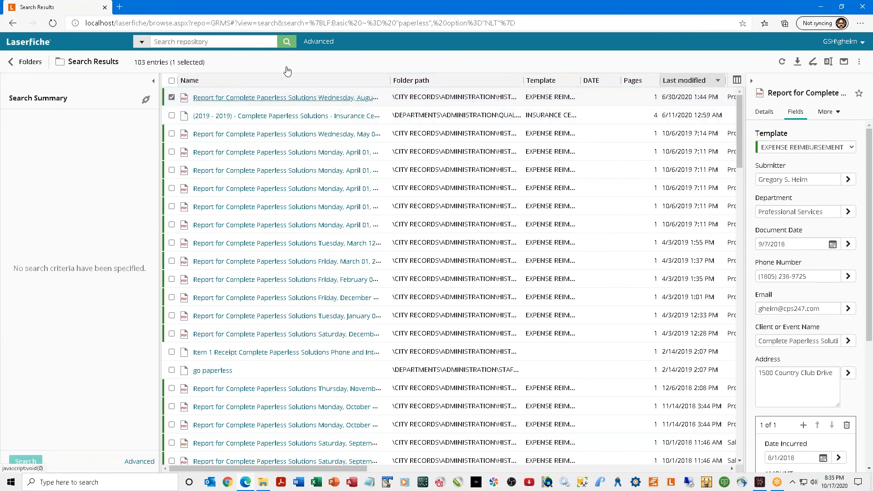
# Reopen Advanced Search and remove the Common, Type, Within folder, Field and Date criteria.
pyautogui.click(310, 43)
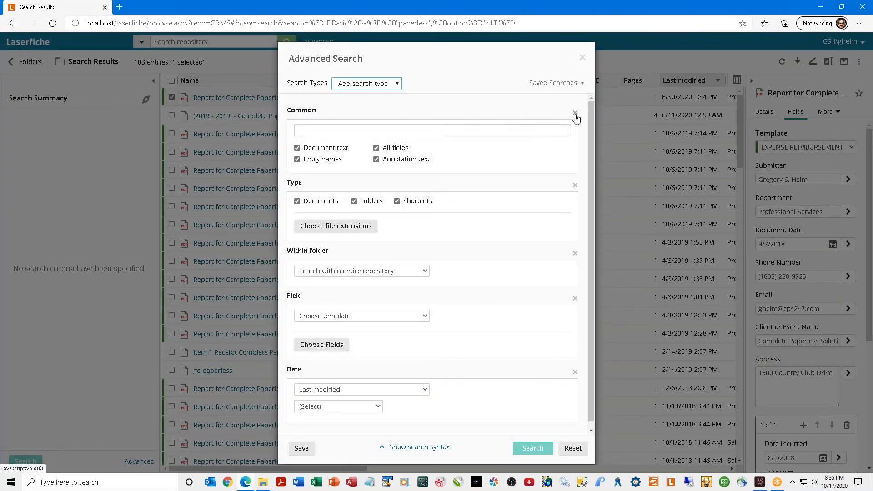
pyautogui.click(575, 113)
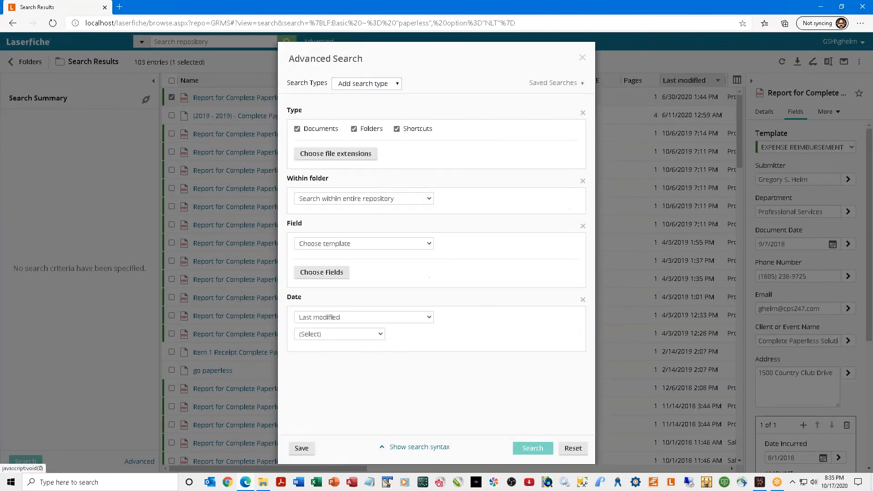
pyautogui.click(581, 113)
pyautogui.click(582, 114)
pyautogui.click(582, 114)
pyautogui.click(582, 113)
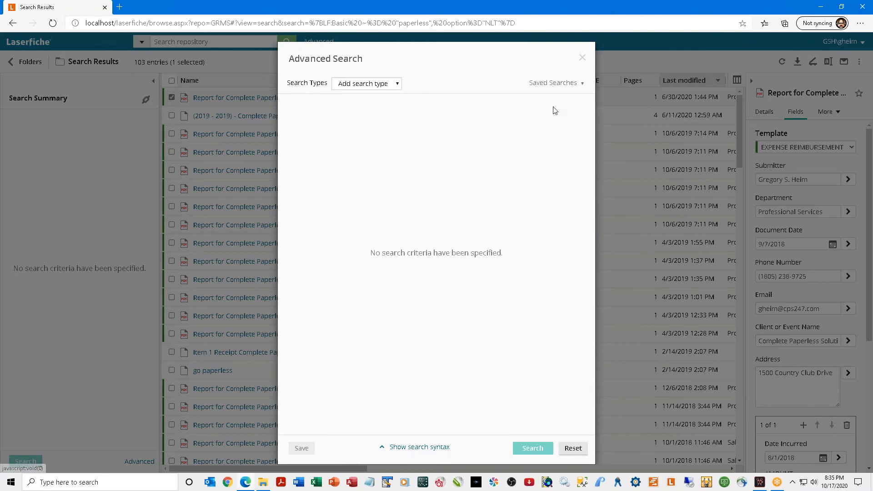
# Add a Name/ID criterion and search for entry name 'paperless*', getting no results.
pyautogui.click(389, 85)
pyautogui.click(342, 200)
pyautogui.click(315, 142)
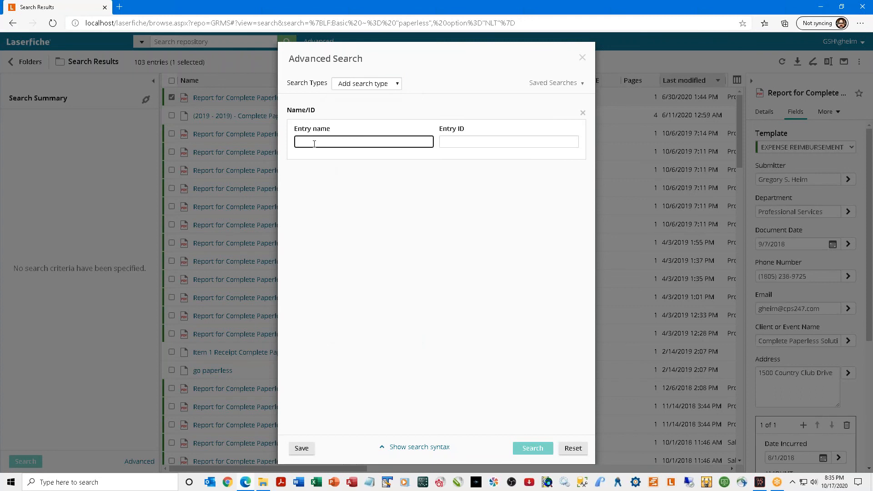
pyautogui.write('paperless')
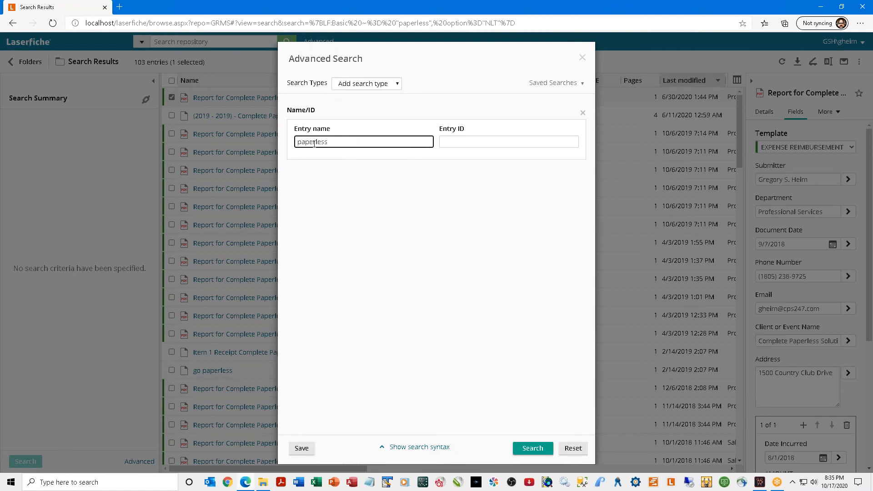
pyautogui.write('*')
pyautogui.click(533, 448)
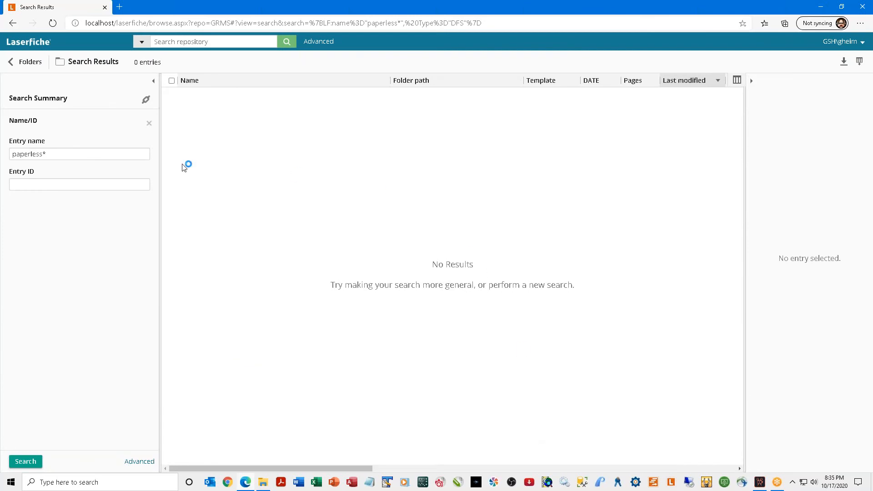
# Add a leading * wildcard to the entry name and rerun the search.
pyautogui.click(12, 155)
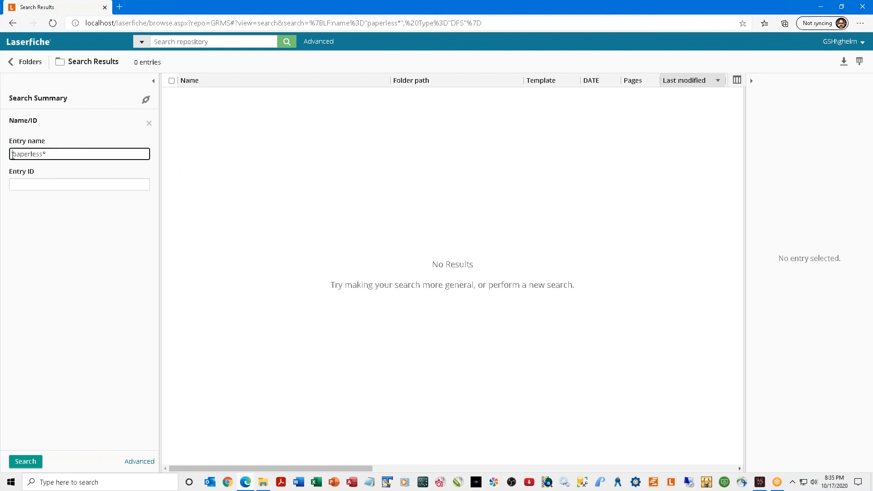
pyautogui.write('*')
pyautogui.click(28, 462)
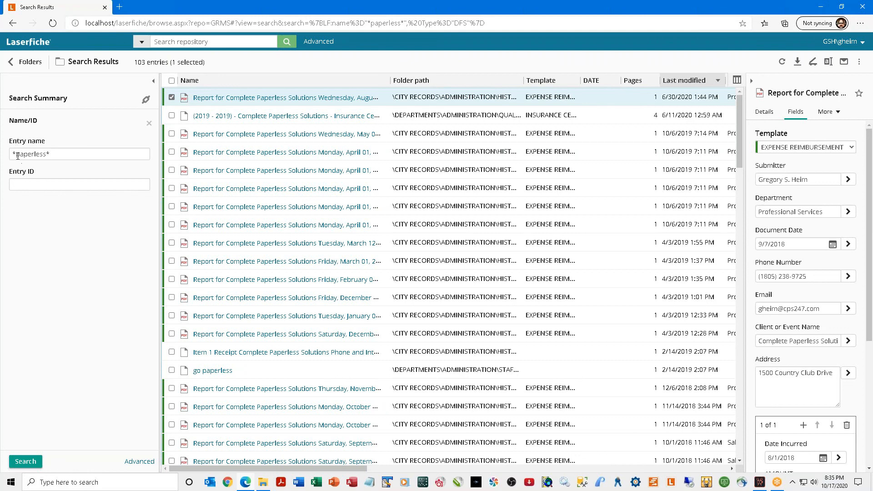
# Search for '*paperless', finding the go paperless document, then close its viewer tab.
pyautogui.moveTo(16, 155); pyautogui.dragTo(13, 155)
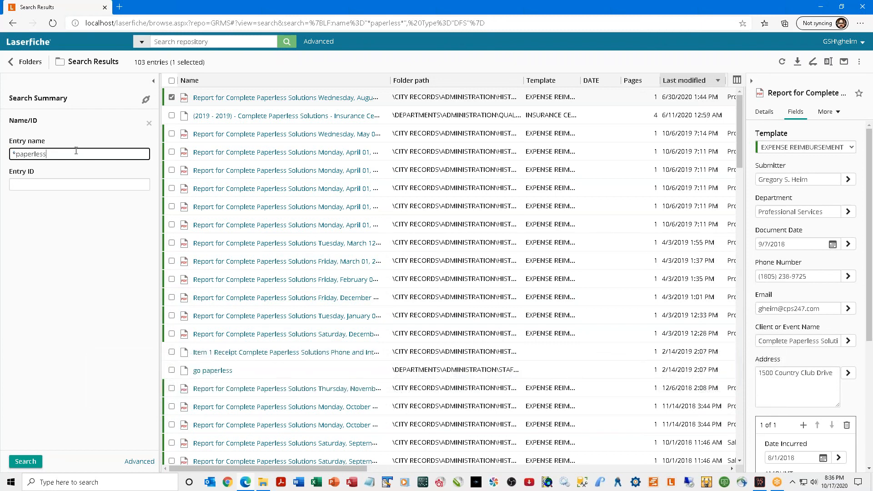
pyautogui.click(25, 461)
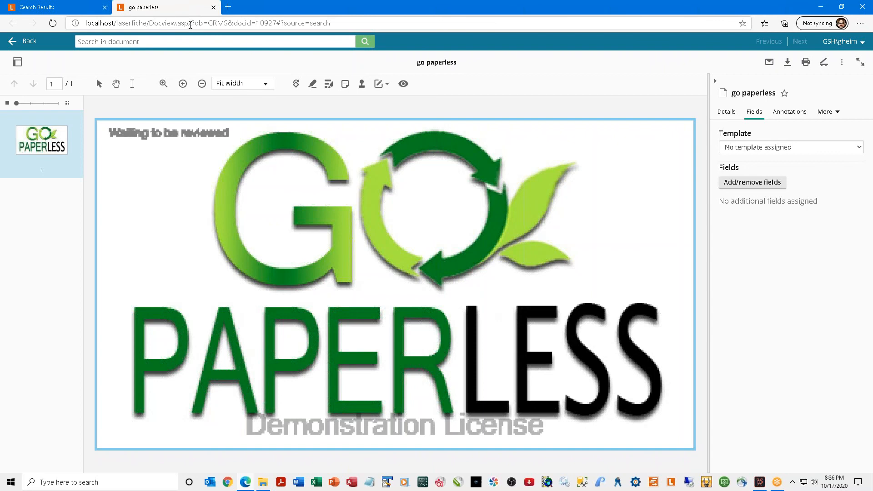
pyautogui.moveTo(457, 63); pyautogui.dragTo(418, 63)
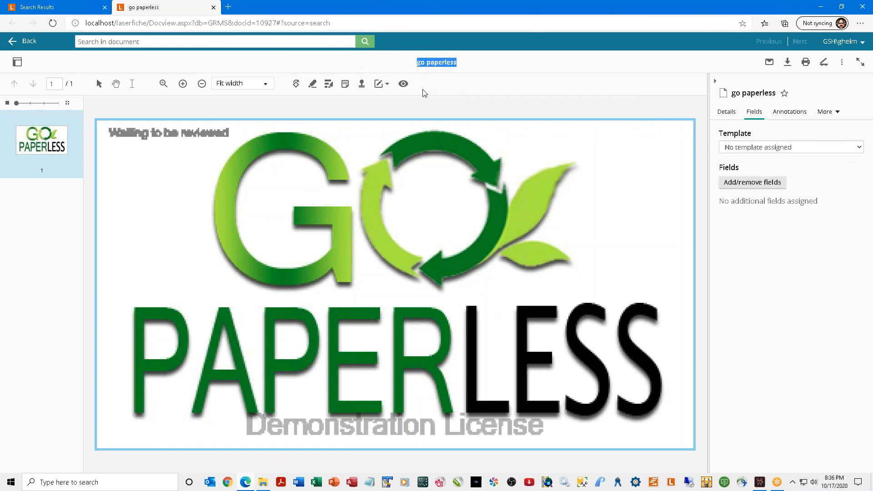
pyautogui.click(213, 8)
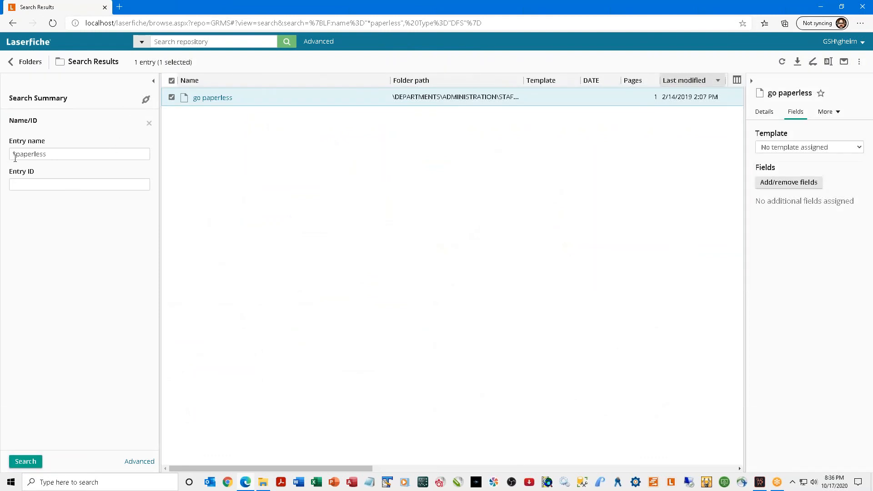
# Replace the leading * with ?? and search for '??paperless'.
pyautogui.click(16, 154)
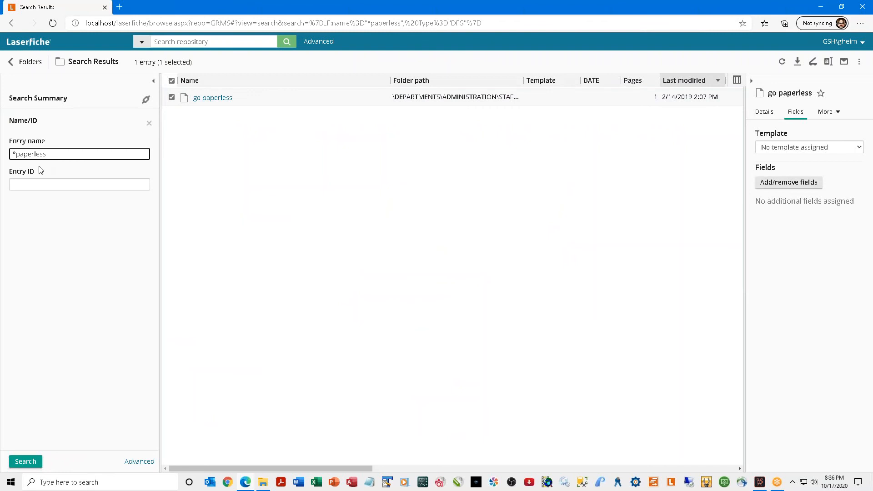
pyautogui.press('BackSpace')
pyautogui.write('??')
pyautogui.click(20, 462)
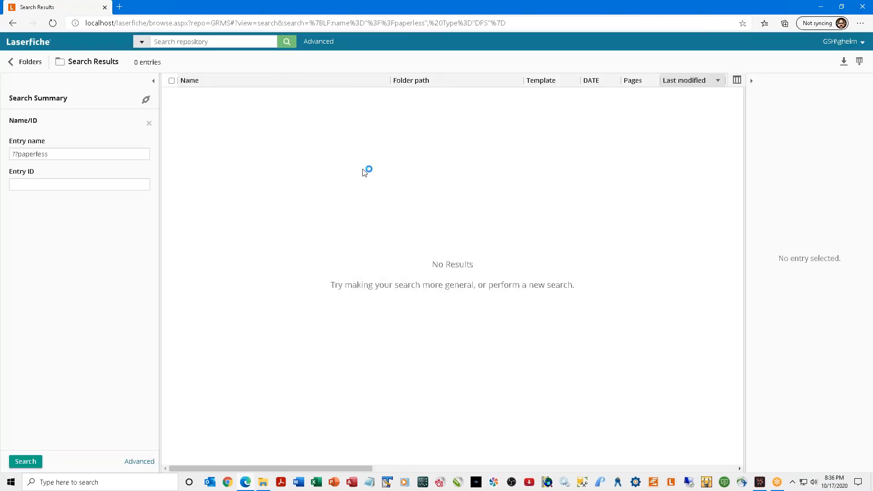
# Add another ? and search for '???paperless'.
pyautogui.click(17, 154)
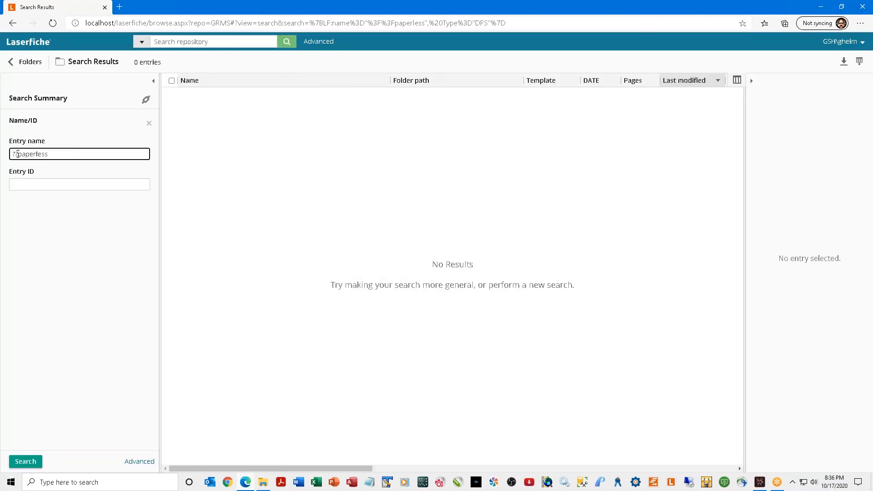
pyautogui.write('?')
pyautogui.click(25, 461)
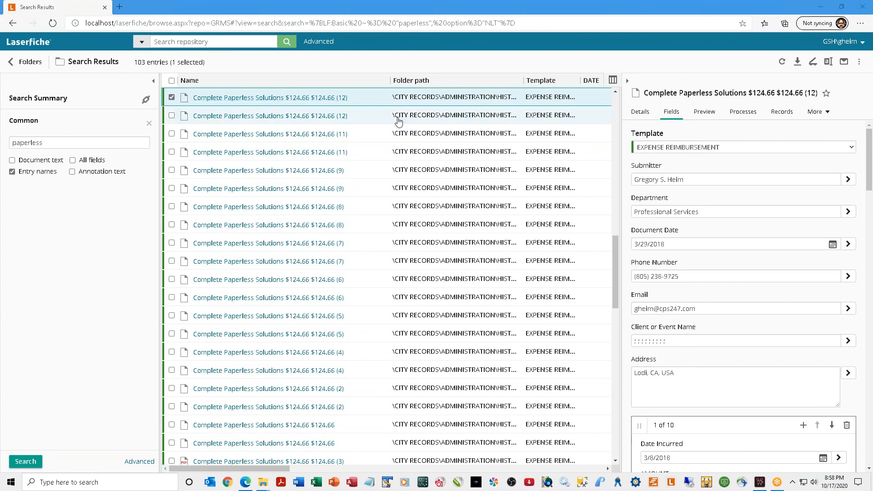
# Select result rows to view their metadata, then switch the right pane to Preview.
pyautogui.click(376, 112)
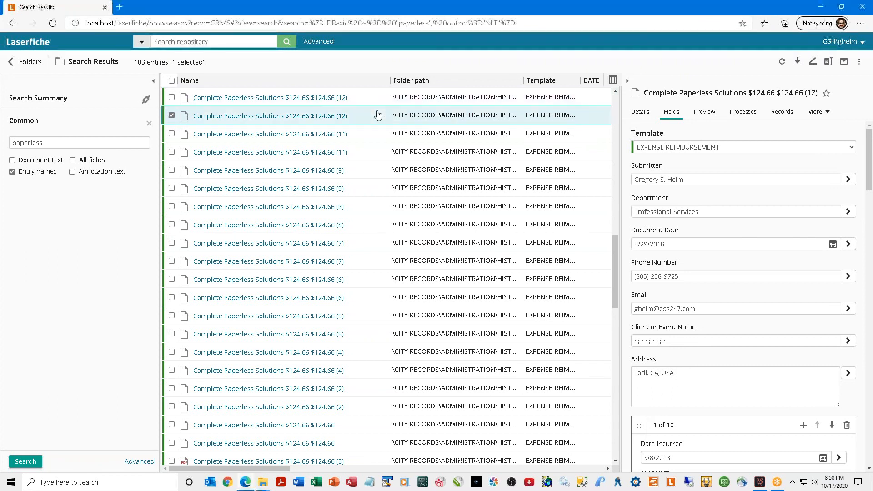
pyautogui.click(371, 135)
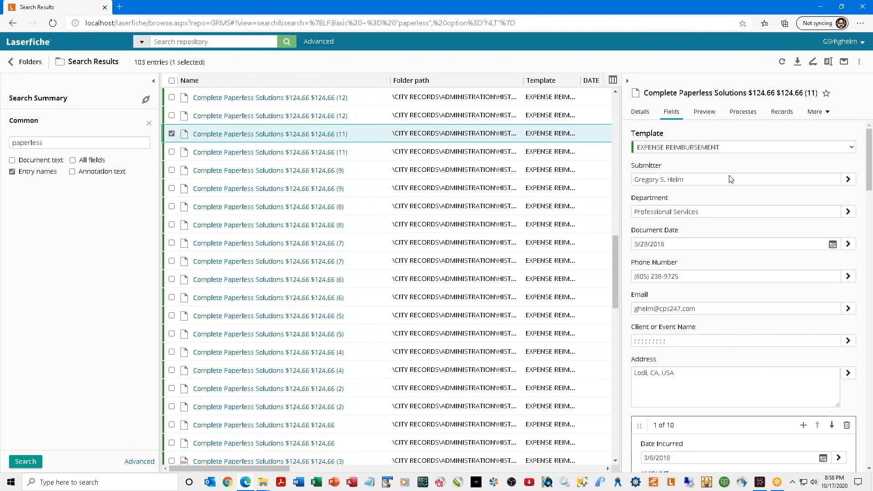
pyautogui.click(704, 111)
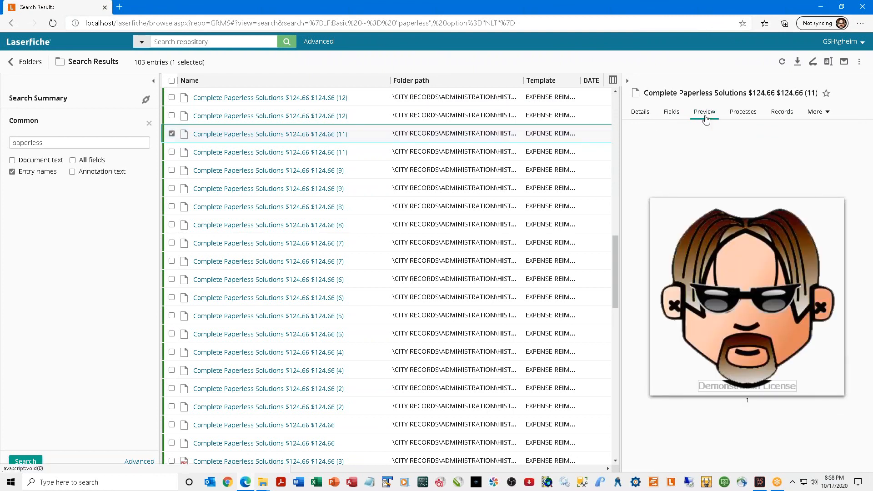
# Preview the (11), (13) and (3) invoice entries, then open Item 1 Receipt in the viewer.
pyautogui.click(378, 155)
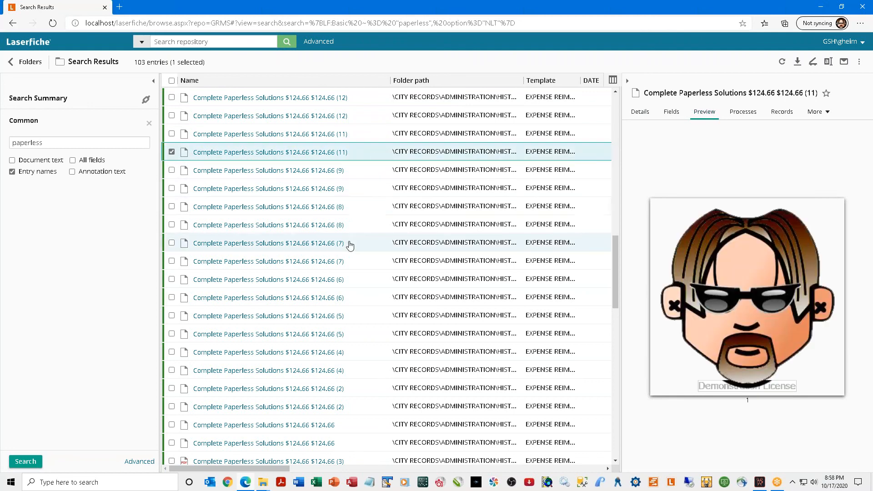
pyautogui.scroll(-6, 352, 245)
pyautogui.click(370, 244)
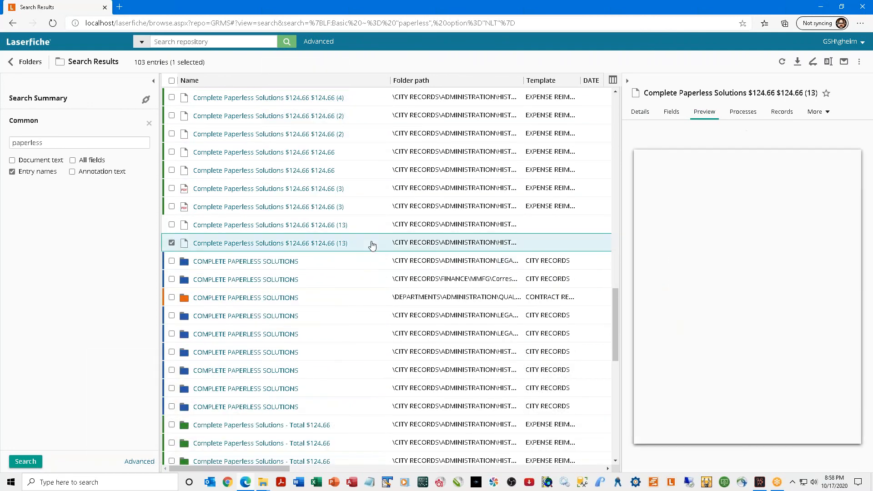
pyautogui.click(365, 226)
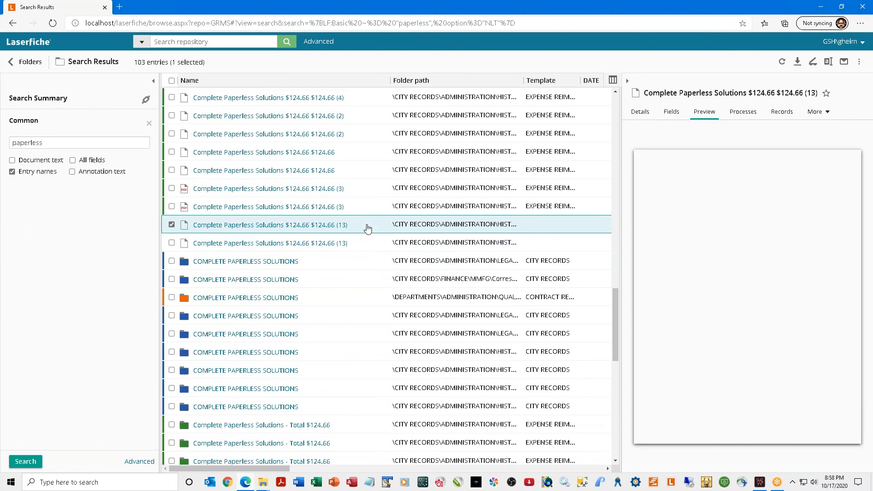
pyautogui.click(368, 212)
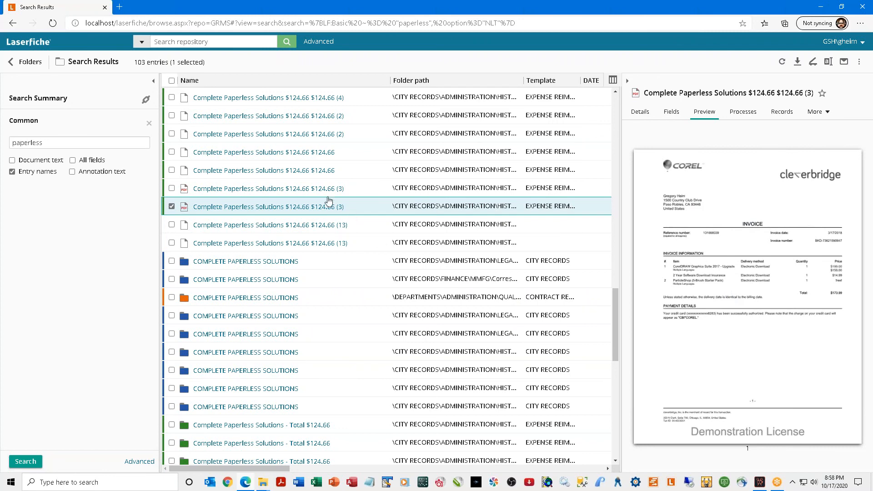
pyautogui.scroll(3, 318, 195)
pyautogui.scroll(4, 282, 163)
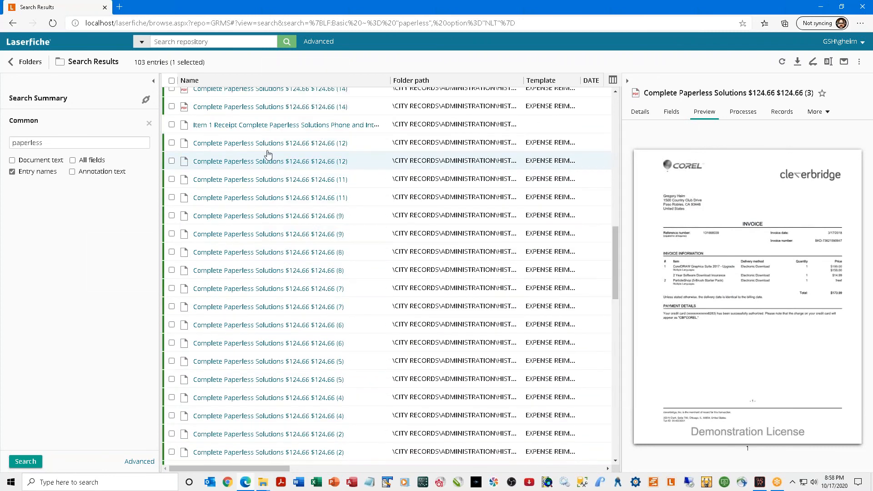
pyautogui.click(256, 128)
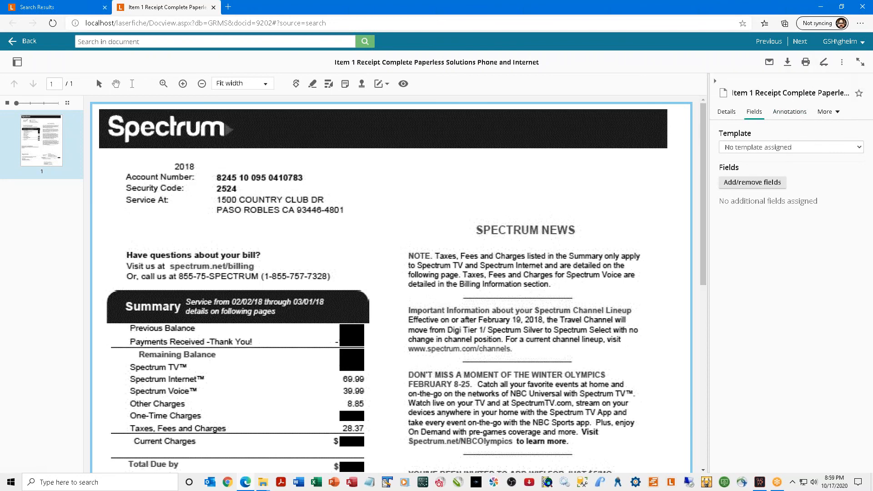
# Step through four more search-result documents with Next, then close the viewer tab.
pyautogui.click(805, 44)
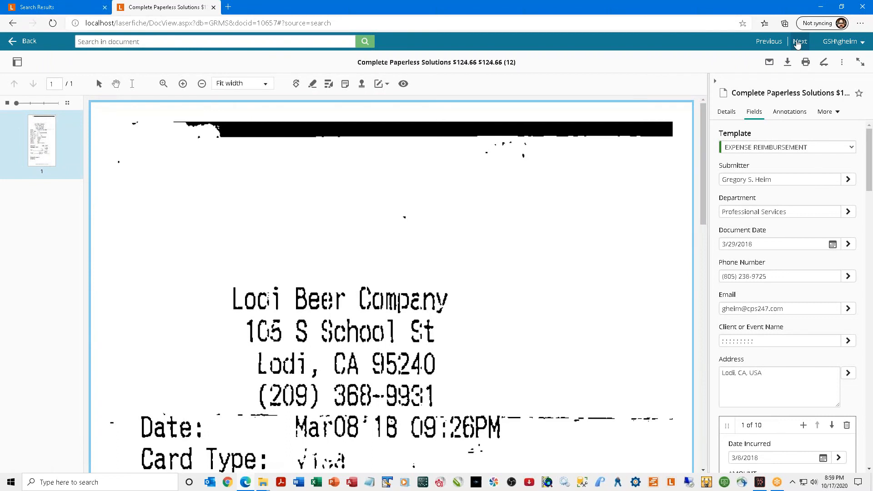
pyautogui.click(801, 44)
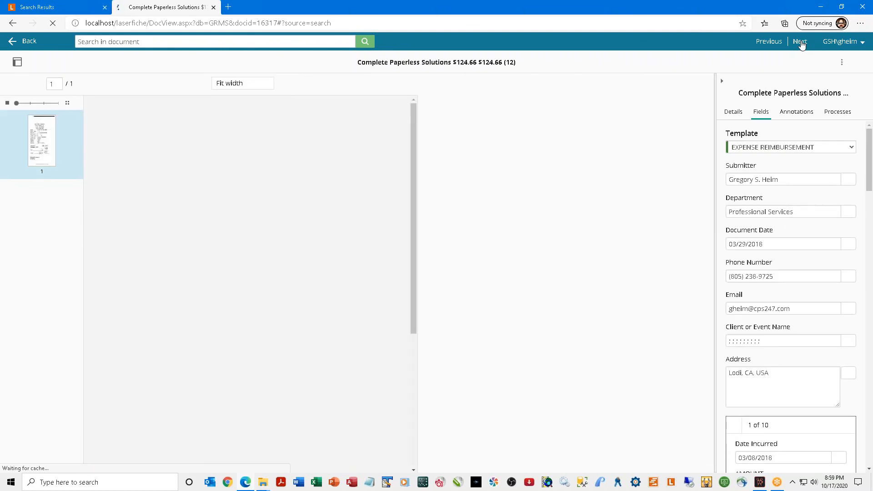
pyautogui.click(801, 45)
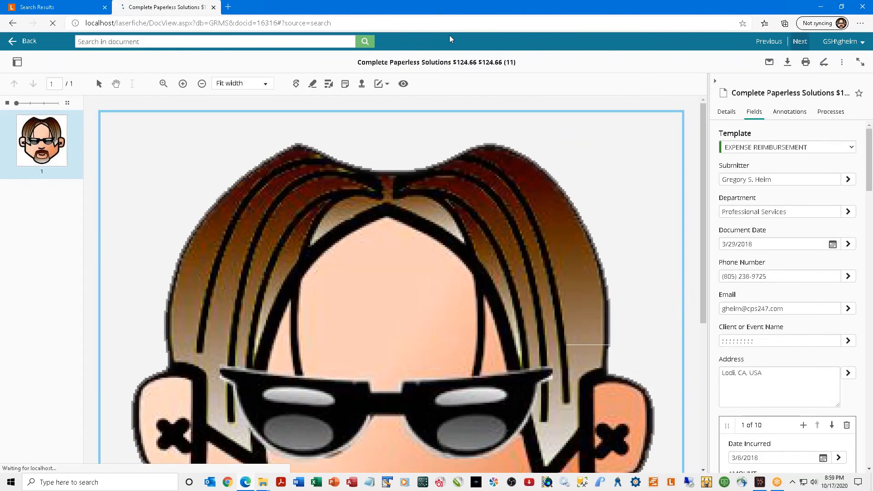
pyautogui.click(799, 42)
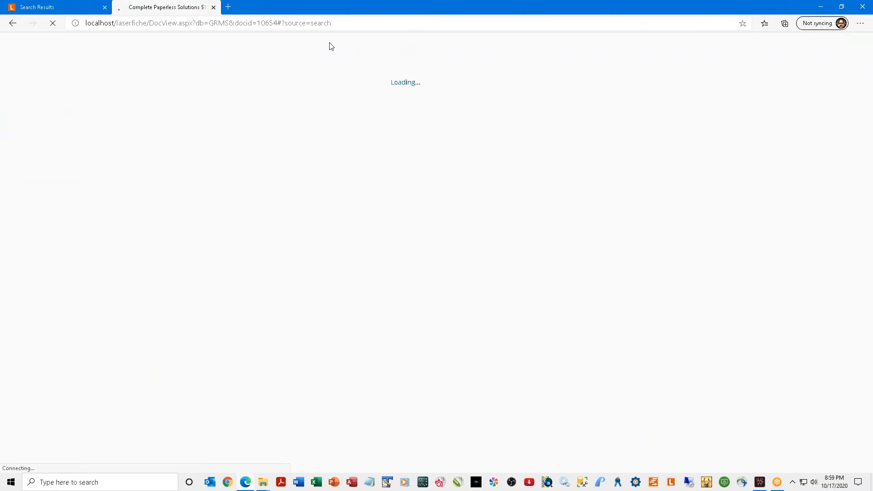
pyautogui.click(214, 8)
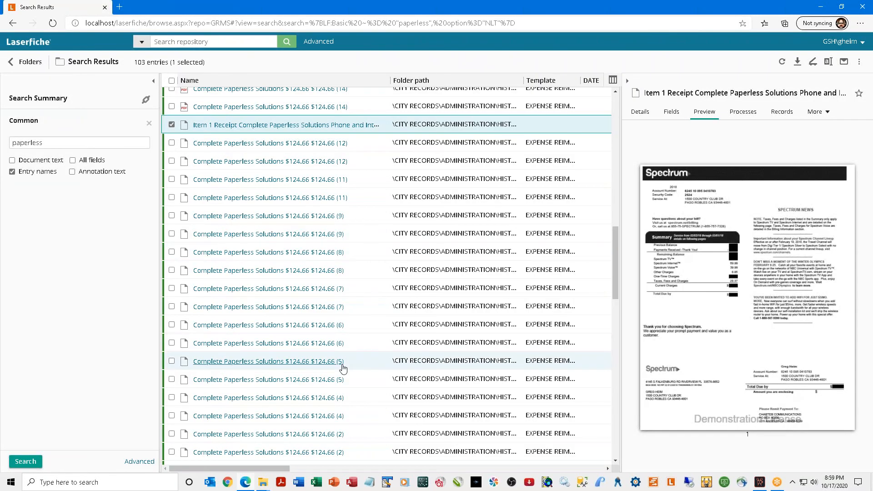
# Return to Folders and open the FROM COPY MACHINE folder with its 15 entries.
pyautogui.scroll(-12, 342, 368)
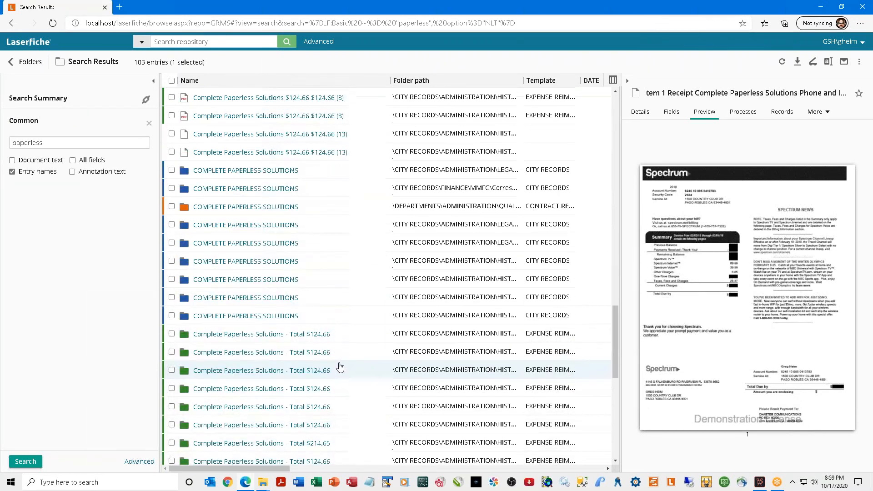
pyautogui.scroll(-3, 340, 367)
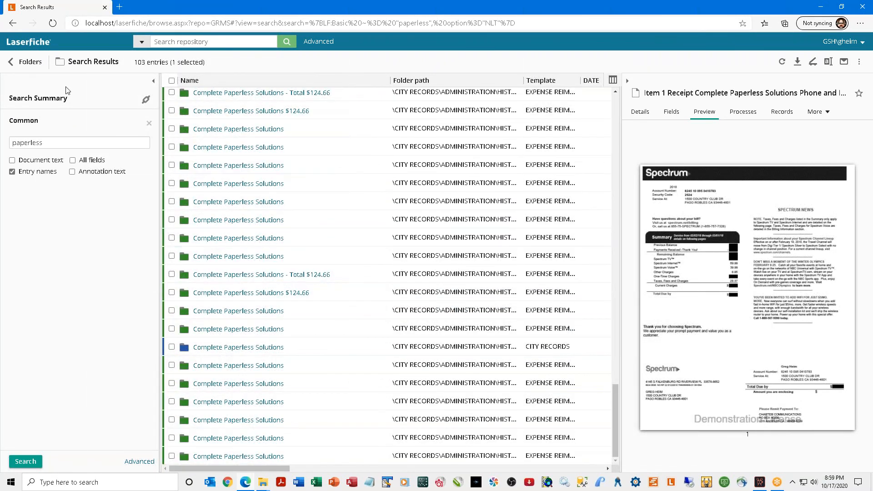
pyautogui.click(25, 64)
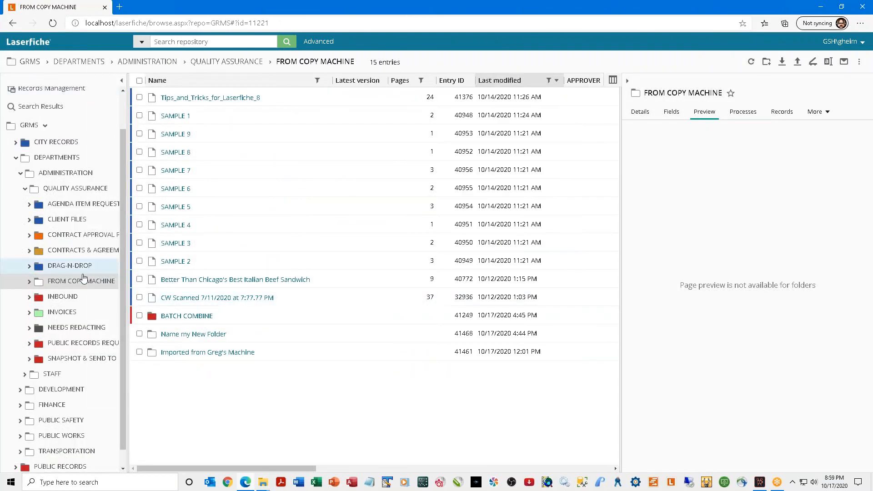
pyautogui.click(69, 285)
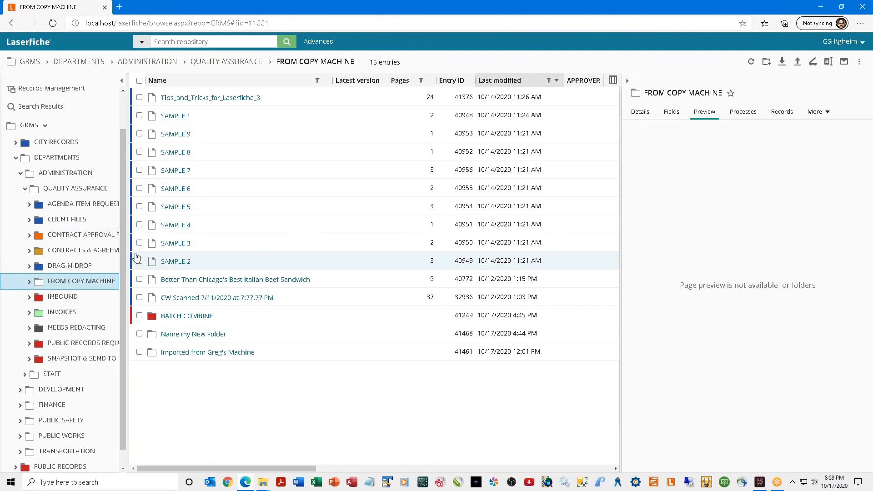
# Open Tips_and_Tricks_for_Laserfiche_8 in the viewer and widen the thumbnail pane to four columns.
pyautogui.click(203, 104)
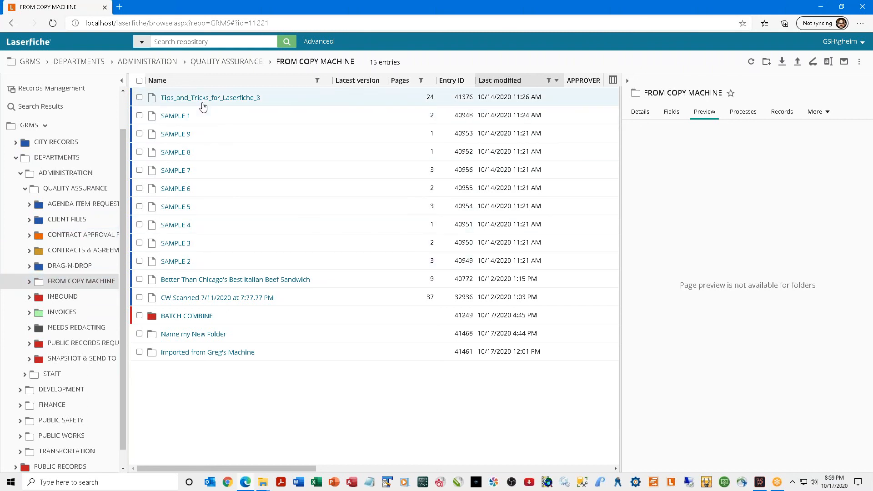
pyautogui.click(201, 99)
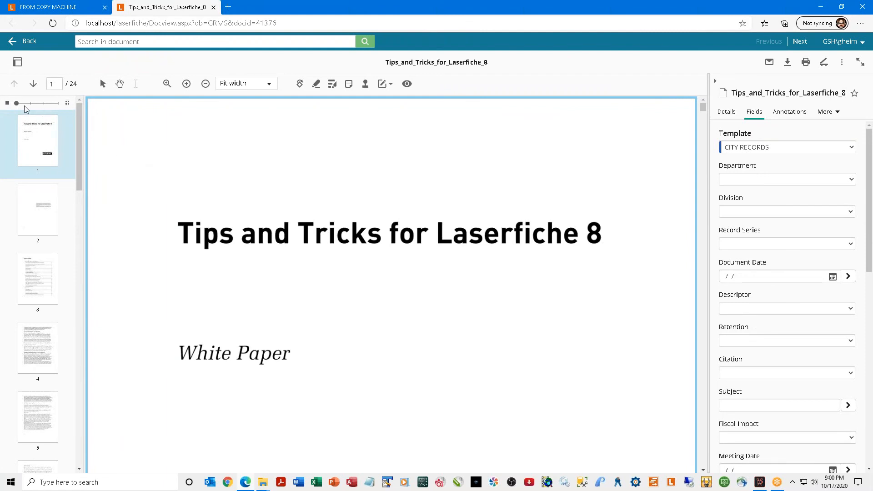
pyautogui.click(67, 104)
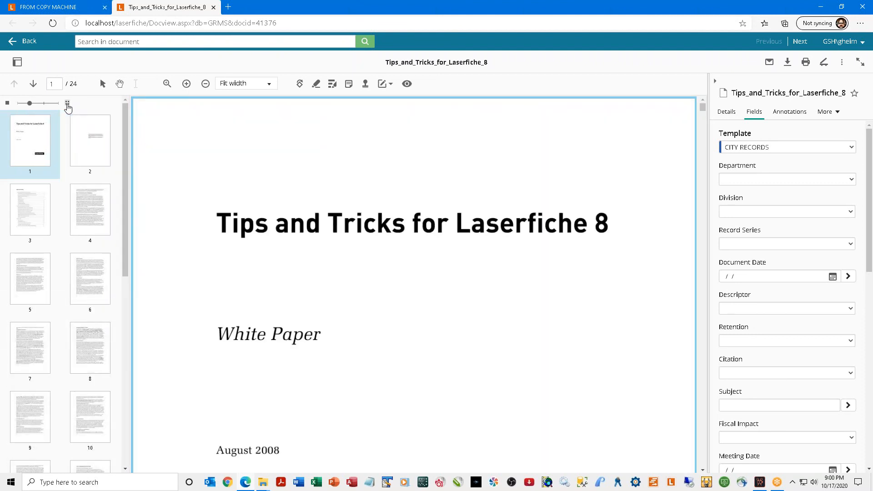
pyautogui.click(67, 104)
pyautogui.click(67, 107)
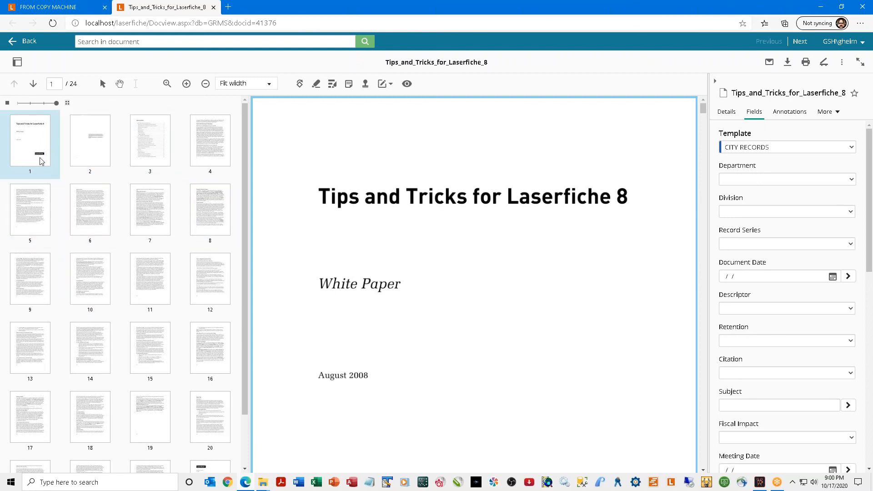
# Drag the title page thumbnail to position 8, view it, then return to page 1.
pyautogui.click(35, 133)
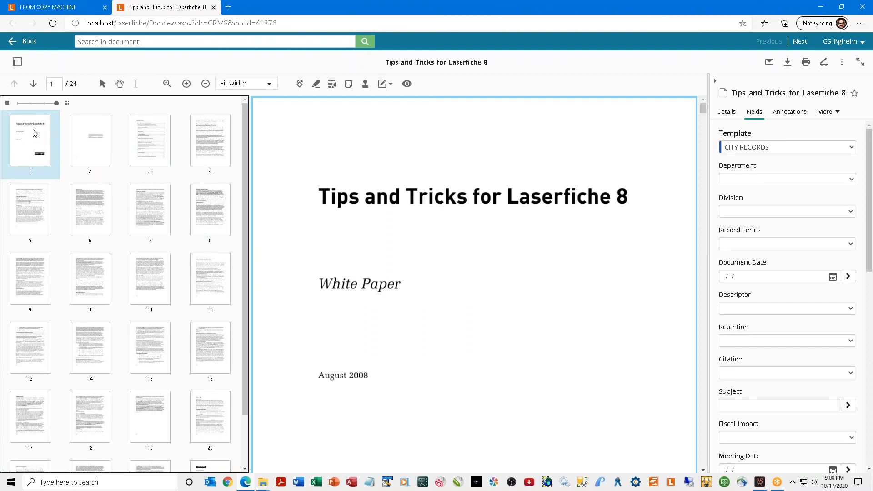
pyautogui.moveTo(35, 132); pyautogui.dragTo(188, 195)
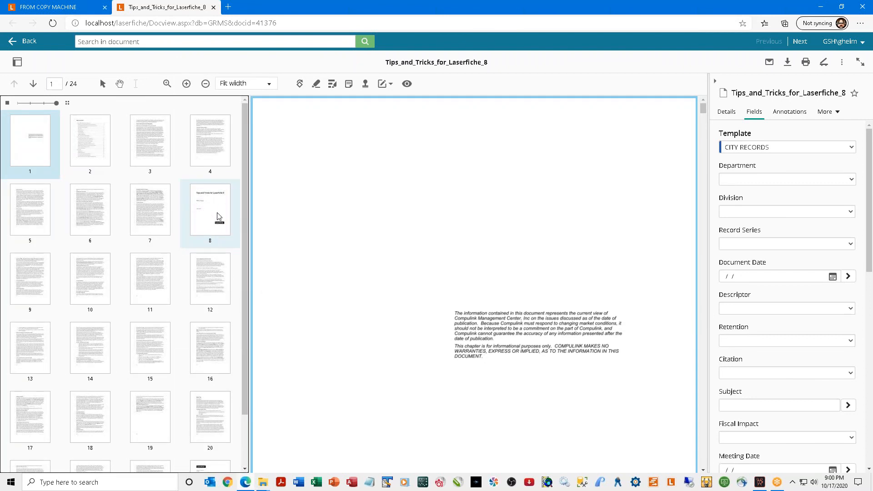
pyautogui.click(218, 217)
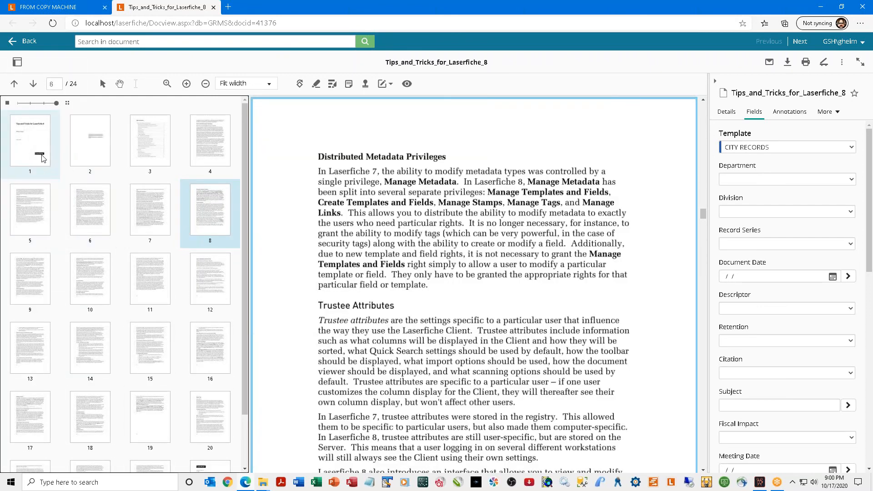
pyautogui.click(31, 150)
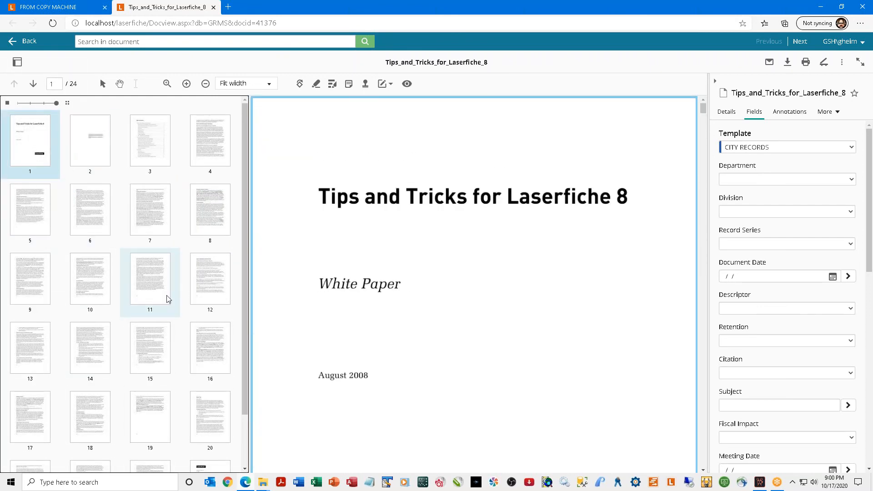
# Ctrl-select pages 6, 11, 16 and 19 with page 1, and zoom the browser to 75%.
pyautogui.keyDown('ctrl'); pyautogui.click(81, 220); pyautogui.keyUp('ctrl')
pyautogui.keyDown('ctrl'); pyautogui.click(142, 282); pyautogui.keyUp('ctrl')
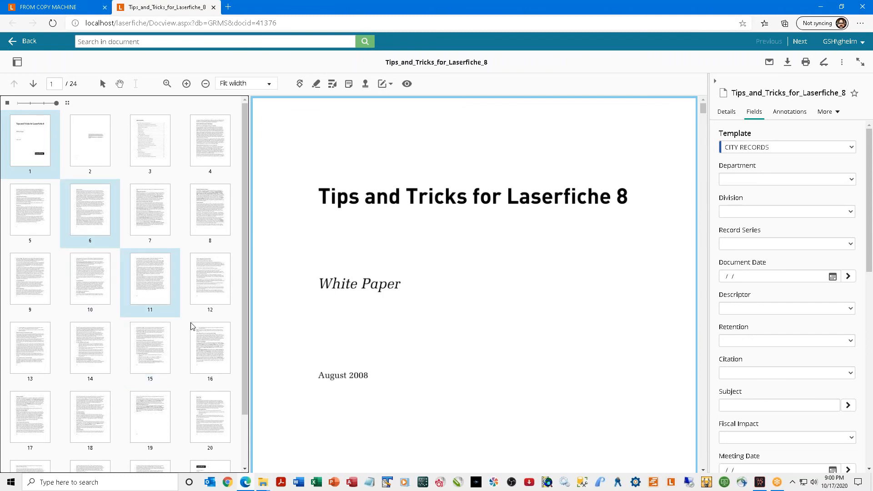
pyautogui.keyDown('ctrl'); pyautogui.click(215, 358); pyautogui.keyUp('ctrl')
pyautogui.keyDown('ctrl'); pyautogui.click(153, 418); pyautogui.keyUp('ctrl')
pyautogui.hotkey('ctrl', '-')
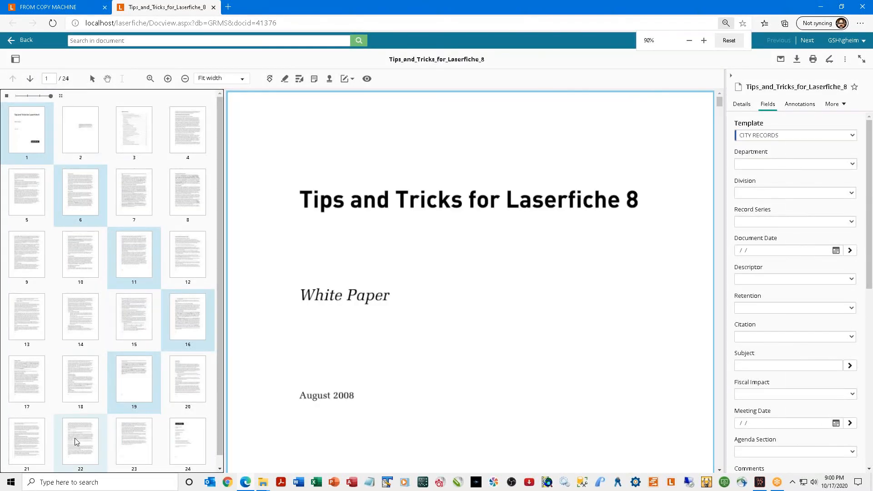
pyautogui.hotkey('ctrl', '-')
pyautogui.hotkey('ctrl', '-')
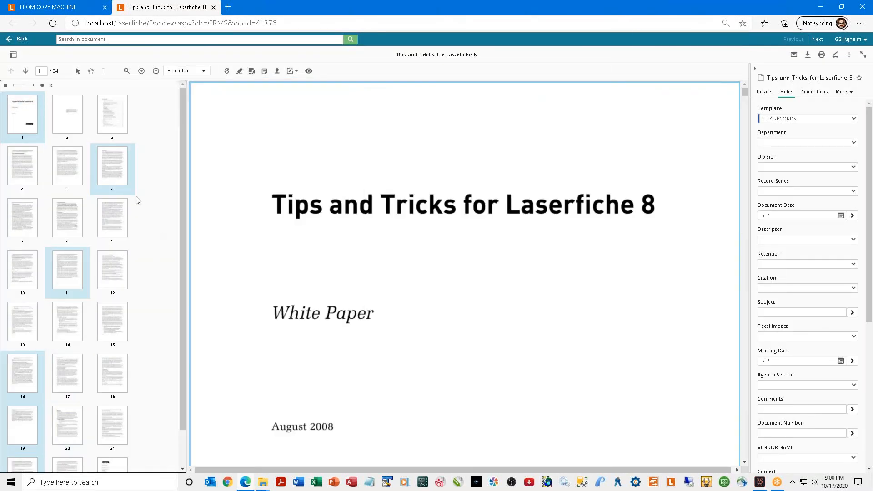
pyautogui.rightClick(123, 177)
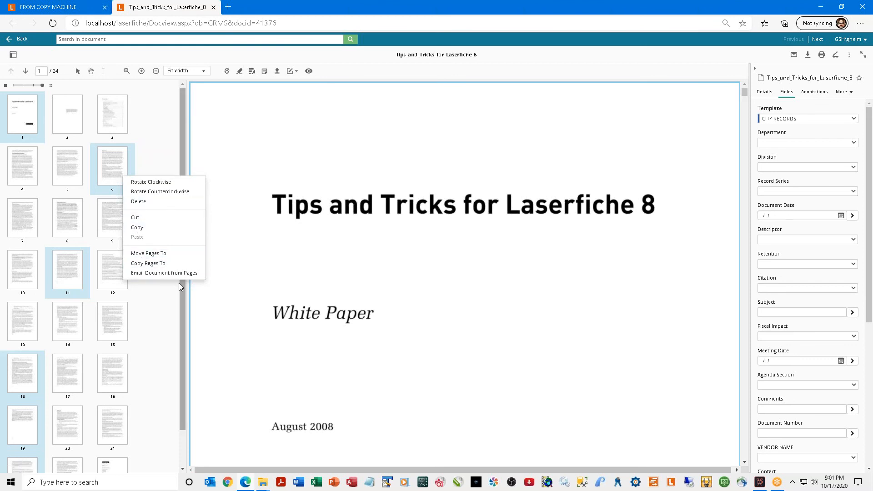
# Move the selected pages into a new document in the FROM COPY MACHINE folder.
pyautogui.click(153, 258)
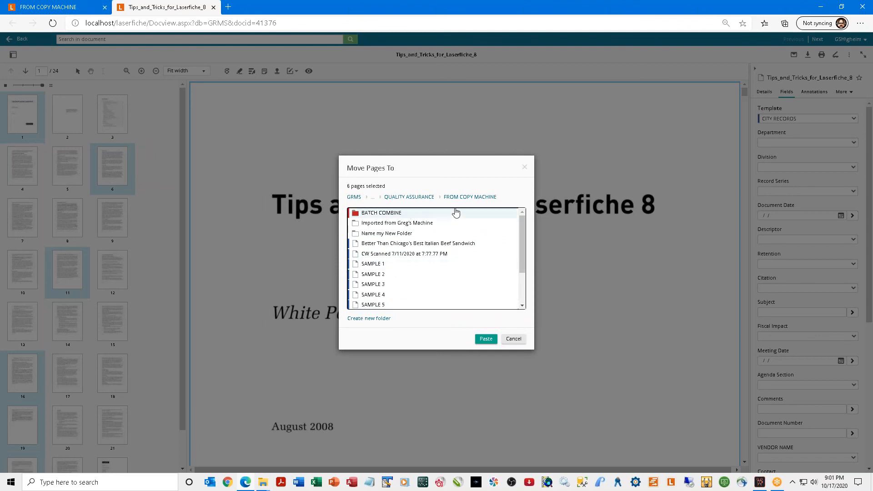
pyautogui.click(485, 339)
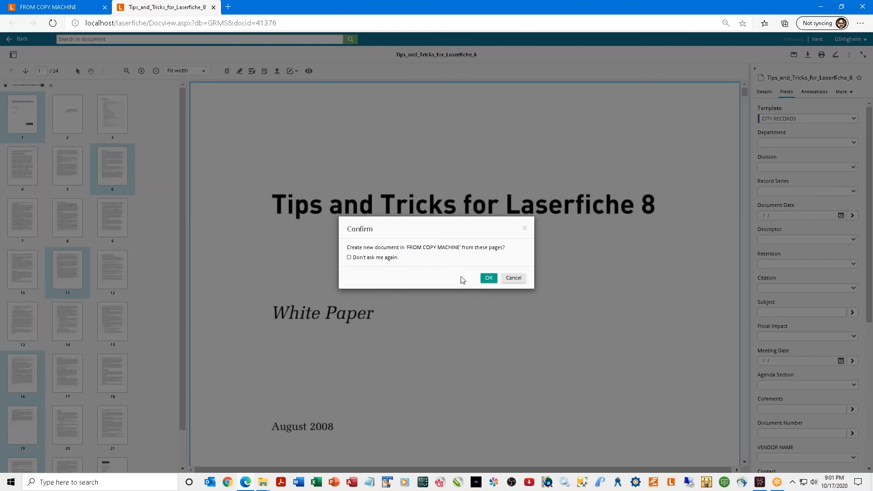
pyautogui.click(484, 278)
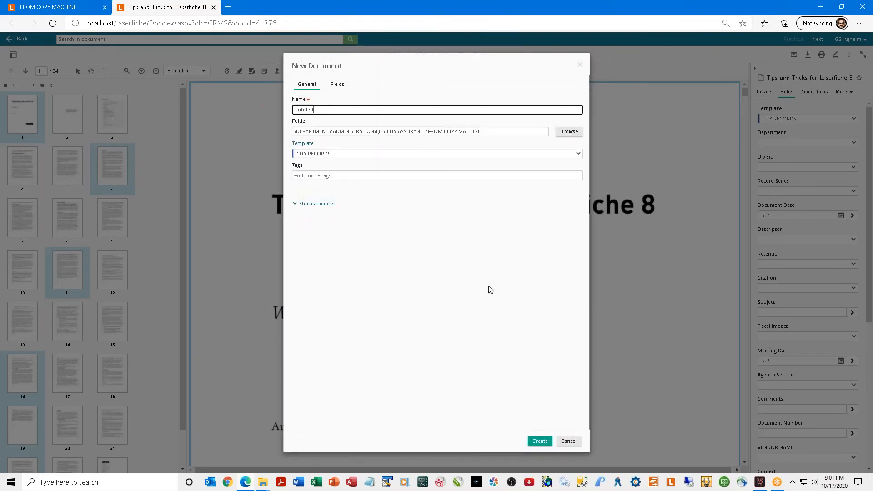
pyautogui.click(540, 442)
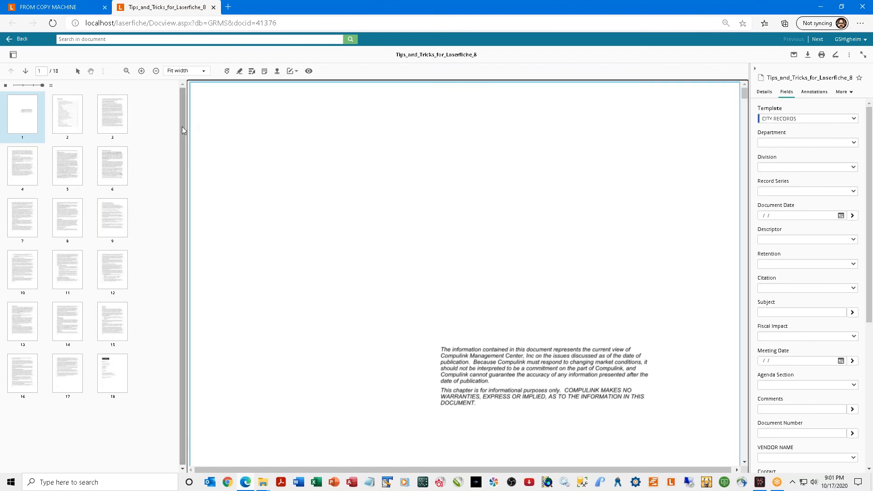
# Show page 3 and zoom in on it four times.
pyautogui.click(126, 120)
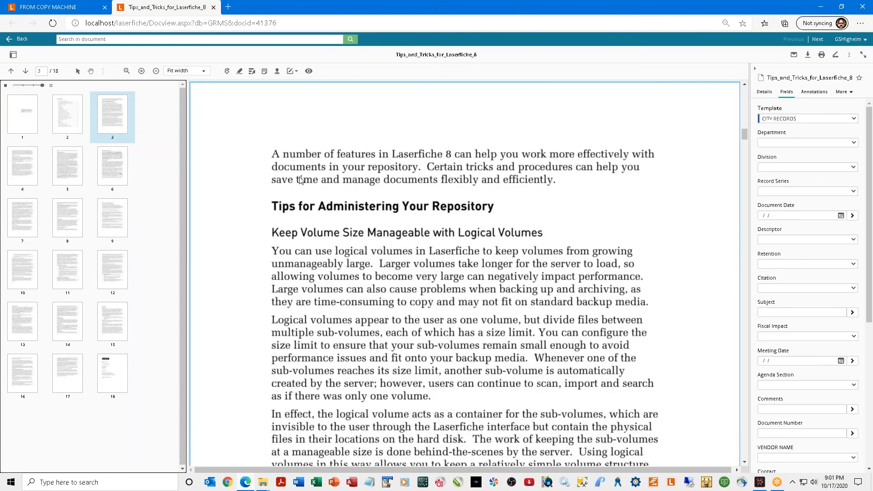
pyautogui.click(142, 72)
pyautogui.click(142, 72)
pyautogui.click(141, 72)
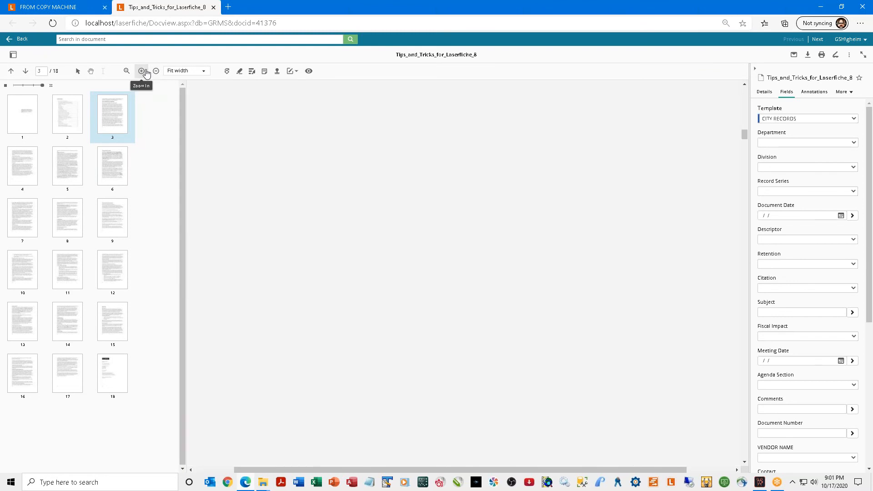
pyautogui.click(142, 71)
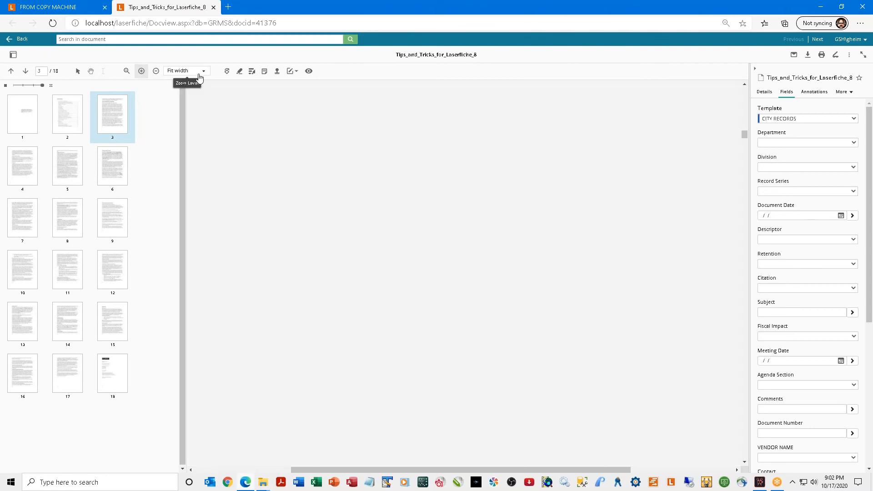
# Set the zoom to Fit window, then to Fit width.
pyautogui.click(199, 76)
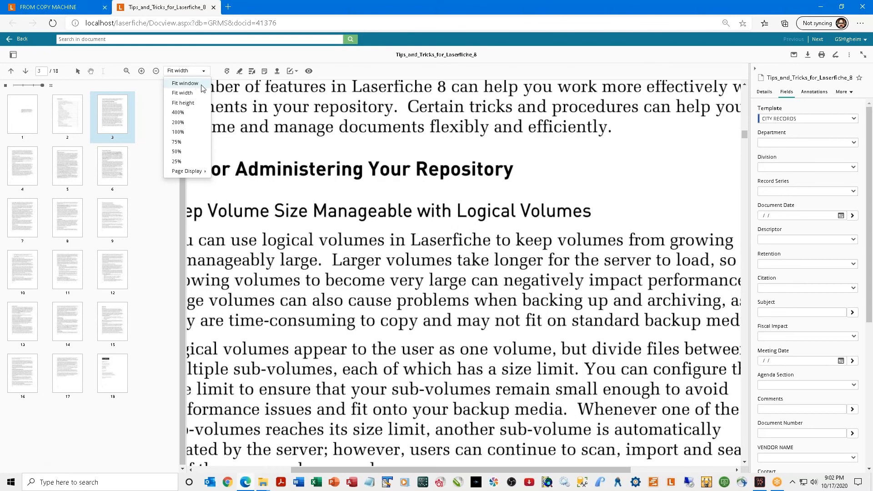
pyautogui.click(202, 87)
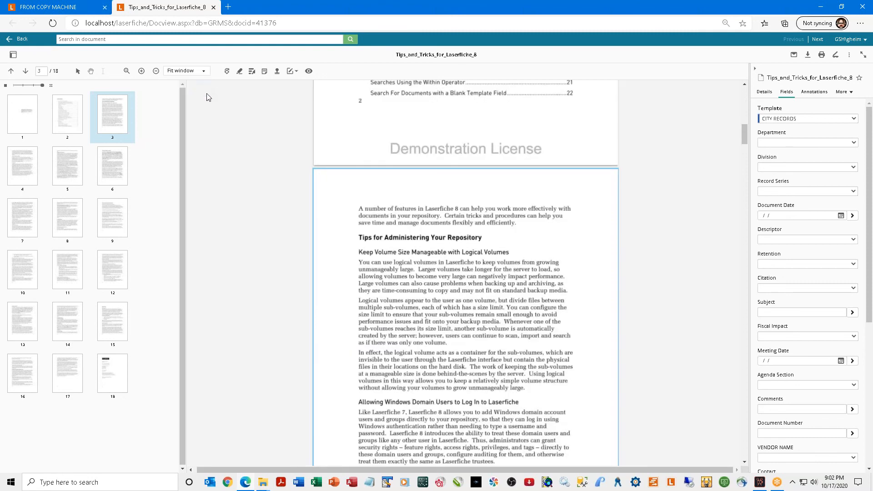
pyautogui.scroll(-2, 419, 302)
pyautogui.scroll(2, 419, 302)
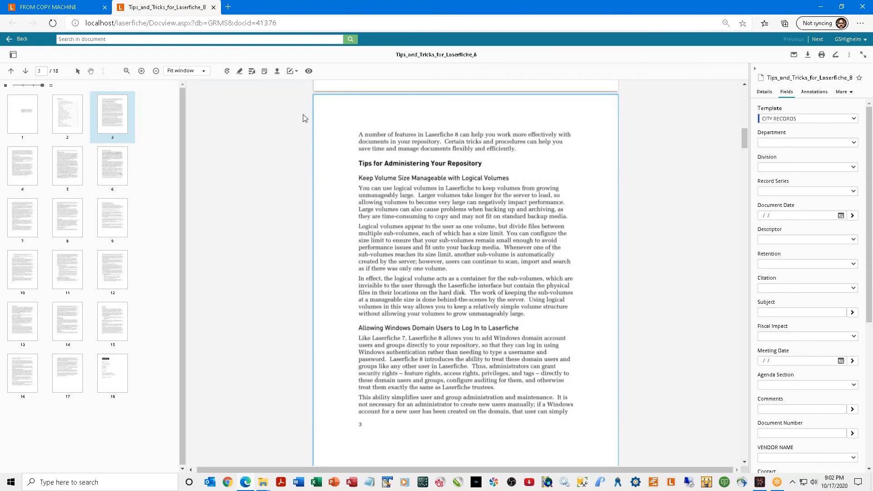
pyautogui.click(204, 72)
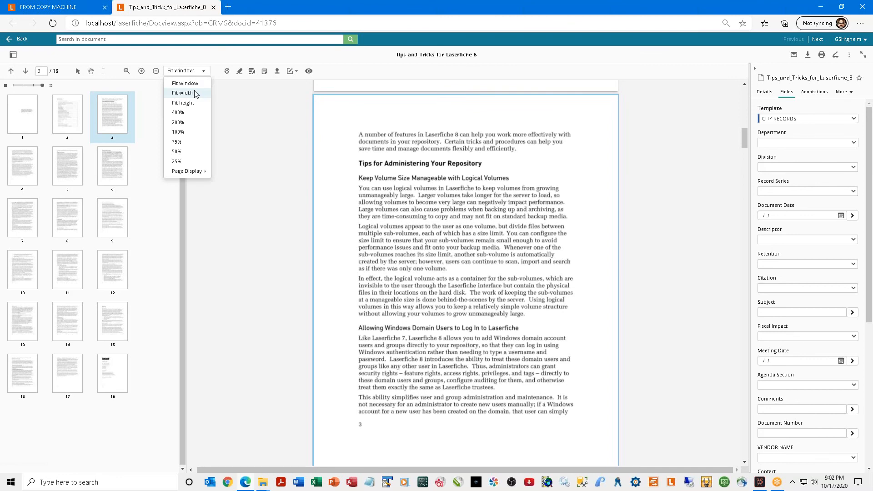
pyautogui.click(194, 93)
pyautogui.click(188, 72)
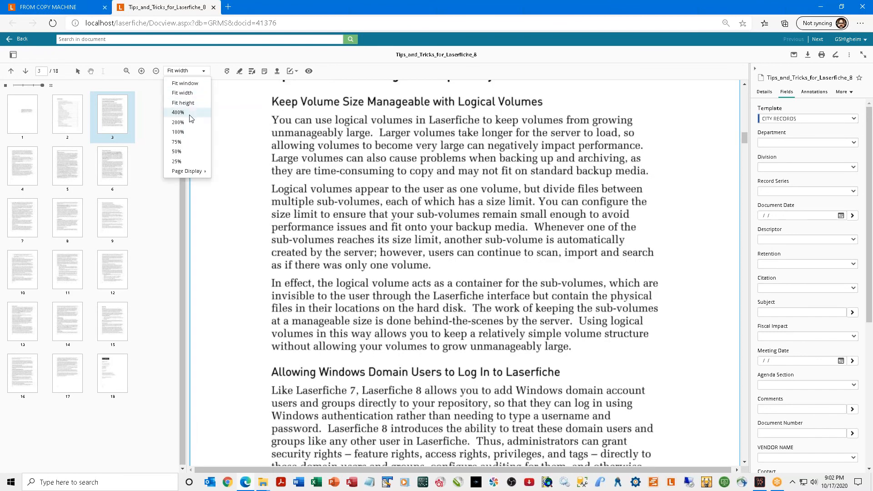
pyautogui.moveTo(195, 171)
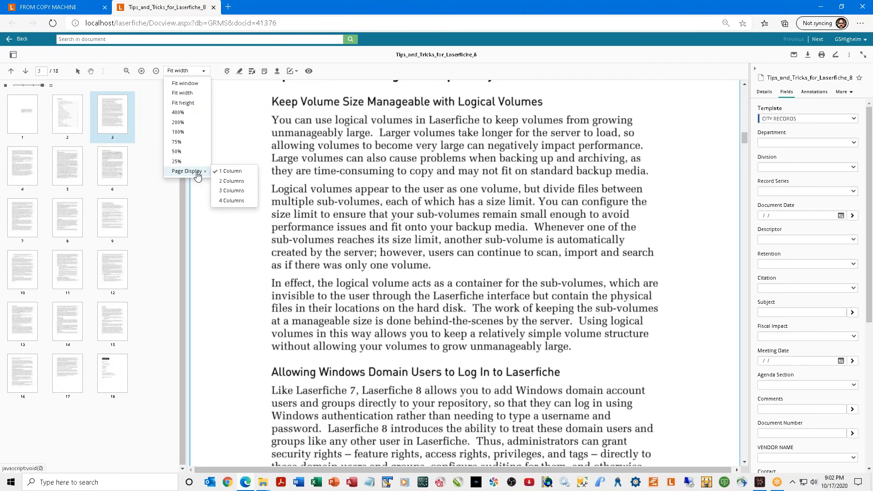
pyautogui.click(406, 134)
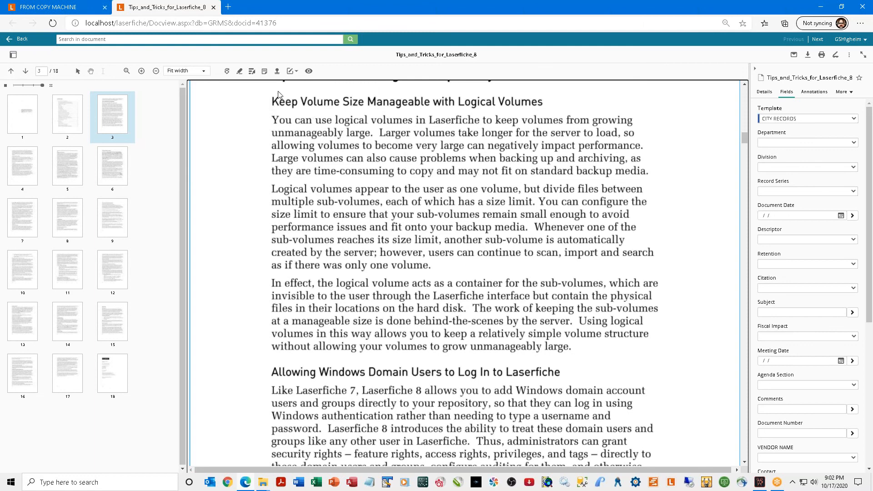
# Highlight the Keep Volume Size Manageable with Logical Volumes heading on page 3.
pyautogui.click(241, 72)
pyautogui.moveTo(260, 93)
pyautogui.mouseDown()
pyautogui.moveTo(333, 112)
pyautogui.moveTo(551, 121)
pyautogui.moveTo(567, 109)
pyautogui.mouseUp()
pyautogui.rightClick(542, 103)
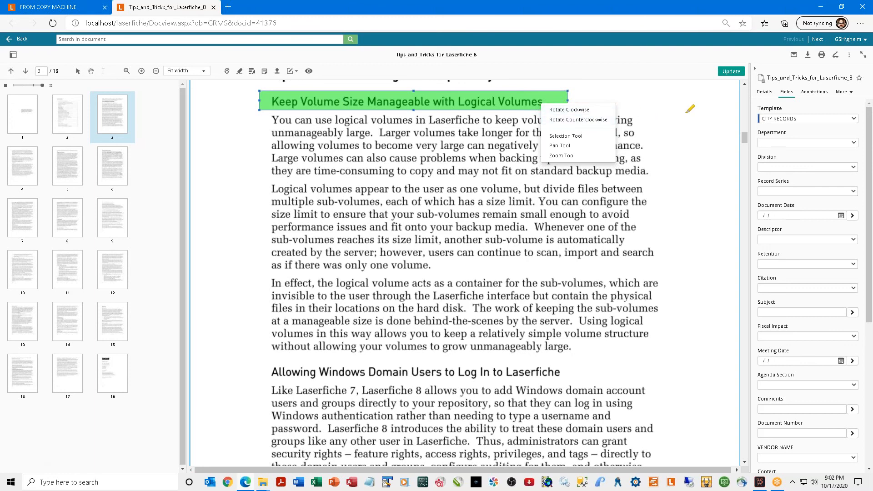
pyautogui.click(739, 110)
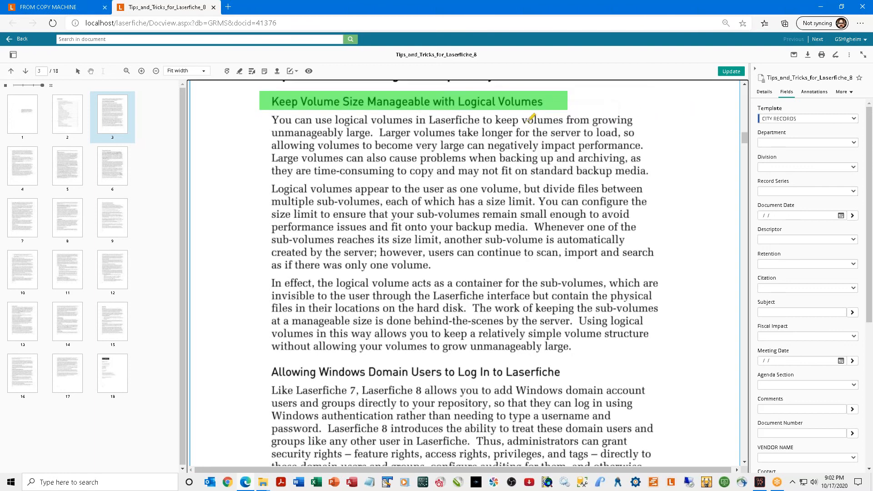
# Make the highlight orange and private, with the comment 'I highlighted because xyz'.
pyautogui.doubleClick(379, 98)
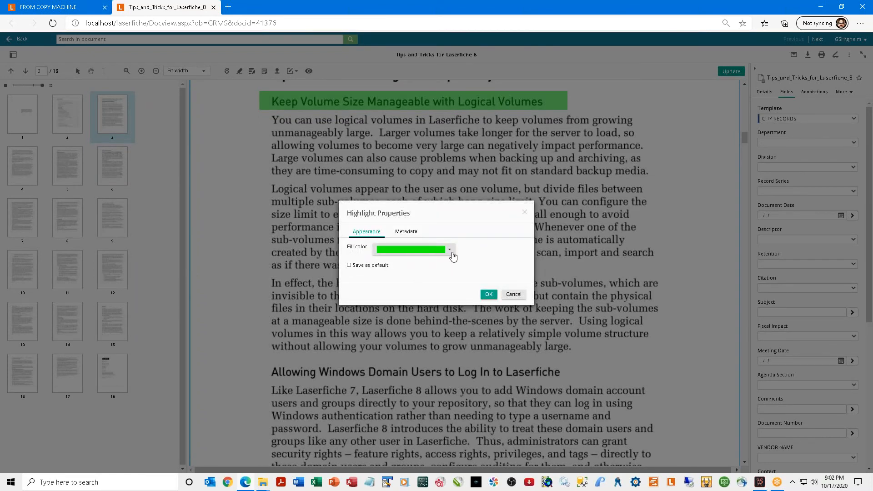
pyautogui.click(449, 249)
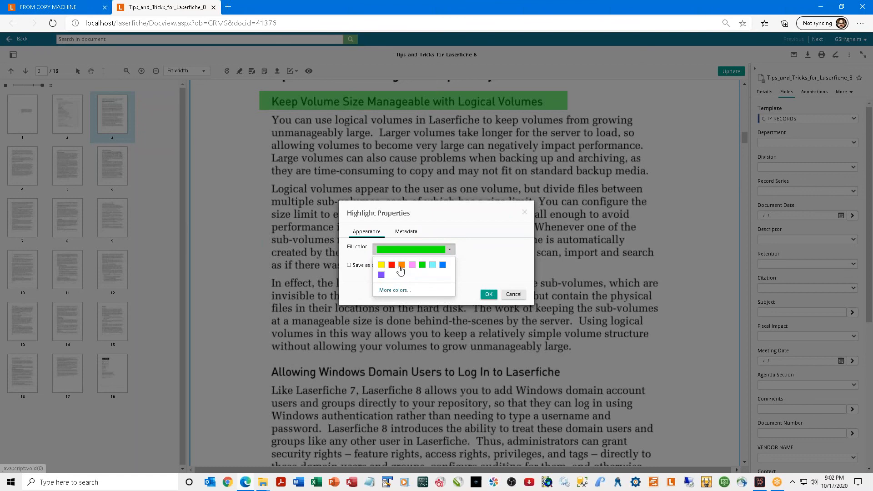
pyautogui.click(401, 265)
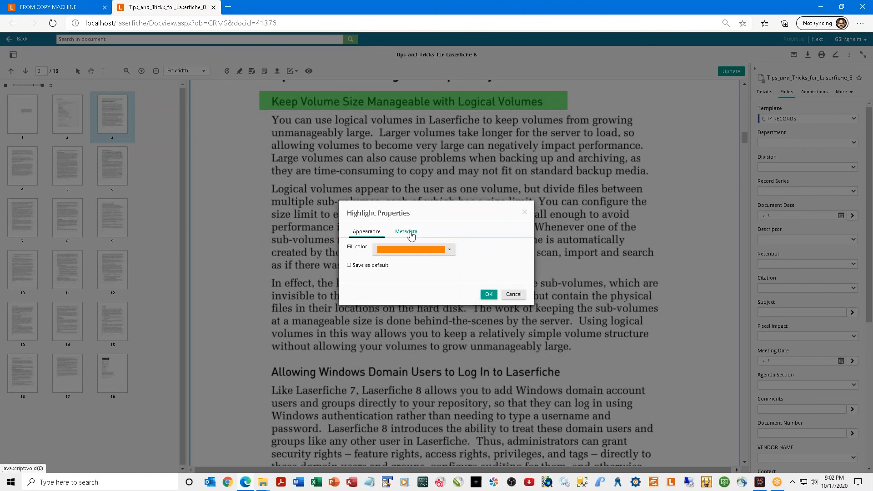
pyautogui.click(411, 235)
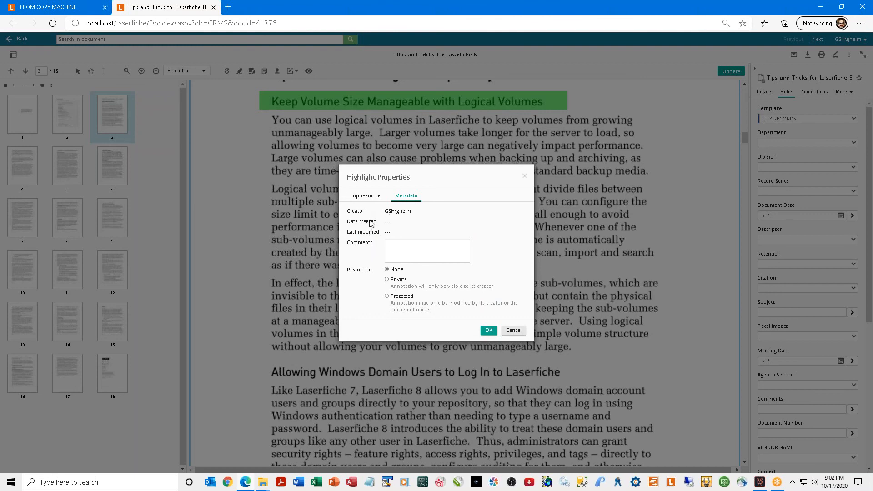
pyautogui.click(390, 247)
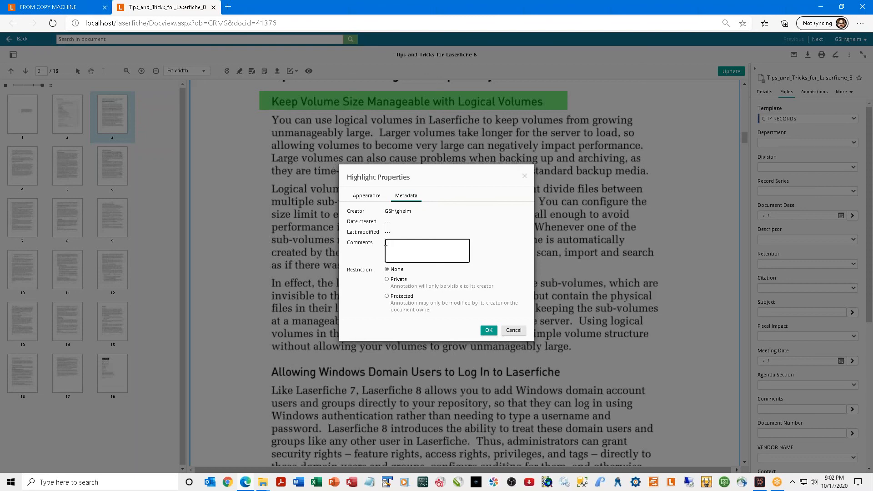
pyautogui.write('highlighted because xyz')
pyautogui.click(387, 279)
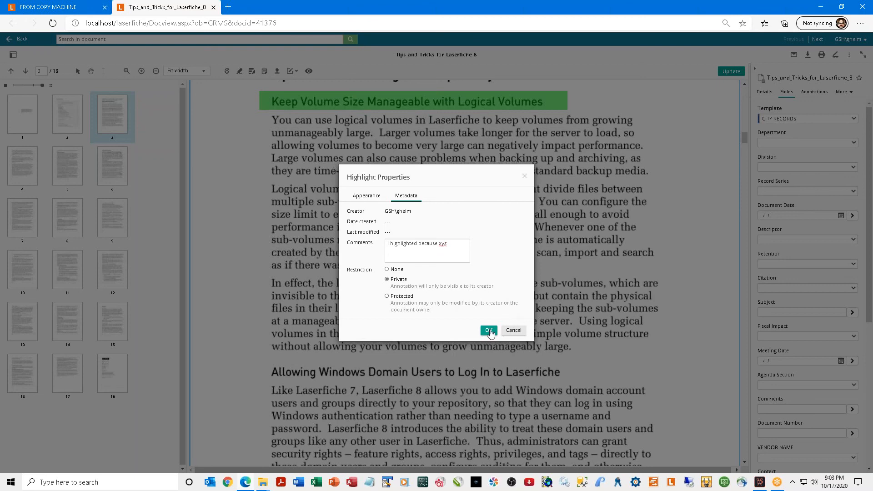
pyautogui.click(489, 330)
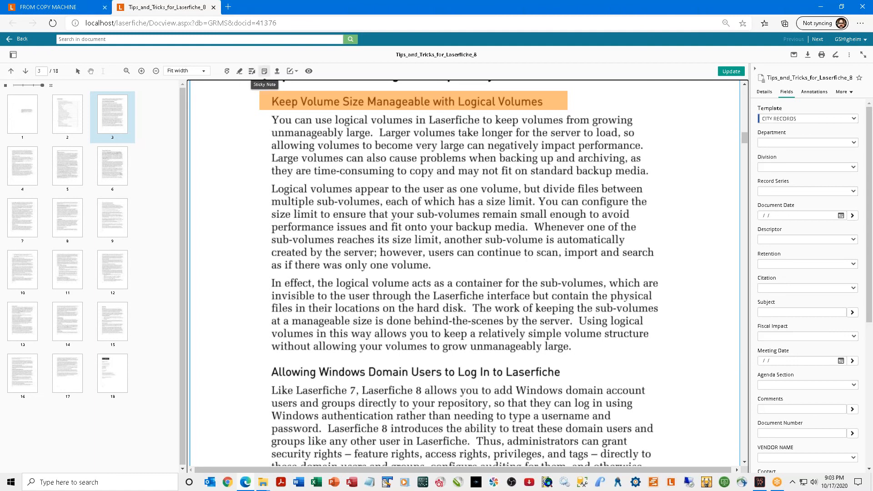
# Pin a sticky note beside page 3's first paragraph, then reopen and collapse its comment.
pyautogui.click(264, 71)
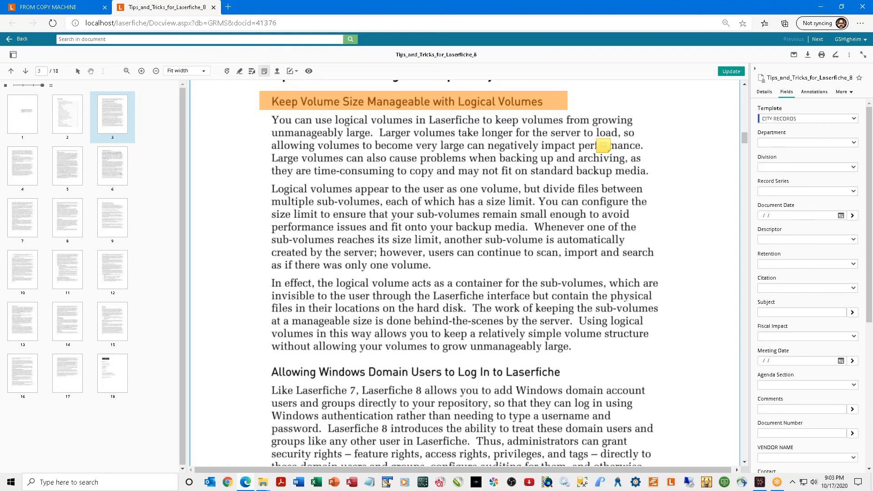
pyautogui.click(619, 138)
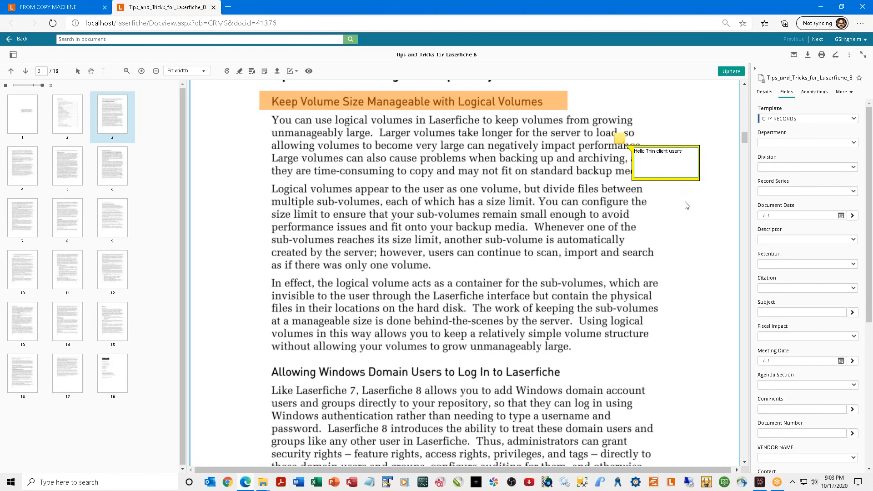
pyautogui.click(690, 212)
pyautogui.click(619, 139)
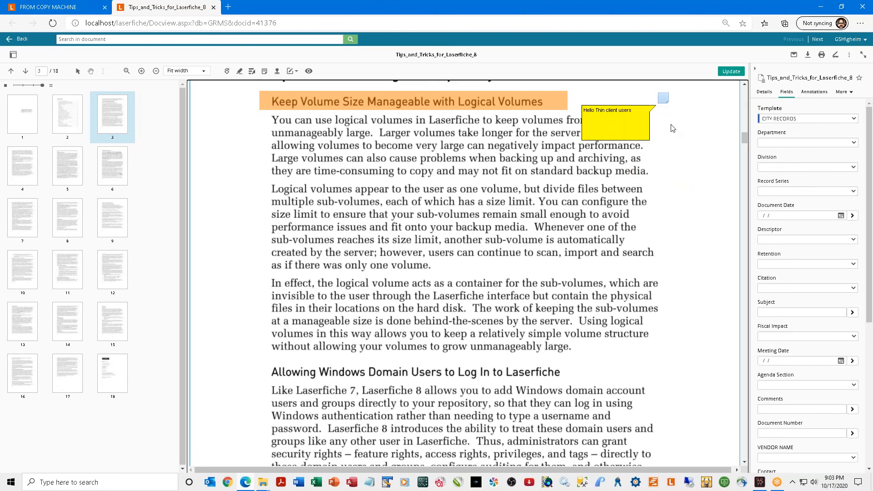
pyautogui.click(672, 128)
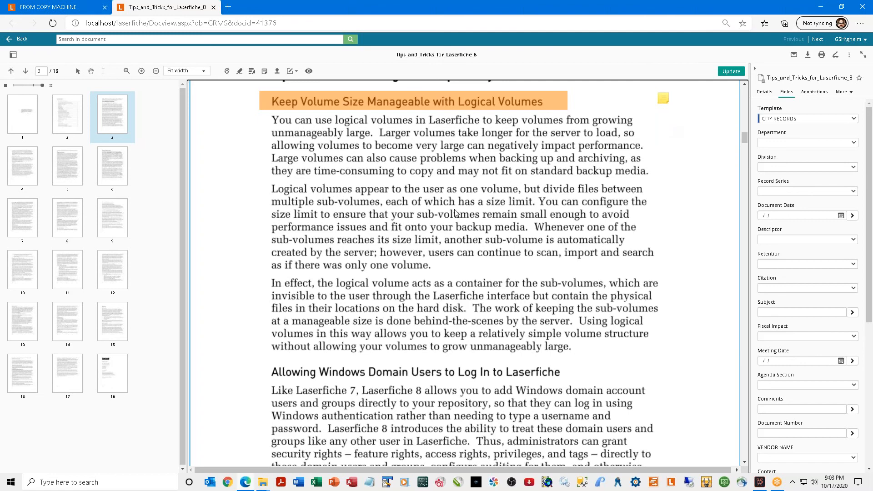
# Place a red FAXED (FAX RECEIVED) stamp on page 3.
pyautogui.click(276, 73)
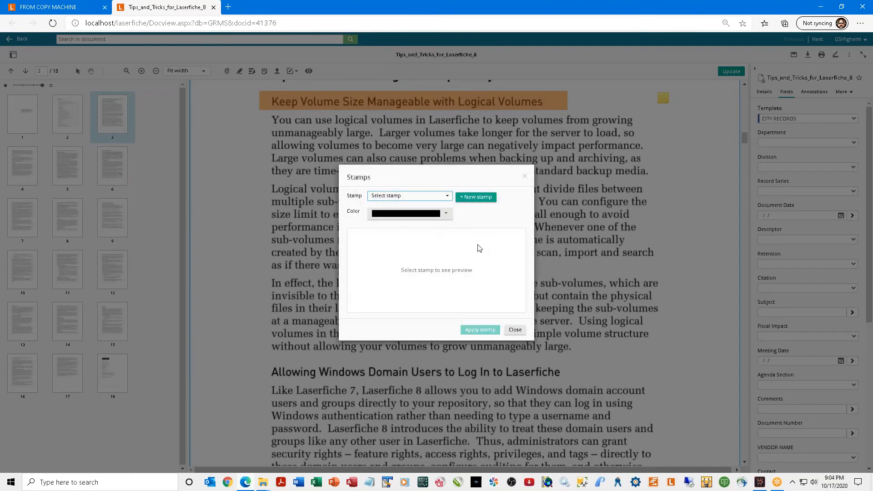
pyautogui.click(447, 198)
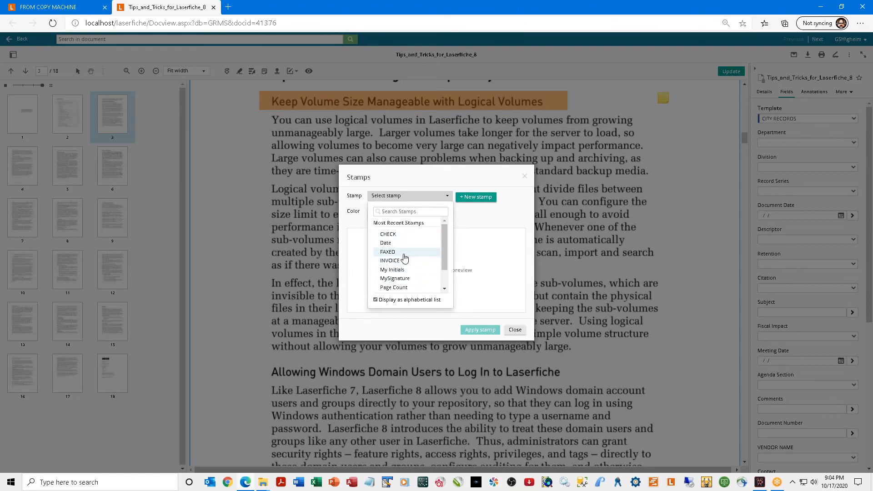
pyautogui.click(403, 253)
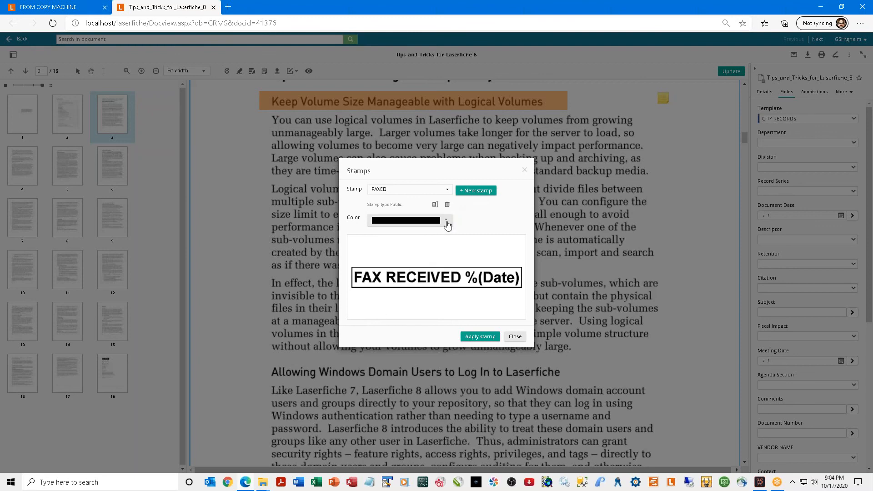
pyautogui.click(446, 222)
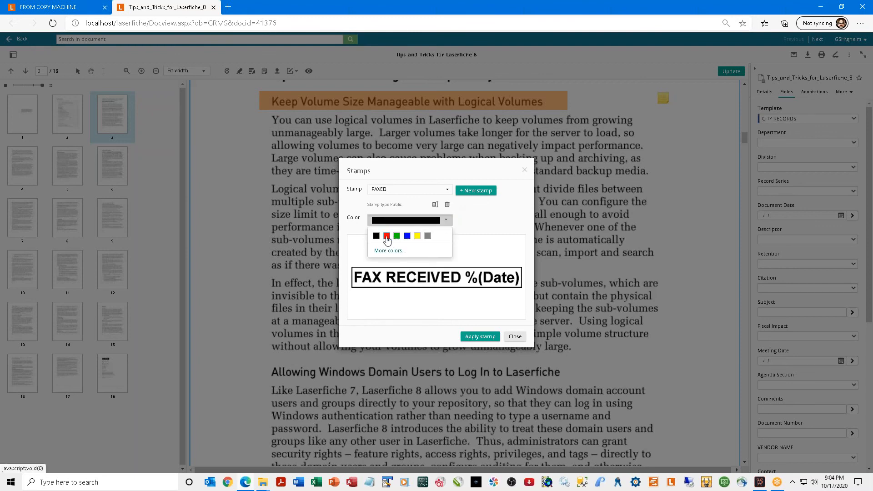
pyautogui.click(386, 236)
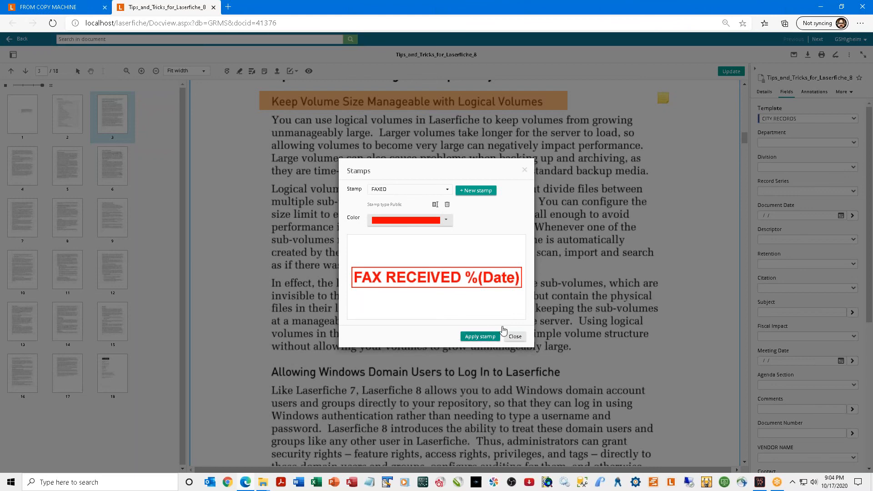
pyautogui.click(481, 336)
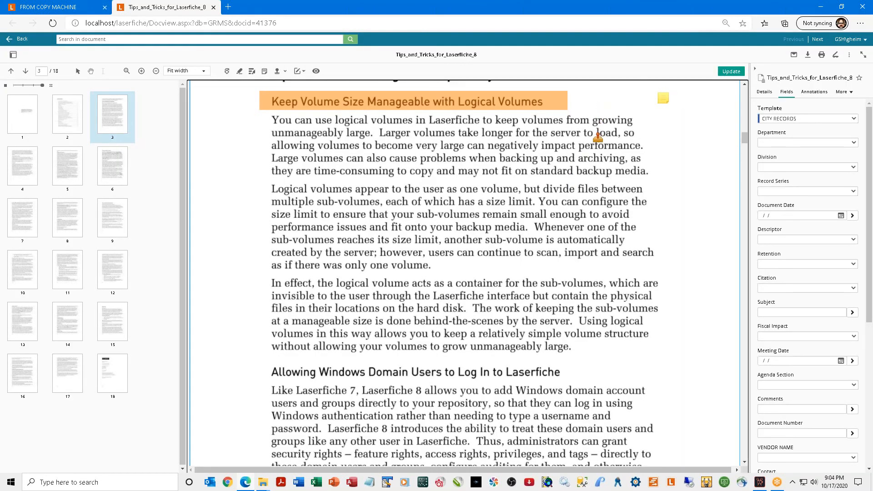
pyautogui.click(597, 137)
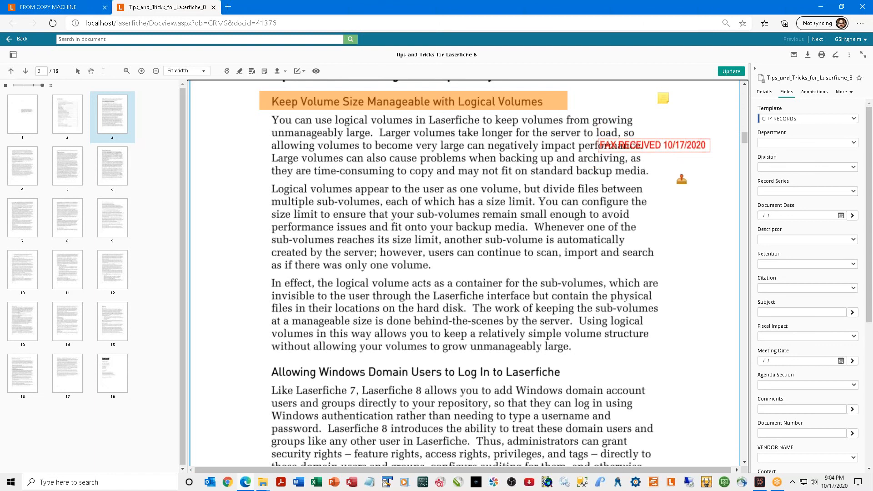
# Move the FAX RECEIVED stamp up beside the Logical Volumes heading.
pyautogui.rightClick(683, 142)
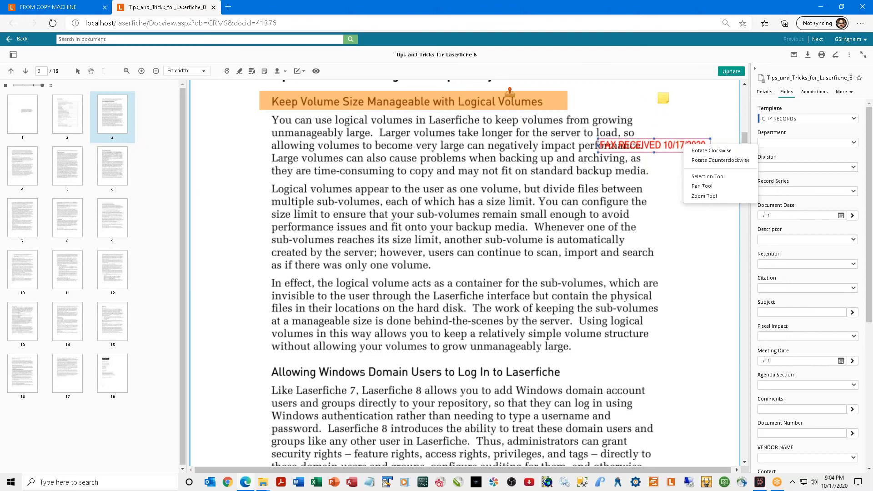
pyautogui.click(277, 71)
pyautogui.click(277, 72)
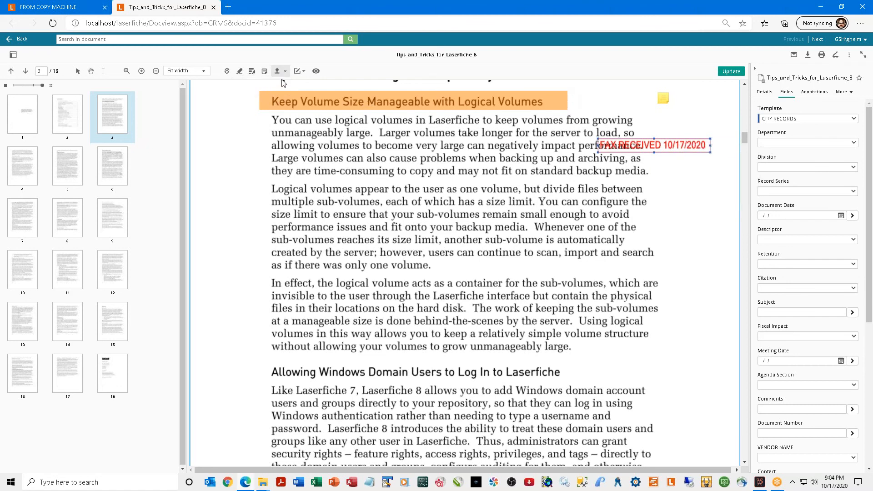
pyautogui.click(671, 115)
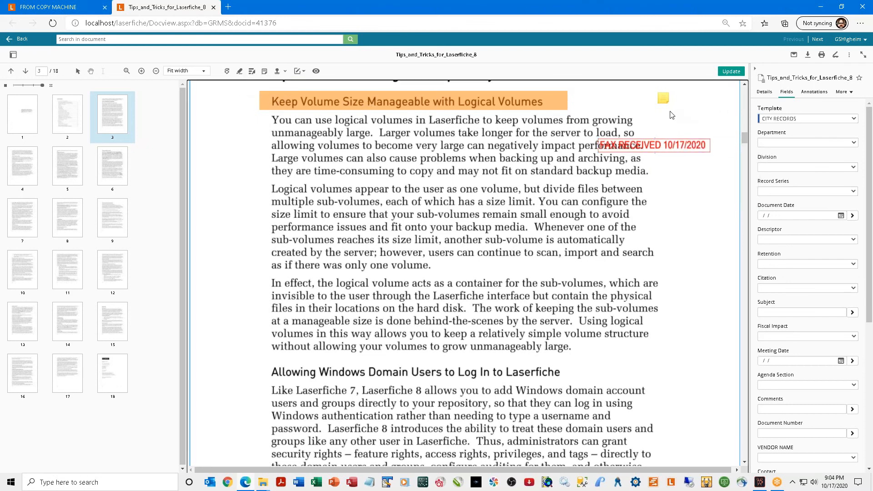
pyautogui.moveTo(687, 152); pyautogui.dragTo(706, 108)
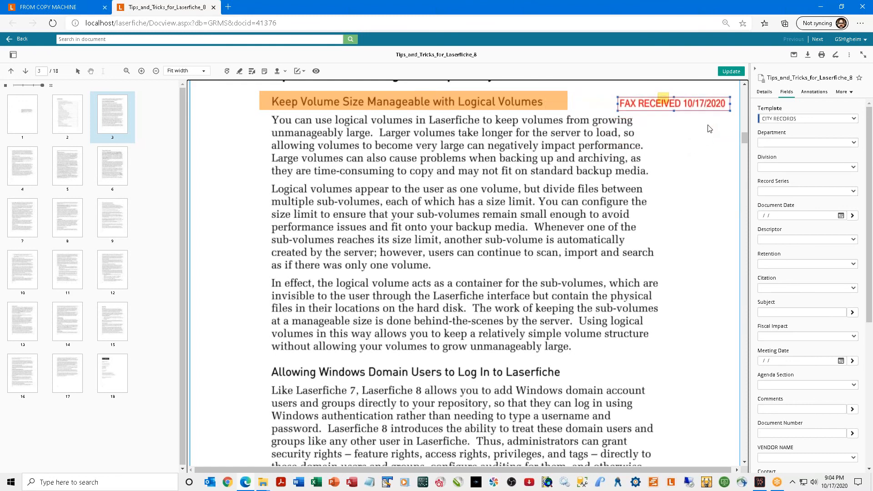
pyautogui.rightClick(708, 129)
pyautogui.click(664, 128)
pyautogui.rightClick(668, 133)
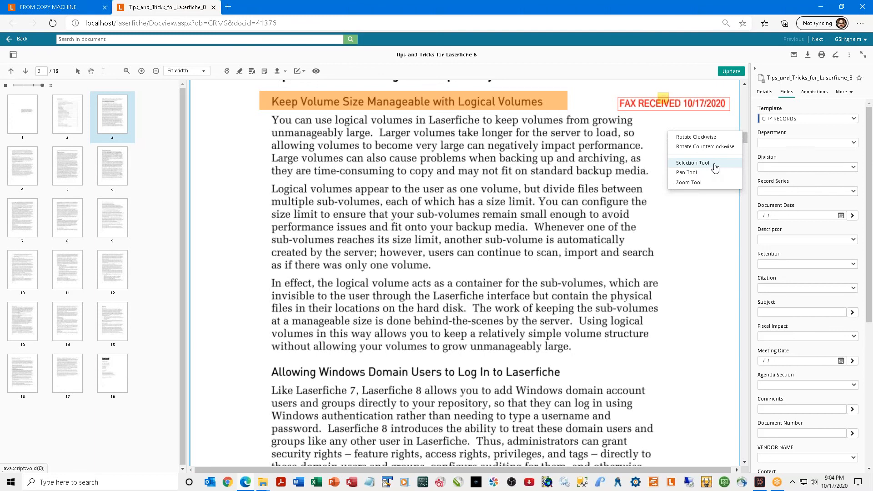
# Use the Zoom Tool to zoom into page 3's heading, zoom back out, then return to selection mode.
pyautogui.click(697, 182)
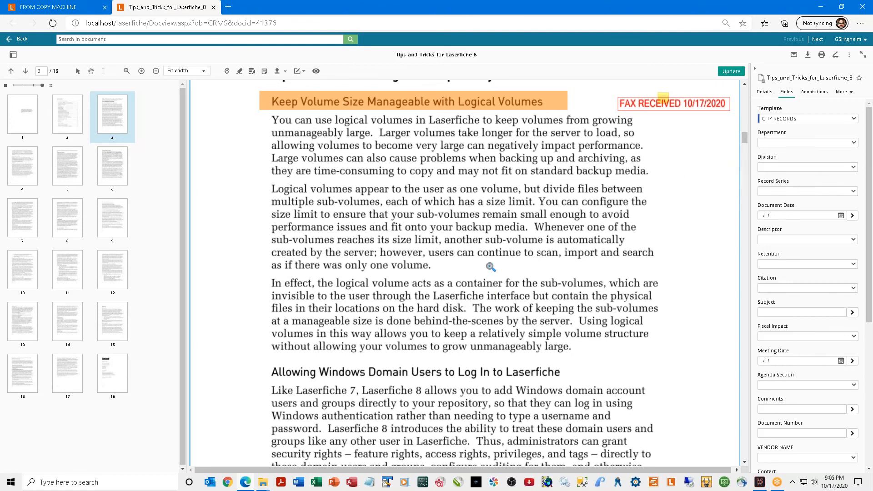
pyautogui.click(669, 207)
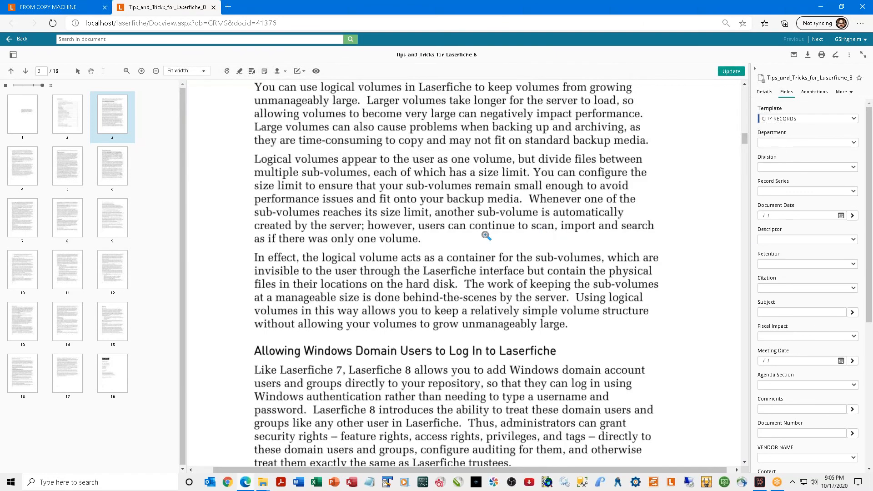
pyautogui.click(486, 236)
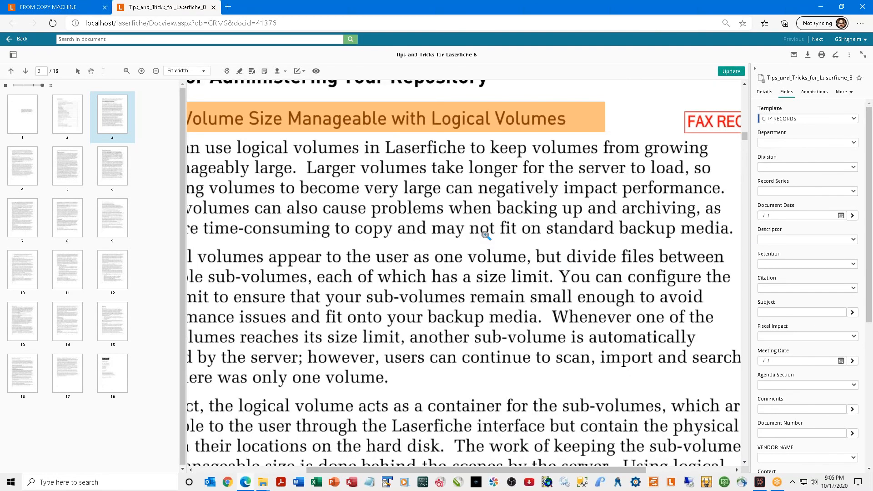
pyautogui.click(486, 236)
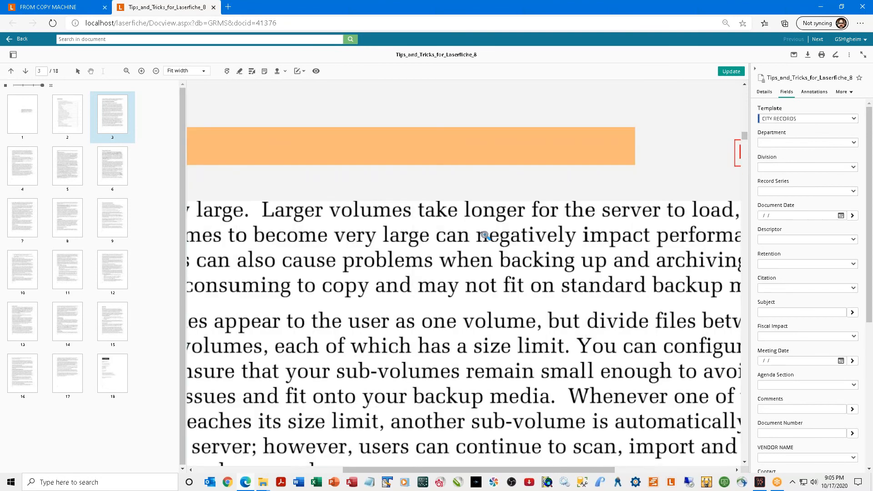
pyautogui.click(485, 235)
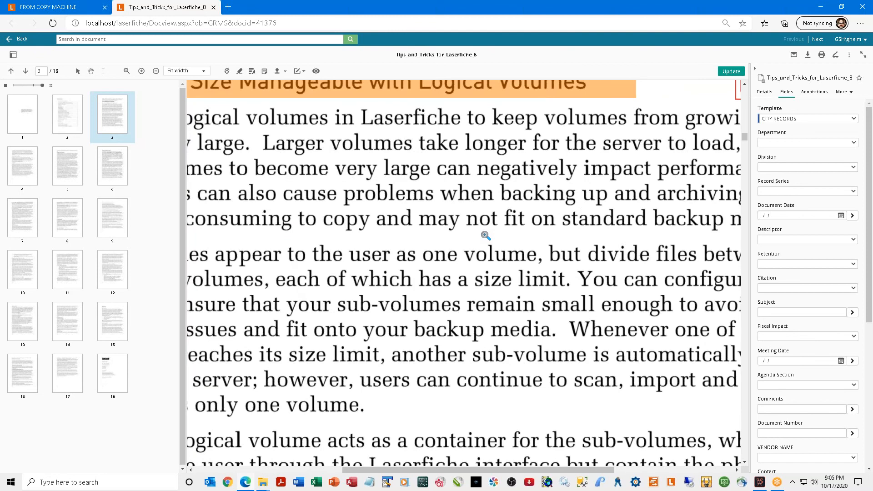
pyautogui.rightClick(485, 235)
pyautogui.rightClick(485, 235)
pyautogui.rightClick(486, 236)
pyautogui.rightClick(485, 235)
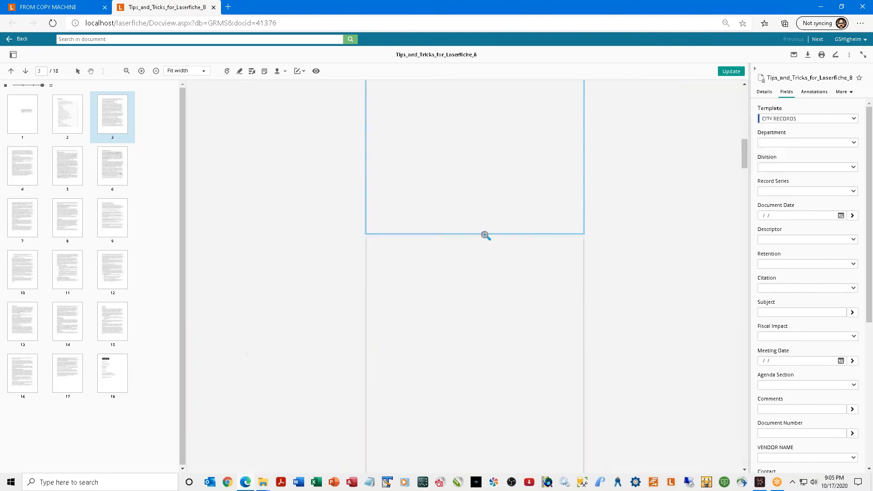
pyautogui.rightClick(516, 193)
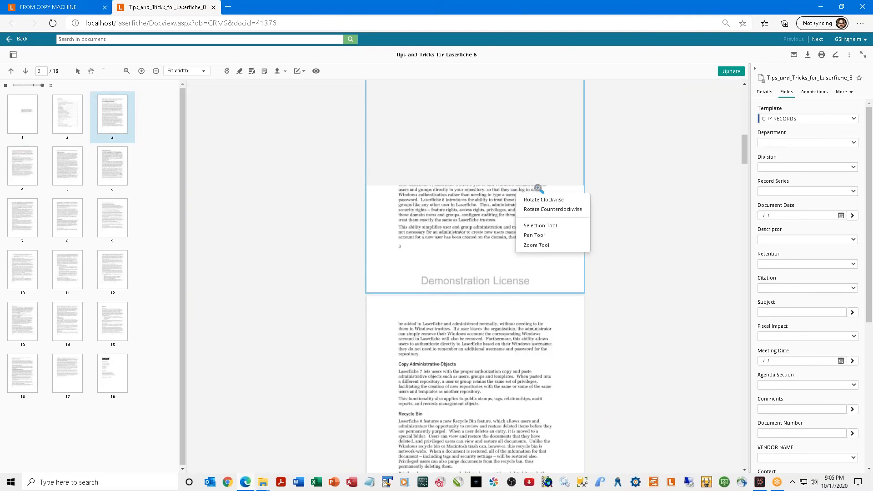
pyautogui.click(558, 233)
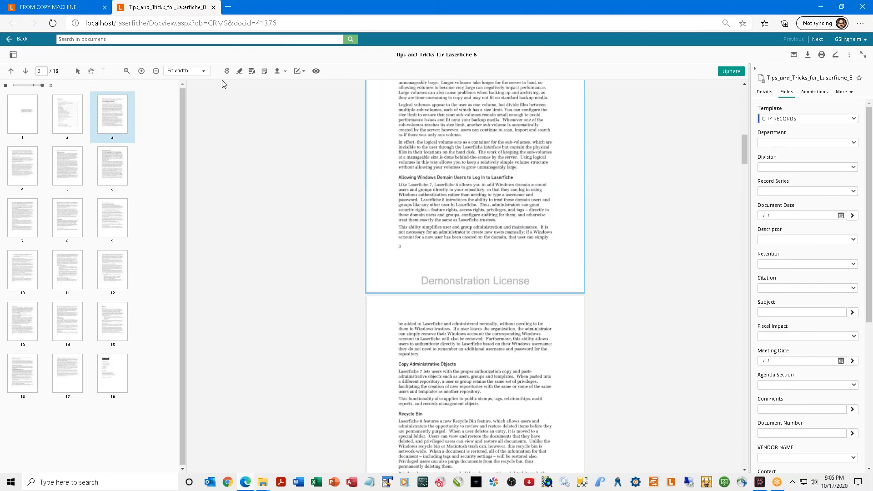
# Magnify page 3 to 400% and pan with the Pan Tool to the users and groups lines.
pyautogui.click(203, 70)
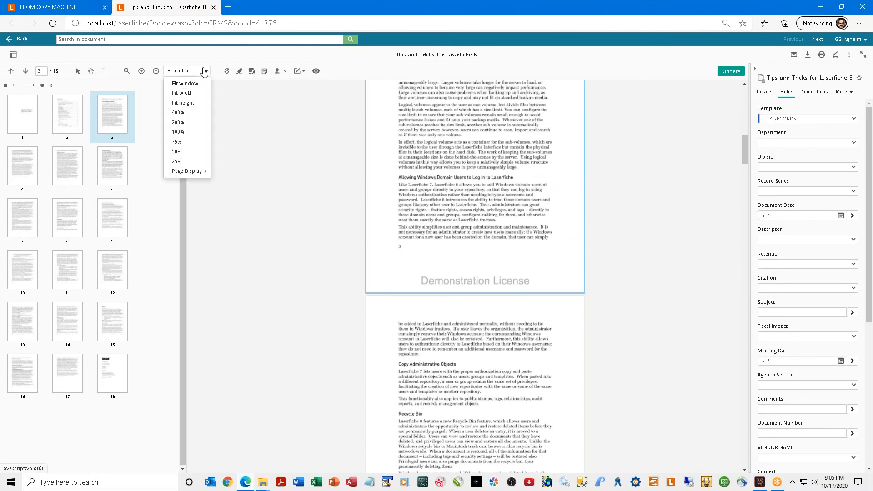
pyautogui.click(178, 112)
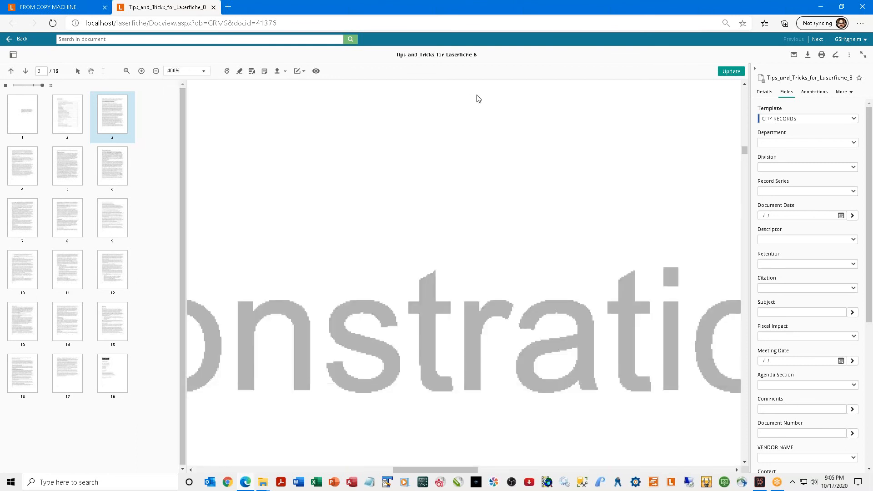
pyautogui.rightClick(467, 126)
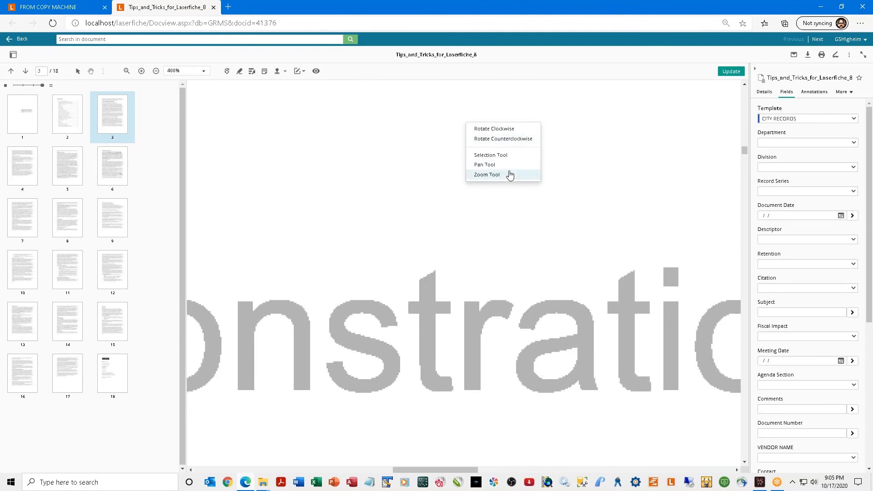
pyautogui.click(482, 166)
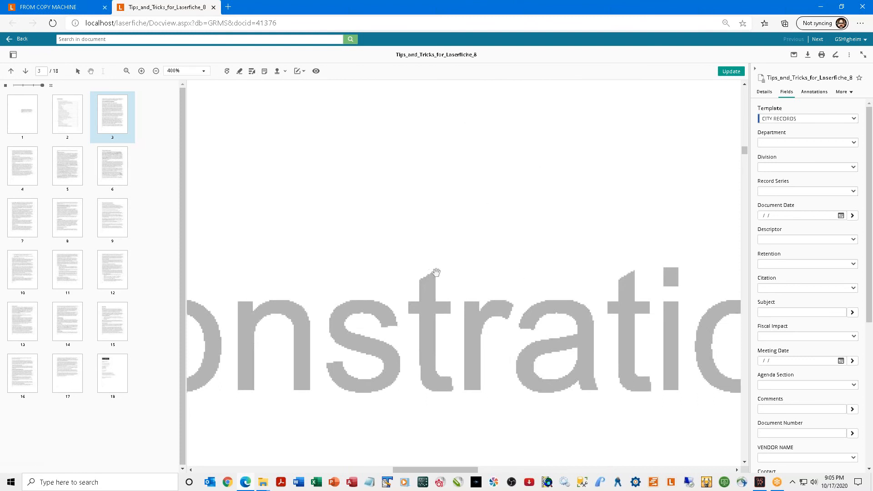
pyautogui.moveTo(370, 232); pyautogui.dragTo(564, 394)
pyautogui.moveTo(484, 180); pyautogui.dragTo(545, 389)
pyautogui.moveTo(415, 147); pyautogui.dragTo(491, 207)
pyautogui.moveTo(500, 282); pyautogui.dragTo(484, 207)
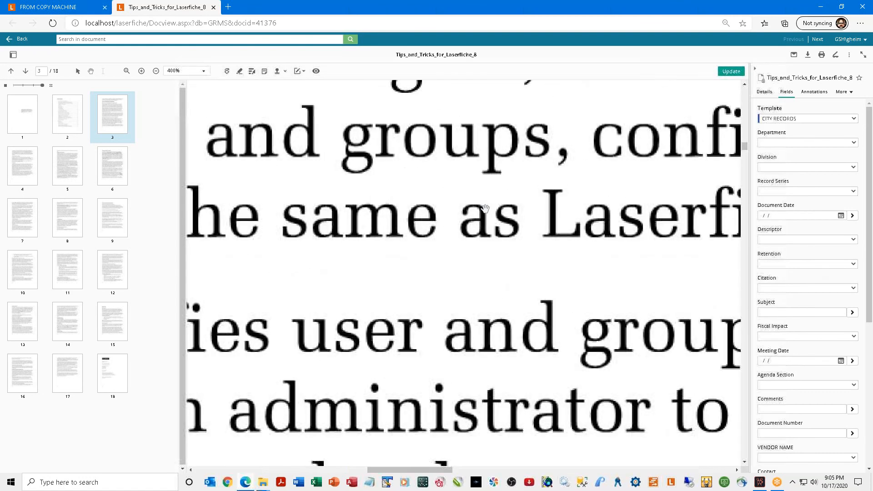
# Set the zoom back to fit the page to the viewer width.
pyautogui.rightClick(476, 166)
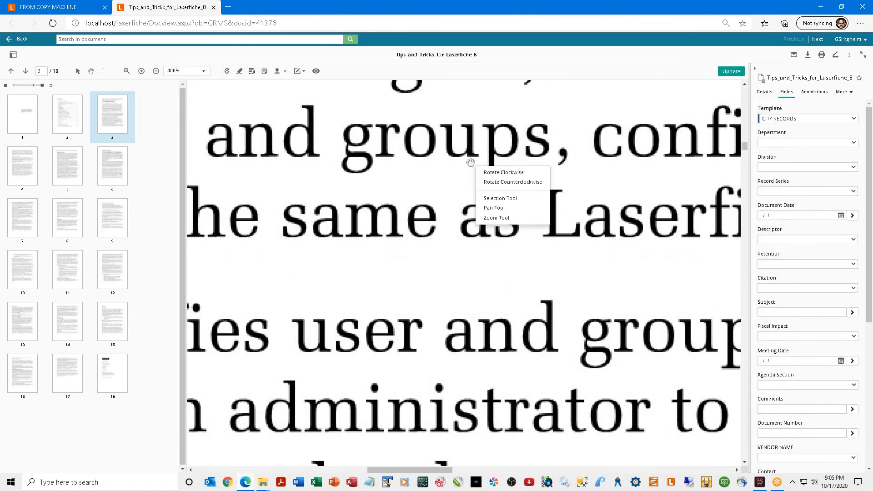
pyautogui.click(197, 73)
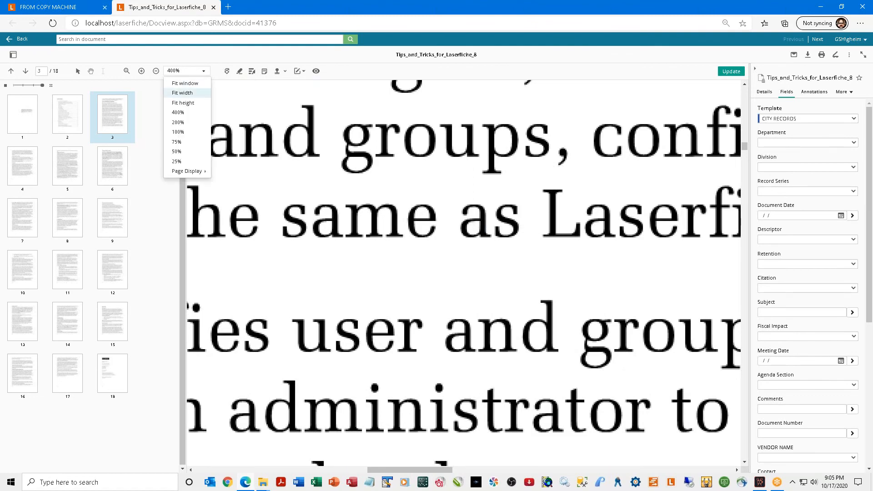
pyautogui.click(181, 92)
# Shrink the thumbnails to the smallest size and view pages 4, 5 and 7.
pyautogui.scroll(5, 533, 161)
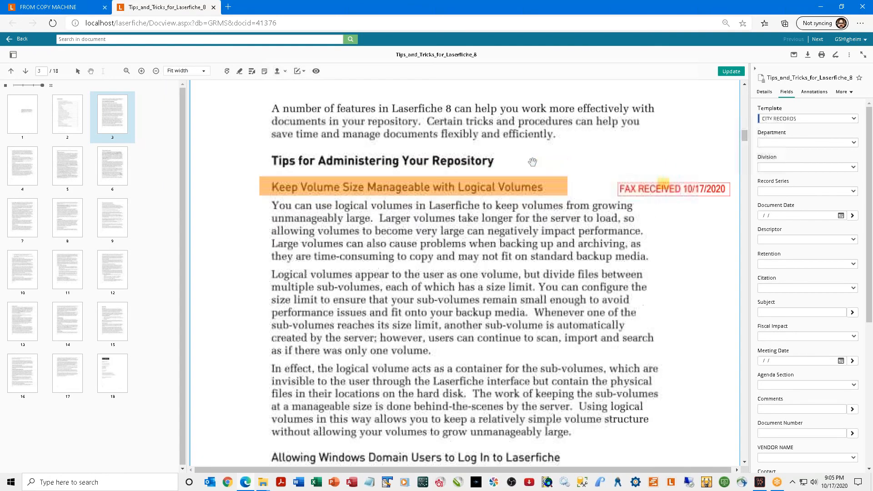
pyautogui.scroll(2, 532, 162)
pyautogui.scroll(10, 533, 162)
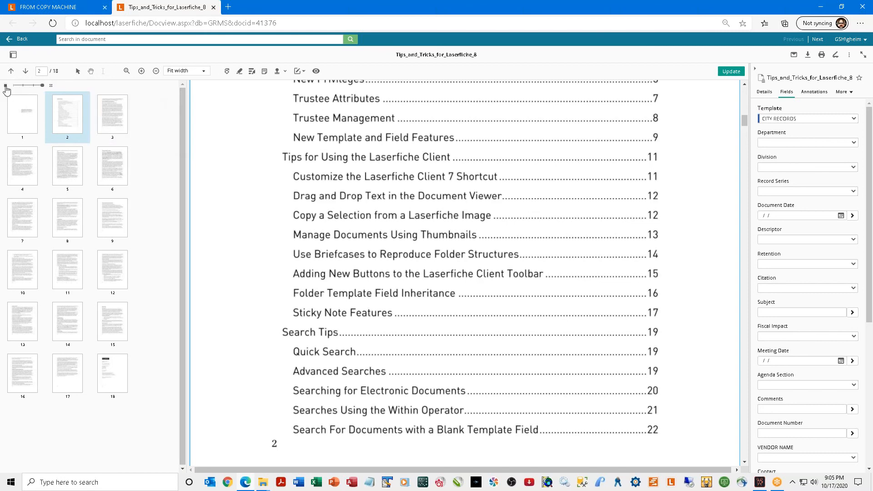
pyautogui.click(32, 86)
pyautogui.click(14, 86)
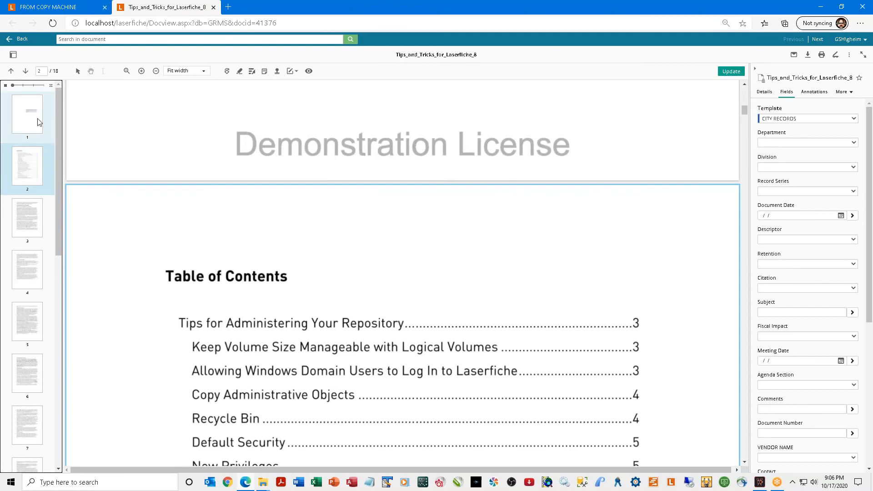
pyautogui.click(24, 277)
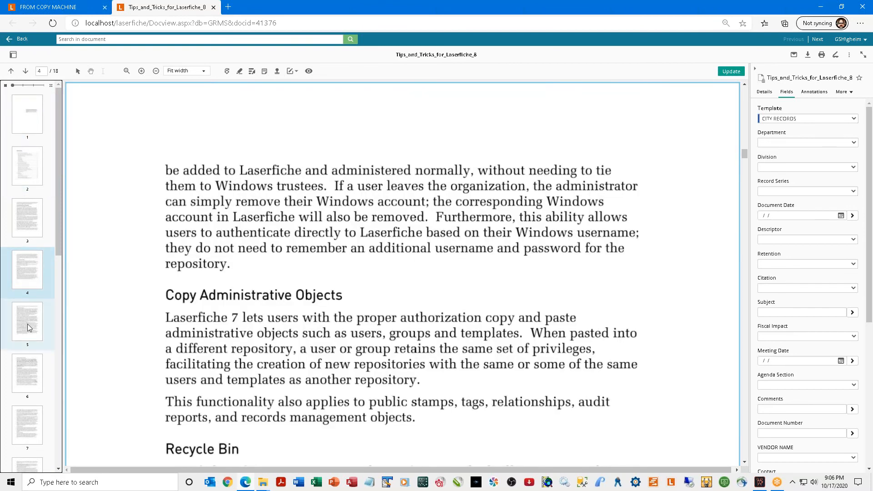
pyautogui.click(28, 324)
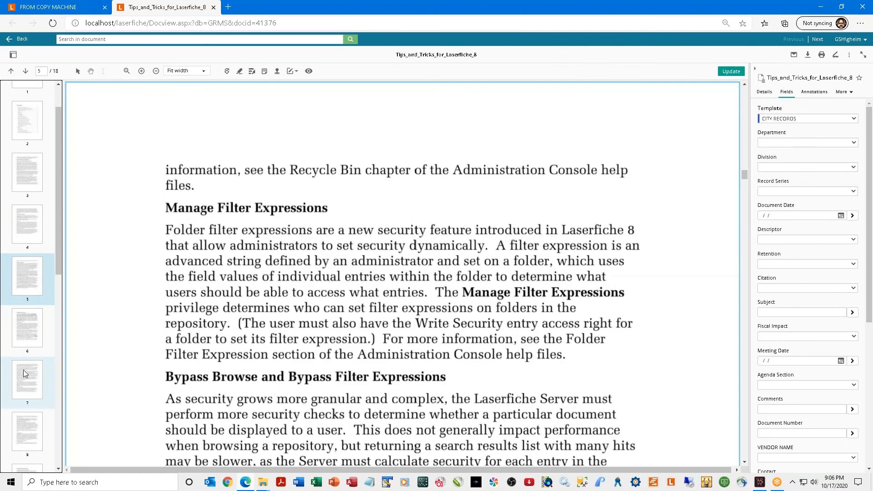
pyautogui.click(24, 373)
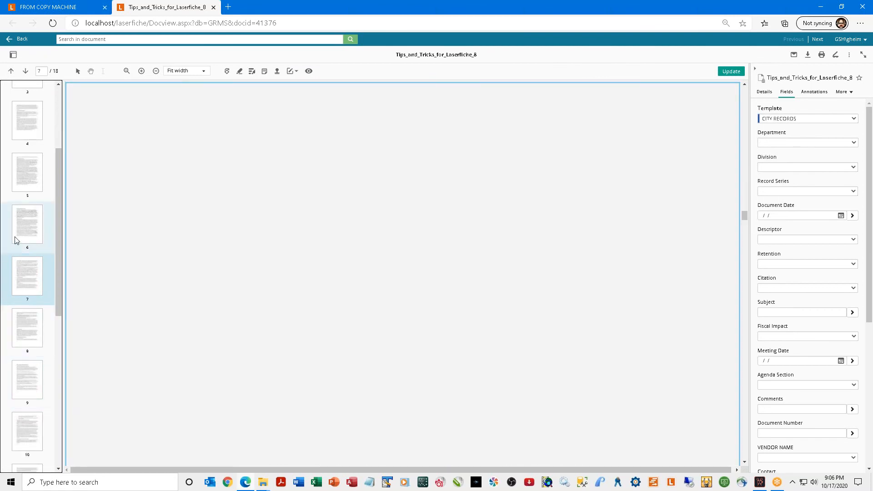
# Shift-select pages 5 through 7 as a range and check their page actions.
pyautogui.keyDown('shift'); pyautogui.click(30, 184); pyautogui.keyUp('shift')
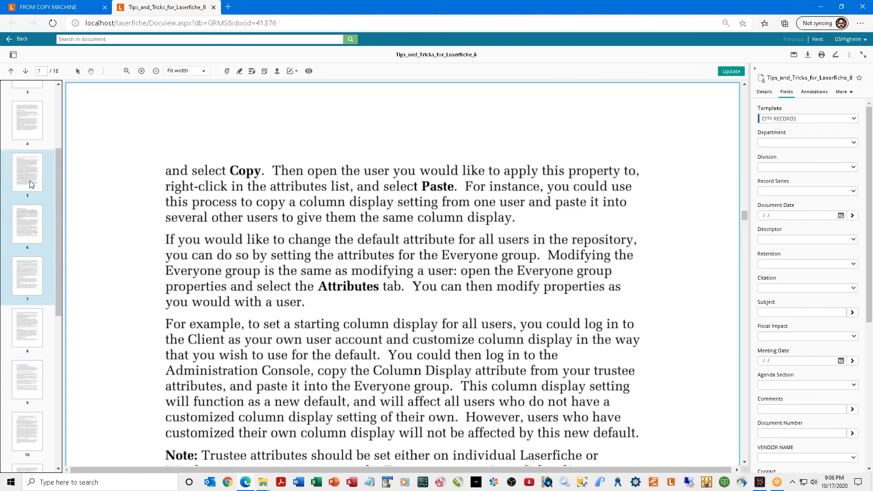
pyautogui.rightClick(30, 184)
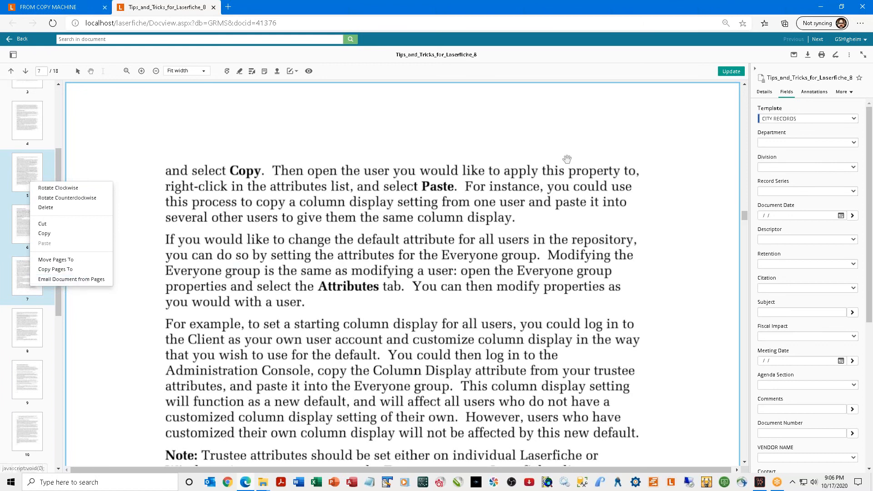
pyautogui.click(555, 189)
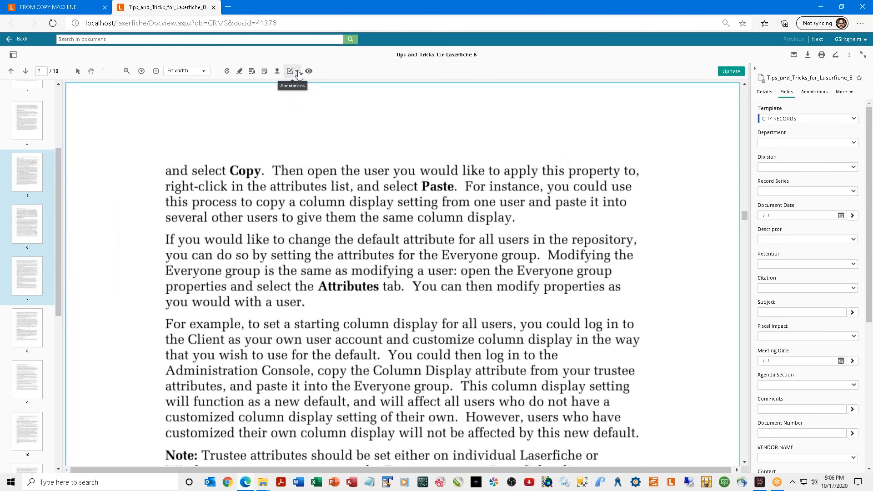
# Hide and reshow annotations, then return to page 3 via page 4 and the Table of Contents.
pyautogui.click(310, 72)
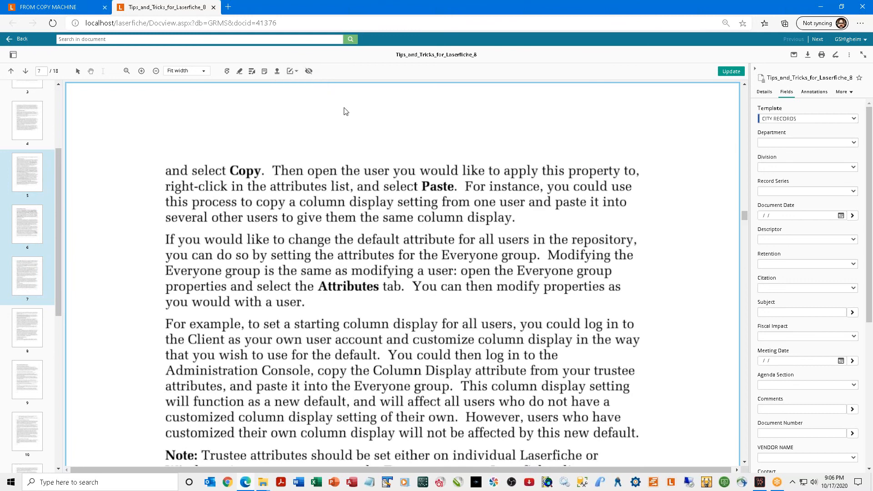
pyautogui.click(308, 71)
pyautogui.click(34, 121)
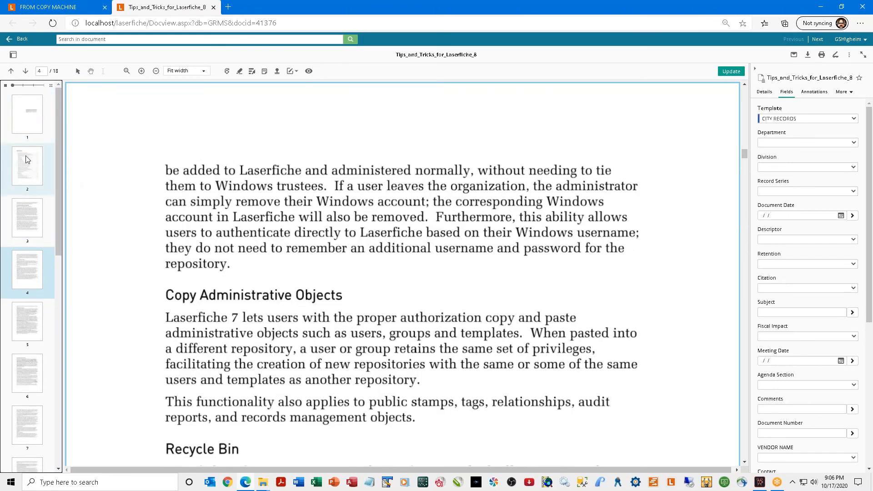
pyautogui.click(30, 163)
pyautogui.click(18, 208)
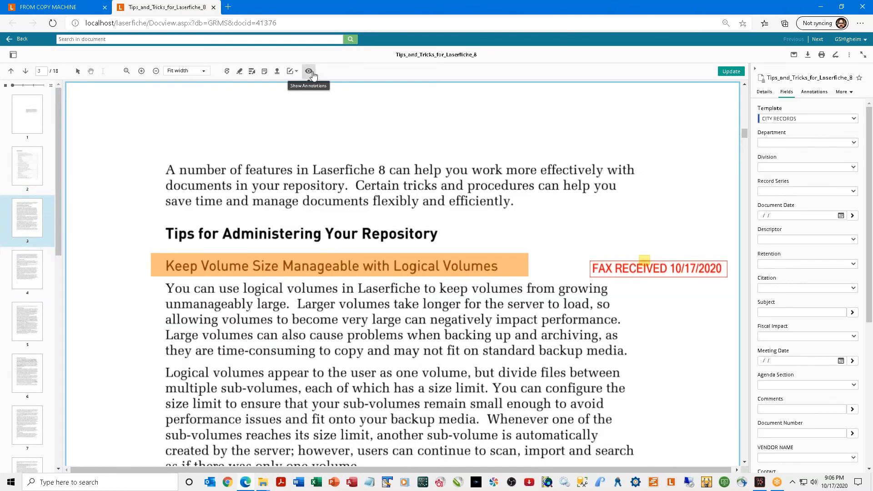
# Toggle page 3's highlight and FAX RECEIVED stamp off and on repeatedly, ending visible.
pyautogui.click(309, 72)
pyautogui.click(309, 71)
pyautogui.click(311, 73)
pyautogui.click(311, 73)
pyautogui.click(310, 73)
pyautogui.click(311, 73)
pyautogui.click(311, 73)
pyautogui.click(311, 73)
pyautogui.click(311, 72)
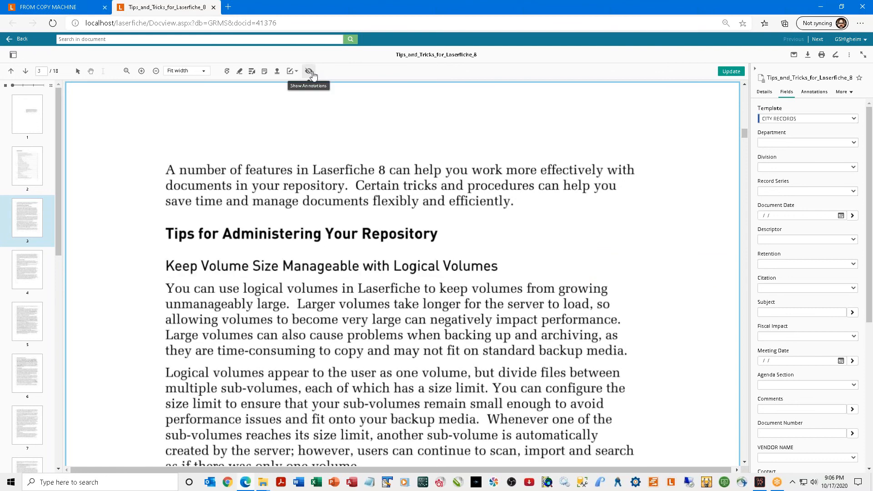
pyautogui.click(311, 73)
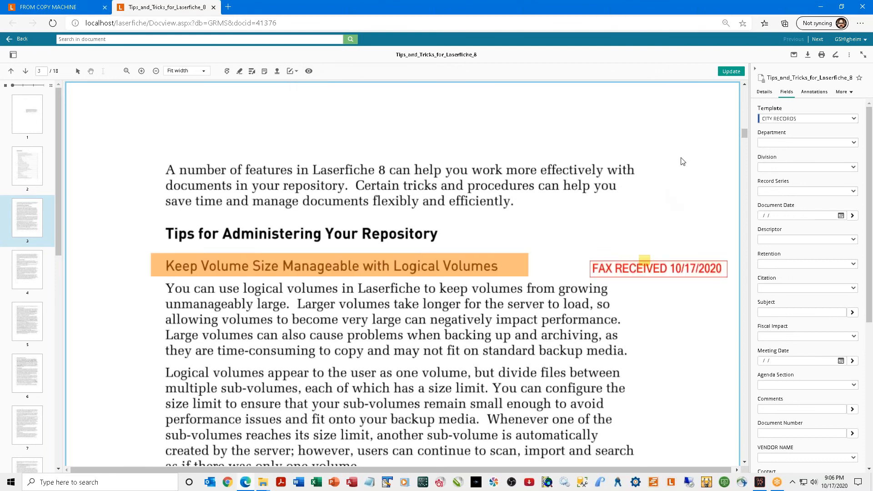
# Save the document changes, widen the metadata pane, and review its Details and CITY RECORDS Fields tabs.
pyautogui.click(733, 72)
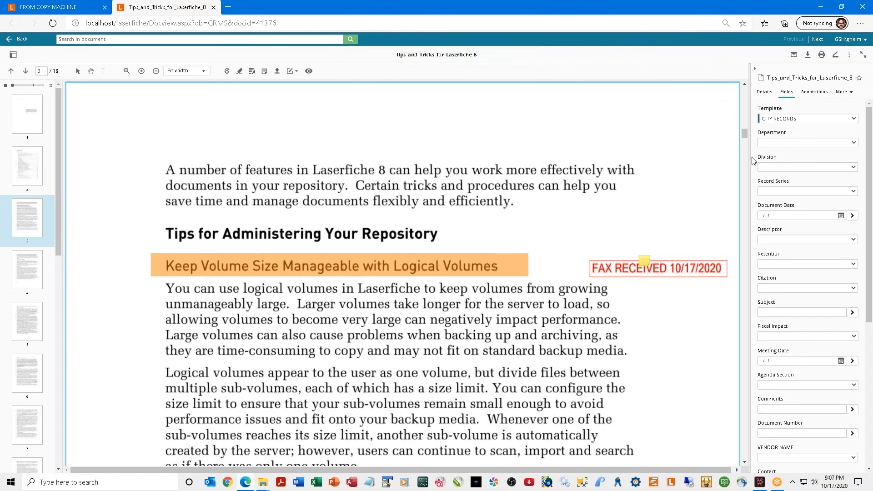
pyautogui.moveTo(749, 154); pyautogui.dragTo(687, 150)
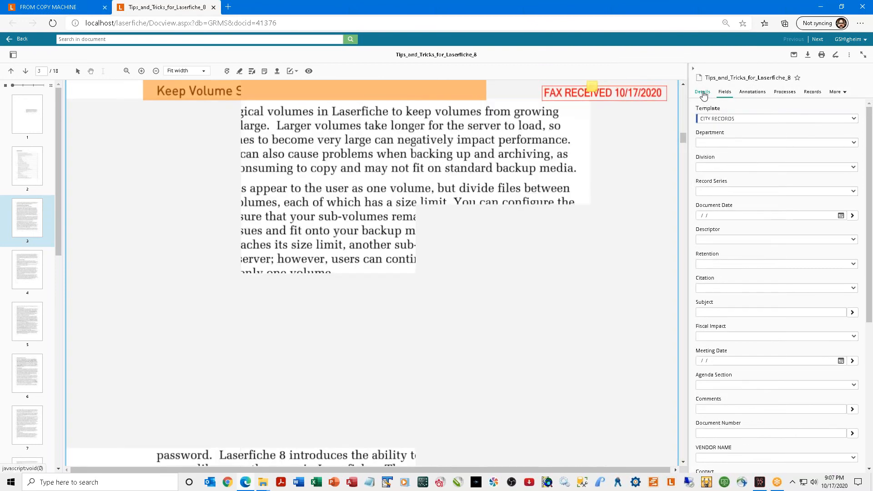
pyautogui.click(702, 93)
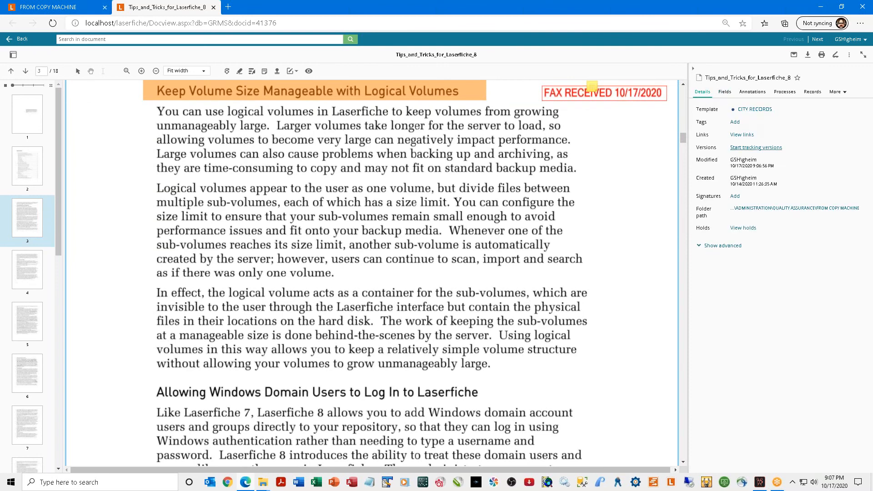
pyautogui.click(725, 92)
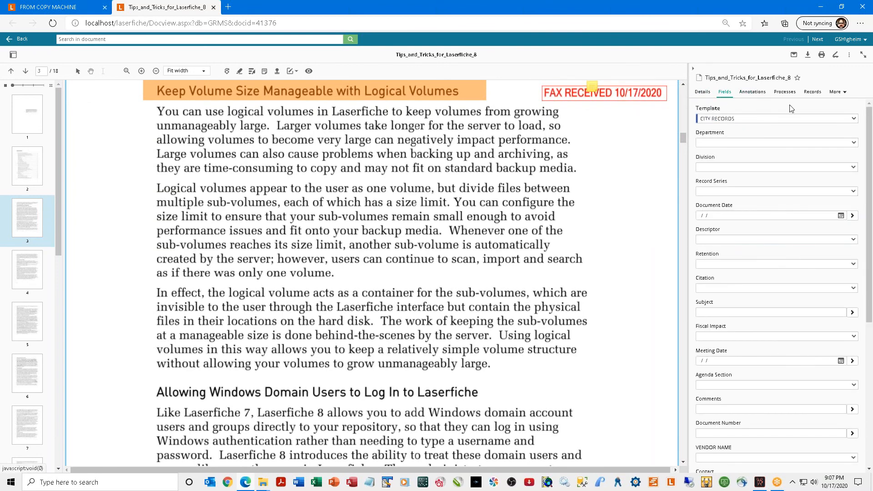
# List page 3's annotations and select the FAX RECEIVED stamp and the sticky note.
pyautogui.click(759, 94)
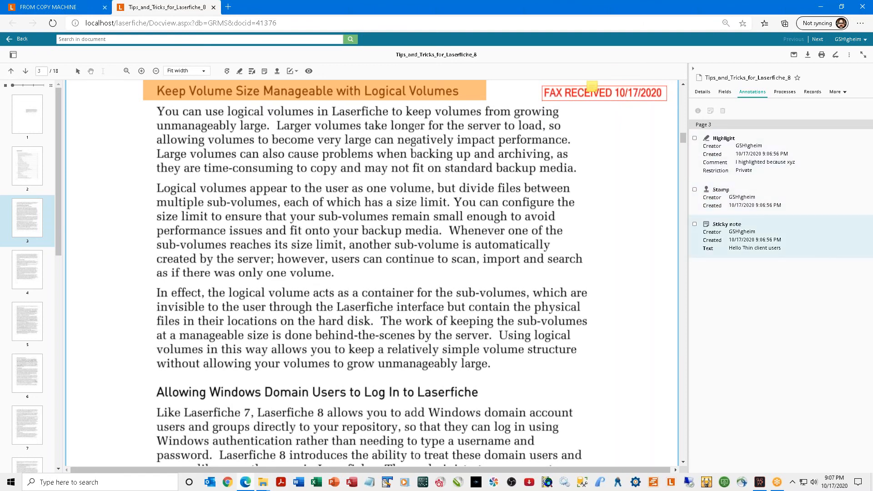
pyautogui.click(782, 195)
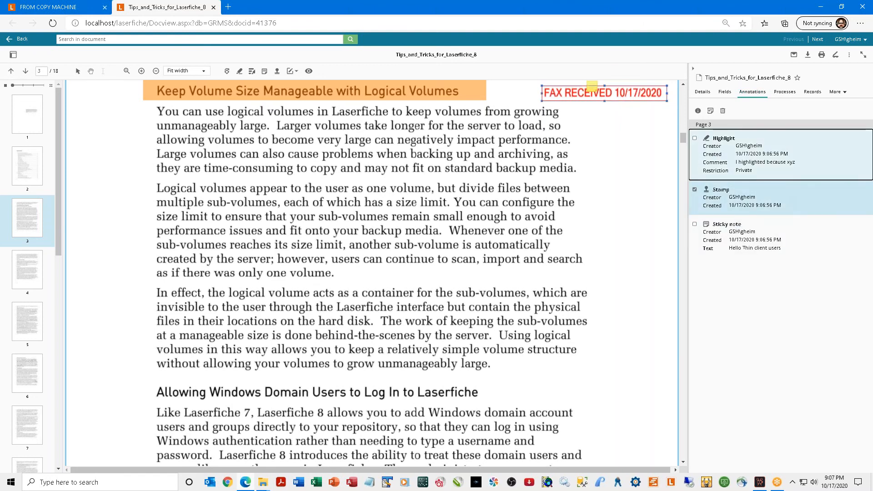
pyautogui.click(761, 256)
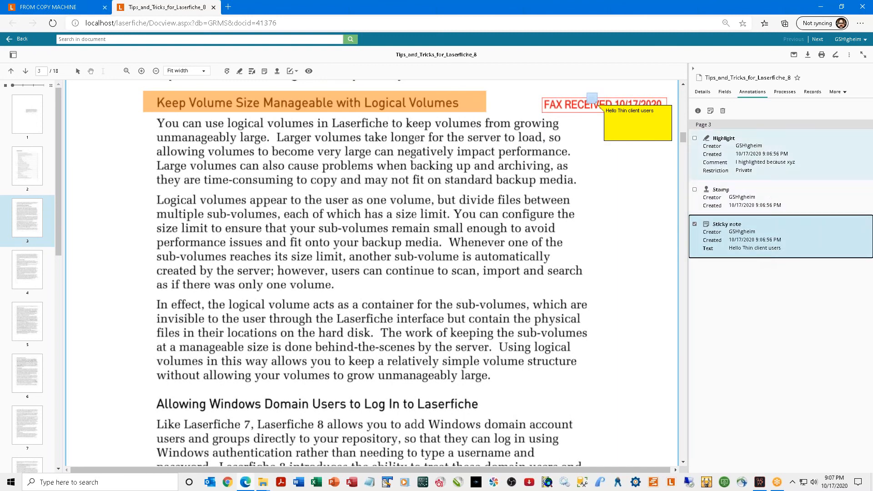
pyautogui.click(844, 93)
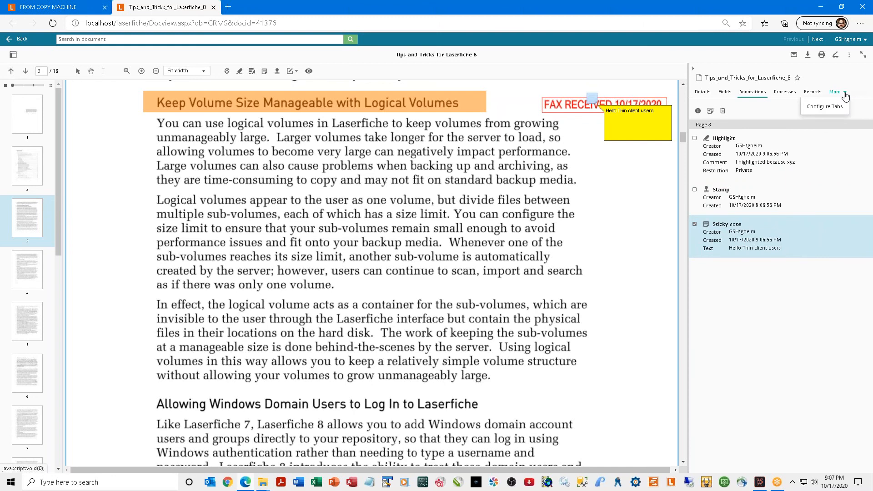
# Move the Processes and Records tabs to Available, apply the layout, and show the Fields tab.
pyautogui.click(824, 108)
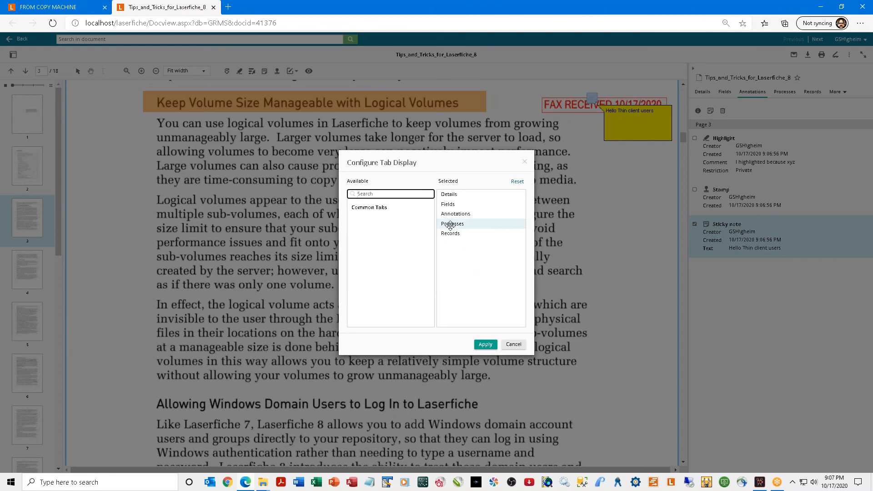
pyautogui.moveTo(450, 225); pyautogui.dragTo(372, 221)
pyautogui.moveTo(457, 225); pyautogui.dragTo(374, 228)
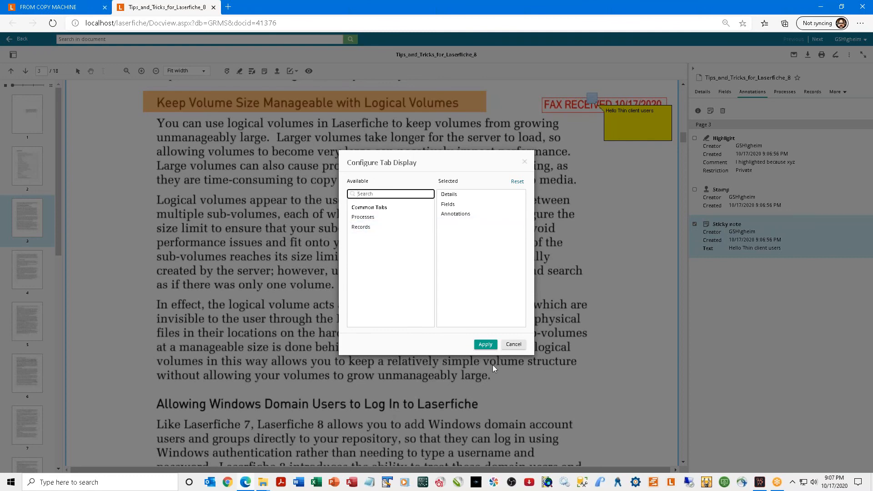
pyautogui.click(484, 345)
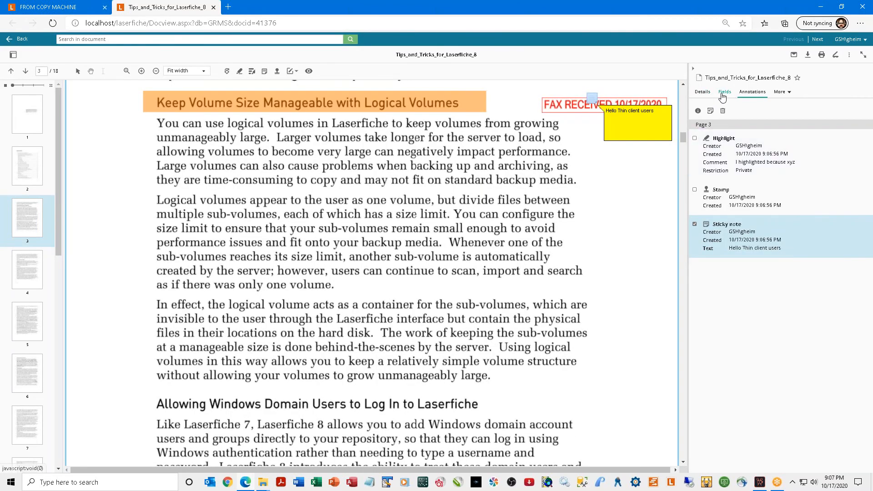
pyautogui.click(723, 92)
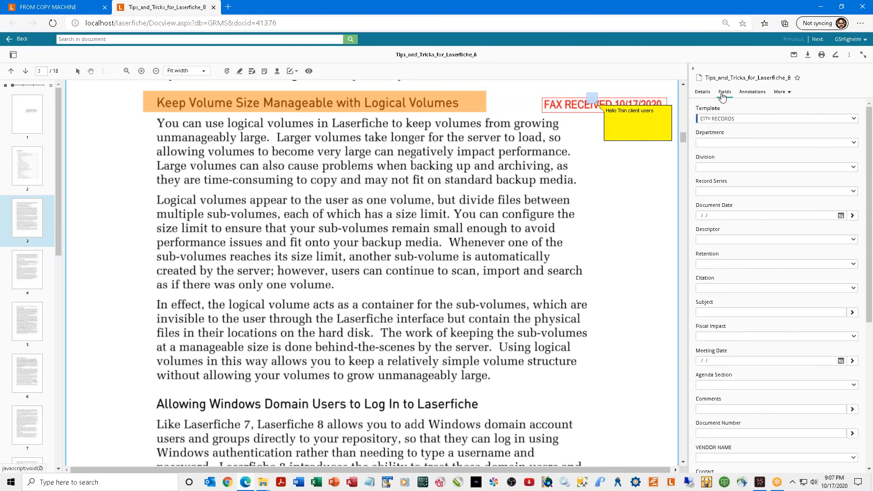
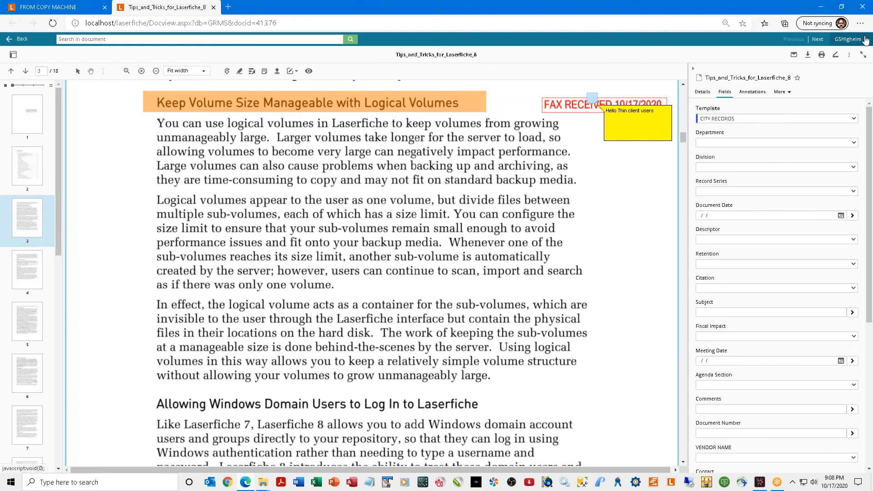
# Choose Help from the top-right user menu to open the online Laserfiche User Guide in a new tab.
pyautogui.click(865, 40)
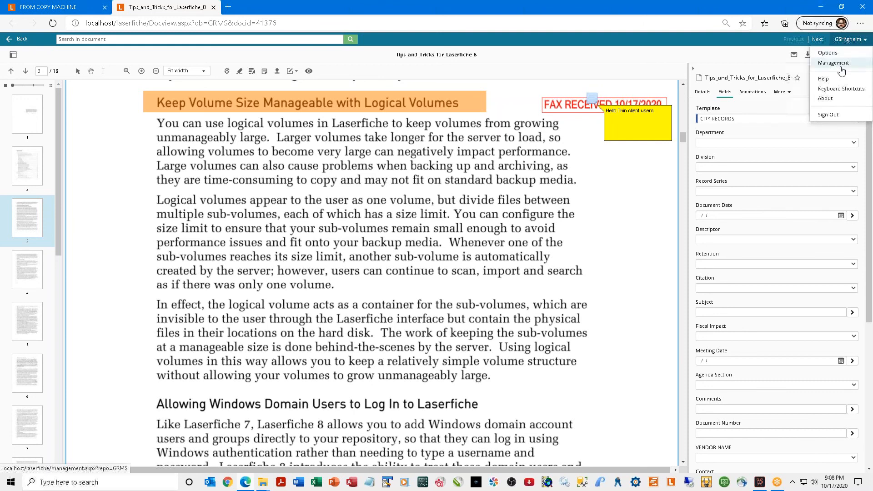
pyautogui.click(824, 79)
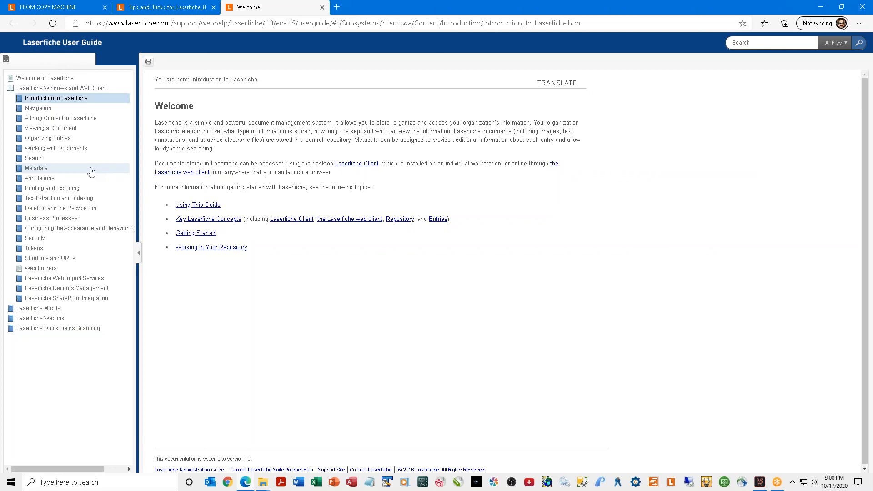
# Browse the guide's Search, Quick Search and Advanced Searches help topics.
pyautogui.click(35, 159)
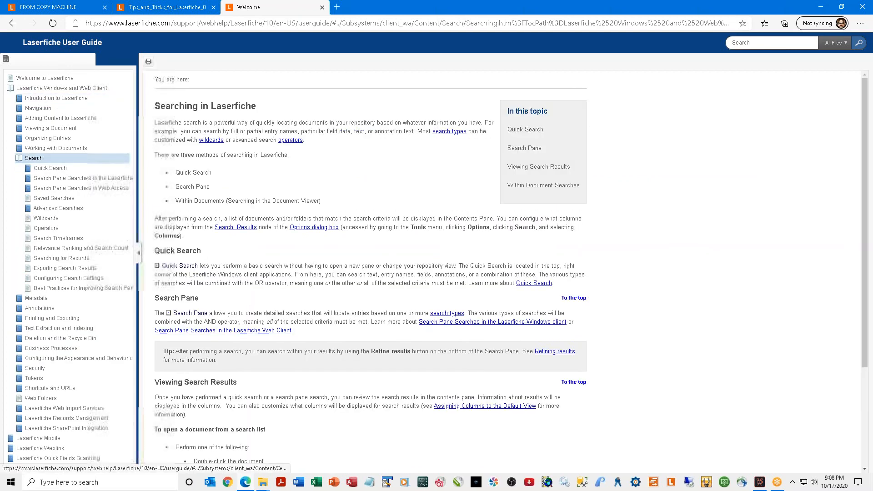
pyautogui.click(51, 169)
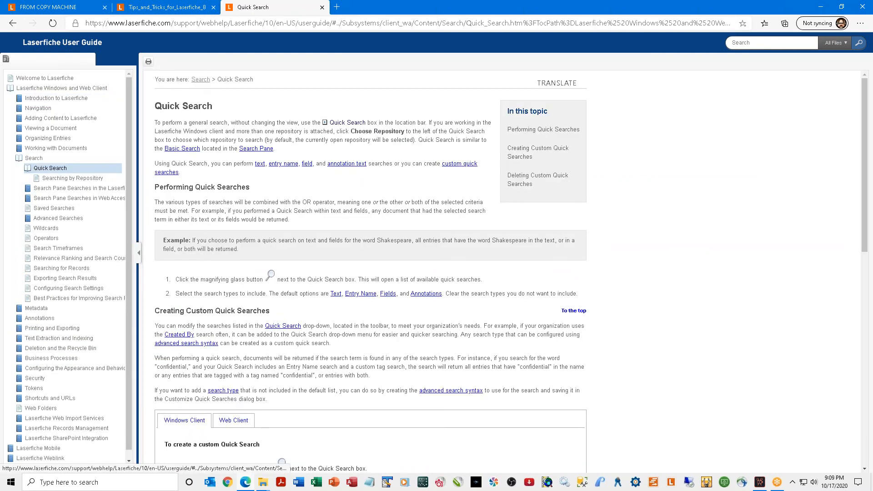
pyautogui.click(58, 218)
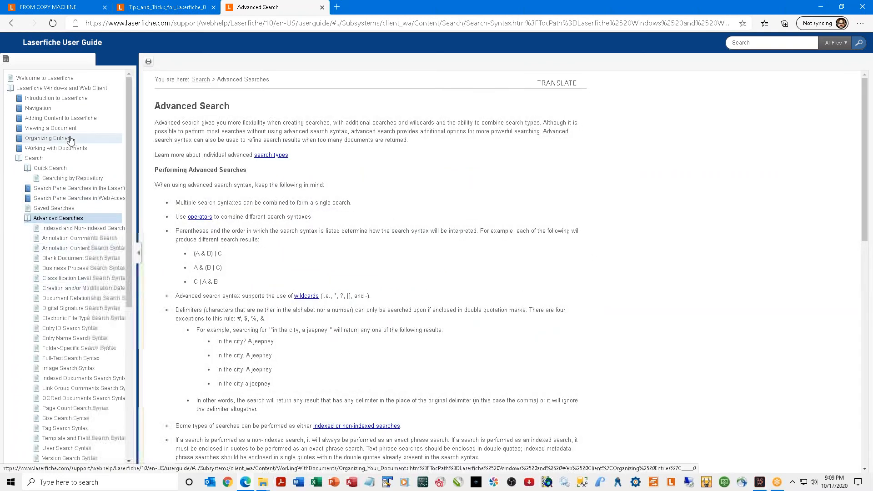
# View the Viewing a Document, Navigation and Folder Browser topics, detaching Folder Browser into its own window.
pyautogui.click(62, 132)
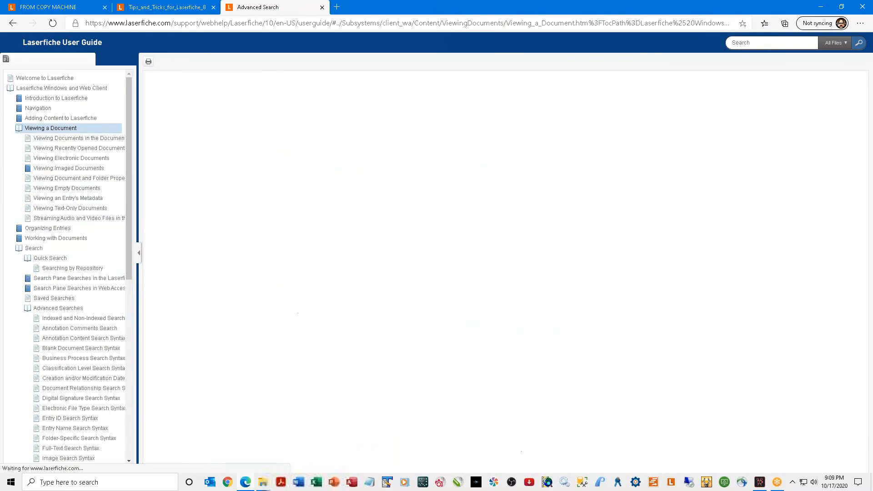
pyautogui.click(38, 108)
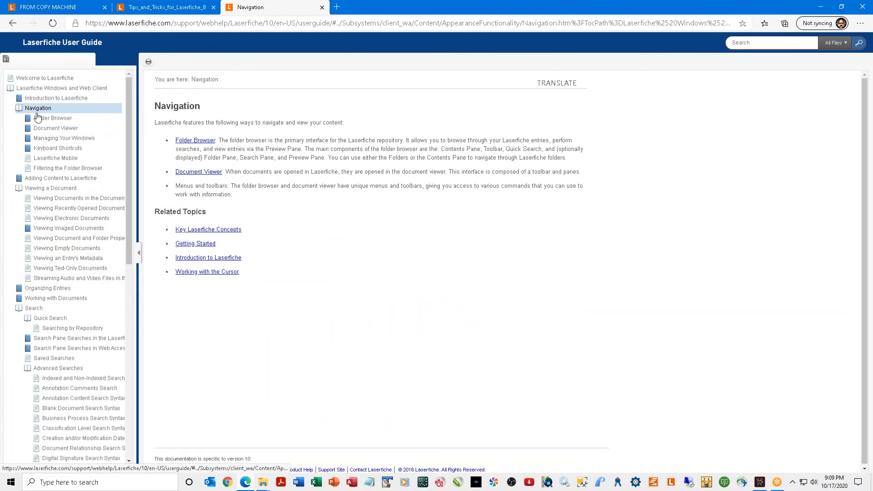
pyautogui.click(191, 141)
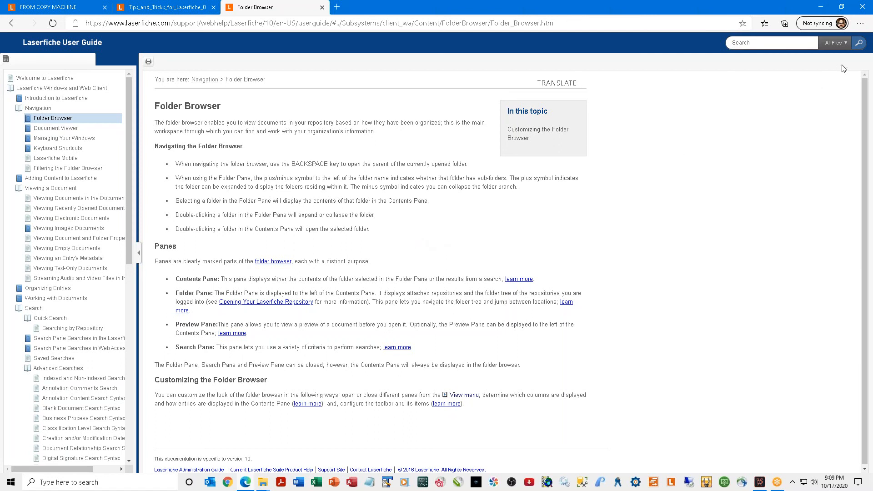
pyautogui.moveTo(299, 9); pyautogui.dragTo(268, 114)
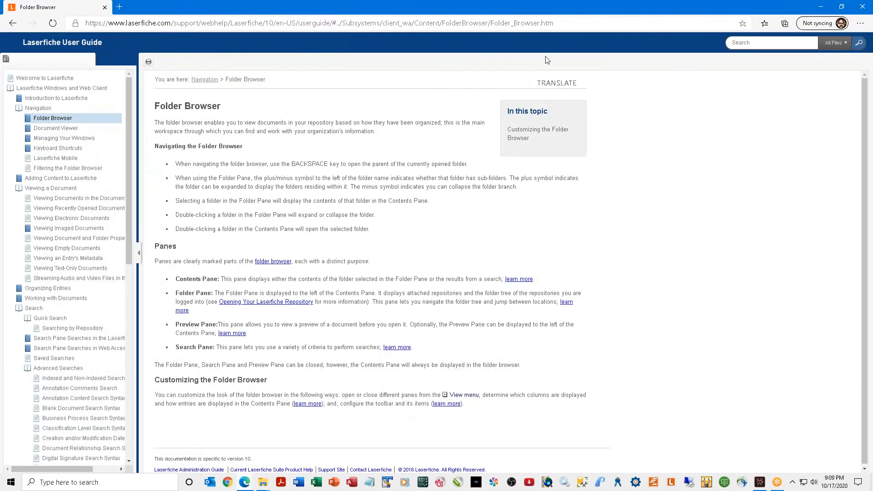
# Close the help window and the Tips_and_Tricks_for_Laserfiche_8 document tab.
pyautogui.click(105, 8)
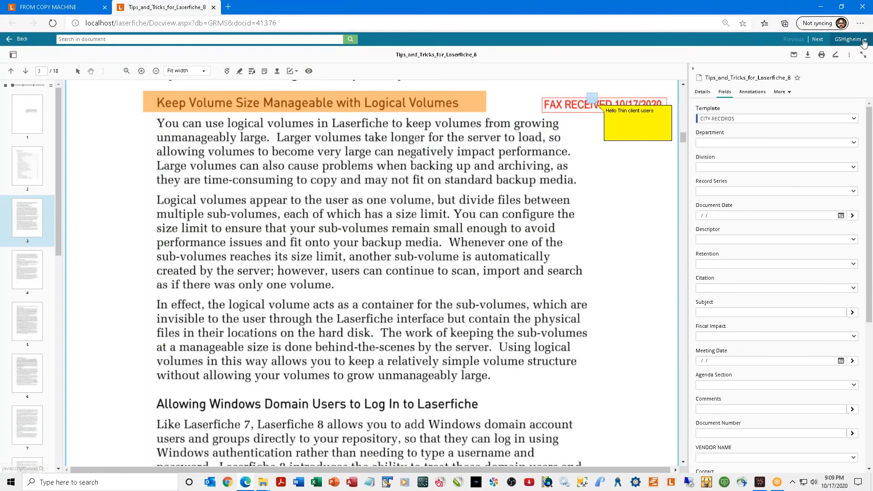
pyautogui.click(864, 42)
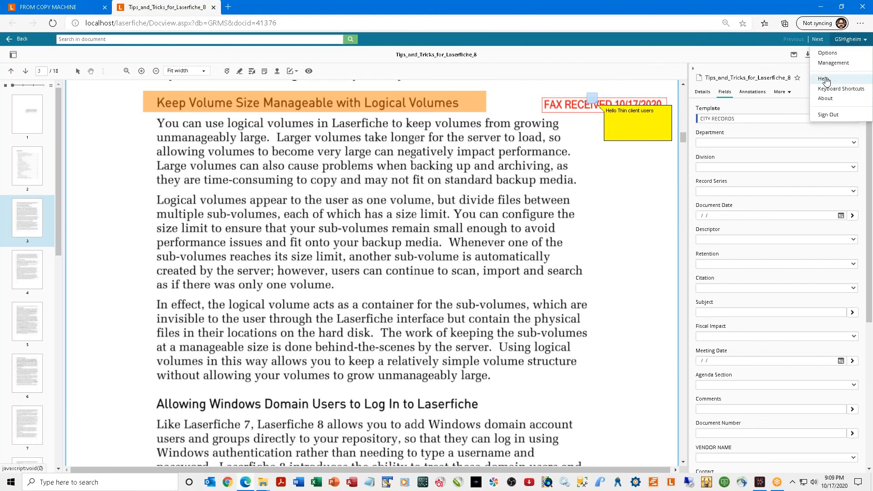
pyautogui.click(213, 8)
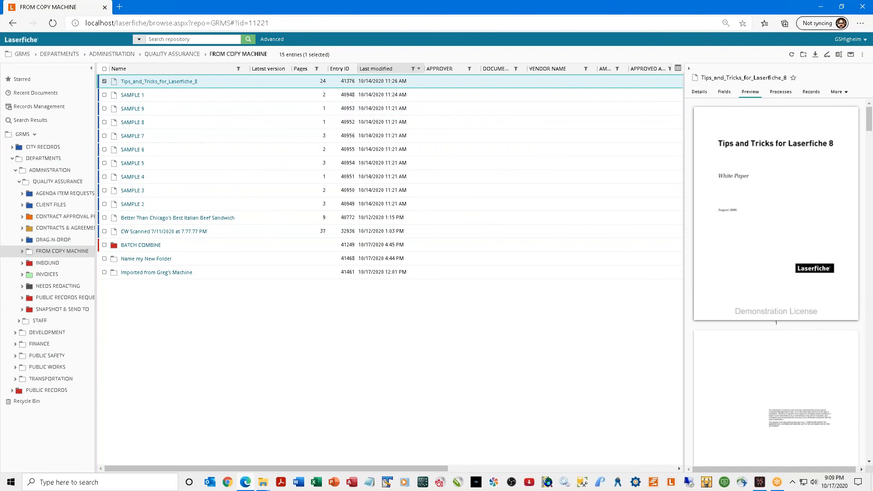
# Collapse the QUALITY ASSURANCE and ADMINISTRATION branches in the folder tree.
pyautogui.click(867, 40)
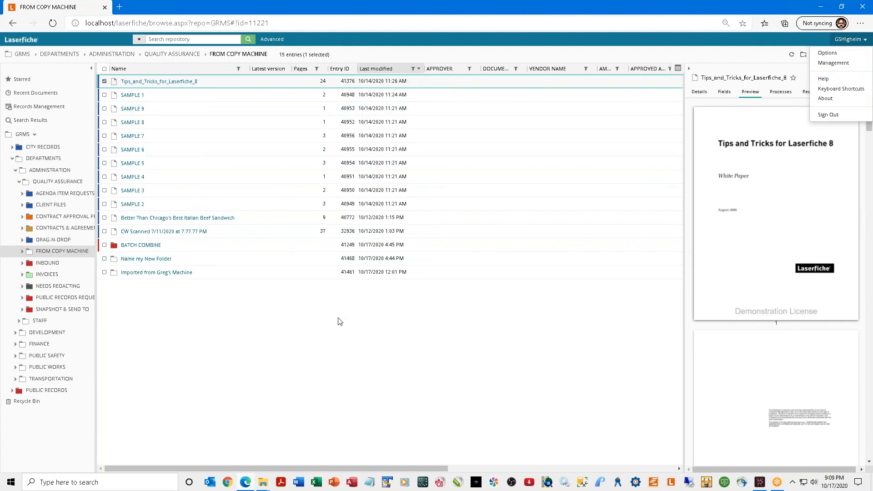
pyautogui.click(18, 182)
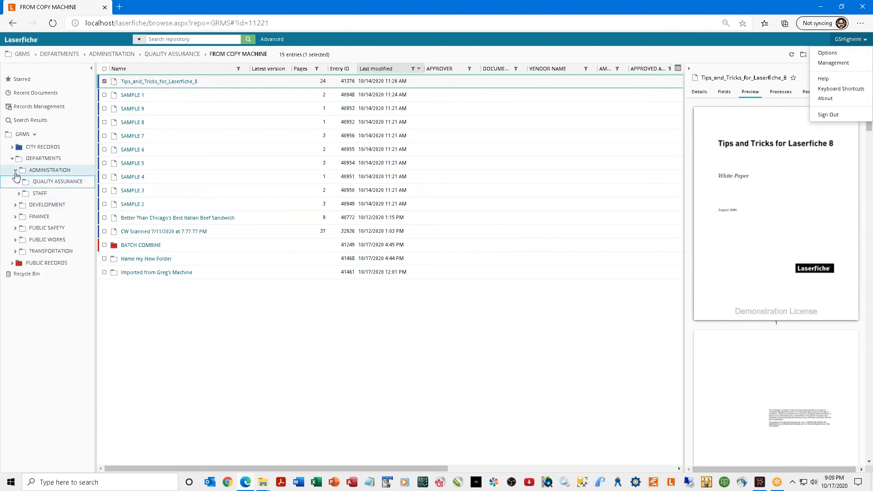
pyautogui.click(16, 171)
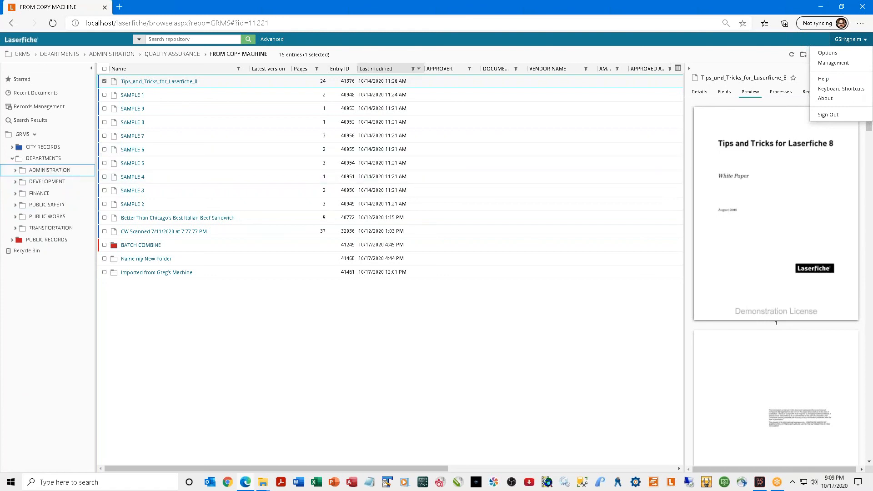
# Sign out of the GRMS repository and close the browser window.
pyautogui.click(828, 115)
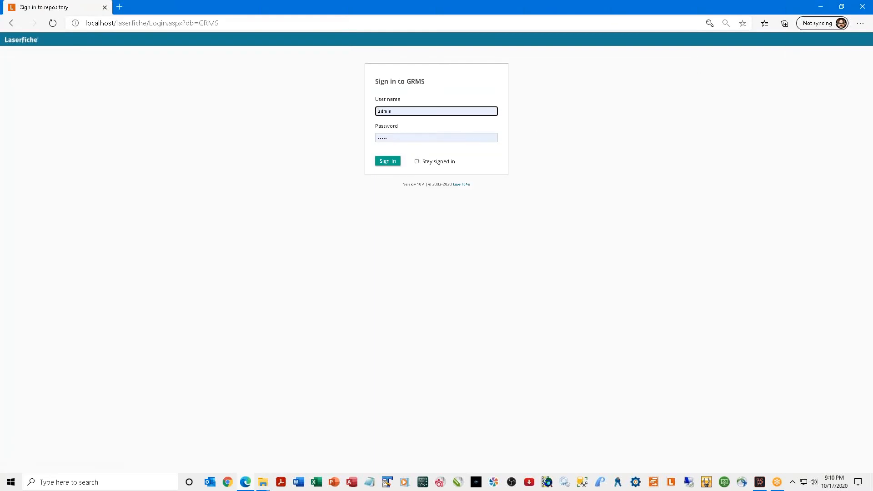
pyautogui.click(860, 8)
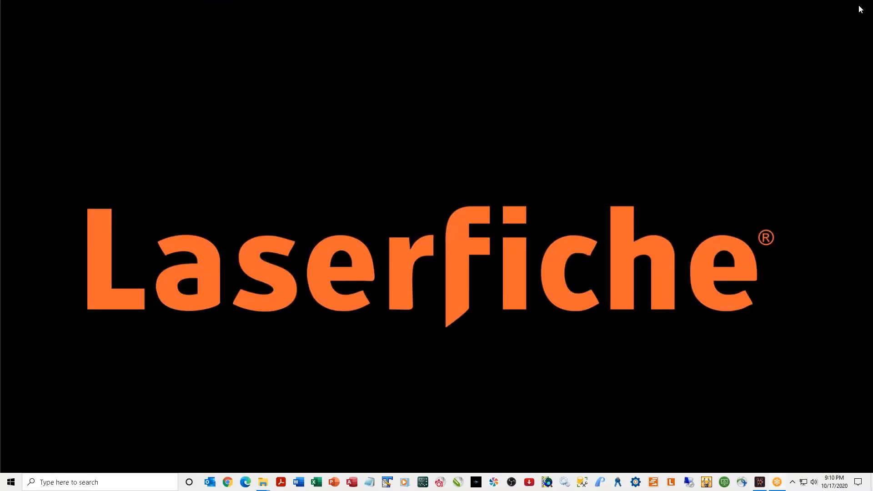